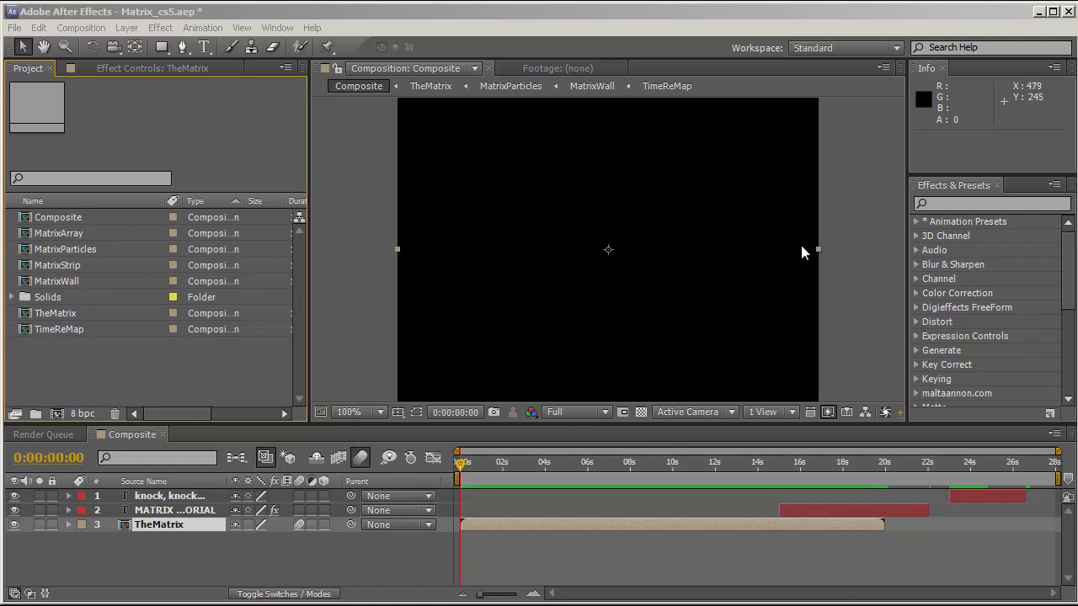
- Play a RAM preview of the Composite composition and save the current project
{"action": "left_click", "coordinate": [665, 15]}
{"action": "key", "text": "KP_0"}
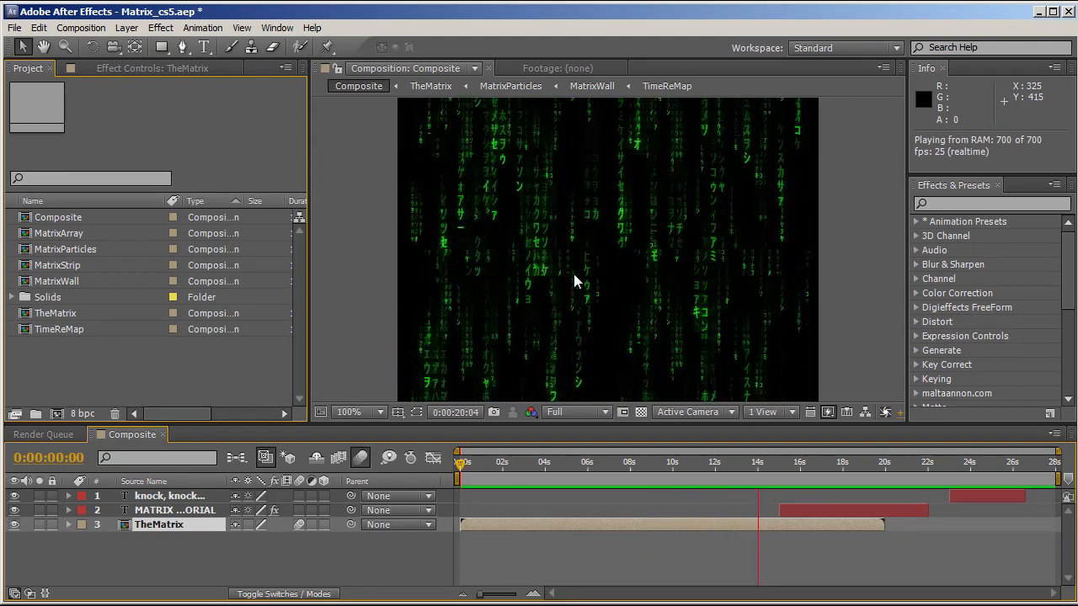
{"action": "left_click", "coordinate": [12, 29]}
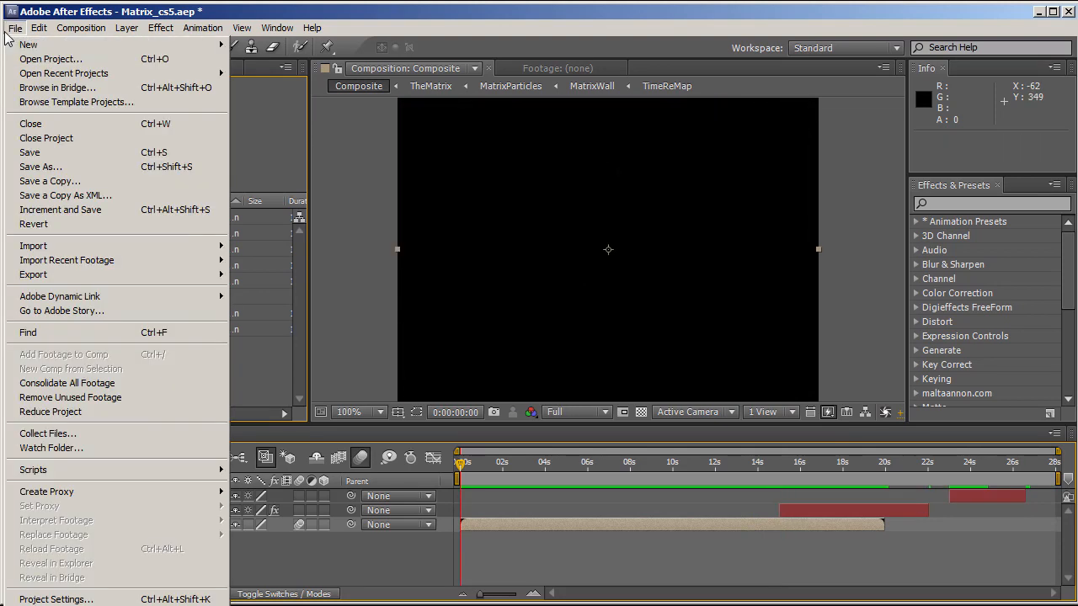
{"action": "left_click", "coordinate": [25, 152]}
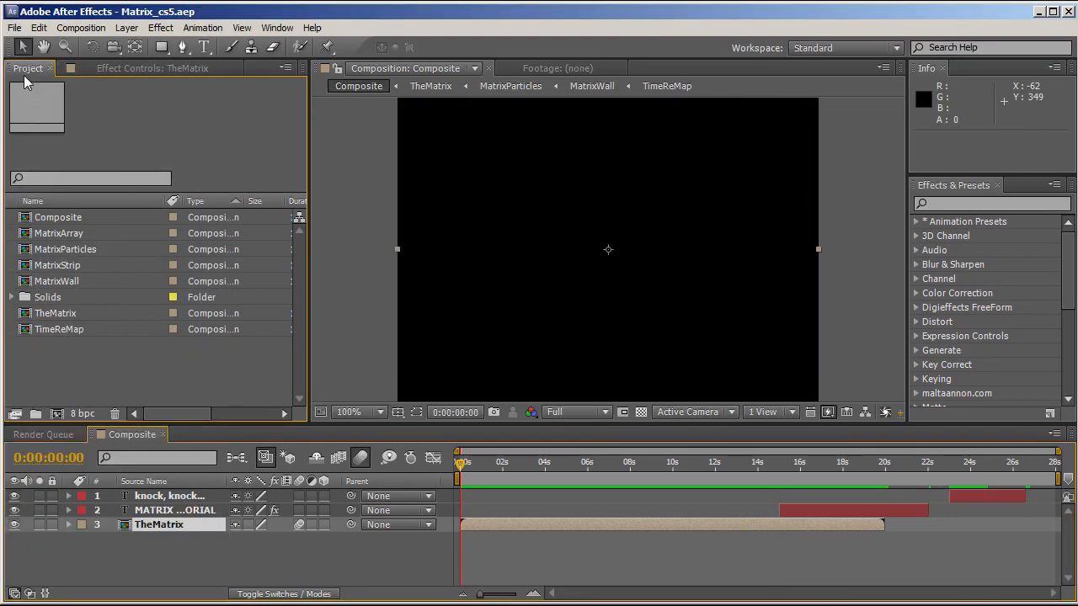
- Start saving the project under a new name and browse to the TheMatrix folder inside tutoriale, AfterEffects
{"action": "left_click", "coordinate": [14, 28]}
{"action": "left_click", "coordinate": [37, 165]}
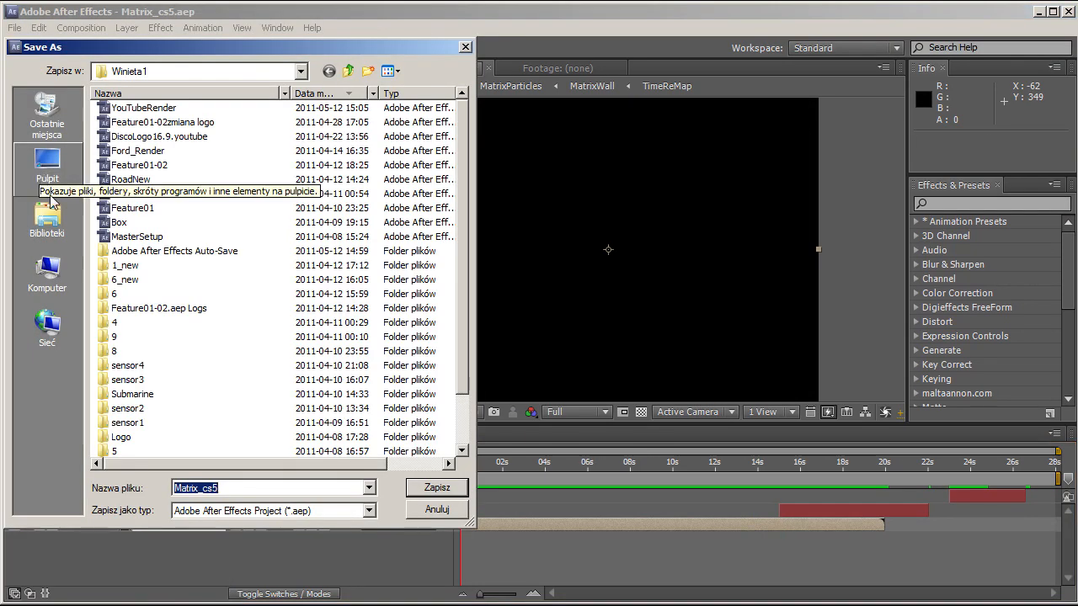
{"action": "left_click", "coordinate": [255, 77]}
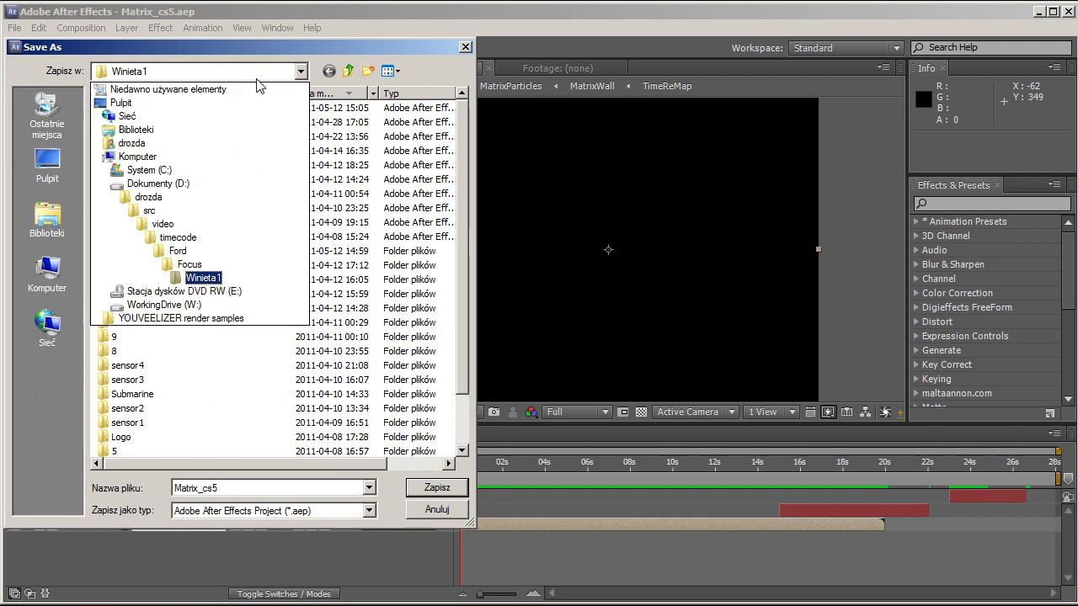
{"action": "left_click", "coordinate": [237, 215]}
{"action": "double_click", "coordinate": [139, 108]}
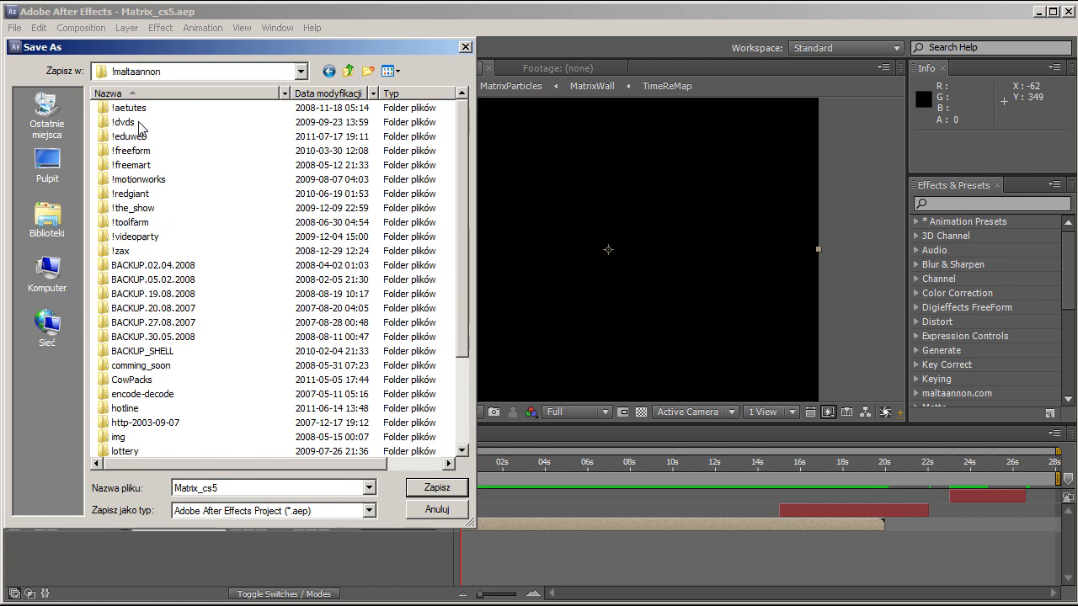
{"action": "scroll", "coordinate": [142, 291], "scroll_direction": "down", "scroll_amount": 3}
{"action": "double_click", "coordinate": [135, 409]}
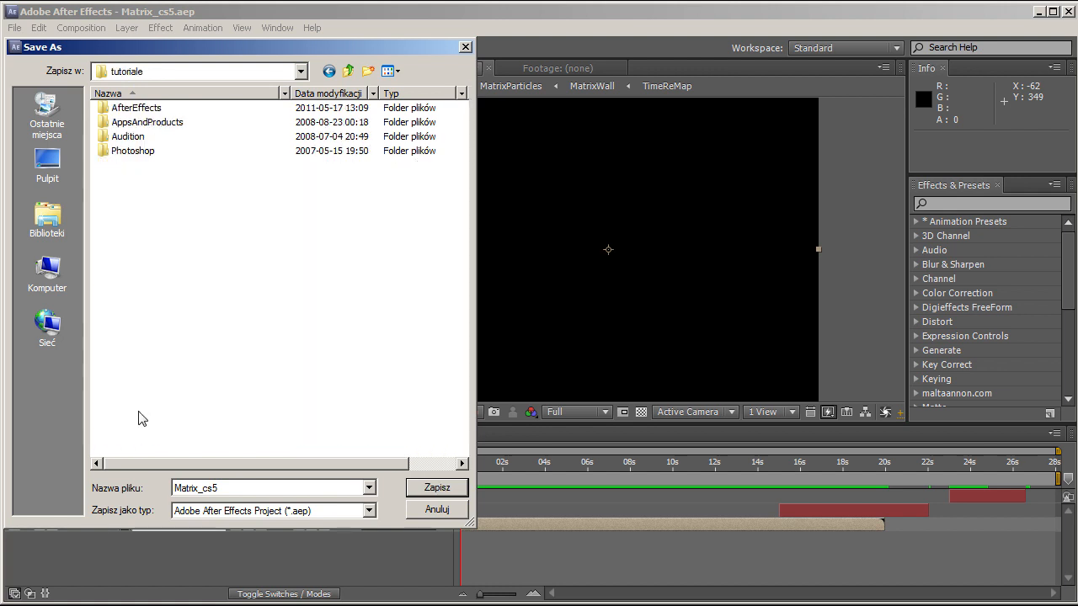
{"action": "double_click", "coordinate": [154, 116]}
{"action": "scroll", "coordinate": [185, 328], "scroll_direction": "down", "scroll_amount": 4}
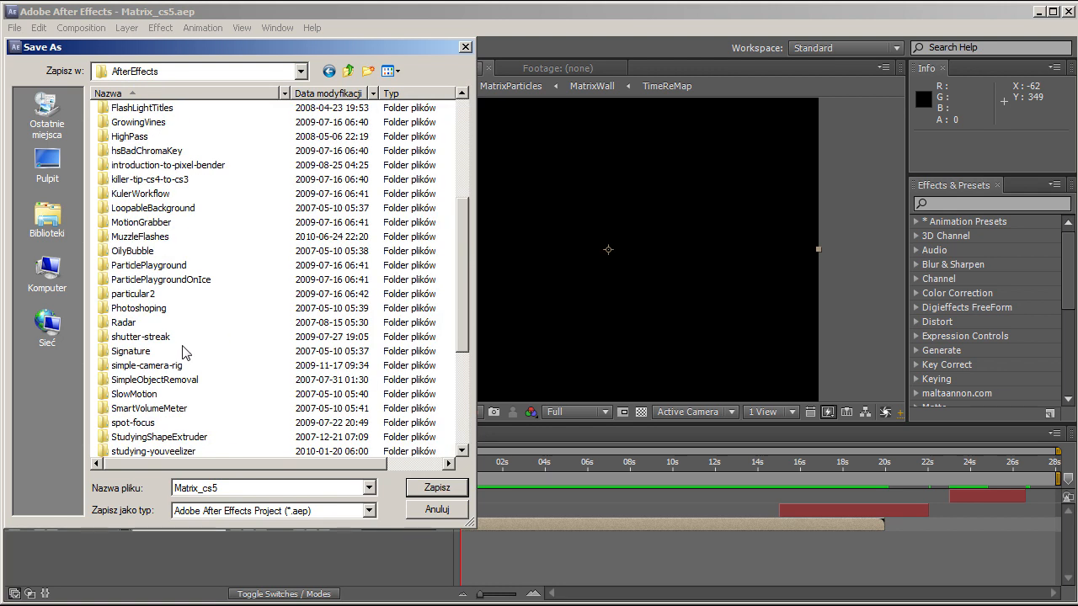
{"action": "scroll", "coordinate": [166, 358], "scroll_direction": "down", "scroll_amount": 2}
{"action": "double_click", "coordinate": [145, 409]}
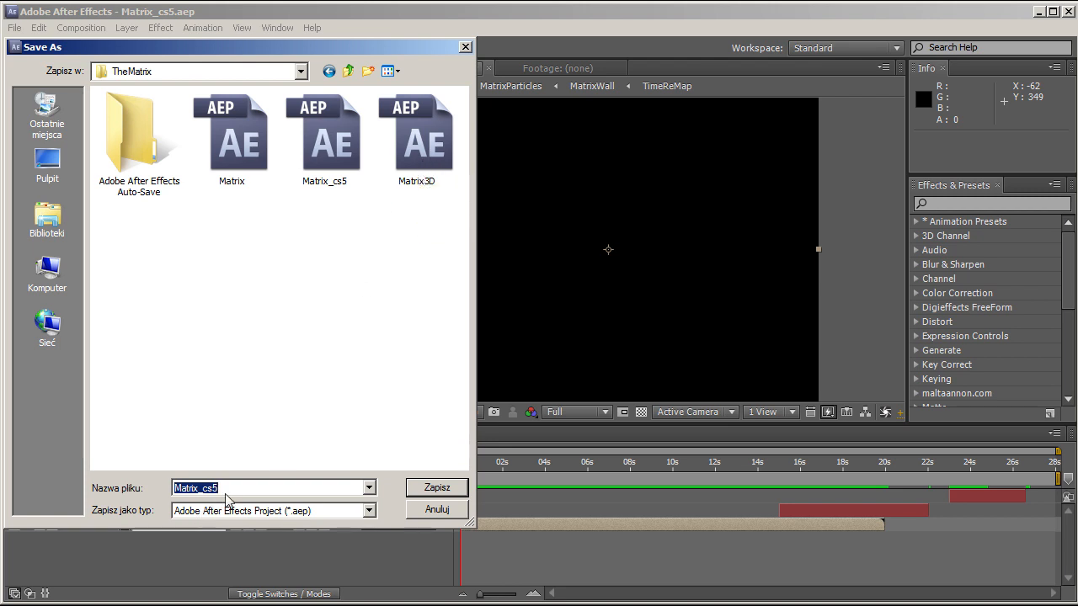
- Save the project copy as Matrix_tutorial
{"action": "left_click_drag", "start_coordinate": [208, 495], "coordinate": [202, 488]}
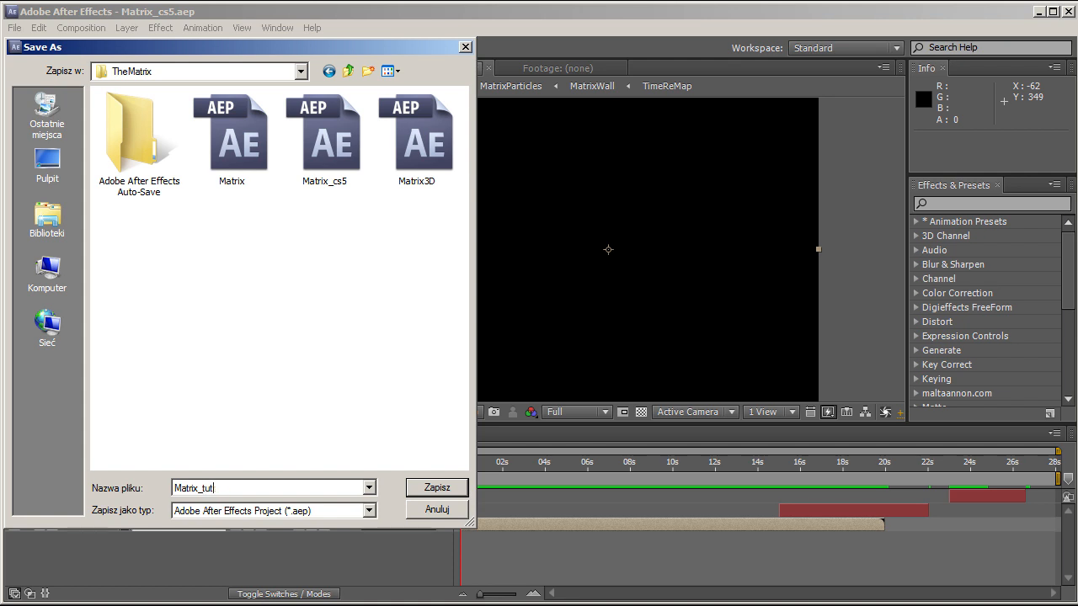
{"action": "type", "text": "tutorial"}
{"action": "key", "text": "Return"}
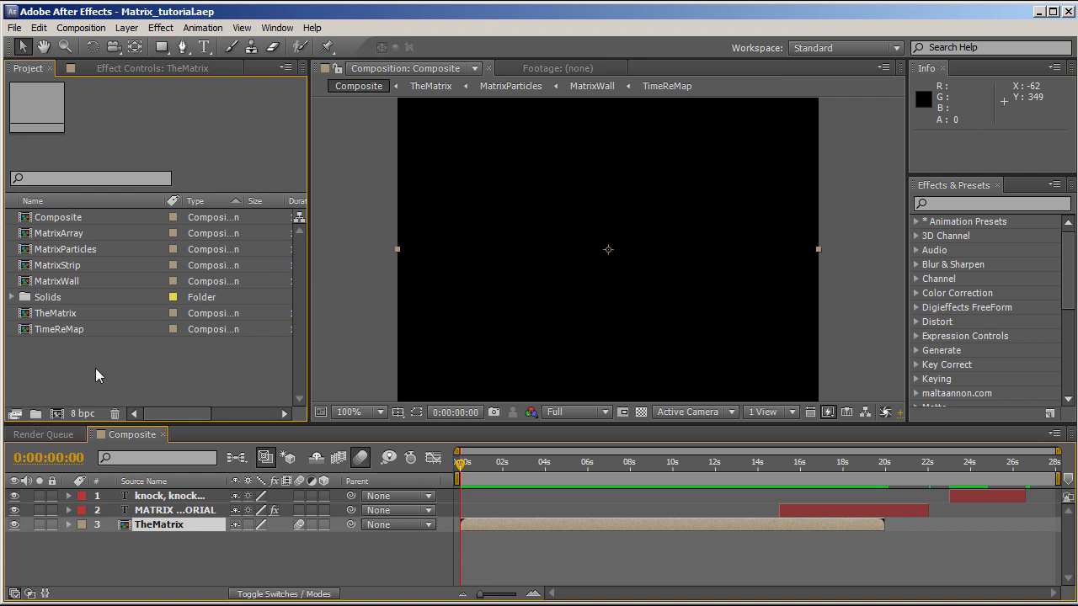
- Delete the MatrixParticles, MatrixStrip, MatrixWall, Solids, TheMatrix and TimeReMap items from the project
{"action": "left_click", "coordinate": [25, 236]}
{"action": "left_click", "coordinate": [55, 353]}
{"action": "left_click_drag", "start_coordinate": [85, 358], "coordinate": [25, 257]}
{"action": "key", "text": "Delete"}
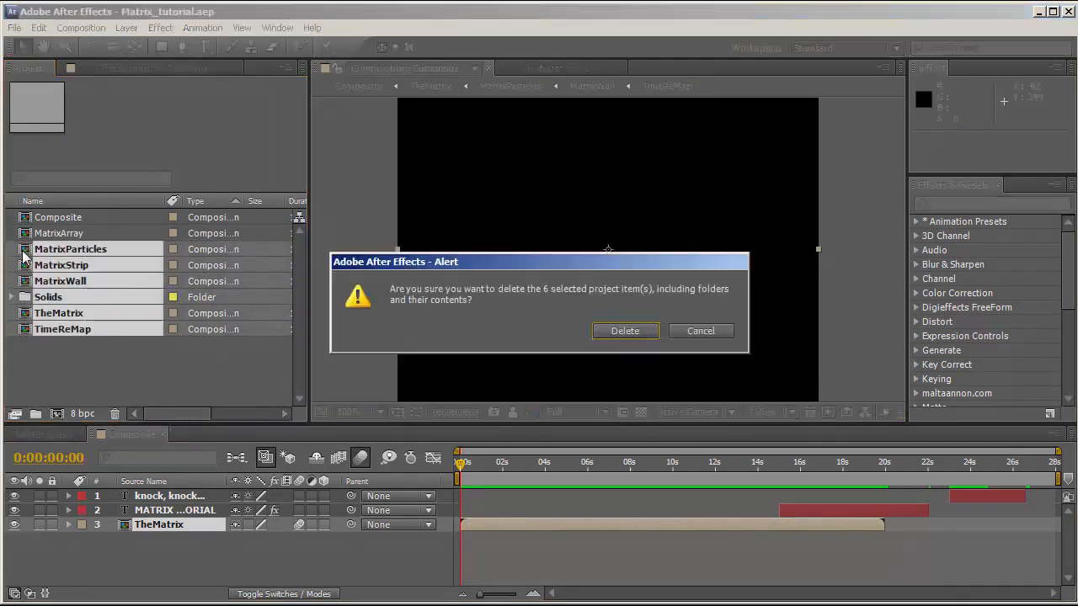
{"action": "left_click", "coordinate": [620, 336]}
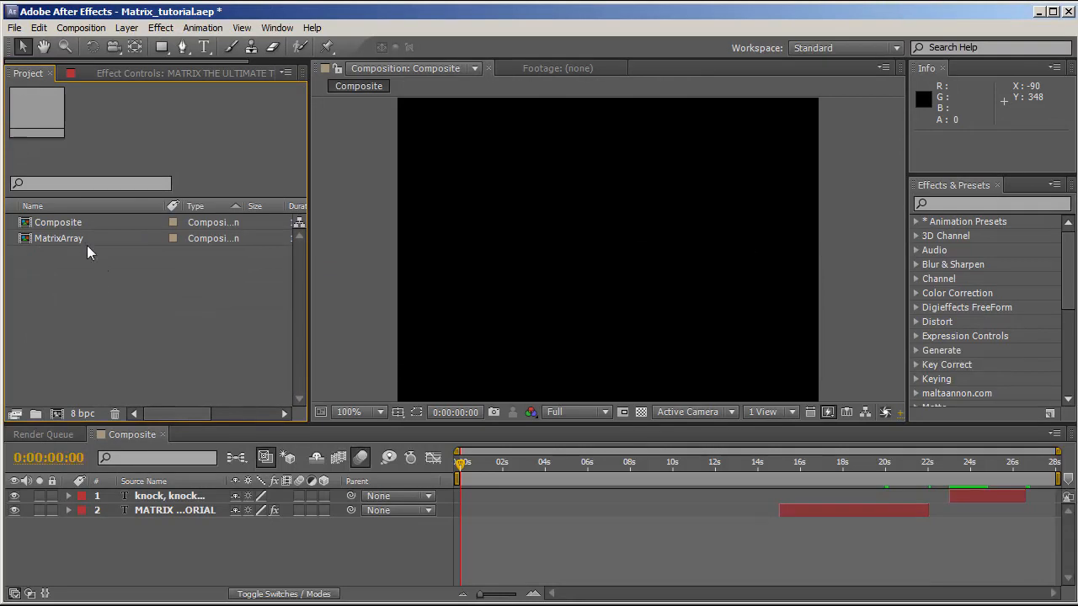
- Delete the Composite composition from the project
{"action": "left_click", "coordinate": [76, 222]}
{"action": "key", "text": "Delete"}
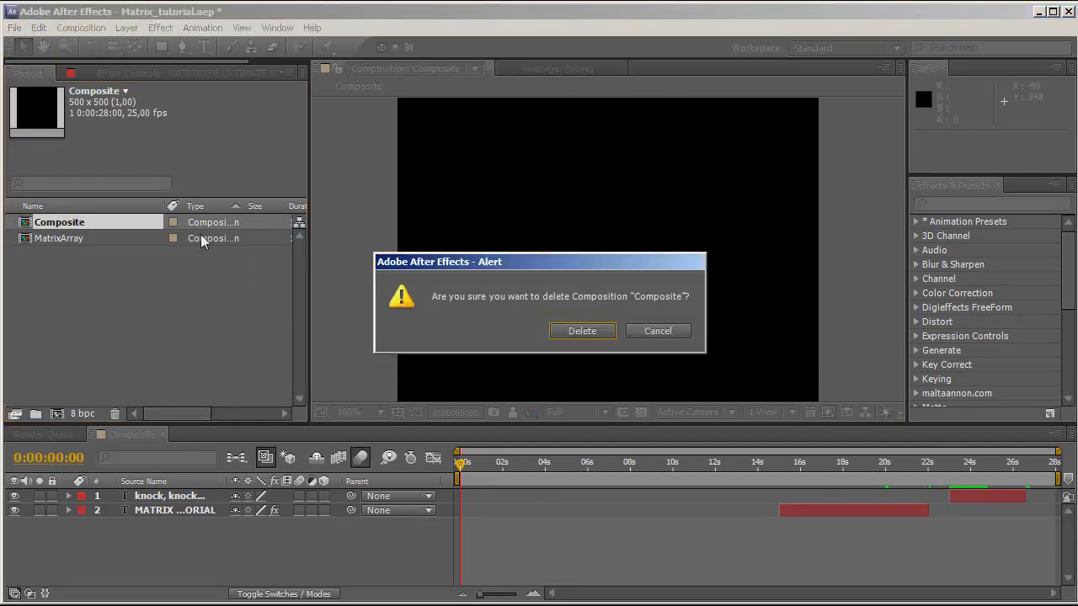
{"action": "left_click", "coordinate": [584, 332]}
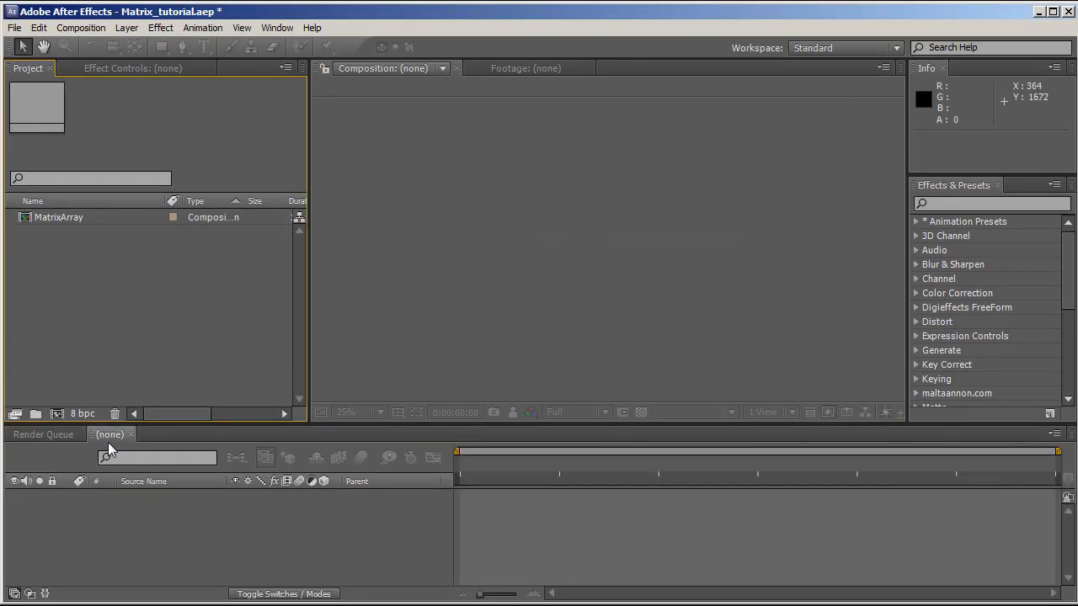
- Open the MatrixArray composition's timeline and undo the deletions of the project items
{"action": "double_click", "coordinate": [23, 221]}
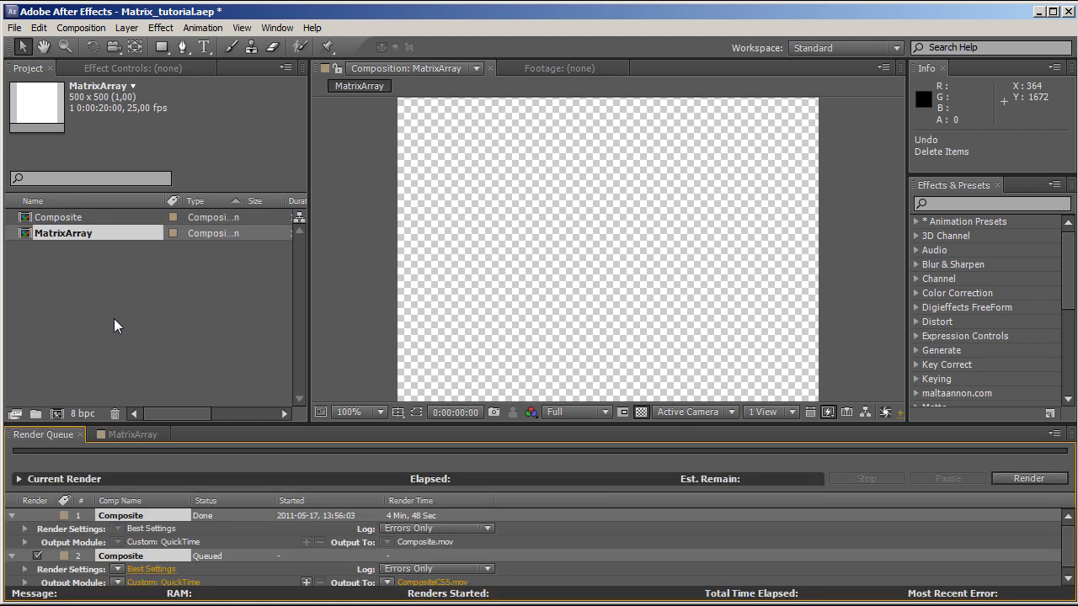
{"action": "left_click", "coordinate": [109, 365]}
{"action": "left_click", "coordinate": [127, 434]}
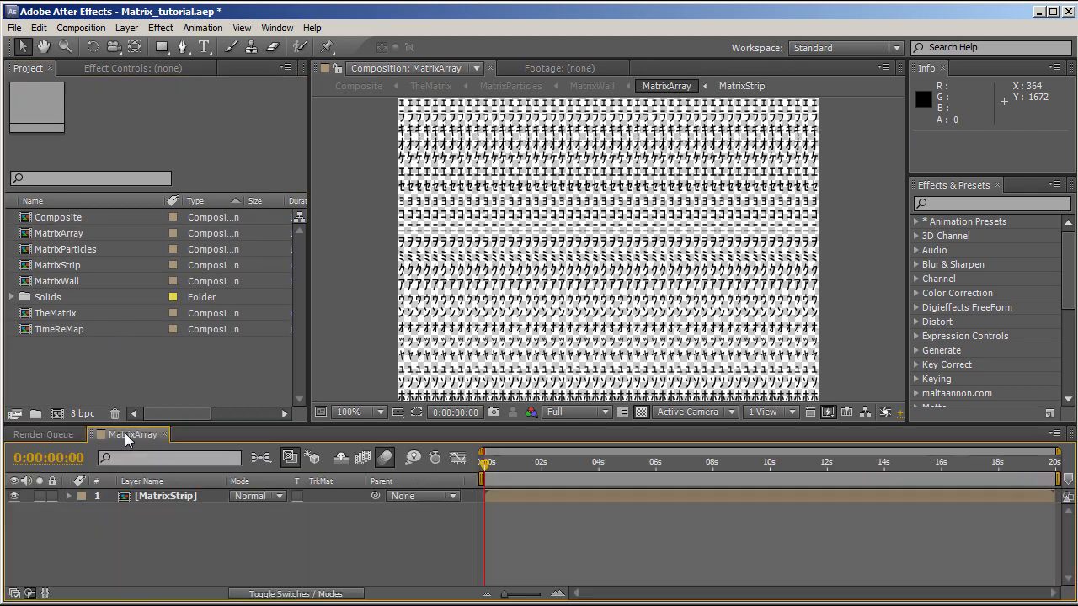
- Open the nested MatrixStrip composition from the MatrixArray timeline
{"action": "left_click", "coordinate": [160, 498]}
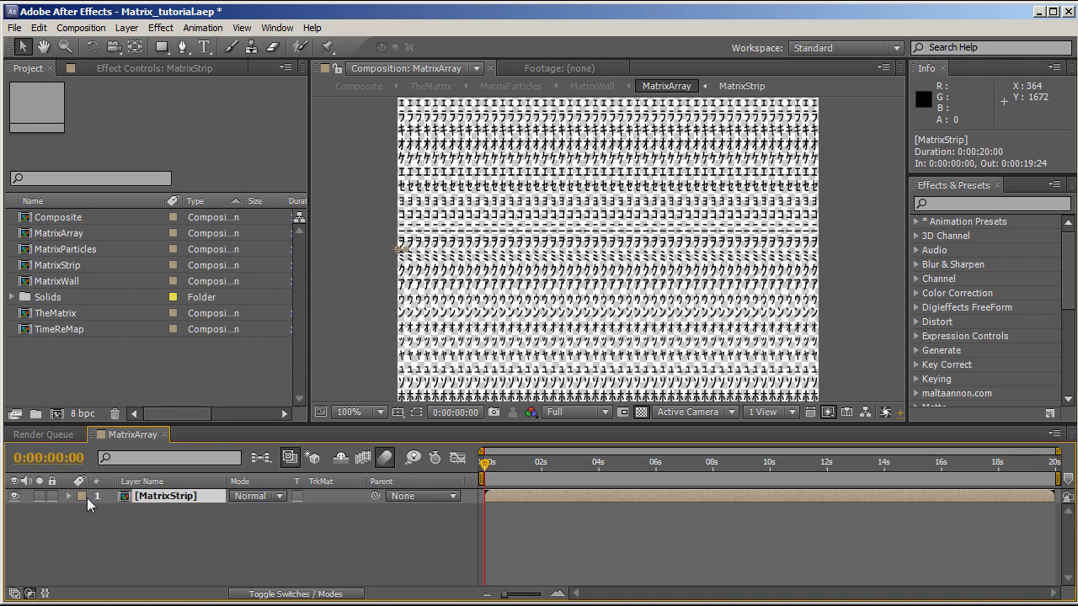
{"action": "double_click", "coordinate": [124, 496]}
{"action": "left_click", "coordinate": [68, 495]}
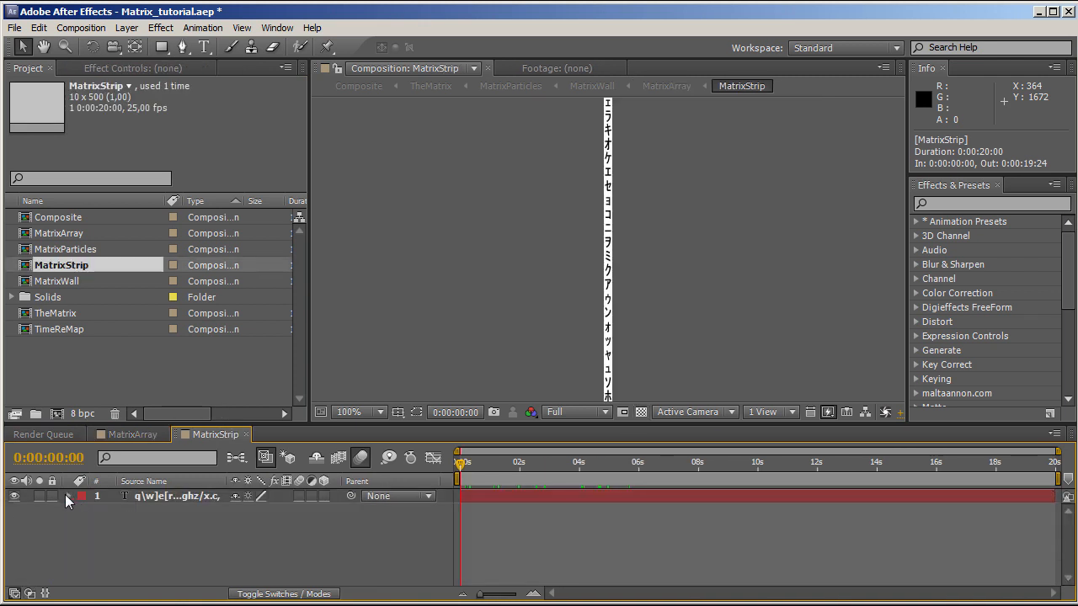
- Delete every project item except the MatrixStrip composition
{"action": "left_click_drag", "start_coordinate": [116, 362], "coordinate": [73, 223]}
{"action": "key", "text": "Delete"}
{"action": "left_click", "coordinate": [610, 333]}
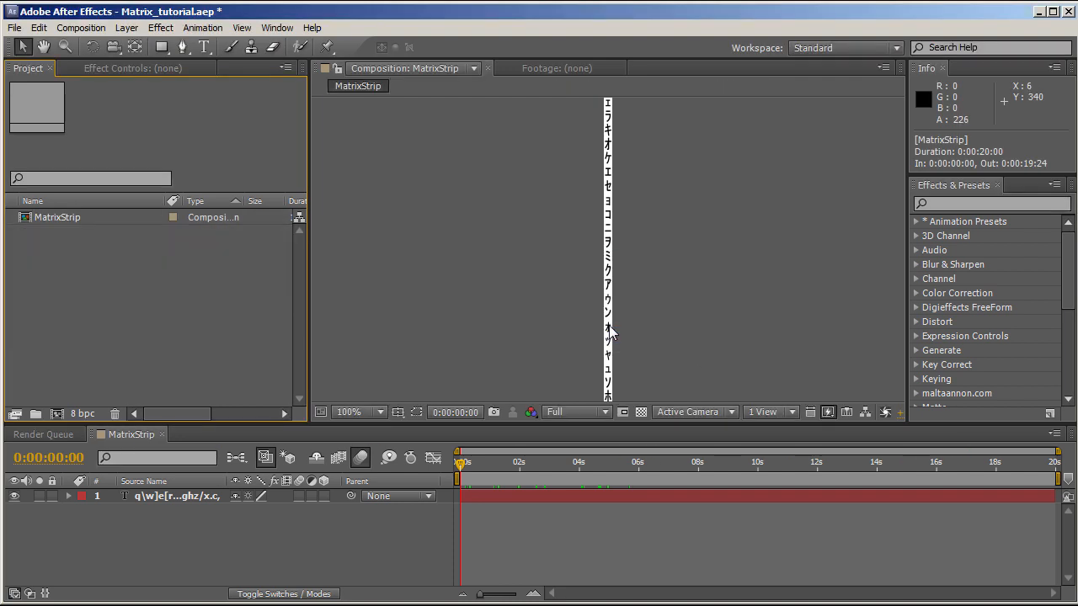
- Examine the MatrixStrip composition's settings, its text layer's character formatting and the strip's animation over time
{"action": "left_click", "coordinate": [54, 218]}
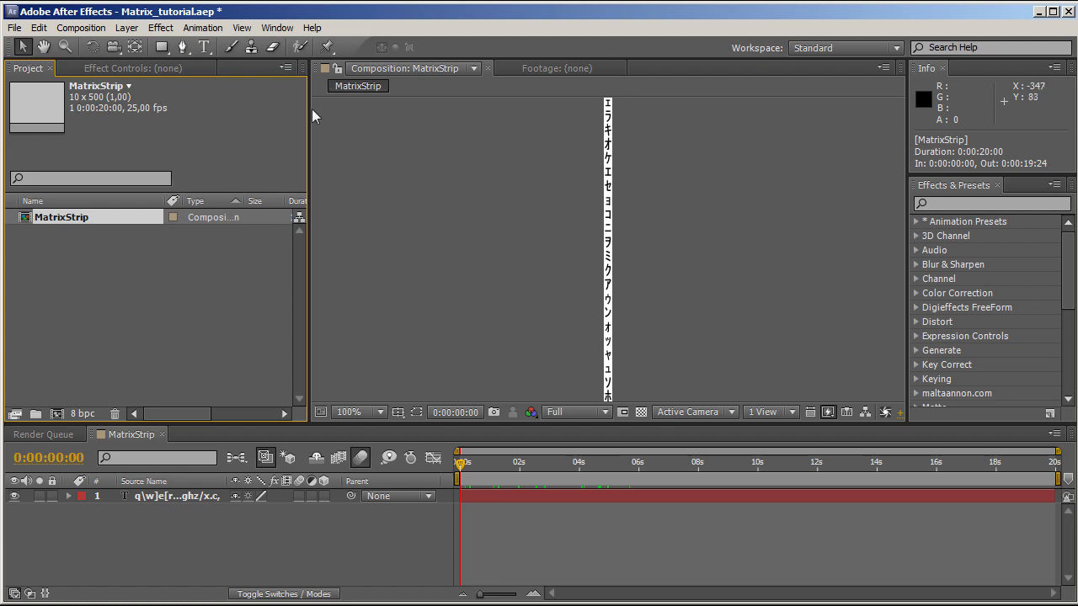
{"action": "left_click", "coordinate": [608, 238]}
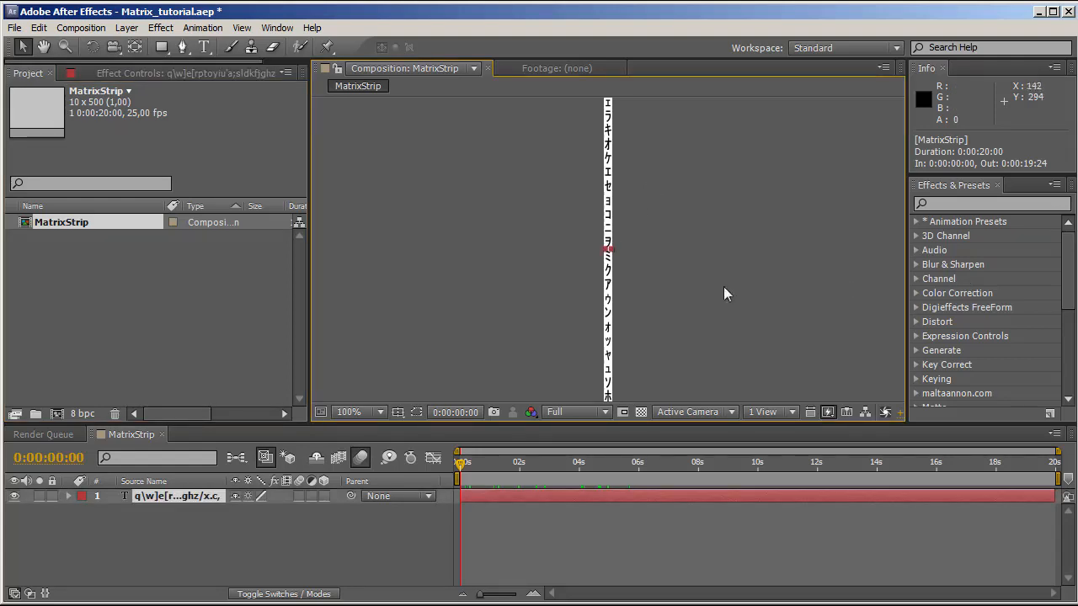
{"action": "double_click", "coordinate": [607, 279]}
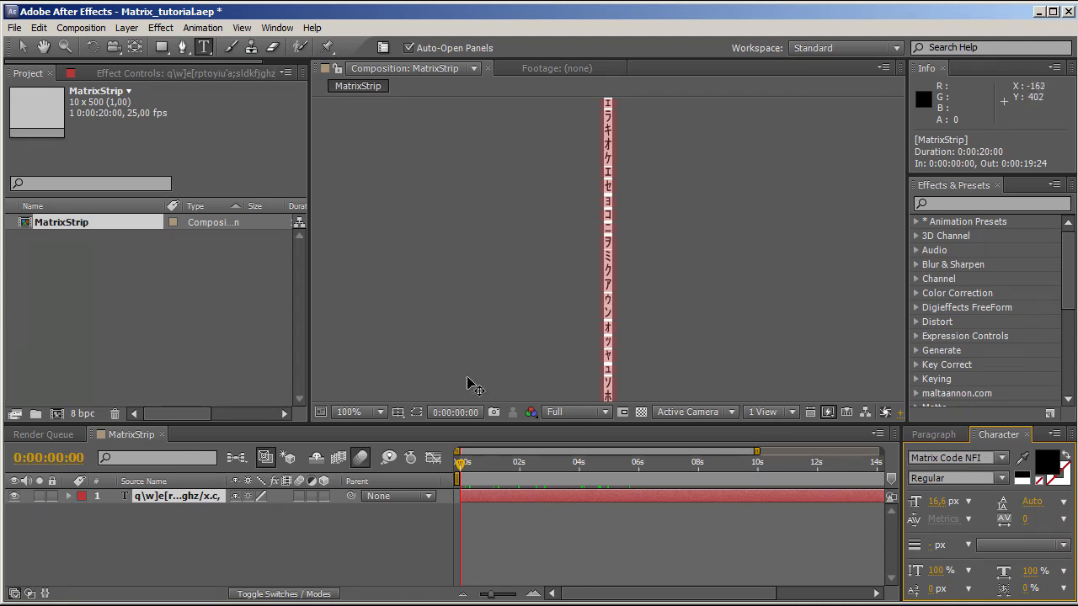
{"action": "left_click", "coordinate": [524, 547]}
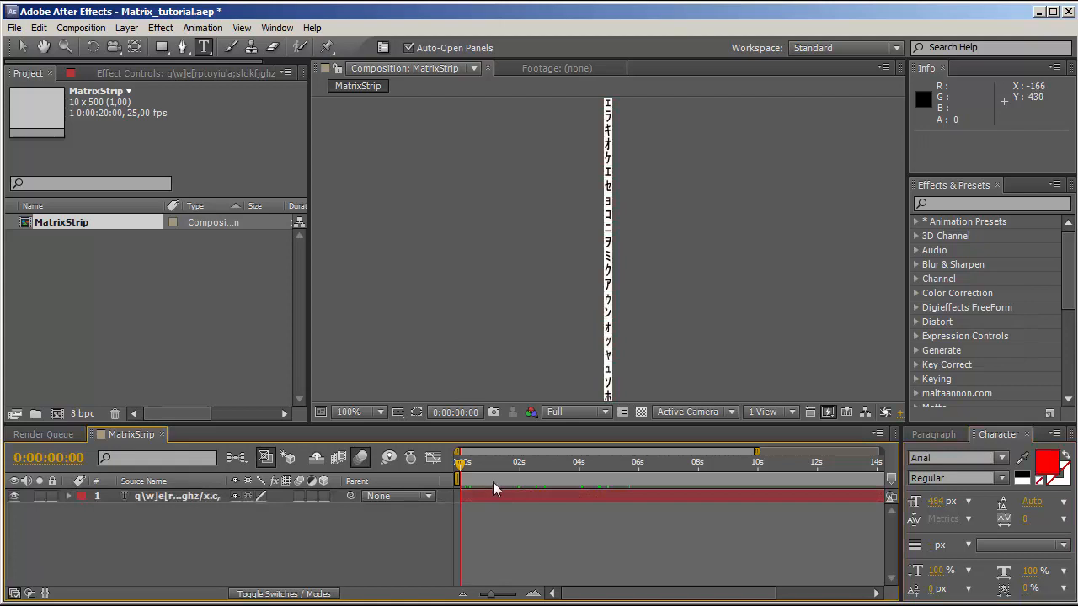
{"action": "left_click_drag", "start_coordinate": [486, 476], "coordinate": [453, 487]}
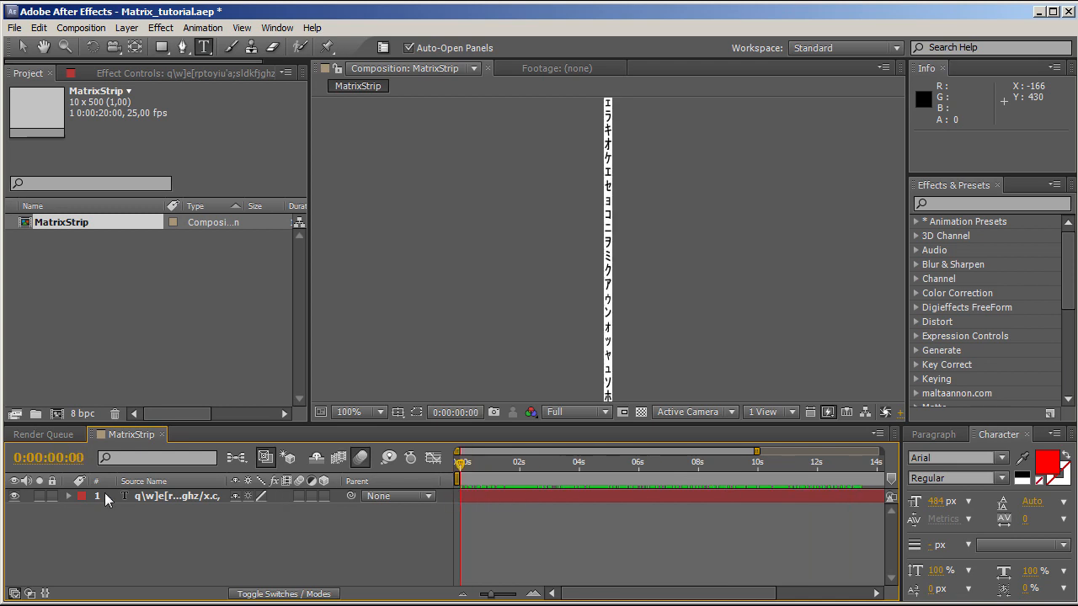
- Expand the text layer's properties and delete Animator 1 with its Character Offset expression
{"action": "left_click", "coordinate": [68, 496]}
{"action": "scroll", "coordinate": [450, 518], "scroll_direction": "down", "scroll_amount": 3}
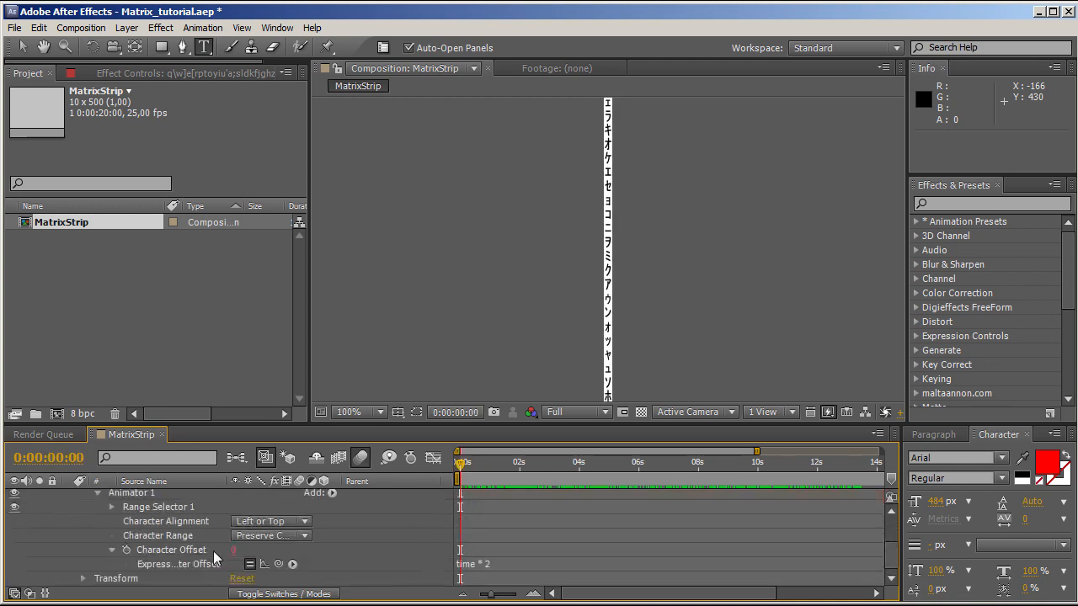
{"action": "left_click", "coordinate": [150, 494]}
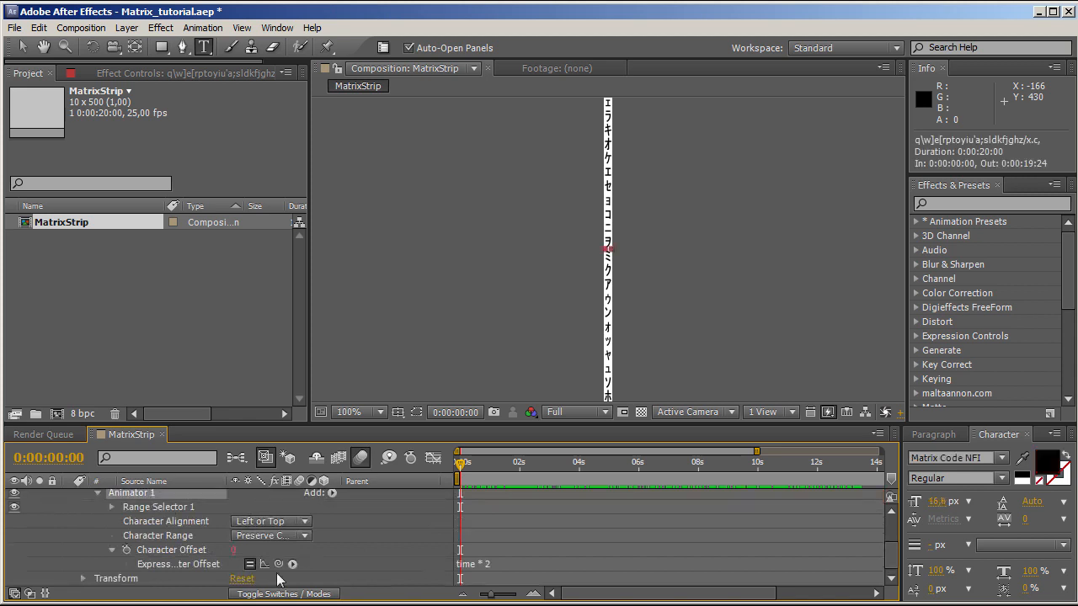
{"action": "key", "text": "Delete"}
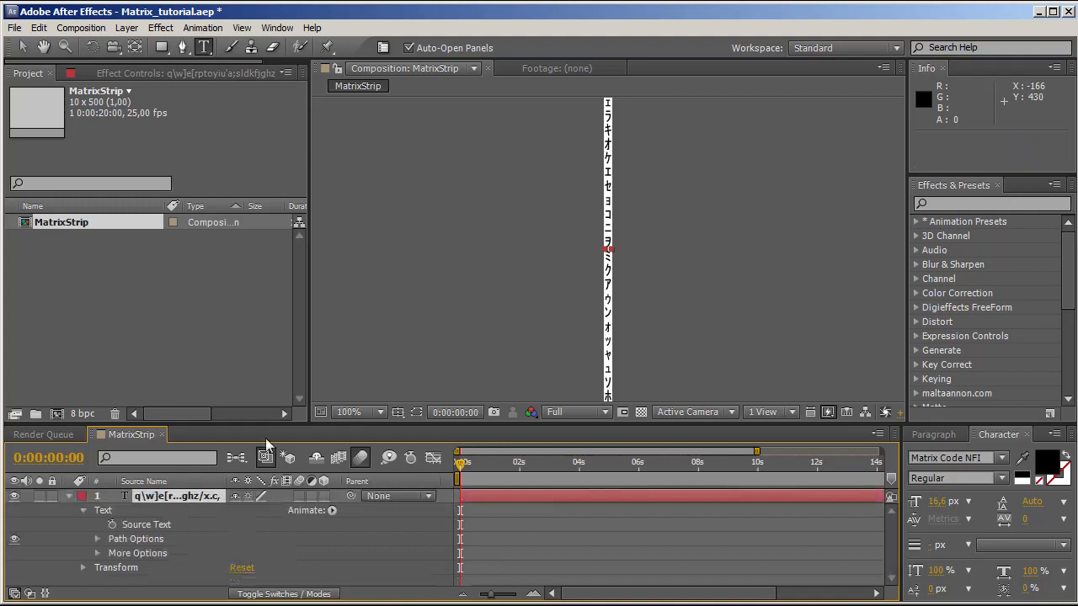
- Check the full text strip, enlarge the timeline area and add a Character Offset animator to the text layer
{"action": "left_click_drag", "start_coordinate": [270, 424], "coordinate": [271, 549]}
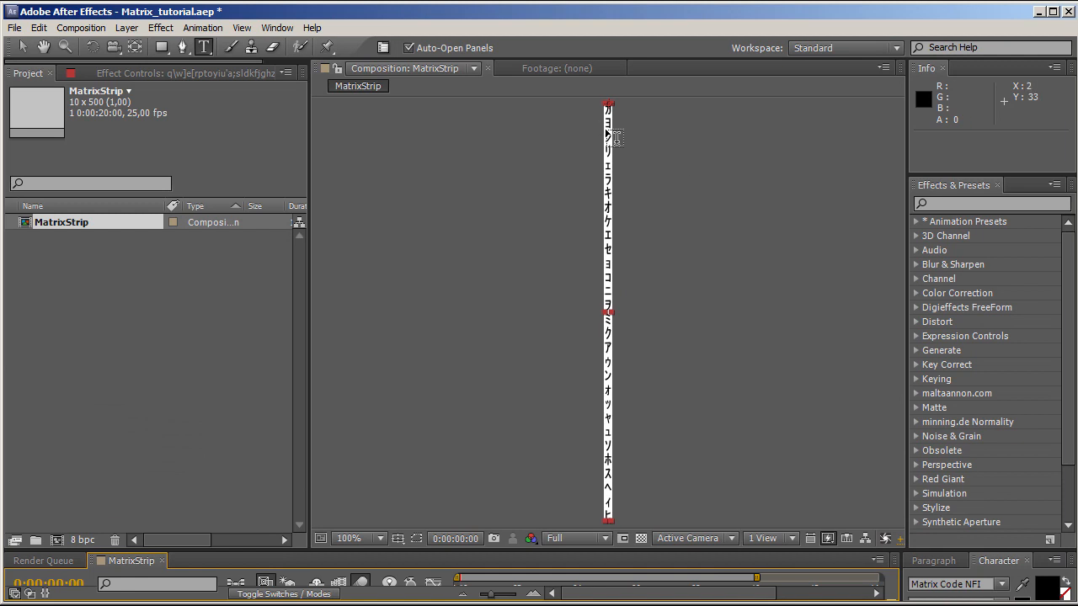
{"action": "left_click_drag", "start_coordinate": [530, 555], "coordinate": [471, 296]}
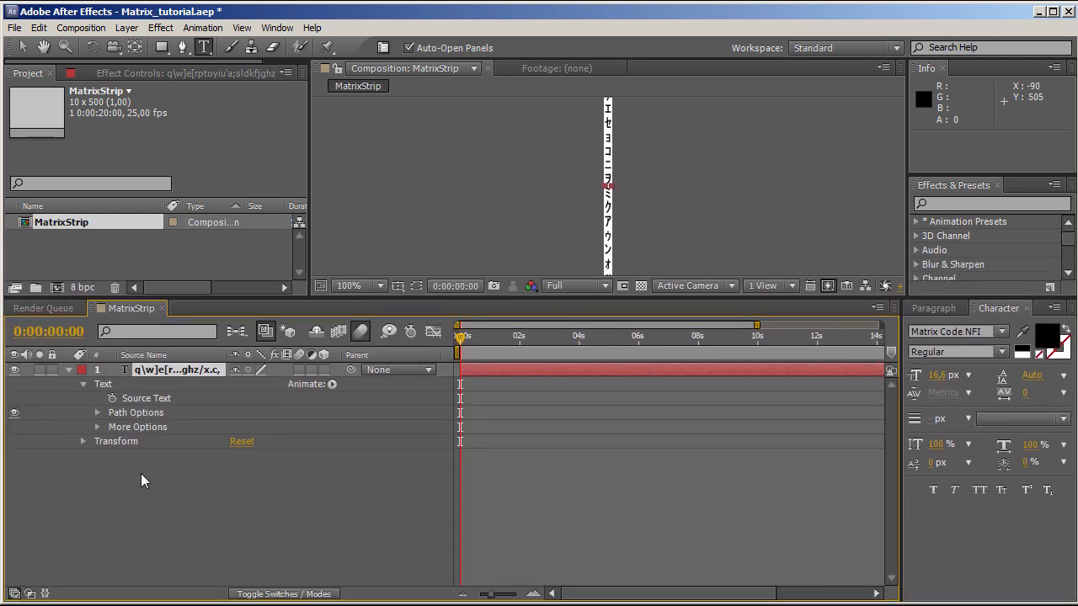
{"action": "left_click", "coordinate": [331, 384]}
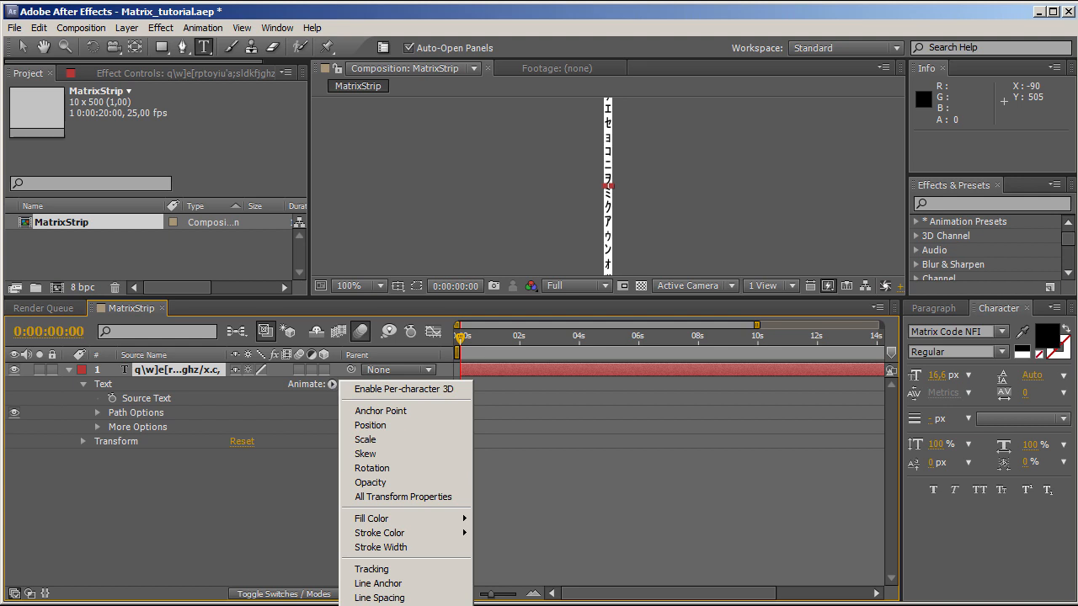
{"action": "left_click", "coordinate": [386, 605]}
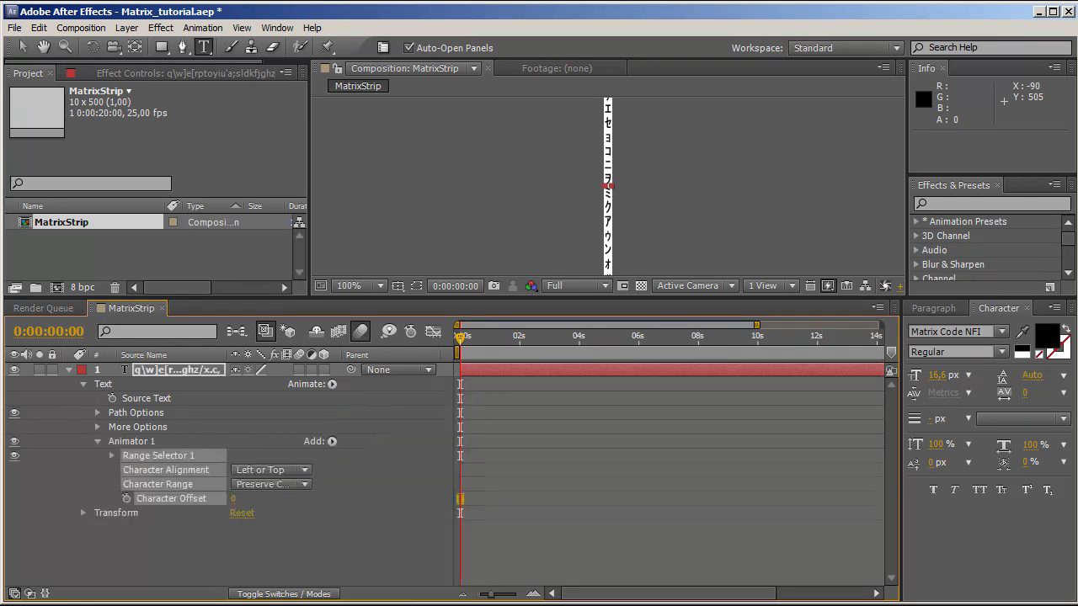
- Try a Character Offset of 28 on the text layer and set its font to Minion Pro
{"action": "left_click", "coordinate": [171, 523]}
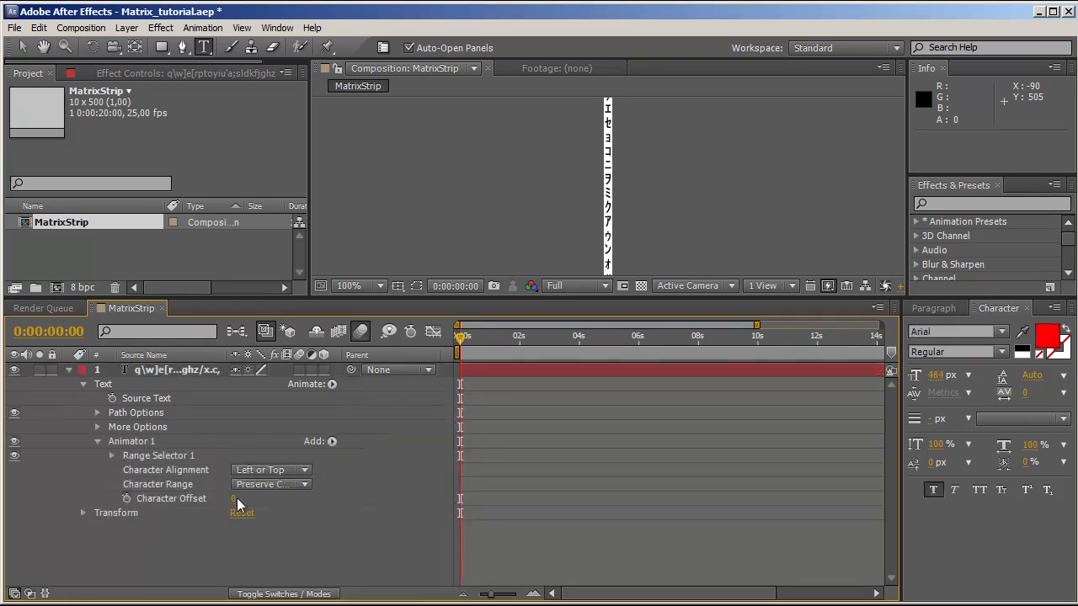
{"action": "left_click_drag", "start_coordinate": [232, 502], "coordinate": [257, 501]}
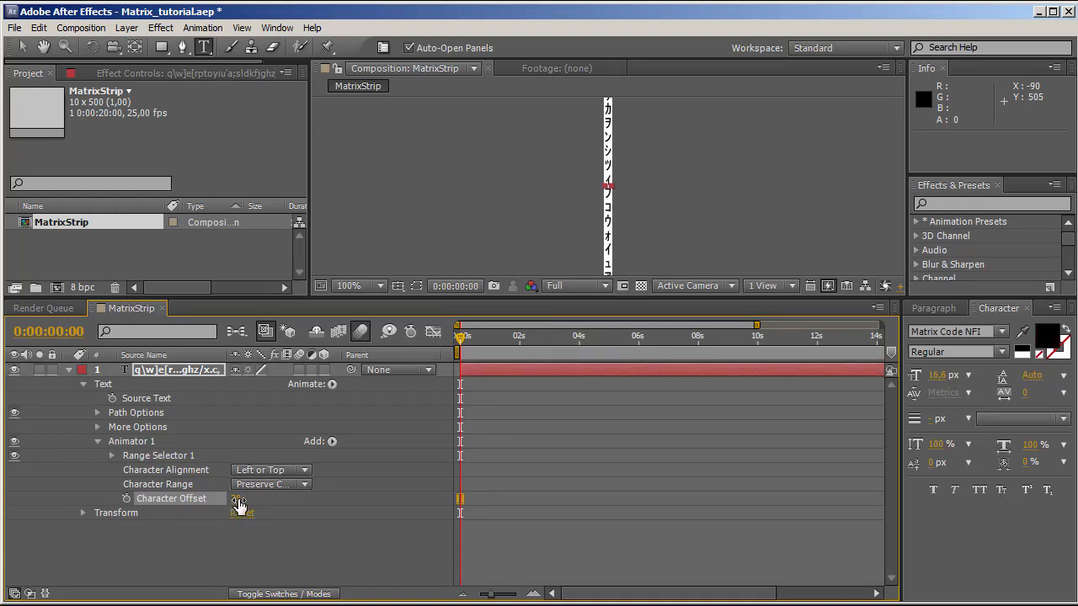
{"action": "left_click", "coordinate": [1001, 332]}
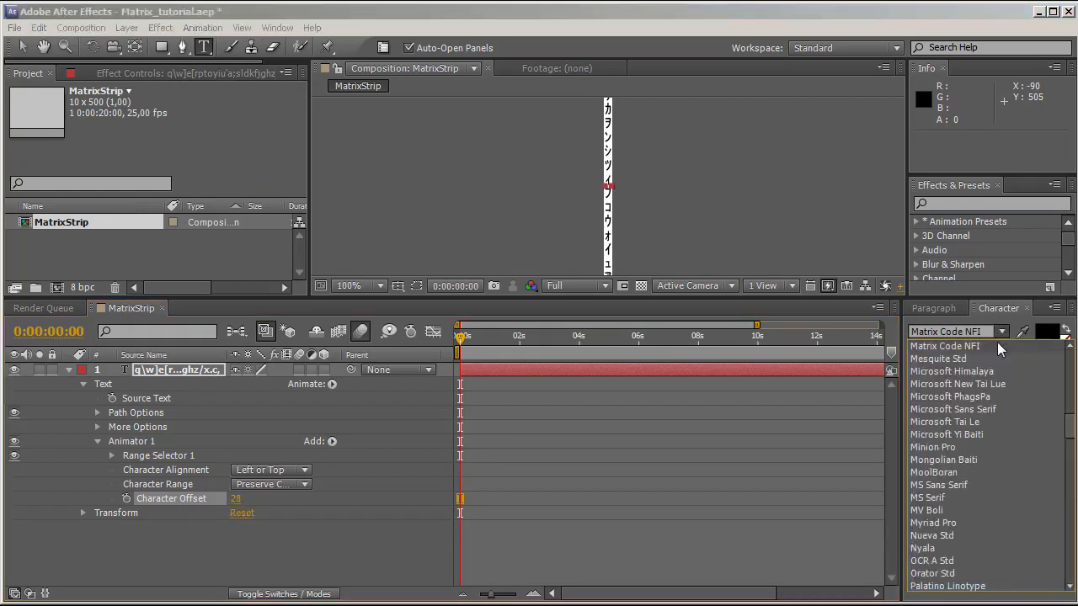
{"action": "left_click", "coordinate": [968, 447]}
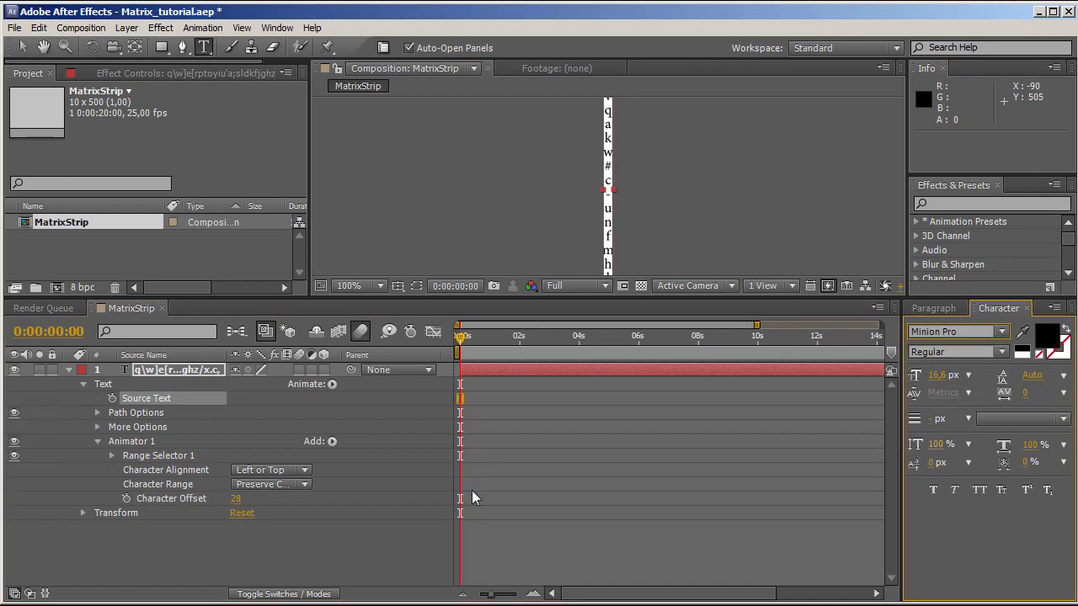
- Lower the Character Offset to -1 to test the letter shift, and set it back to 0
{"action": "left_click_drag", "start_coordinate": [236, 499], "coordinate": [211, 503]}
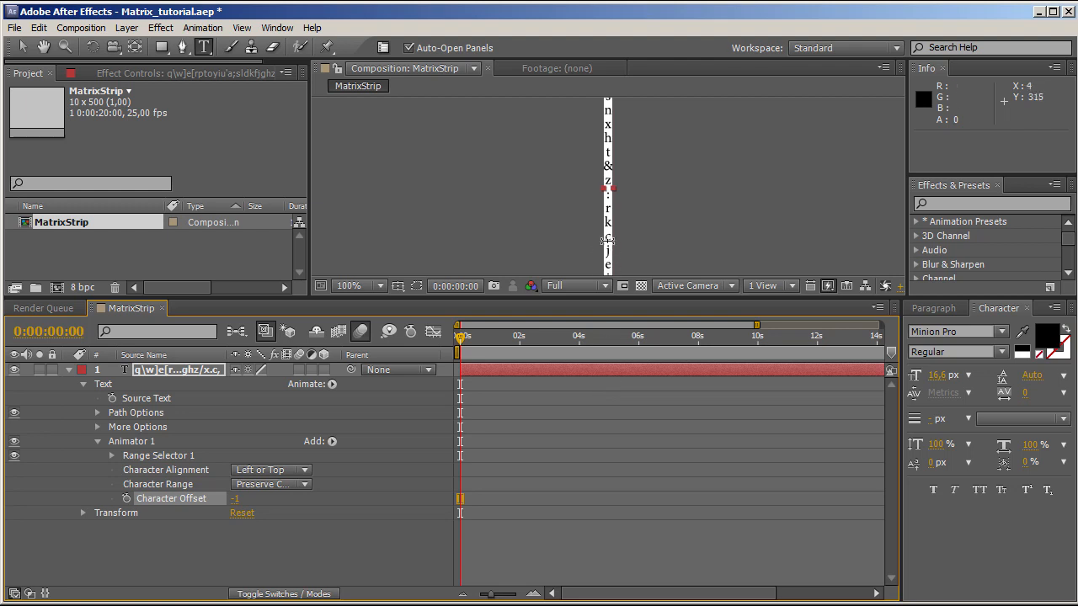
{"action": "left_click", "coordinate": [236, 501]}
{"action": "type", "text": "0"}
{"action": "key", "text": "Return"}
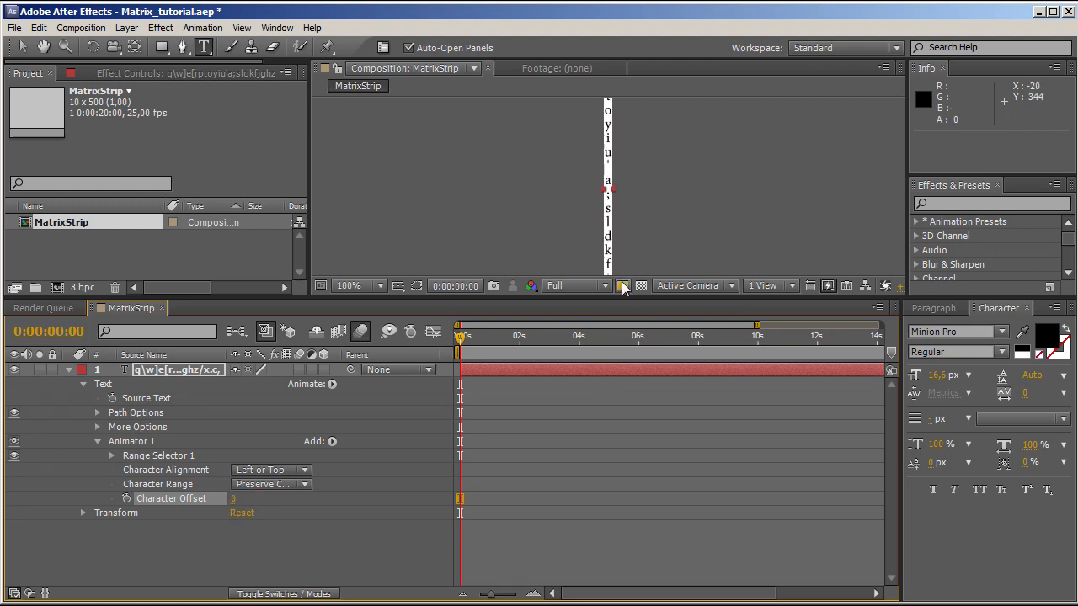
- Step the Character Offset up to 1 and down to -1, and return it to 0
{"action": "left_click", "coordinate": [233, 500]}
{"action": "key", "text": "Up"}
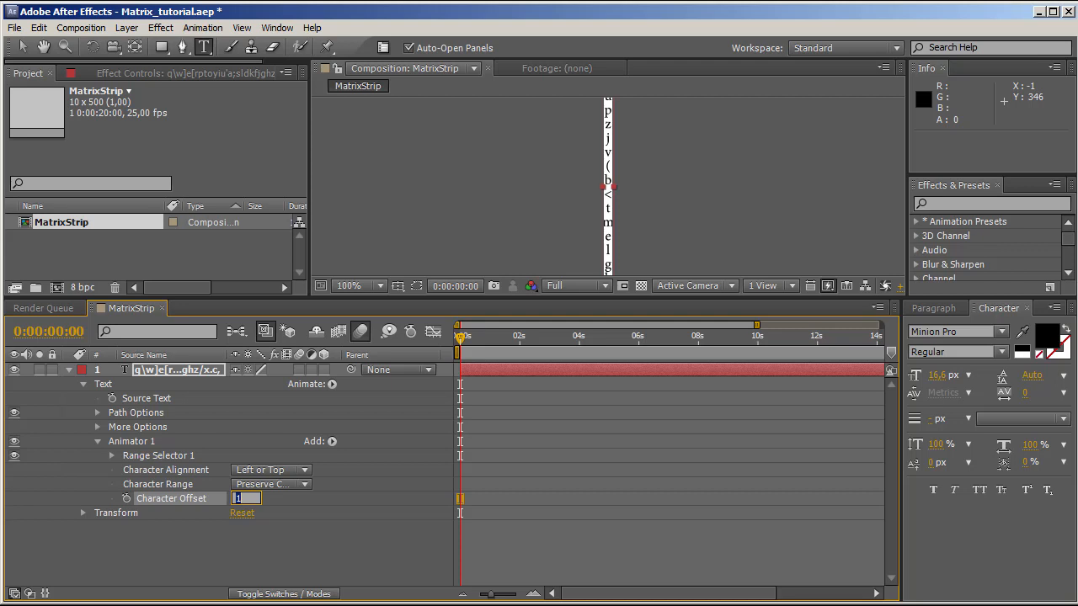
{"action": "key", "text": "Down"}
{"action": "key", "text": "Down"}
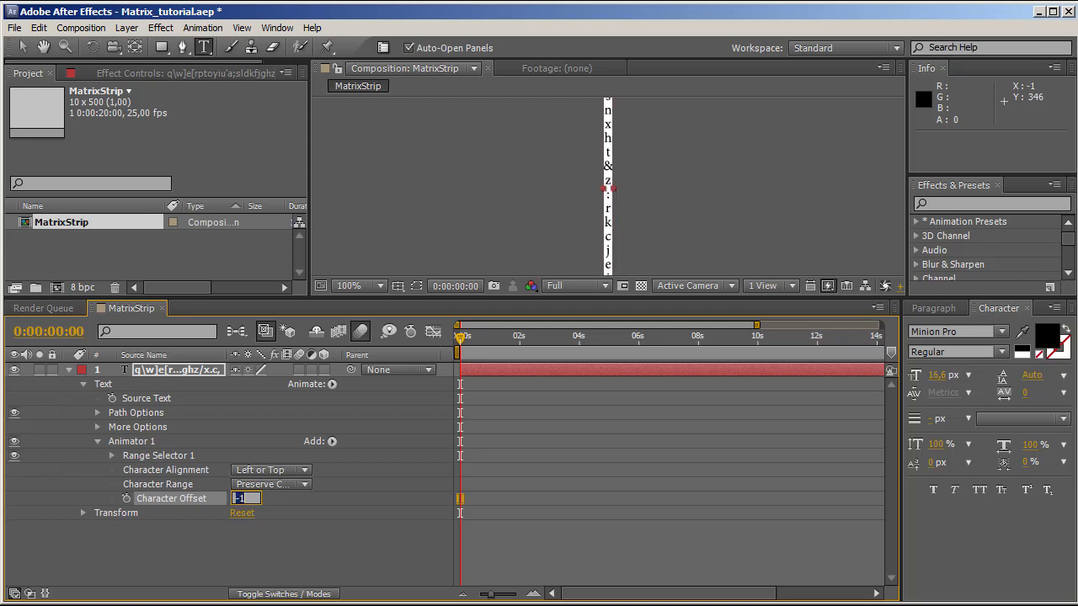
{"action": "type", "text": "0"}
{"action": "key", "text": "Return"}
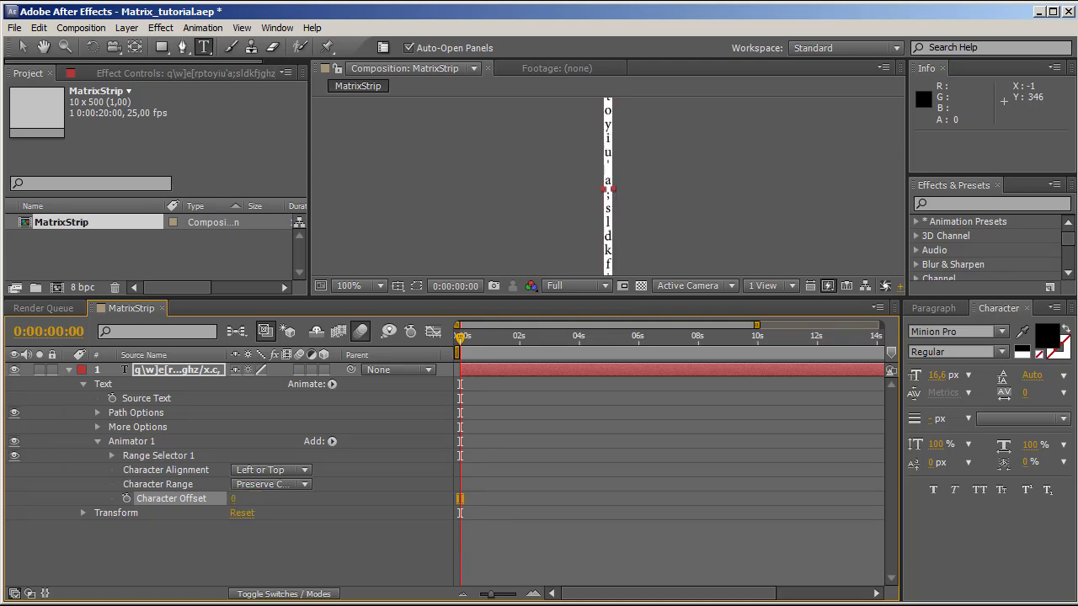
- Restore the text layer's font to Matrix Code NFI and deselect the layer
{"action": "left_click", "coordinate": [1001, 332]}
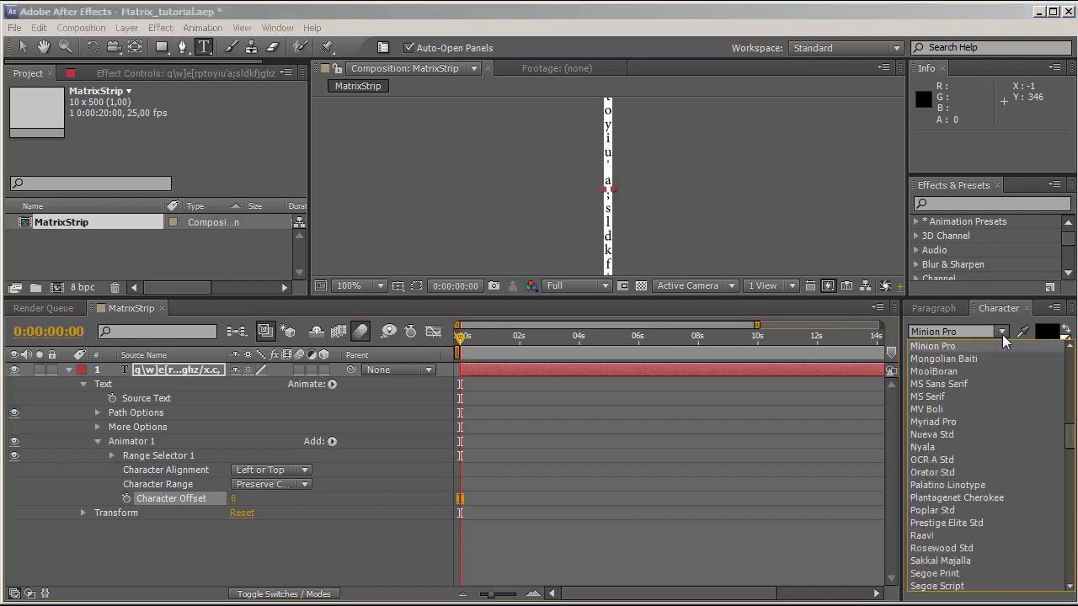
{"action": "left_click", "coordinate": [1069, 345]}
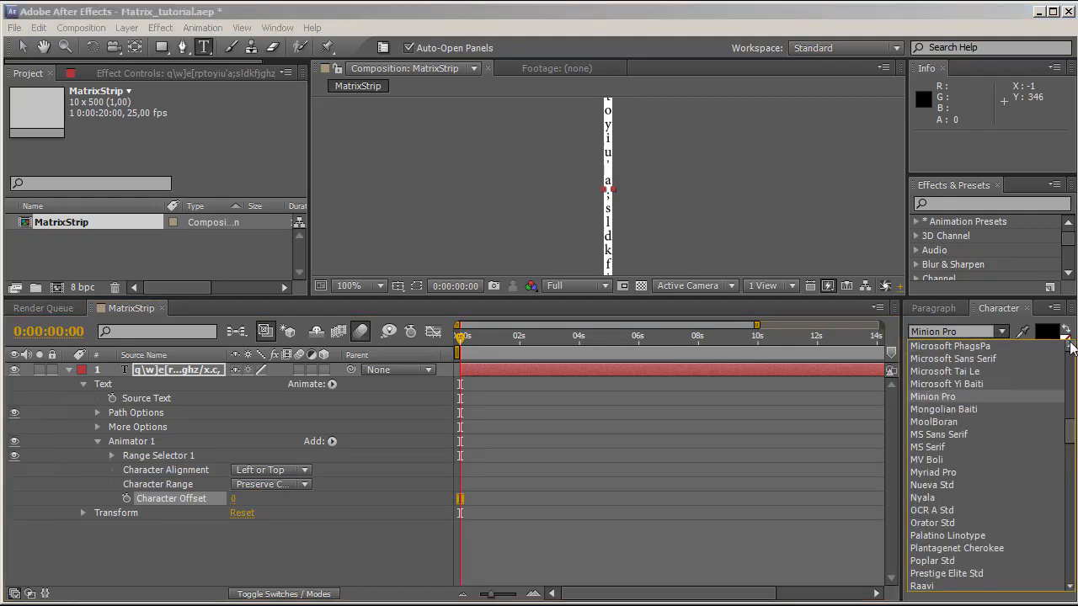
{"action": "left_click", "coordinate": [1069, 346]}
{"action": "left_click", "coordinate": [1008, 405]}
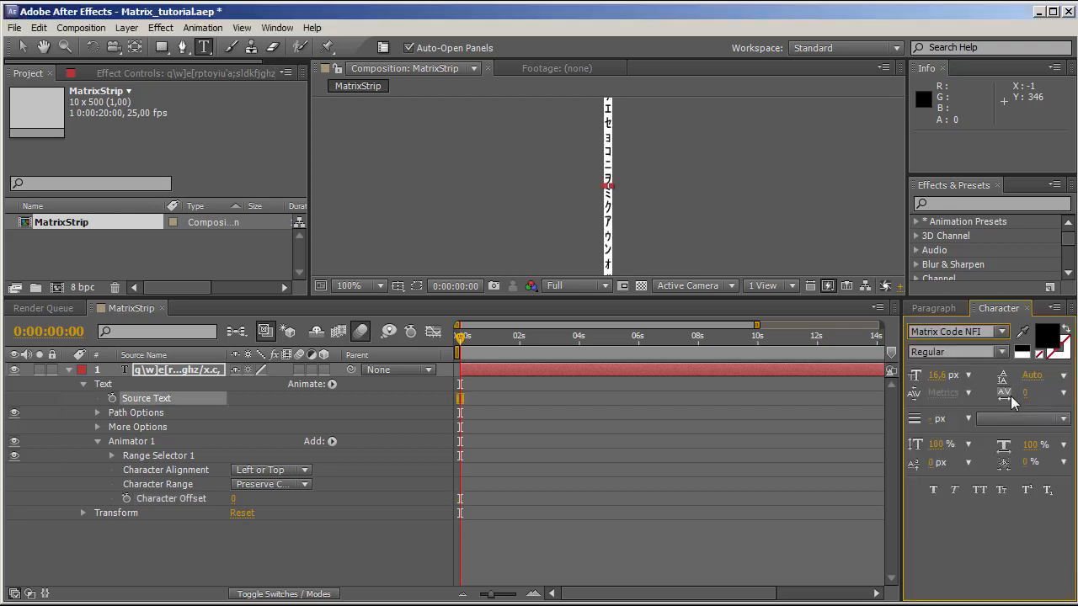
{"action": "left_click", "coordinate": [462, 524]}
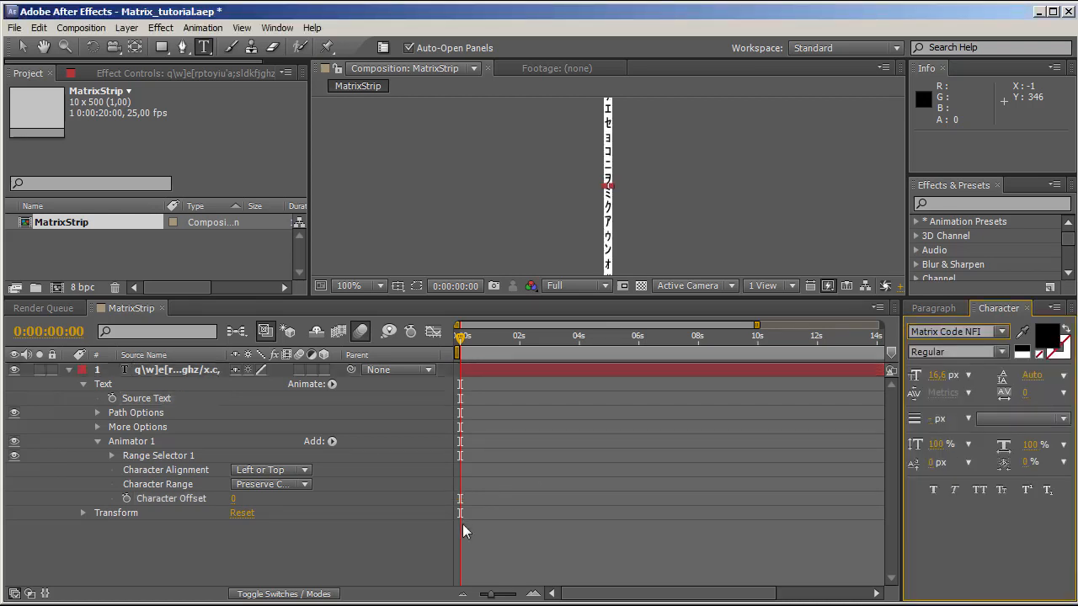
- Add the expression "time * 2" to the text layer's Character Offset
{"action": "left_click", "coordinate": [127, 499], "text": "alt"}
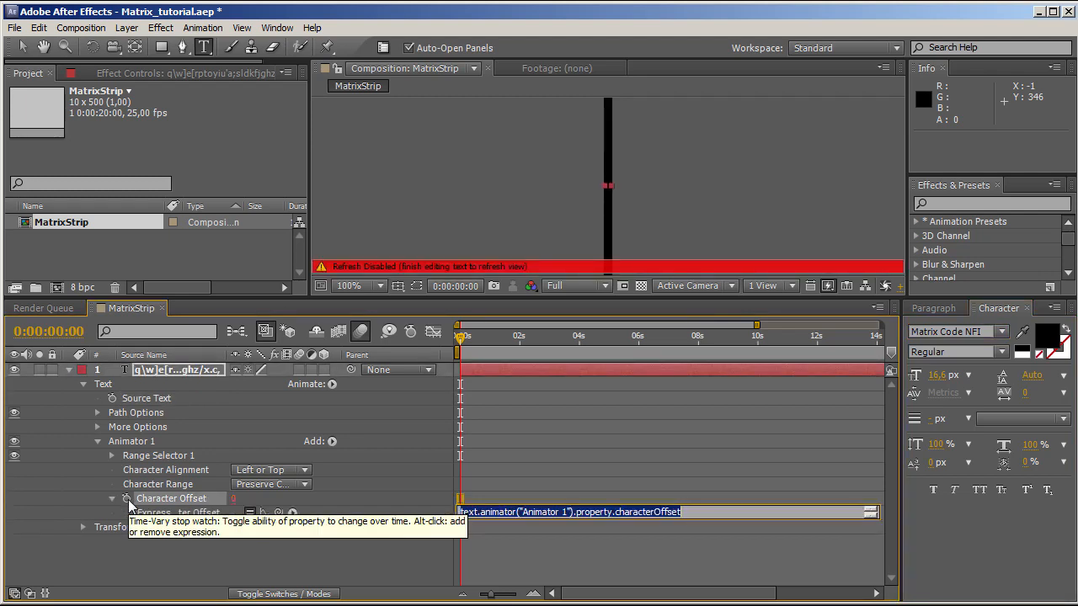
{"action": "type", "text": "time"}
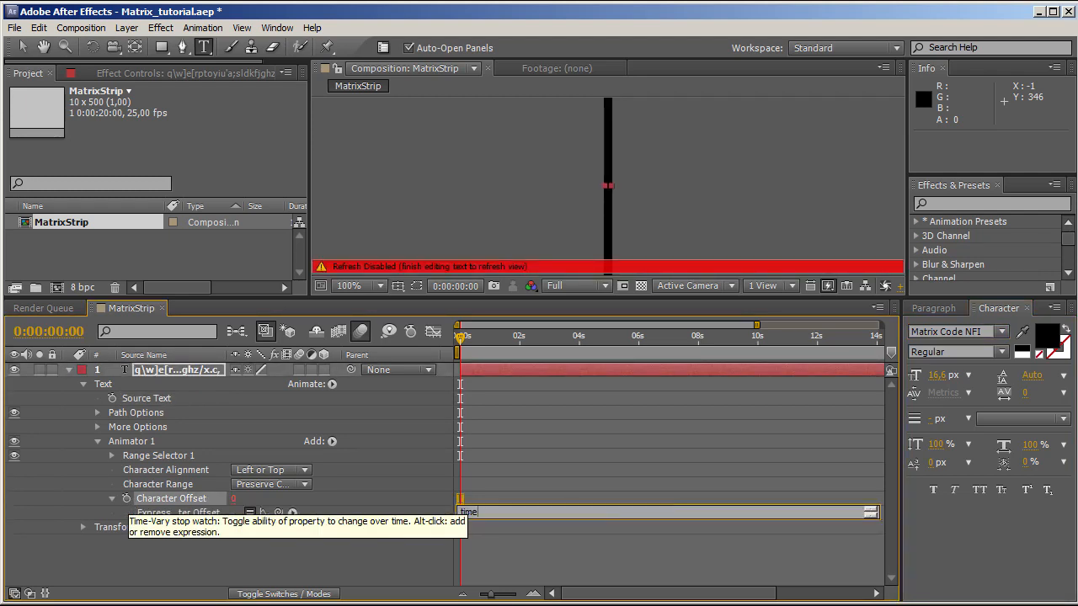
{"action": "type", "text": " * 2"}
{"action": "key", "text": "KP_Enter"}
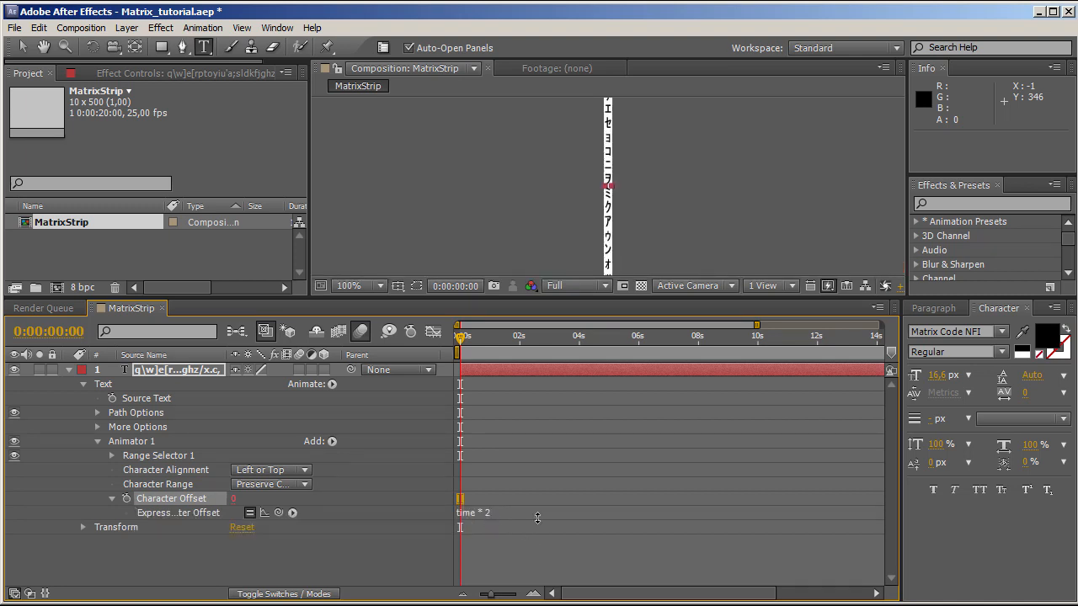
- Preview the animated characters and examine the strip with the full 20-second timeline in view
{"action": "key", "text": "KP_0"}
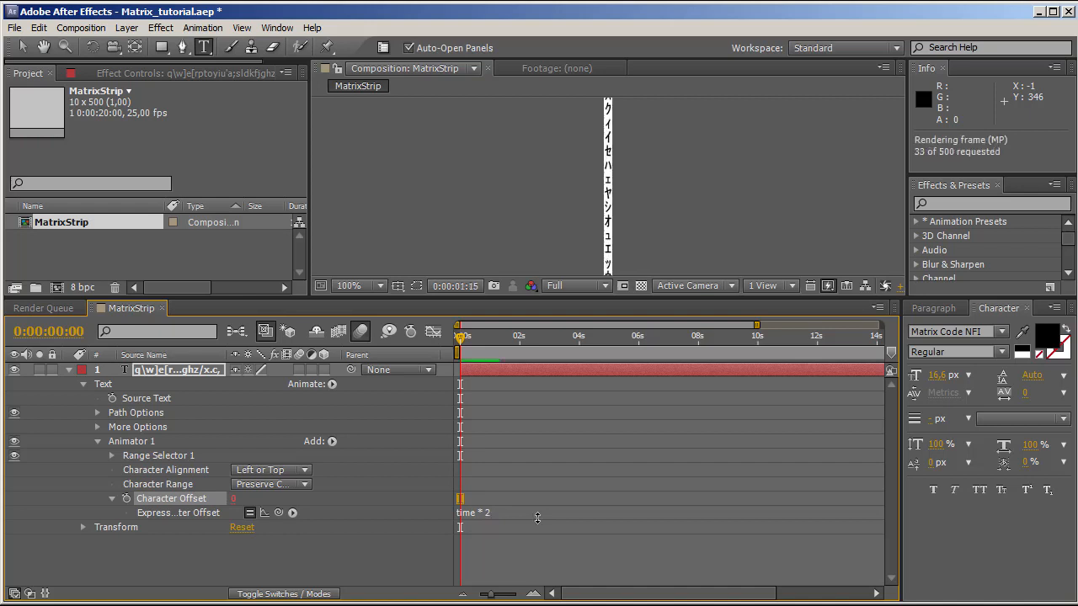
{"action": "left_click_drag", "start_coordinate": [464, 337], "coordinate": [431, 354]}
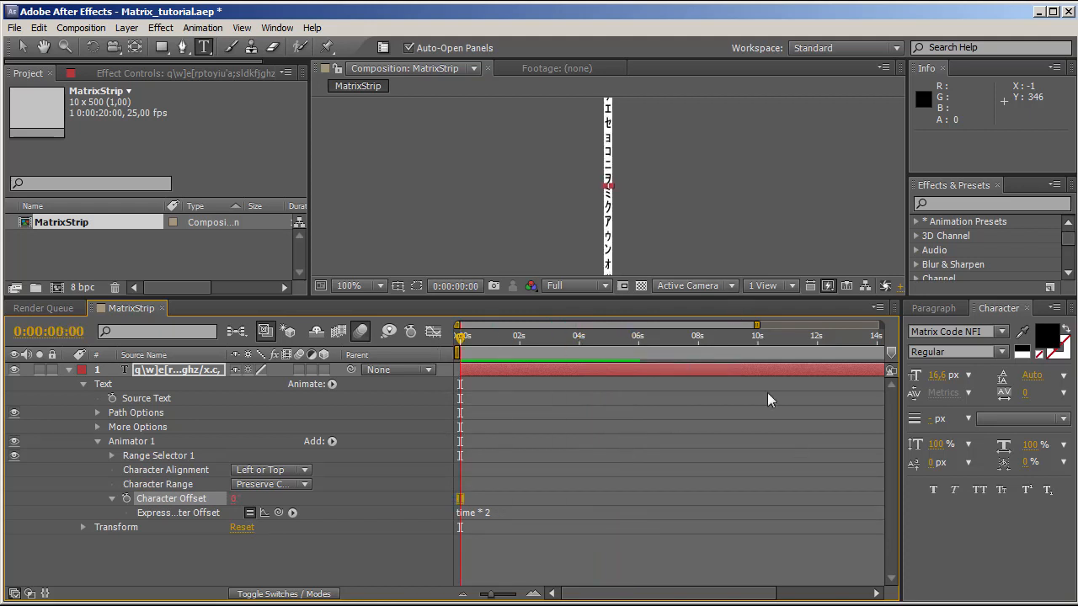
{"action": "left_click_drag", "start_coordinate": [756, 325], "coordinate": [880, 325]}
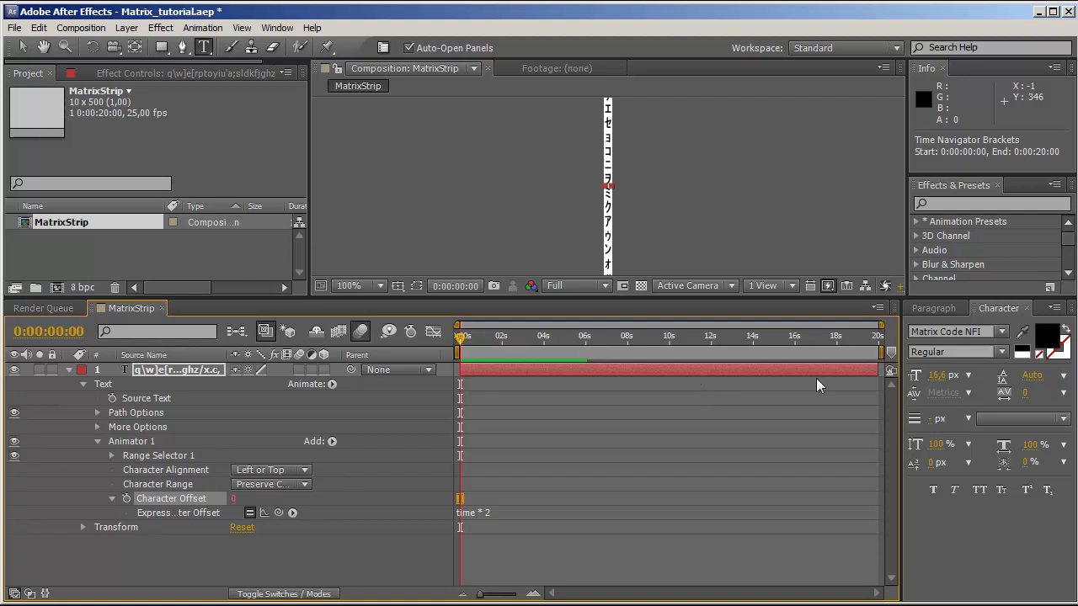
{"action": "left_click_drag", "start_coordinate": [423, 299], "coordinate": [422, 446]}
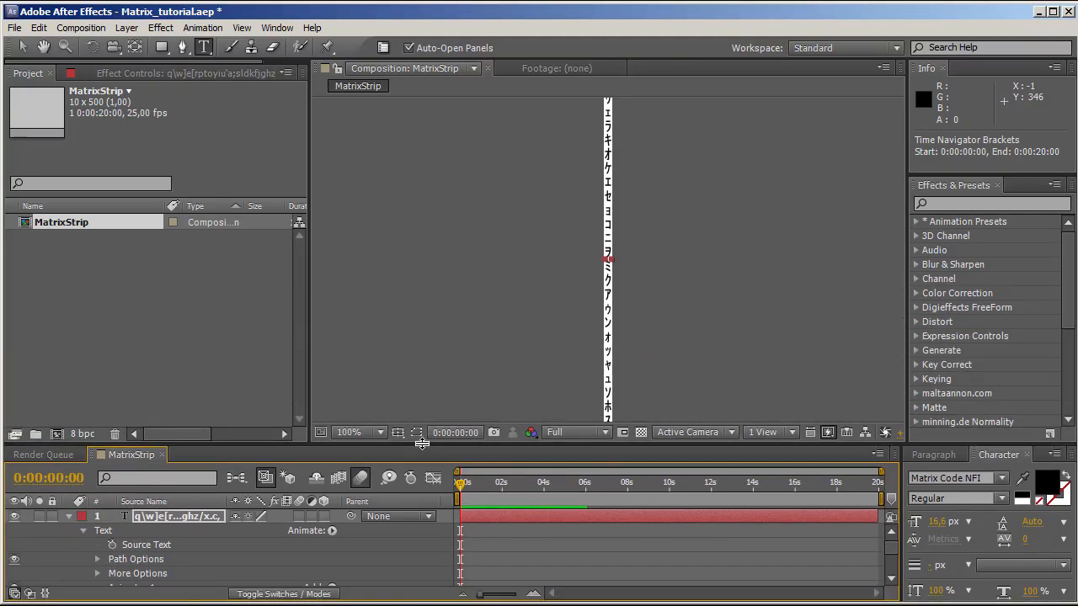
{"action": "left_click", "coordinate": [109, 111]}
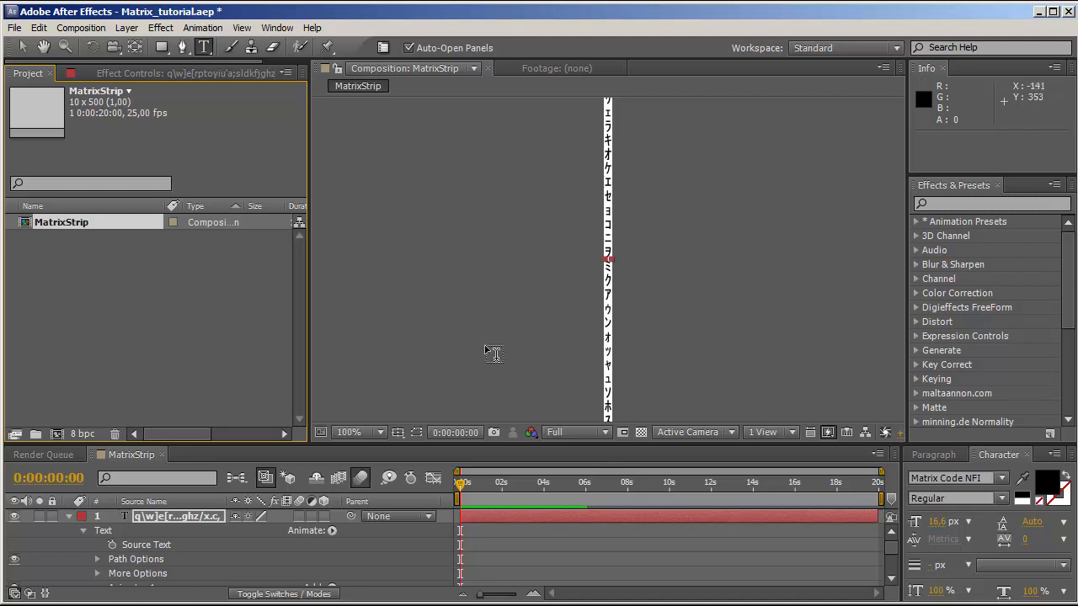
{"action": "left_click_drag", "start_coordinate": [316, 446], "coordinate": [313, 331]}
- Create a new 500 × 500 px composition at 25 fps with a duration of 0:00:00:10
{"action": "left_click", "coordinate": [178, 285]}
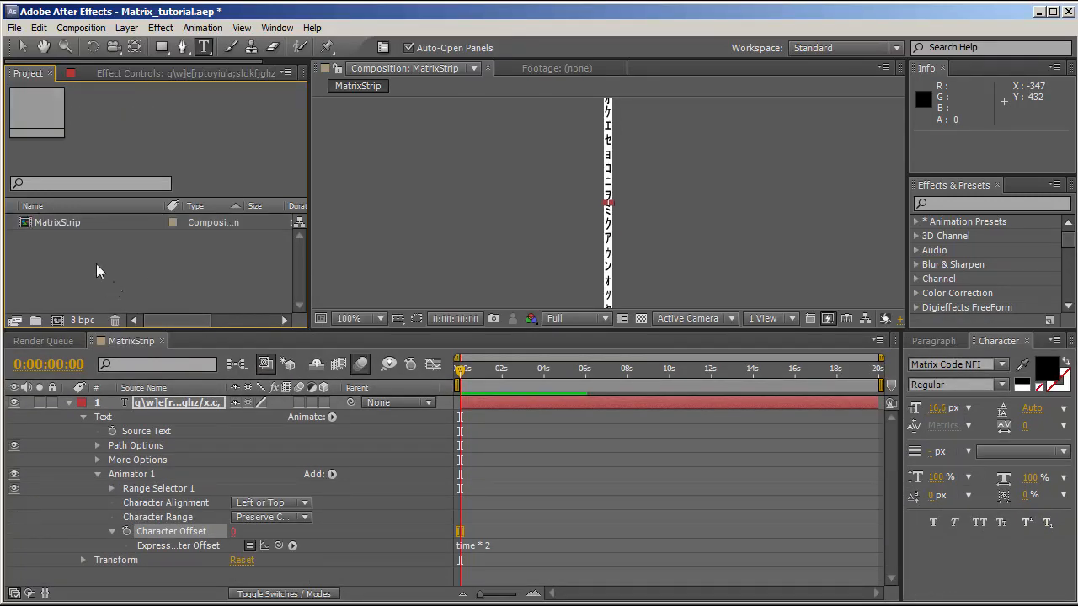
{"action": "left_click", "coordinate": [57, 320]}
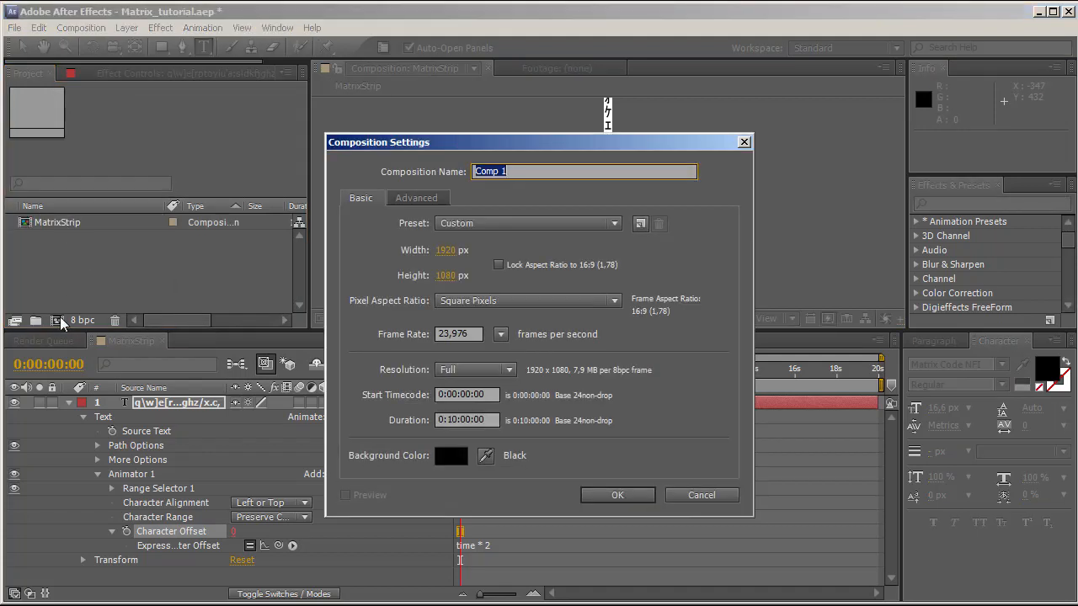
{"action": "left_click", "coordinate": [446, 250]}
{"action": "type", "text": "500"}
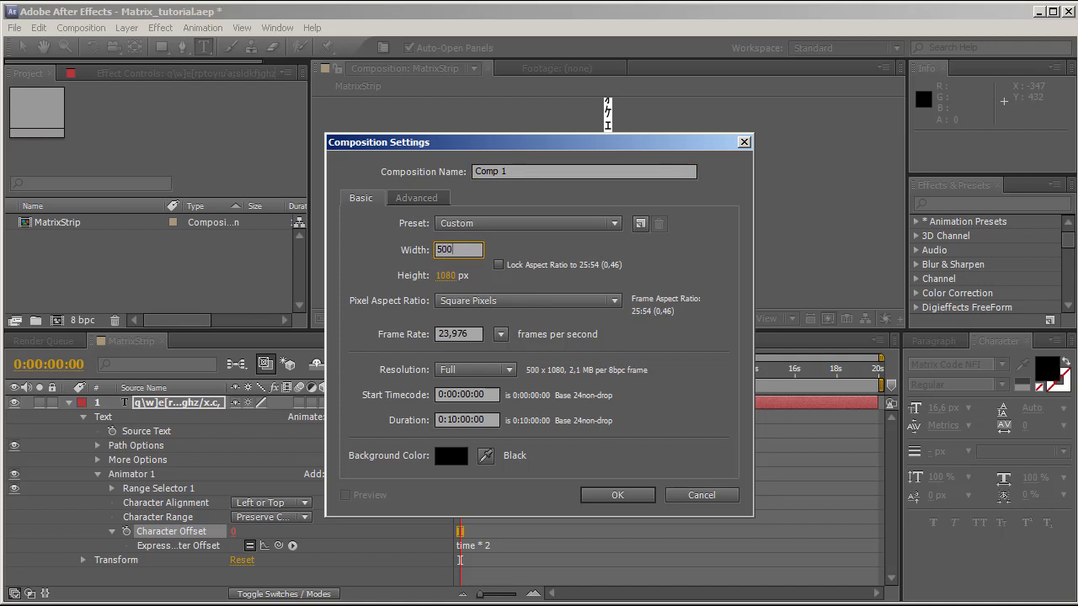
{"action": "key", "text": "Tab"}
{"action": "type", "text": "500"}
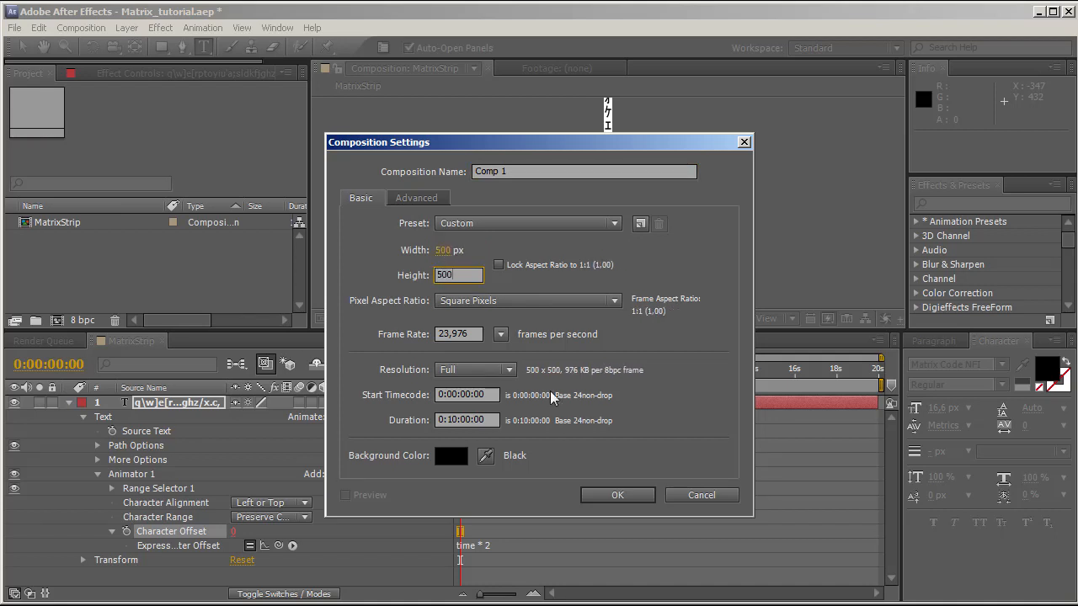
{"action": "left_click", "coordinate": [501, 335]}
{"action": "left_click", "coordinate": [513, 423]}
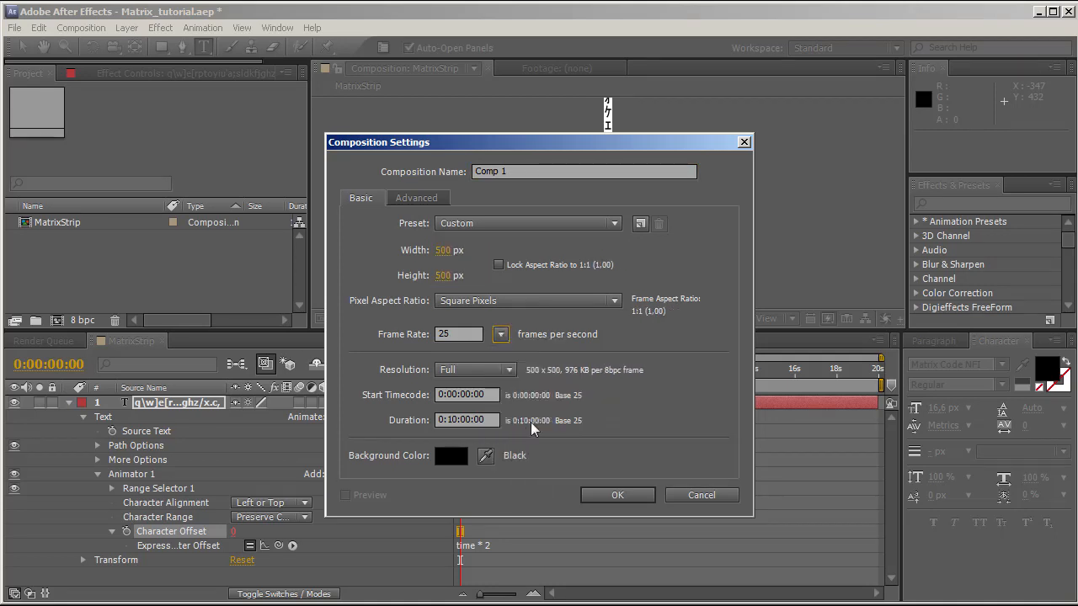
{"action": "left_click_drag", "start_coordinate": [493, 420], "coordinate": [383, 423]}
{"action": "type", "text": "10"}
{"action": "key", "text": "Return"}
- Set Comp 1's duration to 20 seconds and show its whole time range
{"action": "left_click", "coordinate": [877, 340]}
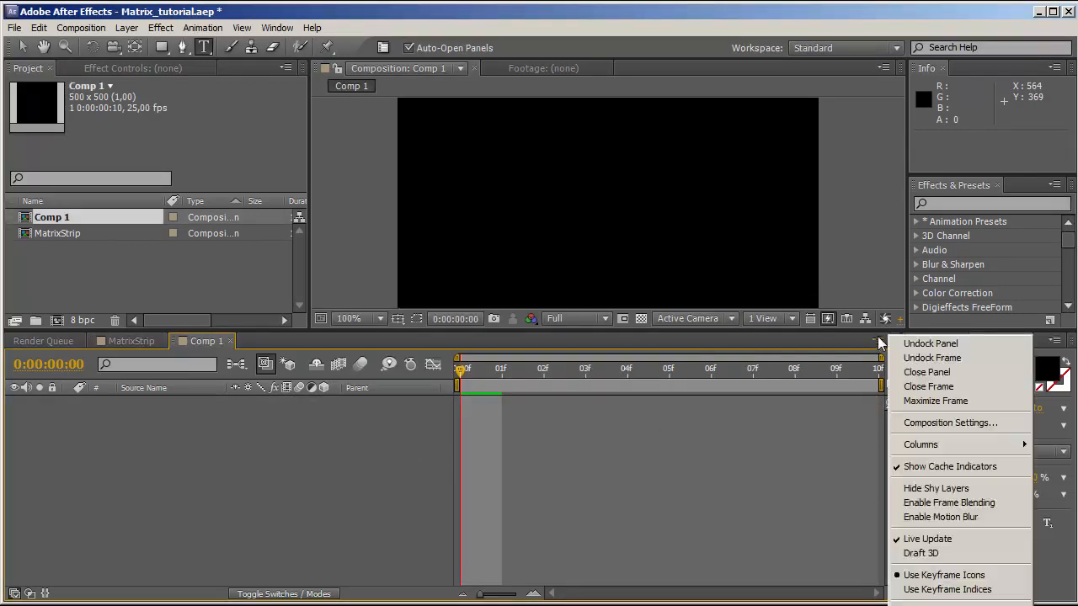
{"action": "left_click", "coordinate": [946, 423]}
{"action": "left_click_drag", "start_coordinate": [498, 421], "coordinate": [341, 423]}
{"action": "type", "text": "2000"}
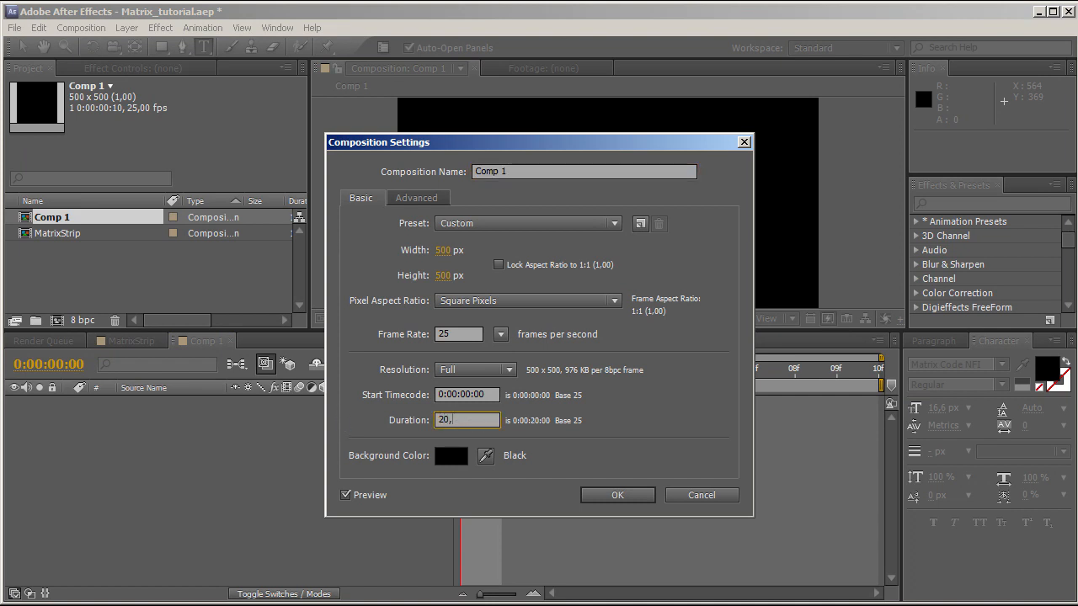
{"action": "key", "text": "Return"}
{"action": "left_click_drag", "start_coordinate": [467, 362], "coordinate": [880, 360]}
- Add MatrixStrip as a layer in Comp 1 and turn on the transparency grid
{"action": "left_click", "coordinate": [67, 233]}
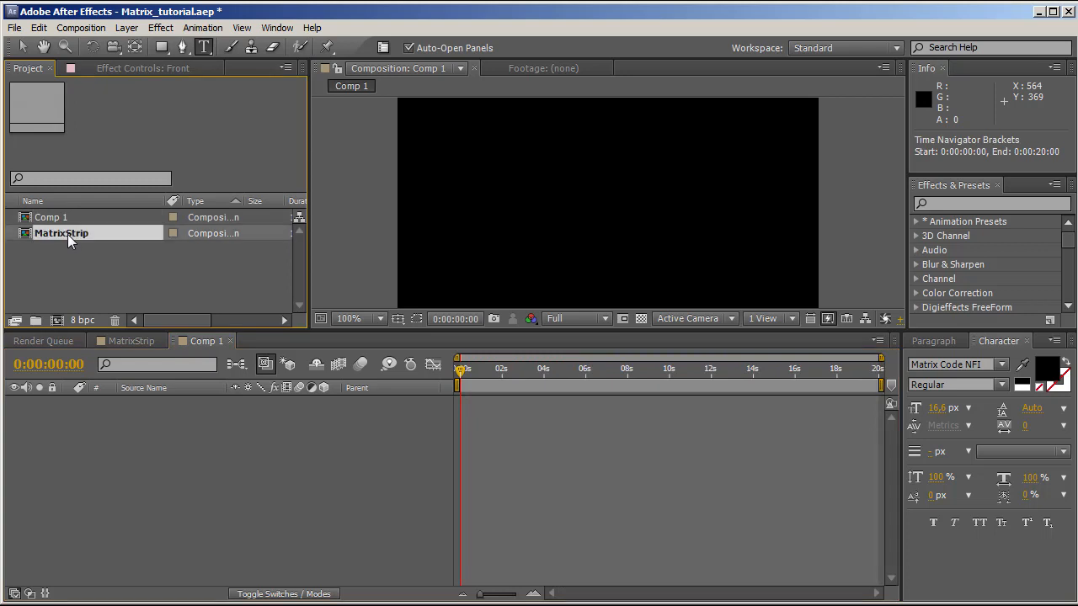
{"action": "left_click_drag", "start_coordinate": [79, 234], "coordinate": [169, 443]}
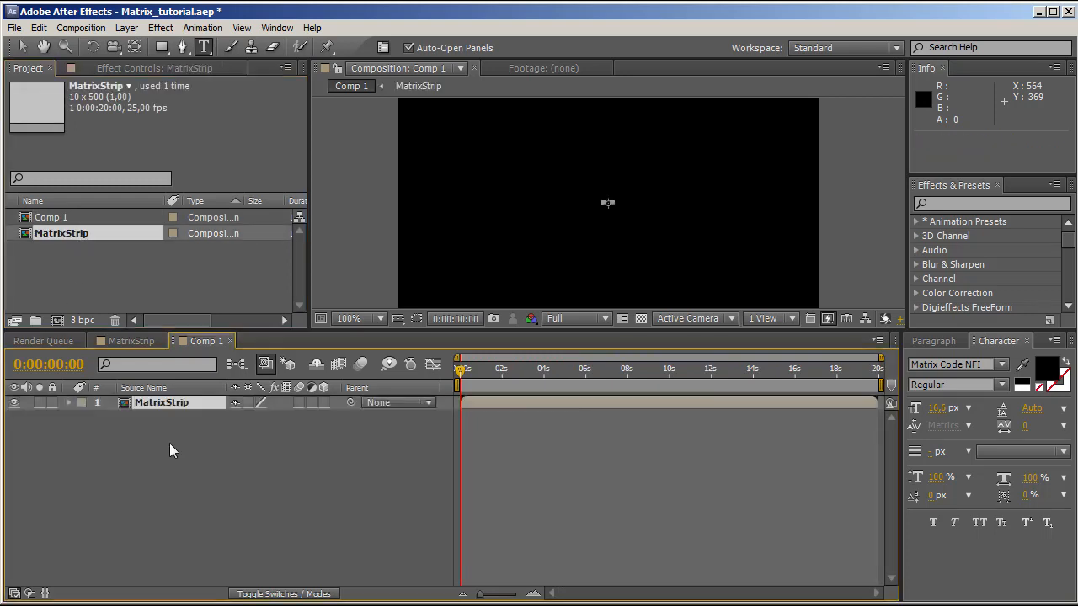
{"action": "left_click", "coordinate": [639, 319]}
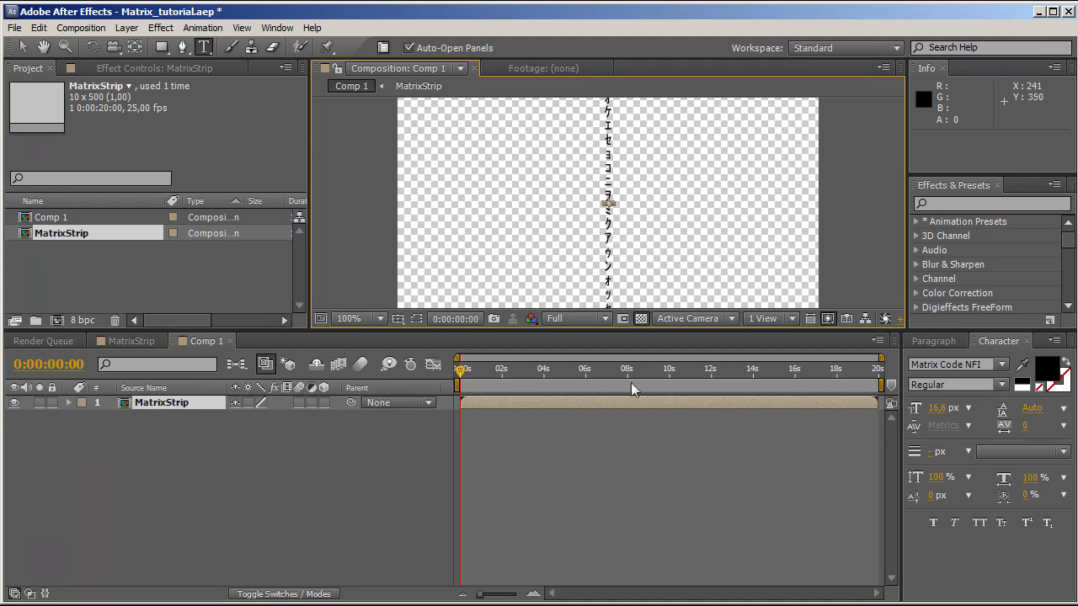
{"action": "left_click_drag", "start_coordinate": [645, 326], "coordinate": [654, 430]}
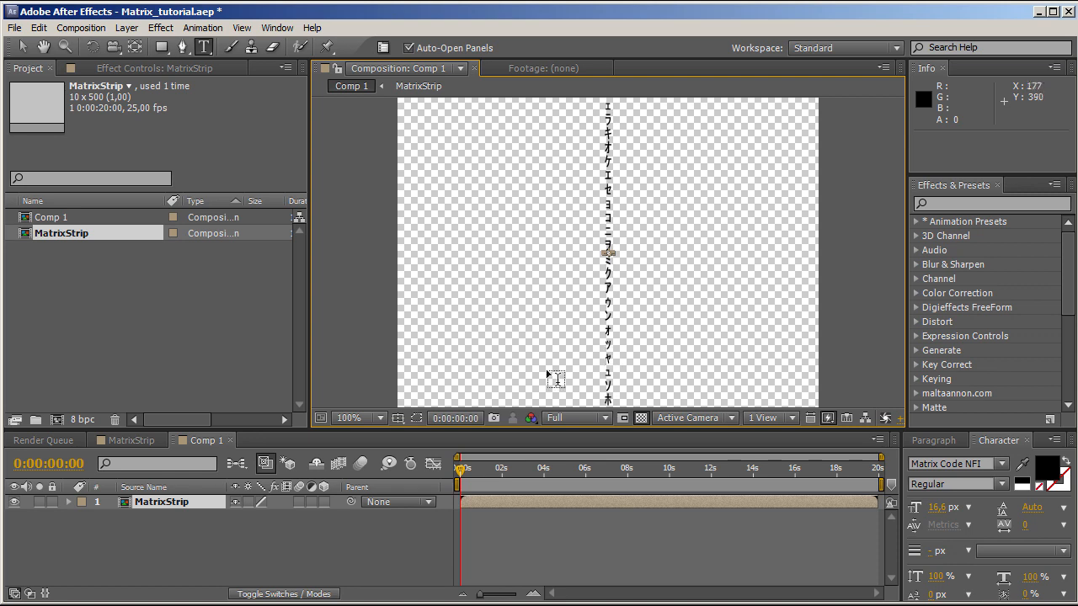
- Reveal the MatrixStrip layer's Anchor Point and Position properties together and bring the strip's upper end into view
{"action": "left_click", "coordinate": [183, 502]}
{"action": "key", "text": "p"}
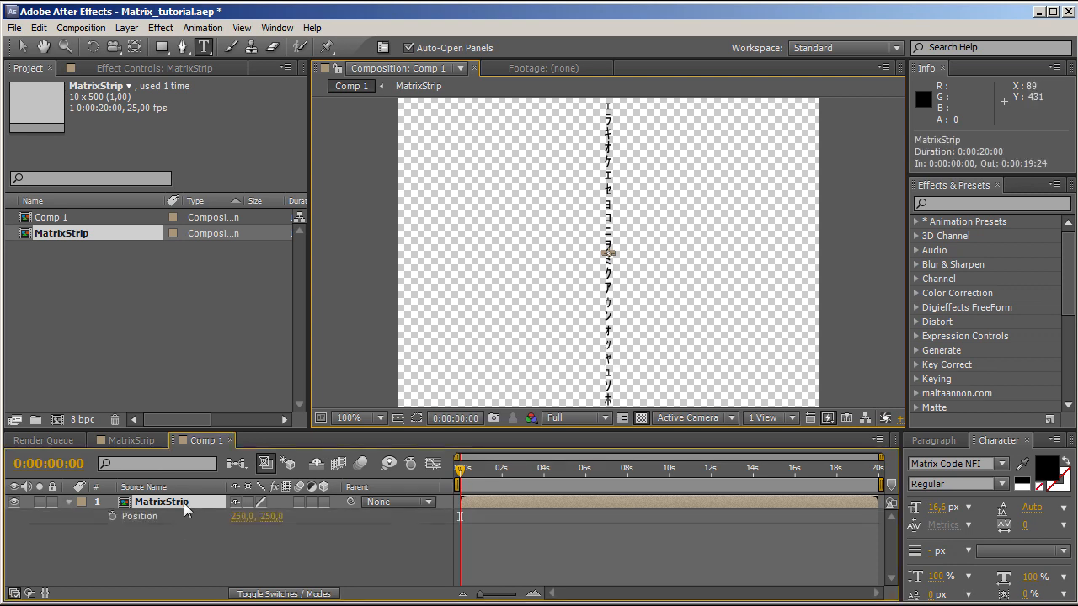
{"action": "key", "text": "a"}
{"action": "key", "text": "shift+p"}
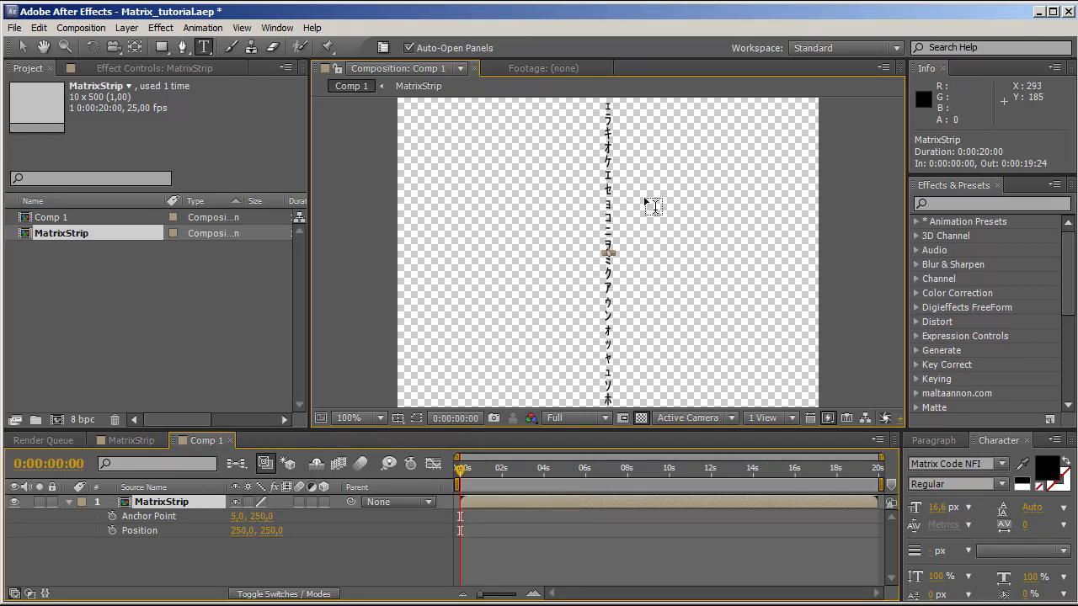
{"action": "key", "text": "h"}
{"action": "left_click_drag", "start_coordinate": [649, 186], "coordinate": [645, 275]}
{"action": "key", "text": "ctrl+t"}
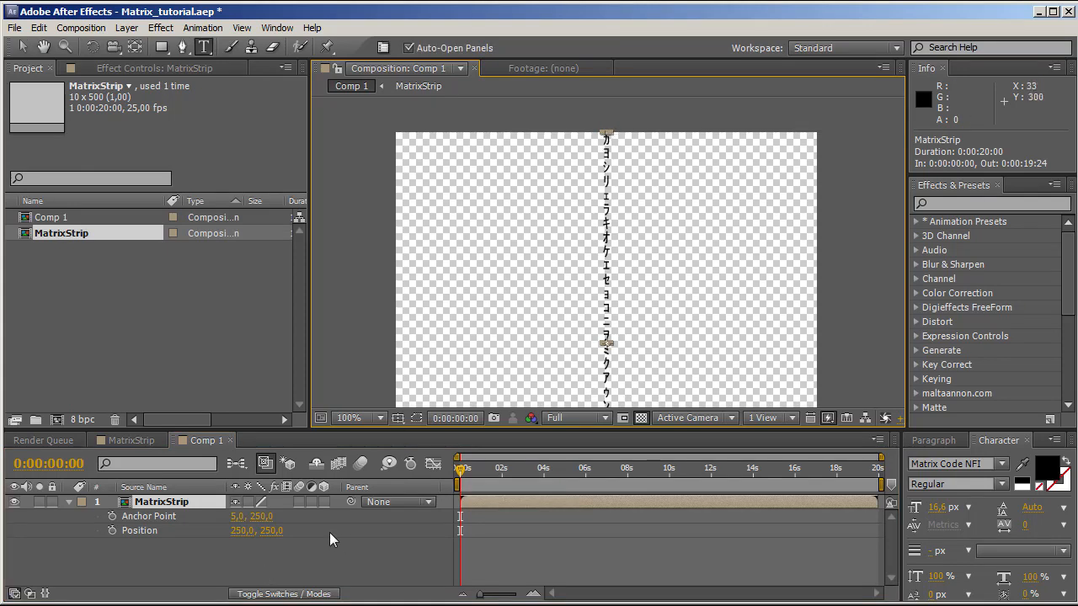
- Set the MatrixStrip layer's Anchor Point to 0, 0
{"action": "left_click", "coordinate": [238, 516]}
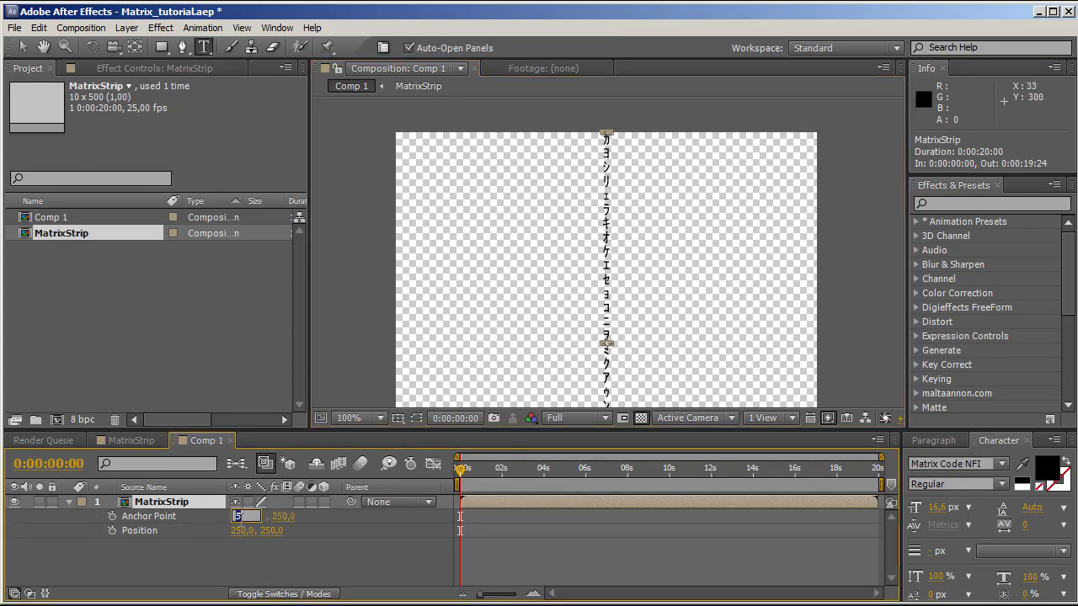
{"action": "type", "text": "0"}
{"action": "key", "text": "Tab"}
{"action": "type", "text": "0"}
{"action": "key", "text": "Return"}
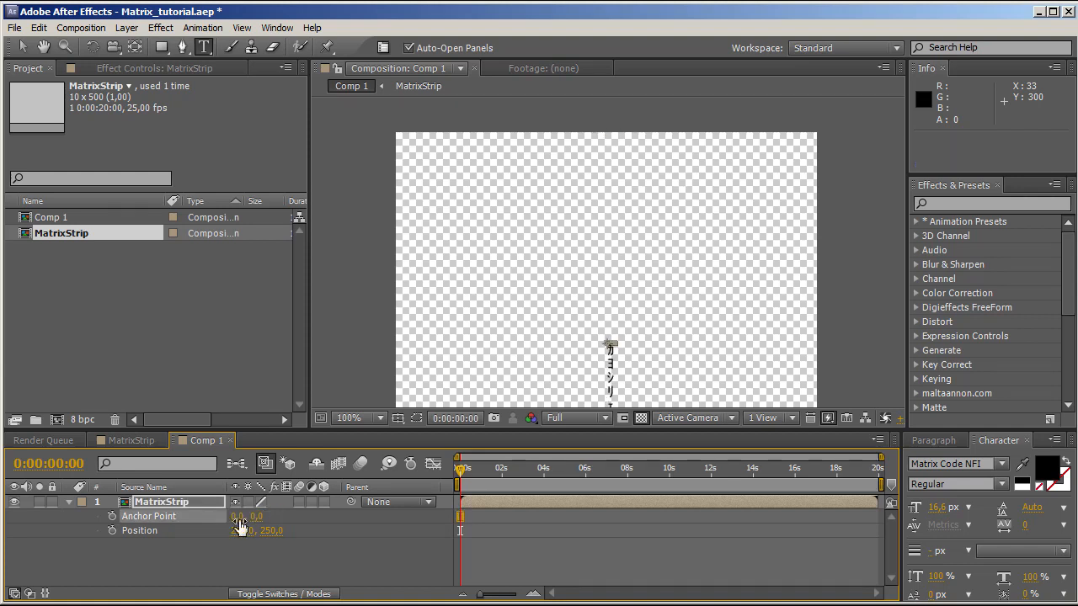
- Set the MatrixStrip layer's Position to 0, 0
{"action": "left_click", "coordinate": [242, 531]}
{"action": "type", "text": "0"}
{"action": "key", "text": "Tab"}
{"action": "type", "text": "0"}
{"action": "key", "text": "Return"}
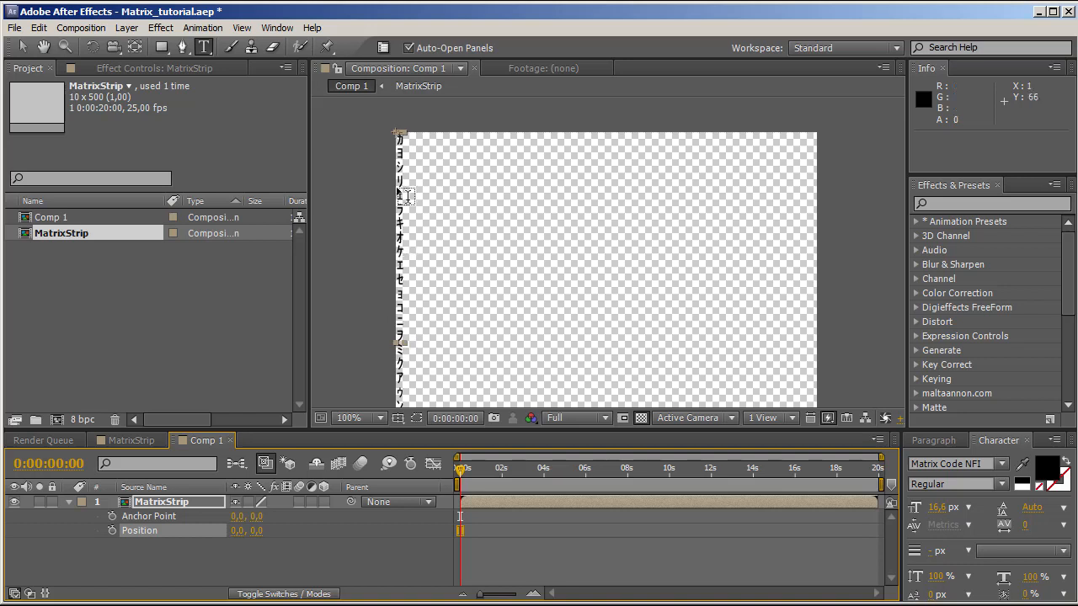
- Apply the CC RepeTile effect to the MatrixStrip layer and set Expand Right to 490
{"action": "key", "text": "h"}
{"action": "left_click_drag", "start_coordinate": [464, 320], "coordinate": [467, 295]}
{"action": "left_click", "coordinate": [943, 205]}
{"action": "type", "text": "cc r"}
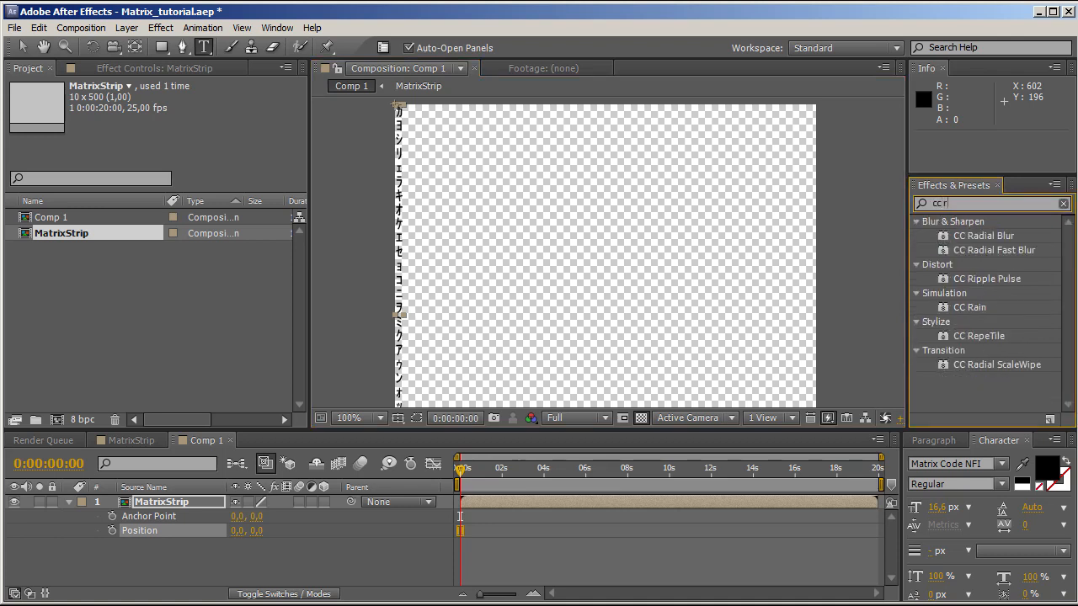
{"action": "left_click_drag", "start_coordinate": [990, 333], "coordinate": [177, 505]}
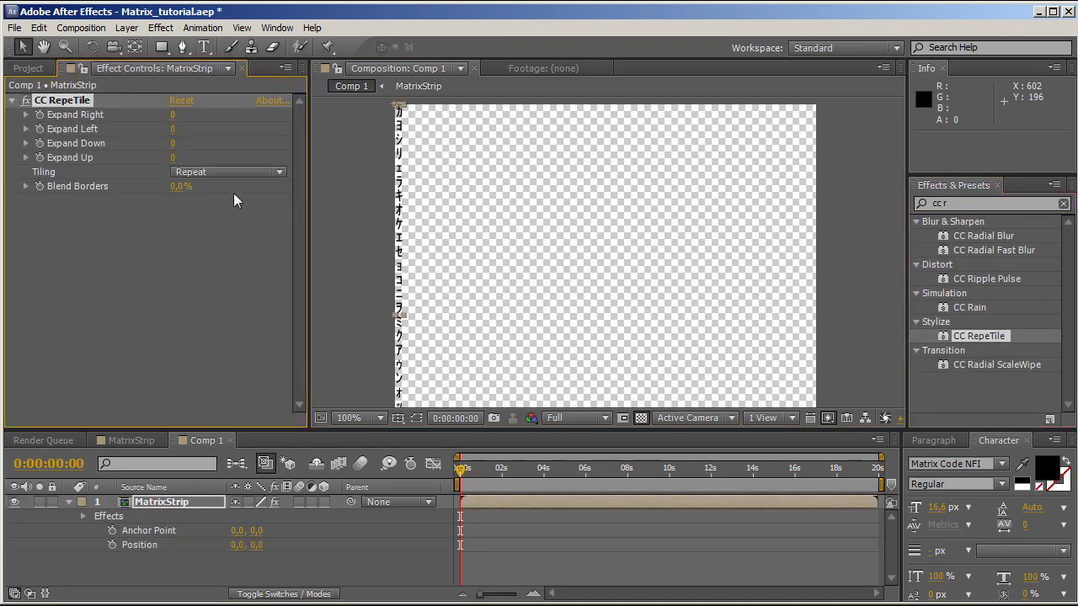
{"action": "left_click_drag", "start_coordinate": [174, 118], "coordinate": [672, 184]}
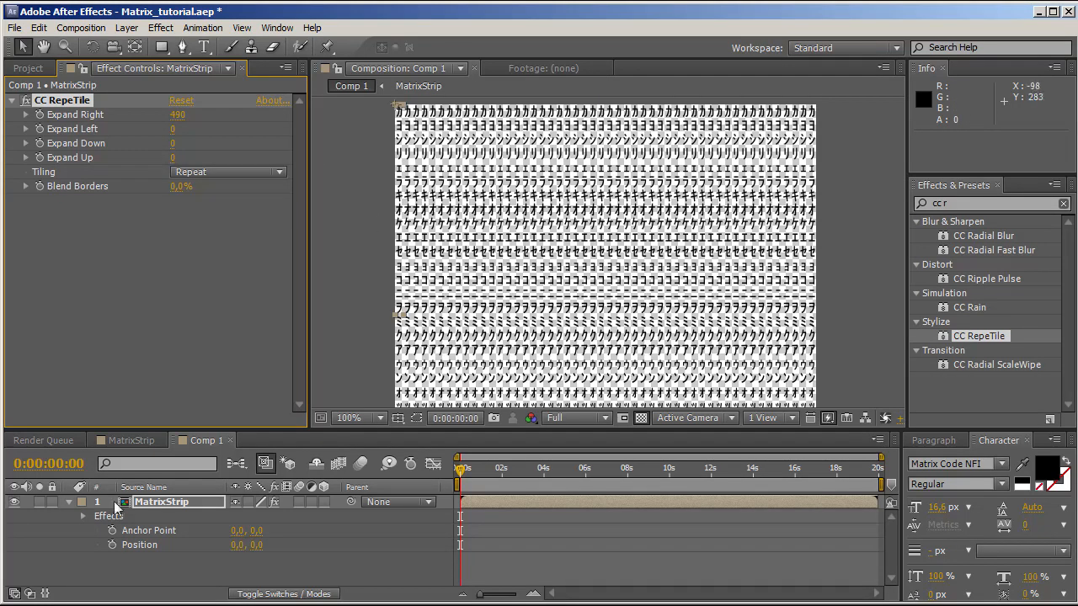
- Compare the tiled characters in Comp 1 with the MatrixStrip source composition and scrub through the first seconds of the animation
{"action": "left_click", "coordinate": [127, 446]}
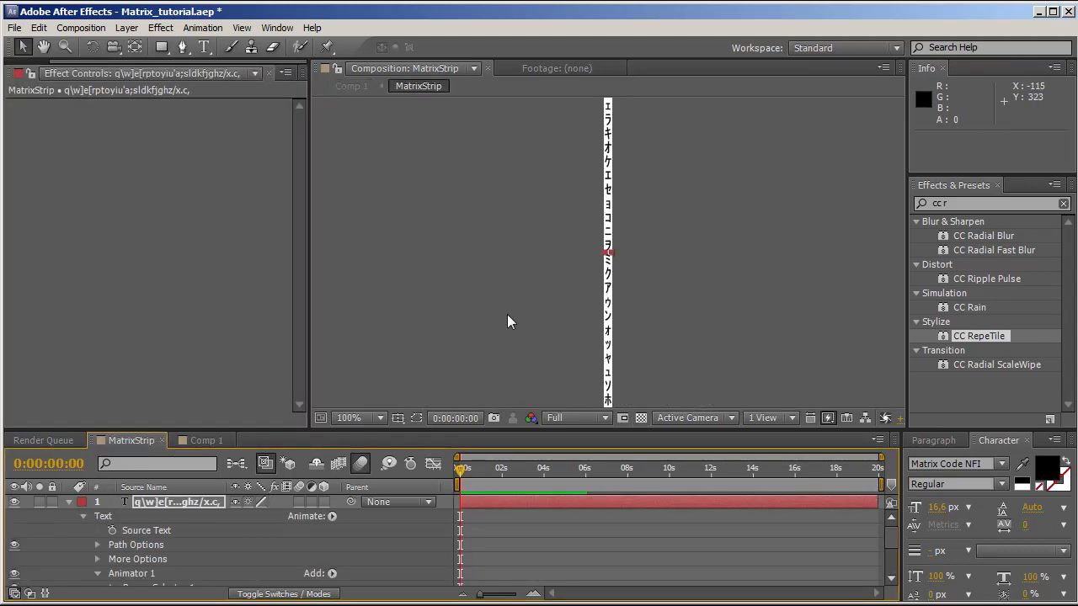
{"action": "left_click", "coordinate": [206, 440]}
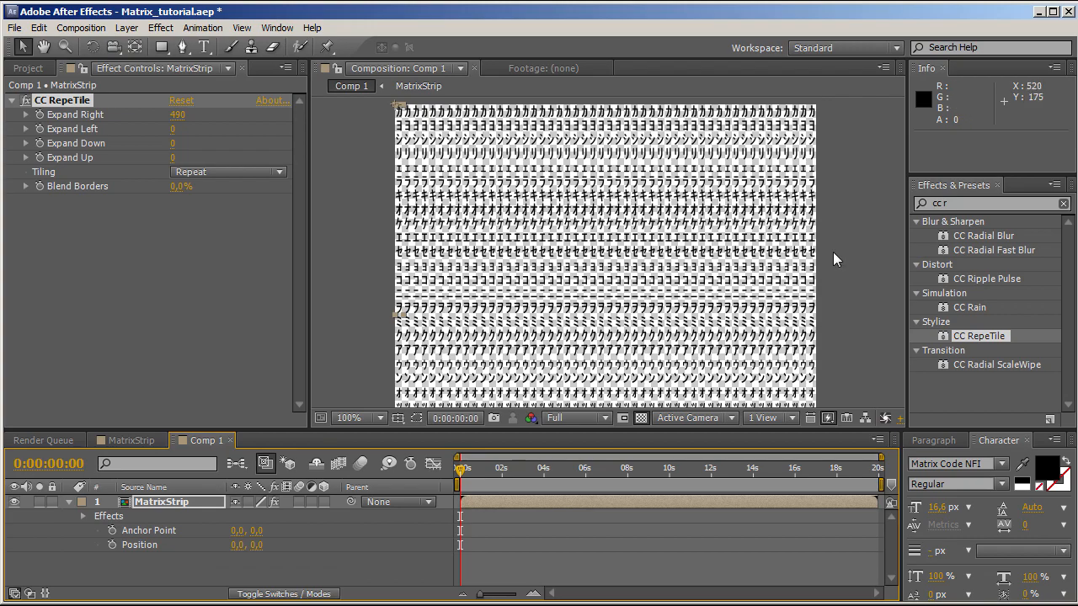
{"action": "left_click_drag", "start_coordinate": [523, 490], "coordinate": [464, 529]}
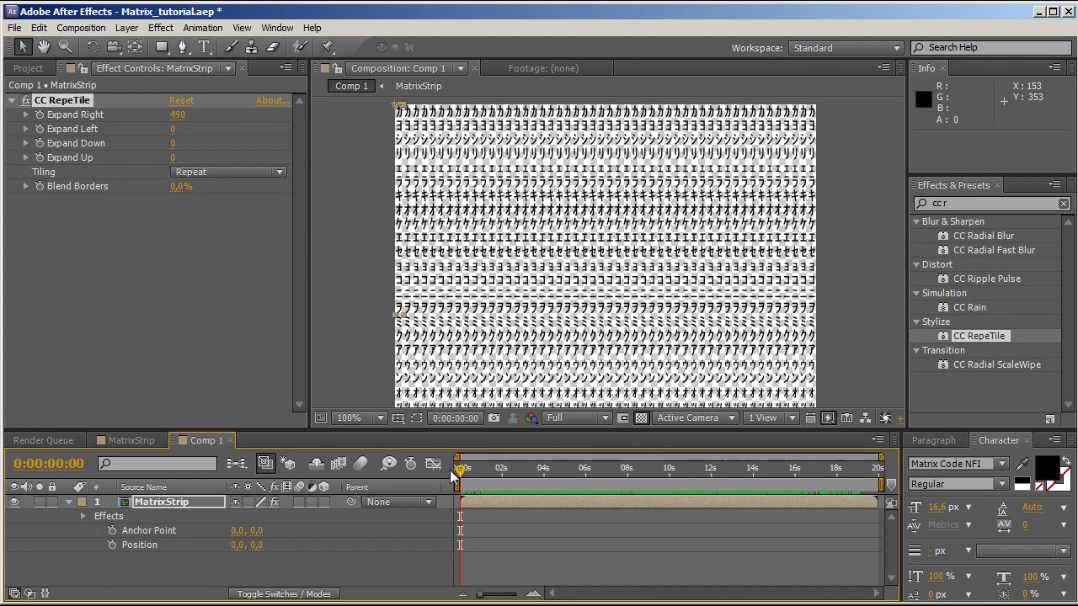
{"action": "left_click_drag", "start_coordinate": [461, 470], "coordinate": [512, 498]}
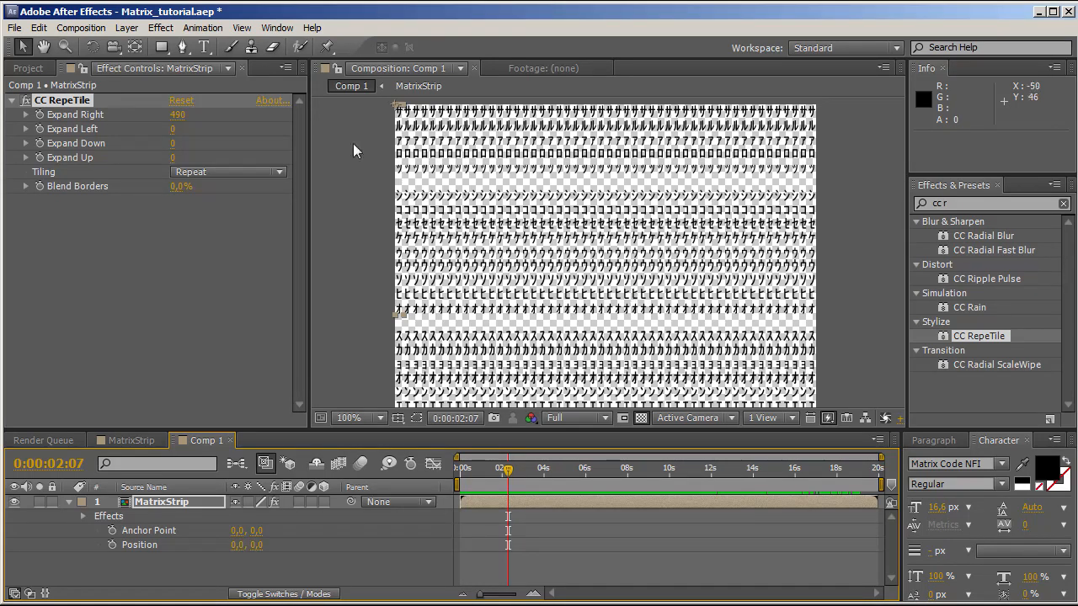
- Add a black 500 × 500 px solid above MatrixStrip in Comp 1 and enlarge the timeline area
{"action": "right_click", "coordinate": [329, 362]}
{"action": "mouse_move", "coordinate": [354, 366]}
{"action": "left_click", "coordinate": [560, 407]}
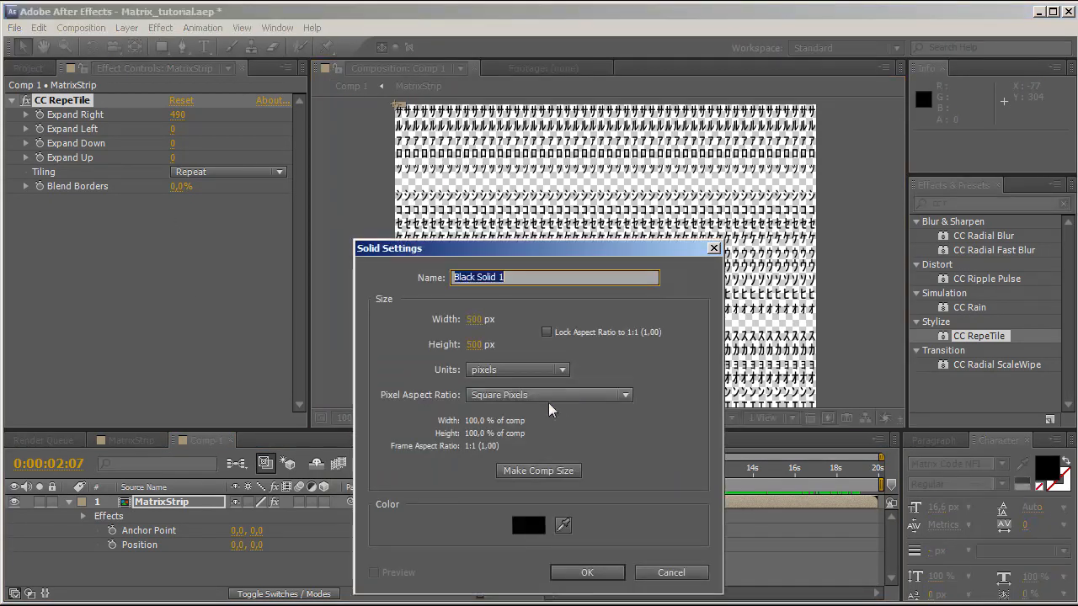
{"action": "left_click", "coordinate": [587, 572]}
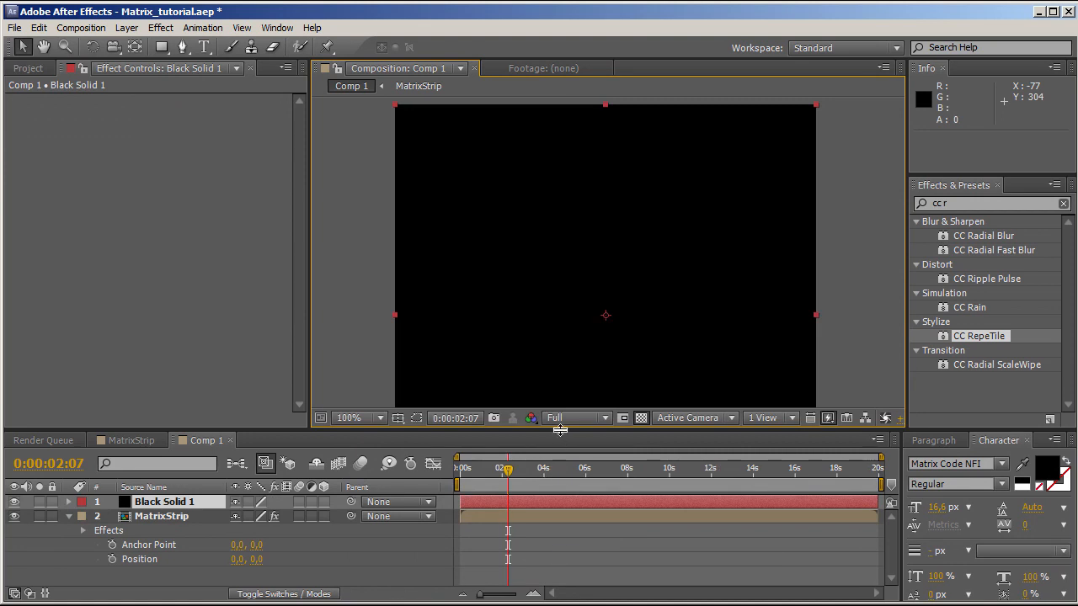
{"action": "left_click_drag", "start_coordinate": [560, 429], "coordinate": [559, 361]}
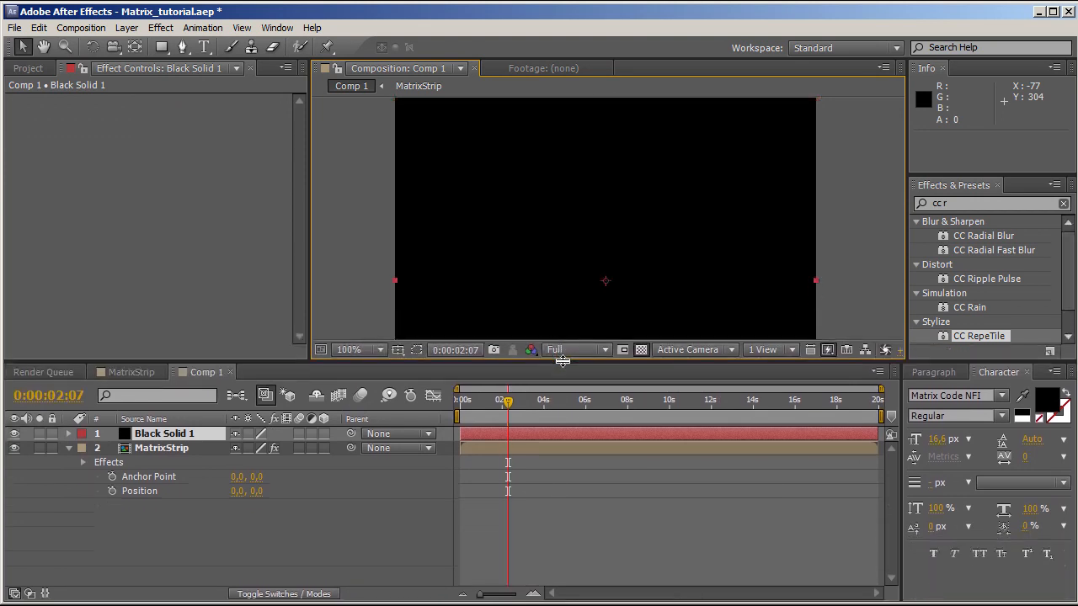
- Apply Turbulent Noise to the black solid, expand its Evolution Options and set Contrast to 200
{"action": "left_click", "coordinate": [991, 202]}
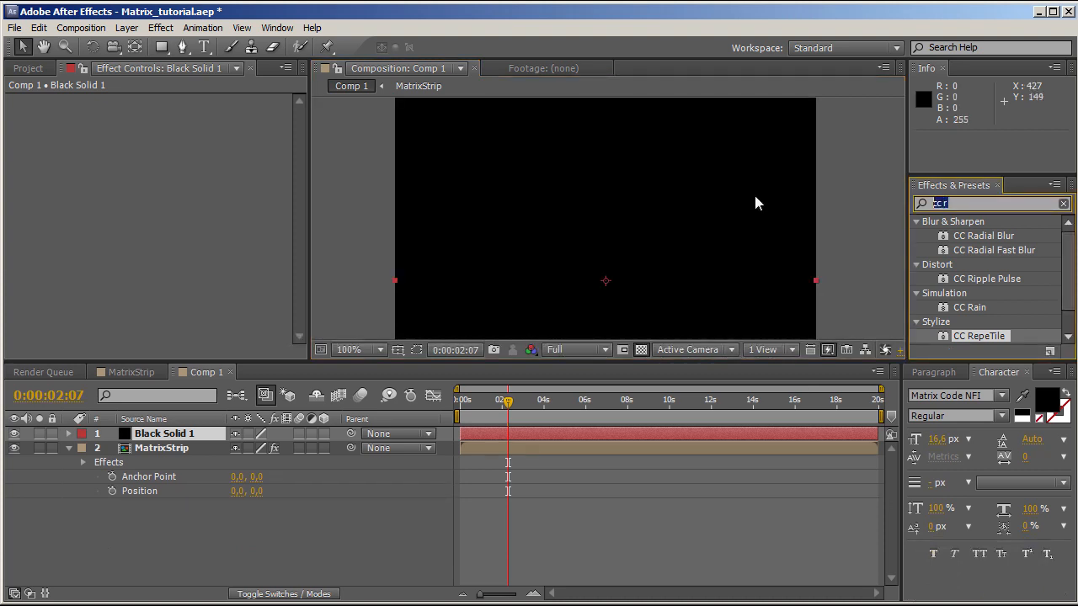
{"action": "type", "text": "turb"}
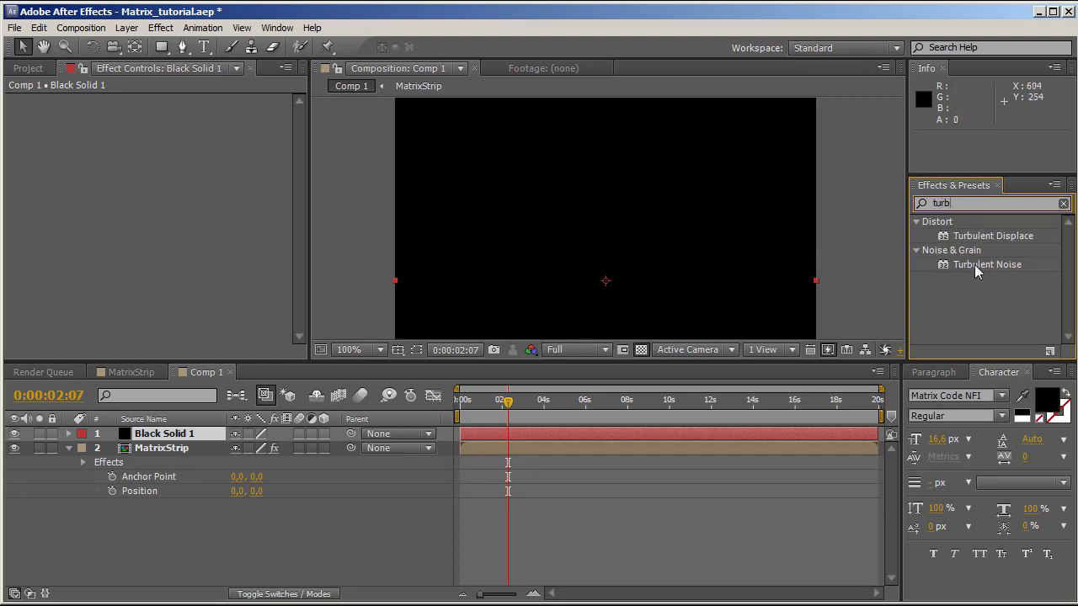
{"action": "left_click_drag", "start_coordinate": [974, 265], "coordinate": [633, 267]}
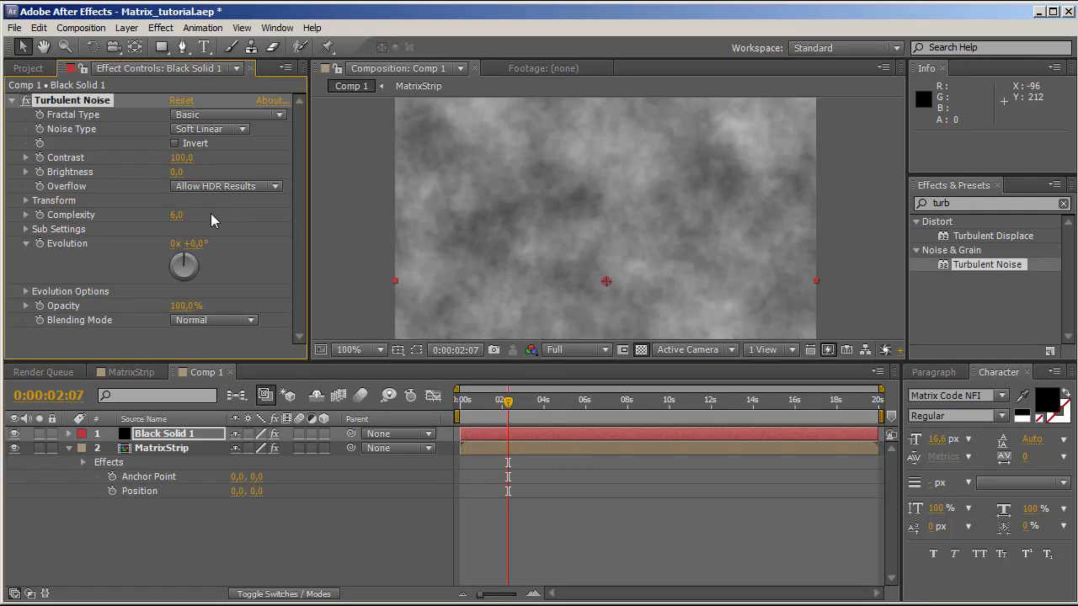
{"action": "left_click", "coordinate": [26, 291]}
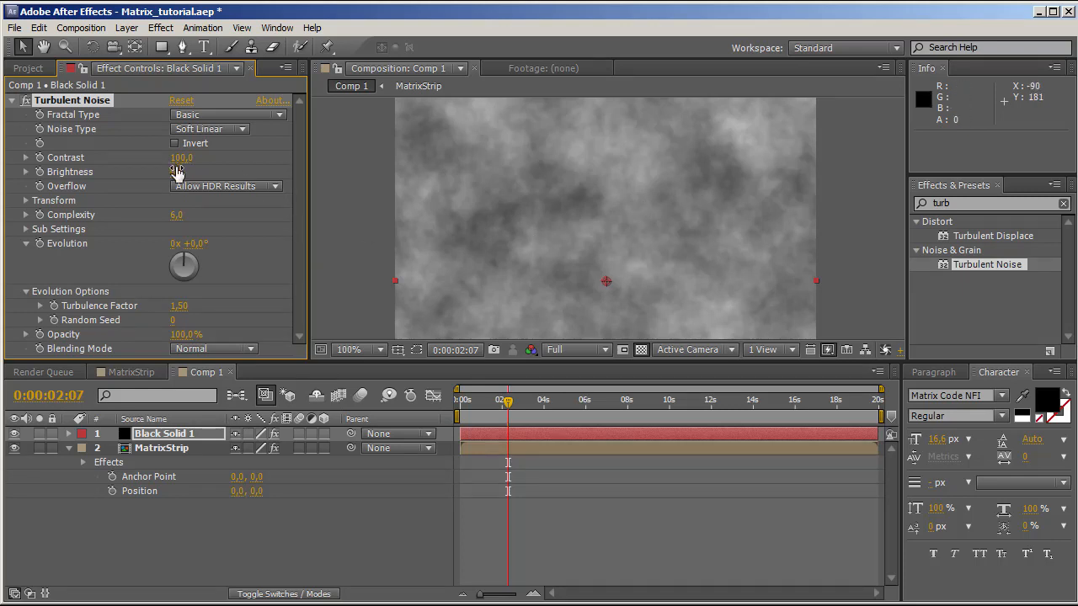
{"action": "left_click_drag", "start_coordinate": [179, 158], "coordinate": [266, 160]}
- Check the characters beneath the noise solid and apply the Stylize Mosaic effect to the solid
{"action": "left_click", "coordinate": [973, 203]}
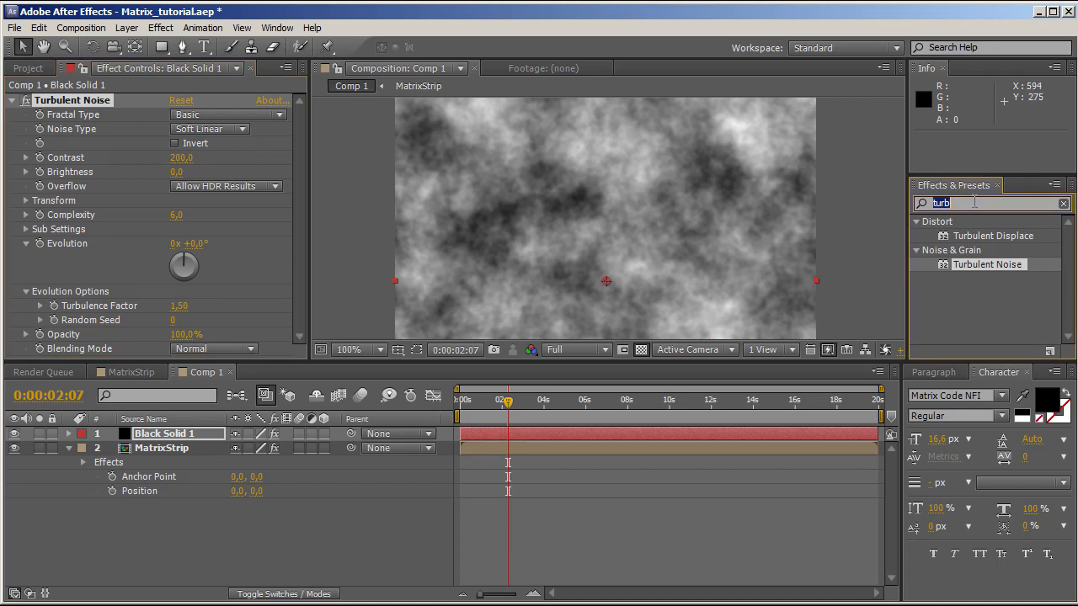
{"action": "type", "text": "mosa"}
{"action": "key", "text": "Return"}
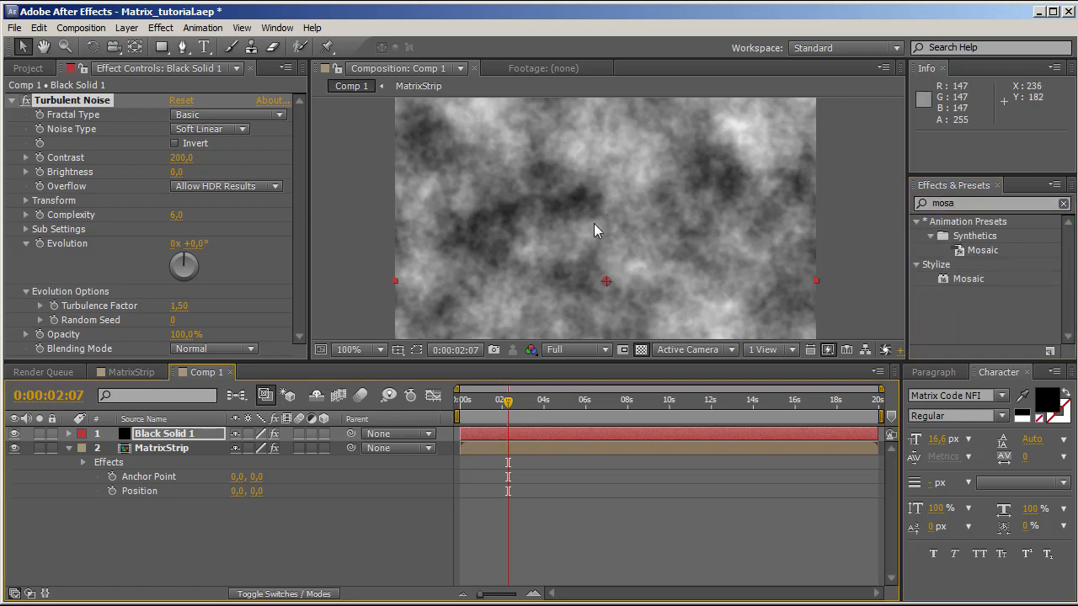
{"action": "left_click", "coordinate": [14, 434]}
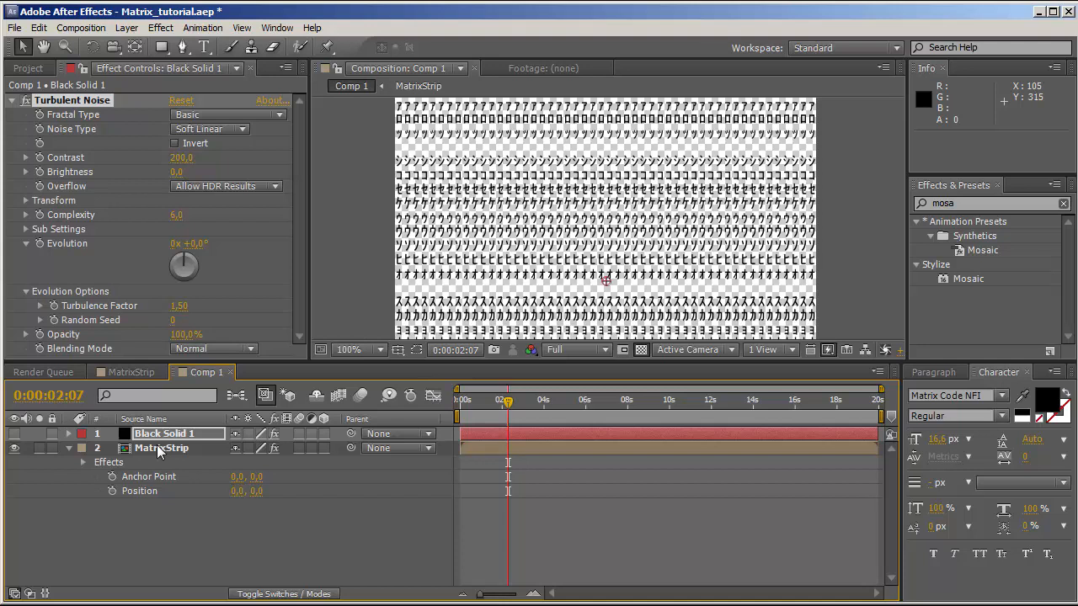
{"action": "left_click", "coordinate": [15, 433]}
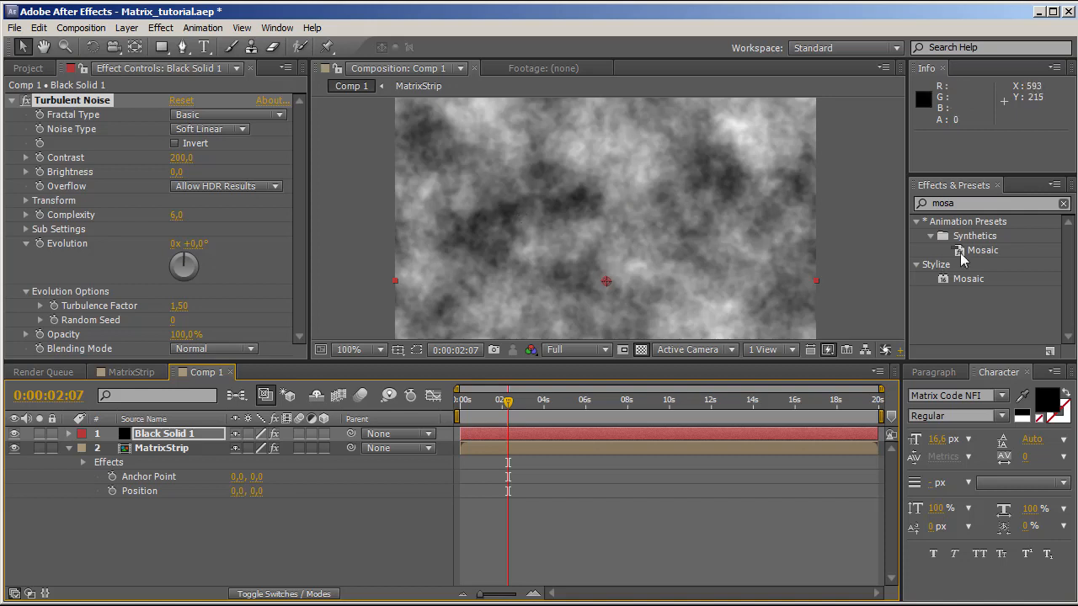
{"action": "left_click", "coordinate": [969, 279]}
{"action": "left_click_drag", "start_coordinate": [970, 280], "coordinate": [694, 271]}
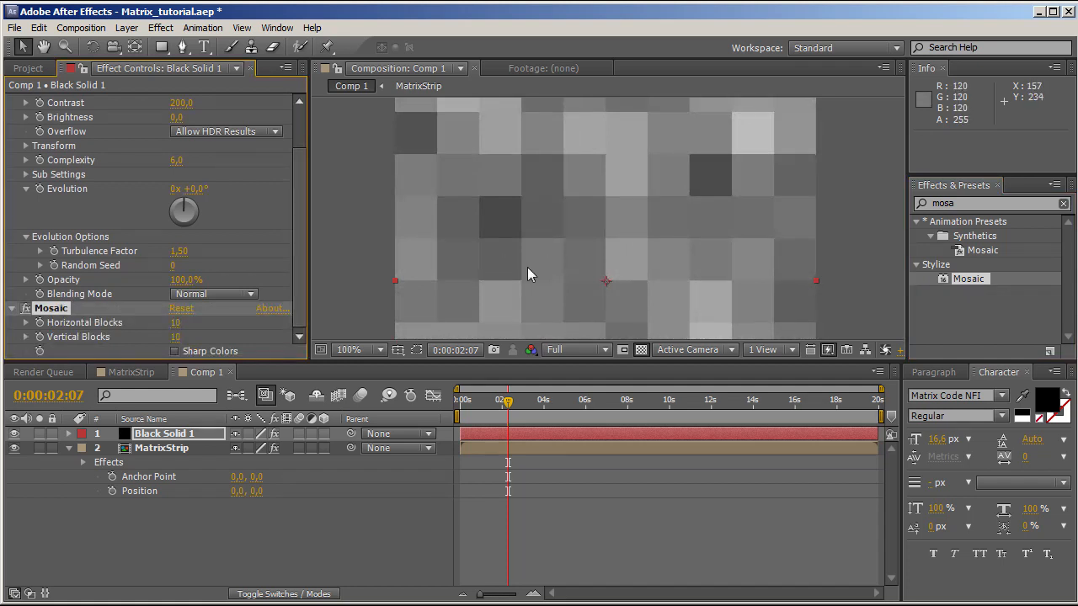
- Set Mosaic to 50 horizontal and 30 vertical blocks, comparing the block grid with the characters beneath
{"action": "left_click", "coordinate": [14, 434]}
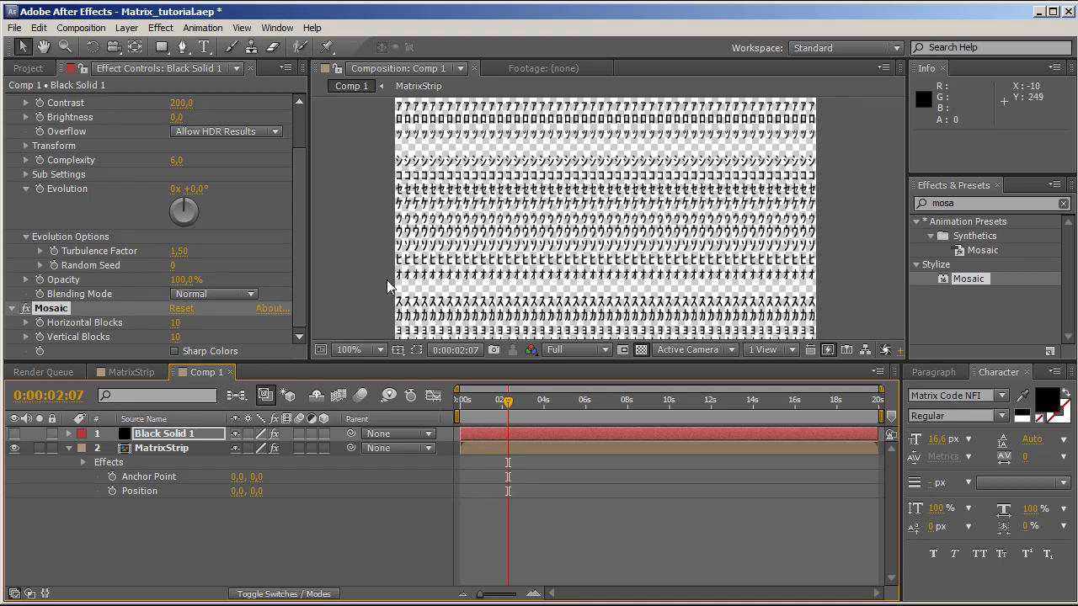
{"action": "left_click", "coordinate": [15, 433]}
{"action": "left_click", "coordinate": [176, 324]}
{"action": "type", "text": "50"}
{"action": "key", "text": "Return"}
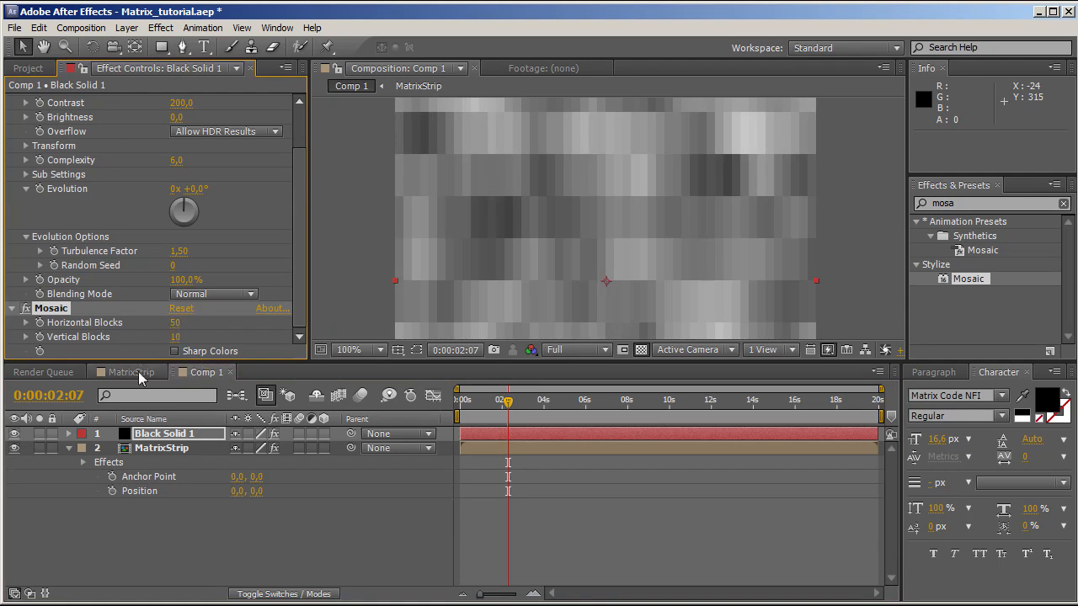
{"action": "left_click", "coordinate": [175, 337]}
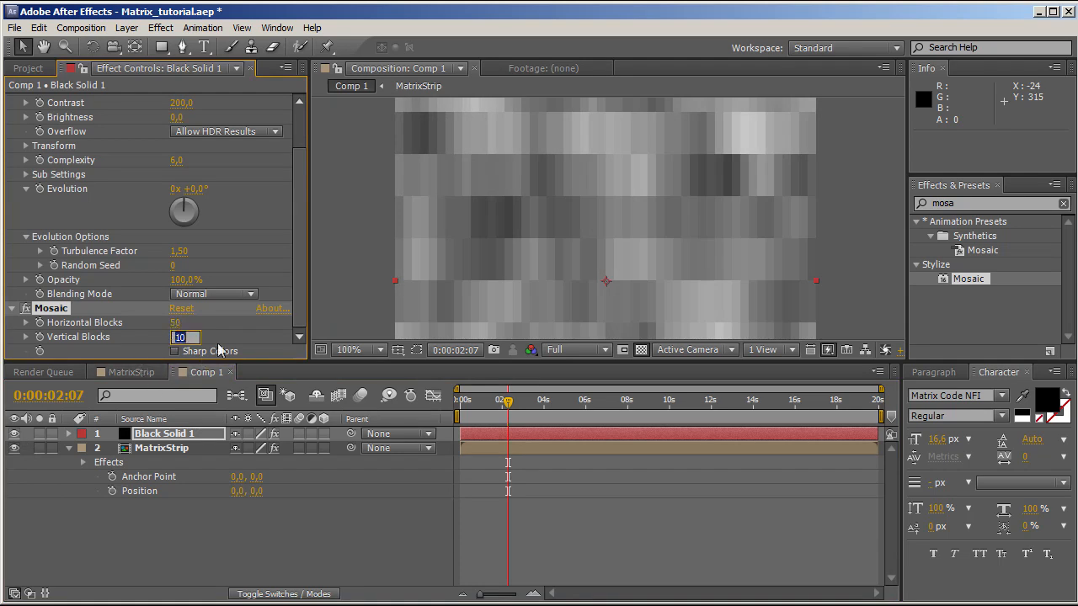
{"action": "type", "text": "30"}
{"action": "key", "text": "Return"}
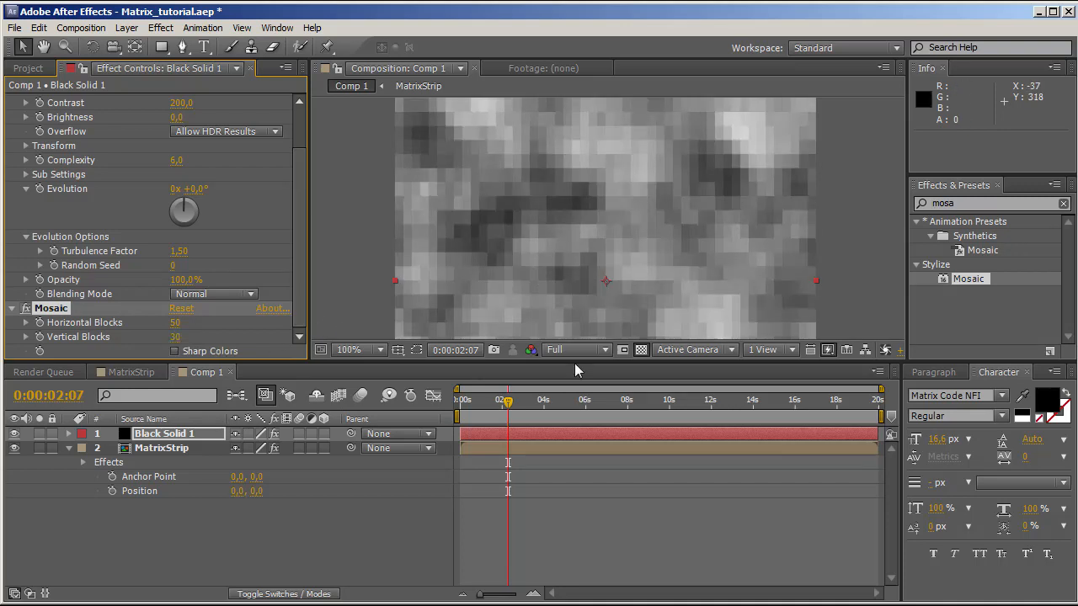
{"action": "left_click", "coordinate": [14, 433]}
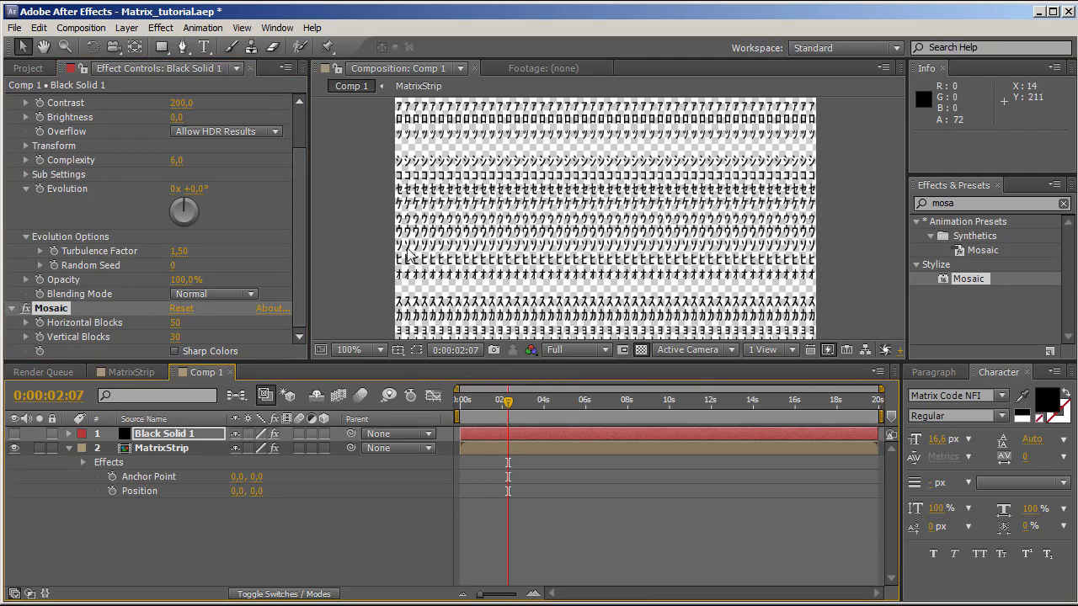
{"action": "left_click", "coordinate": [14, 434]}
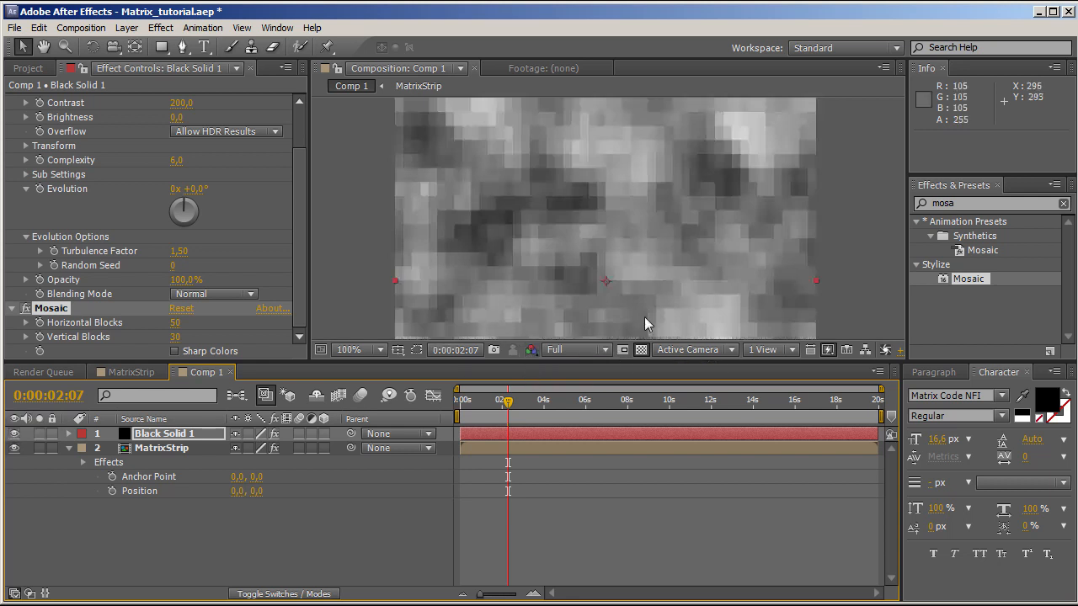
- Add the expression time * 100 to Turbulent Noise's Evolution and preview the animation from the start of Comp 1
{"action": "left_click_drag", "start_coordinate": [507, 399], "coordinate": [435, 409]}
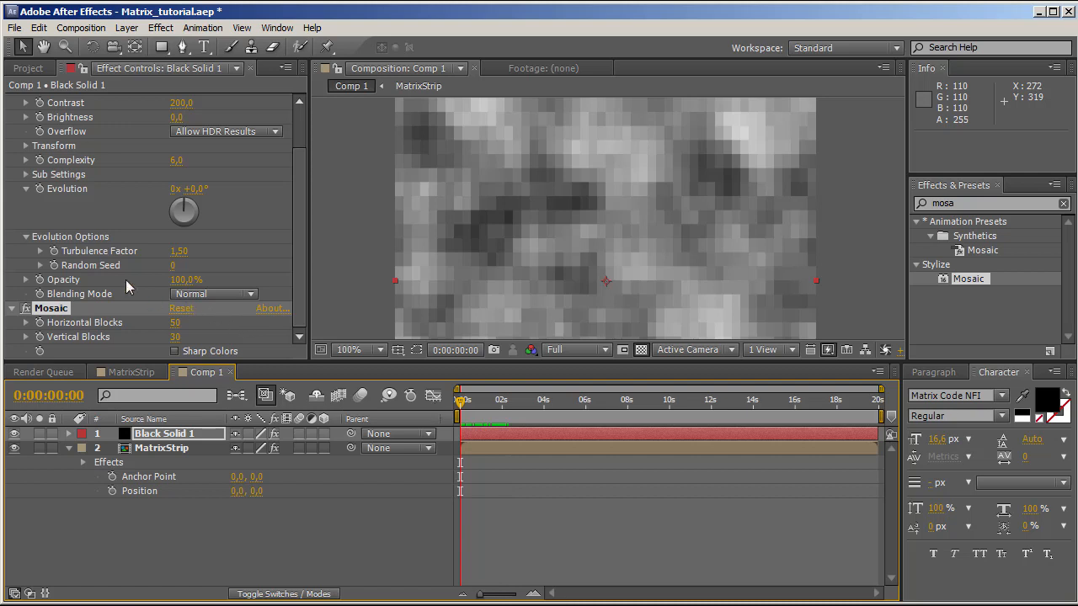
{"action": "left_click", "coordinate": [43, 189], "text": "alt"}
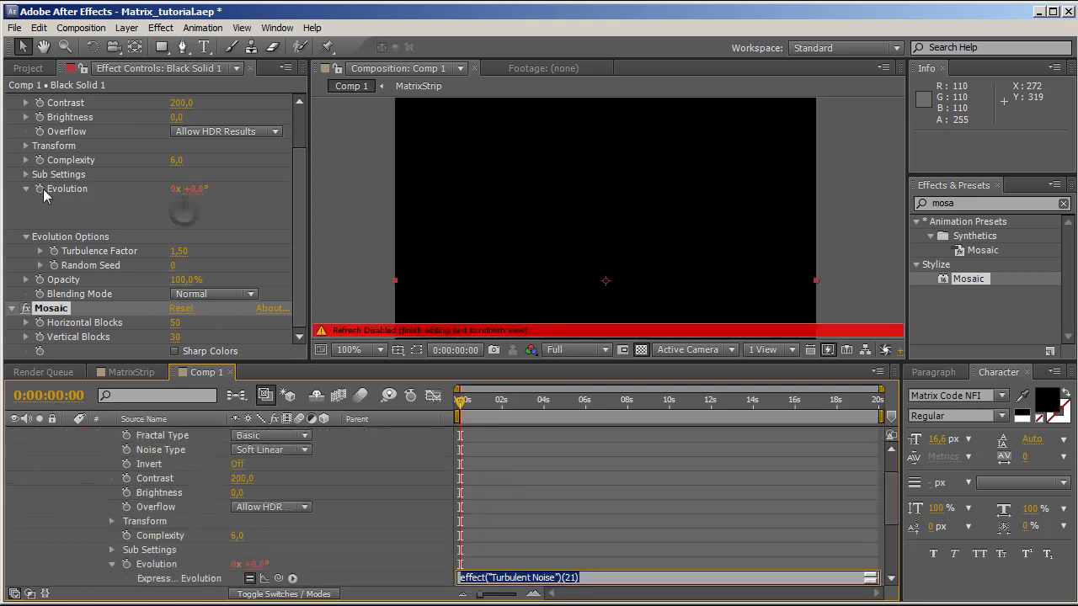
{"action": "type", "text": "tim"}
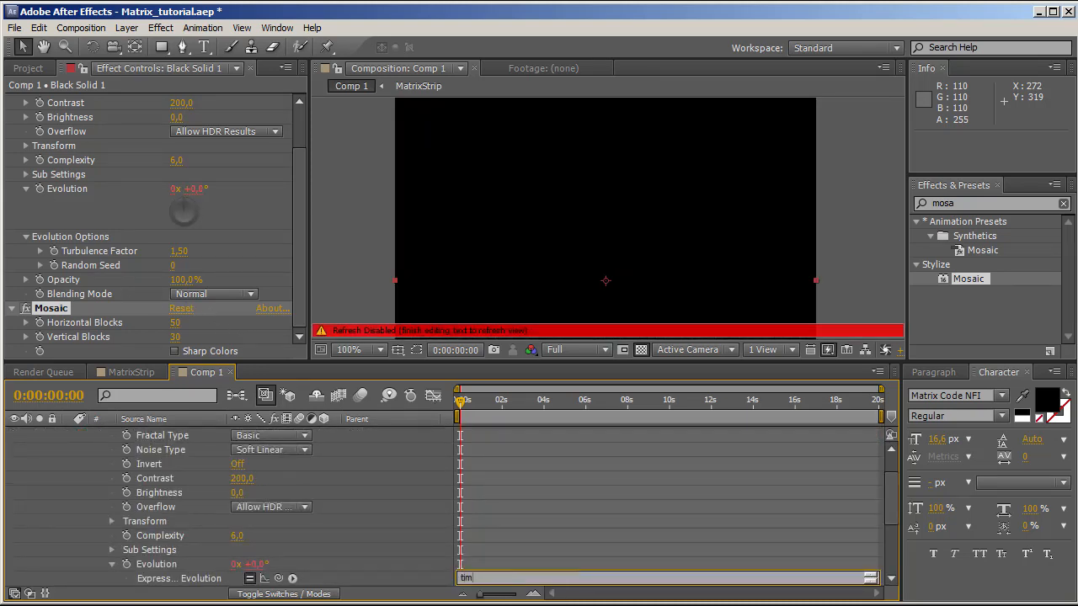
{"action": "type", "text": "e * 100"}
{"action": "key", "text": "KP_Enter"}
{"action": "key", "text": "KP_0"}
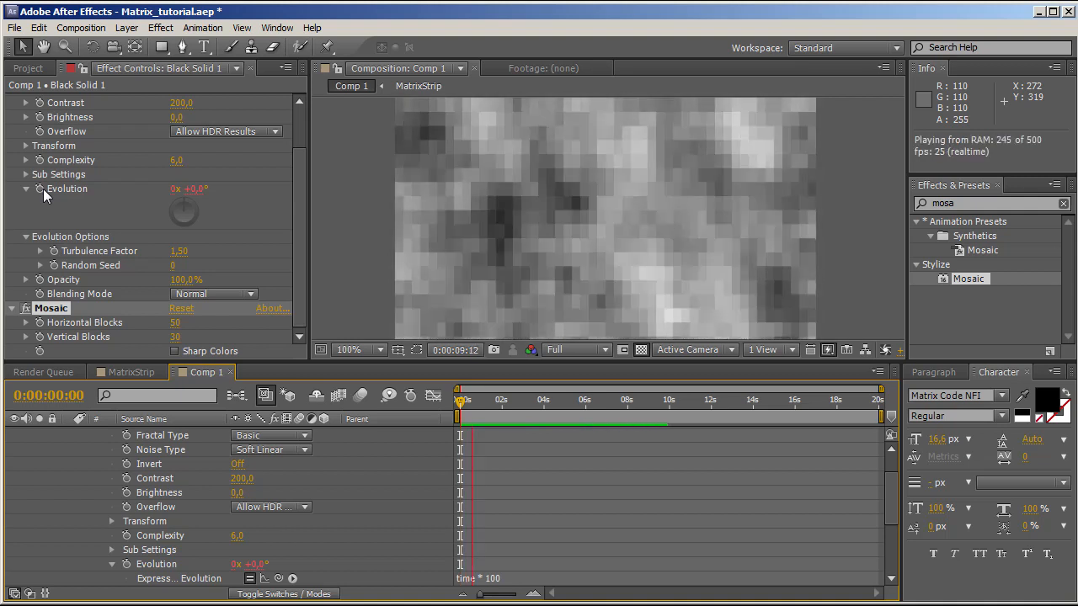
{"action": "key", "text": "space"}
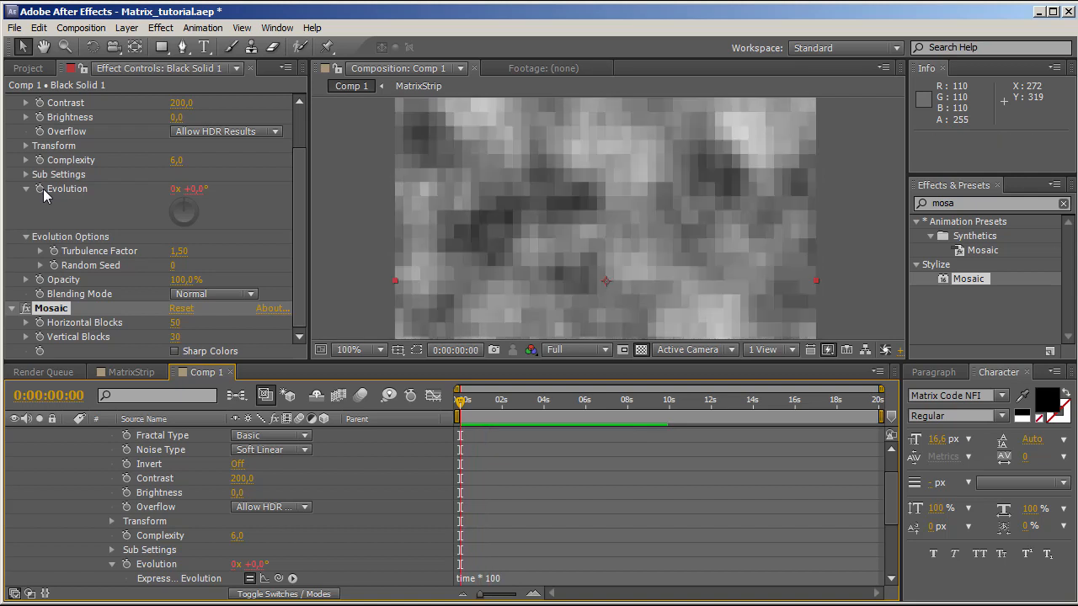
- Change the Evolution expression to time * 400 and preview the faster noise
{"action": "left_click", "coordinate": [486, 578]}
{"action": "key", "text": "Delete"}
{"action": "type", "text": "4"}
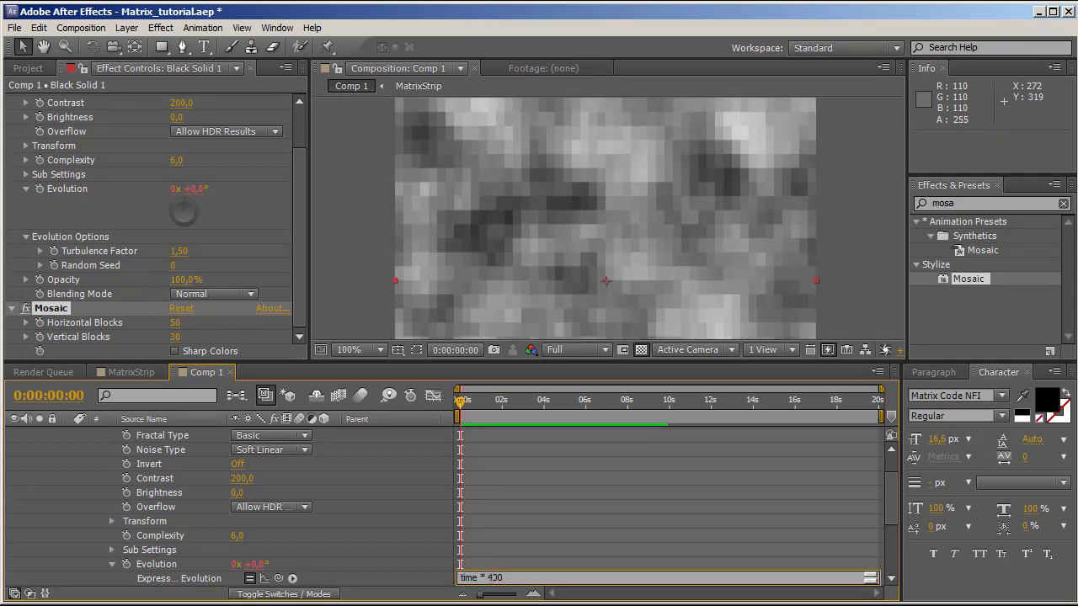
{"action": "key", "text": "KP_Enter"}
{"action": "key", "text": "space"}
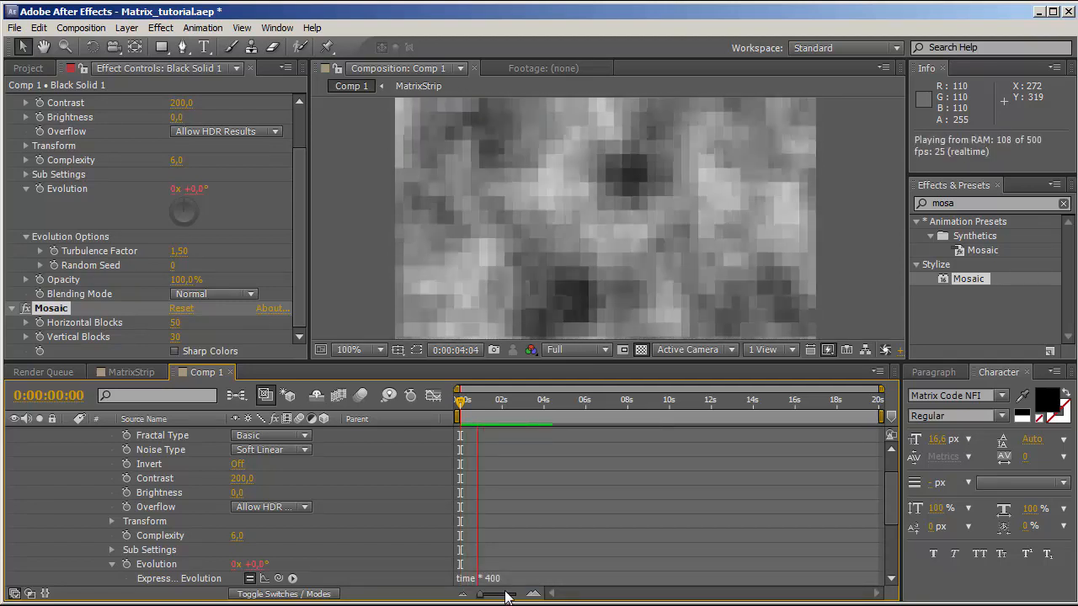
- Pre-compose the noise solid as ReTimeMap, moving all attributes into the new composition, and hide the resulting layer
{"action": "key", "text": "space"}
{"action": "scroll", "coordinate": [257, 547], "scroll_direction": "up", "scroll_amount": 1}
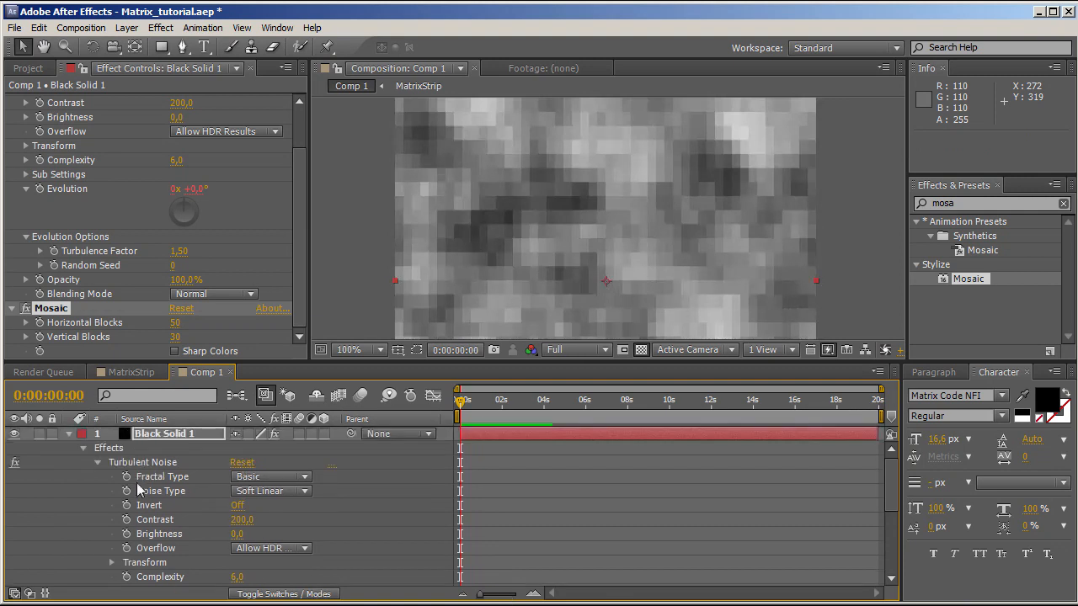
{"action": "left_click", "coordinate": [71, 434]}
{"action": "left_click", "coordinate": [151, 436]}
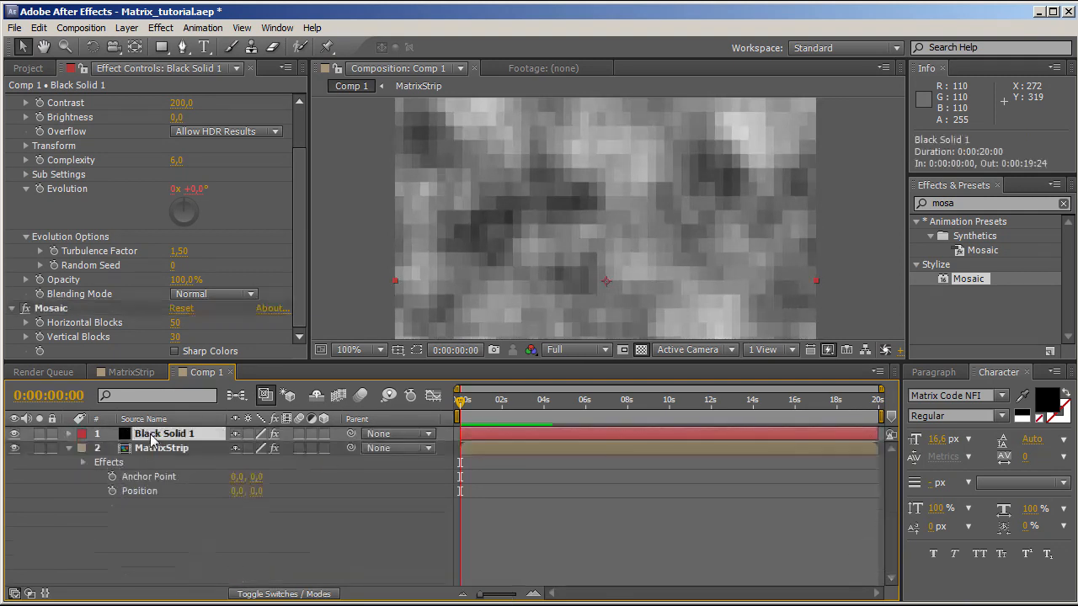
{"action": "key", "text": "ctrl+shift+c"}
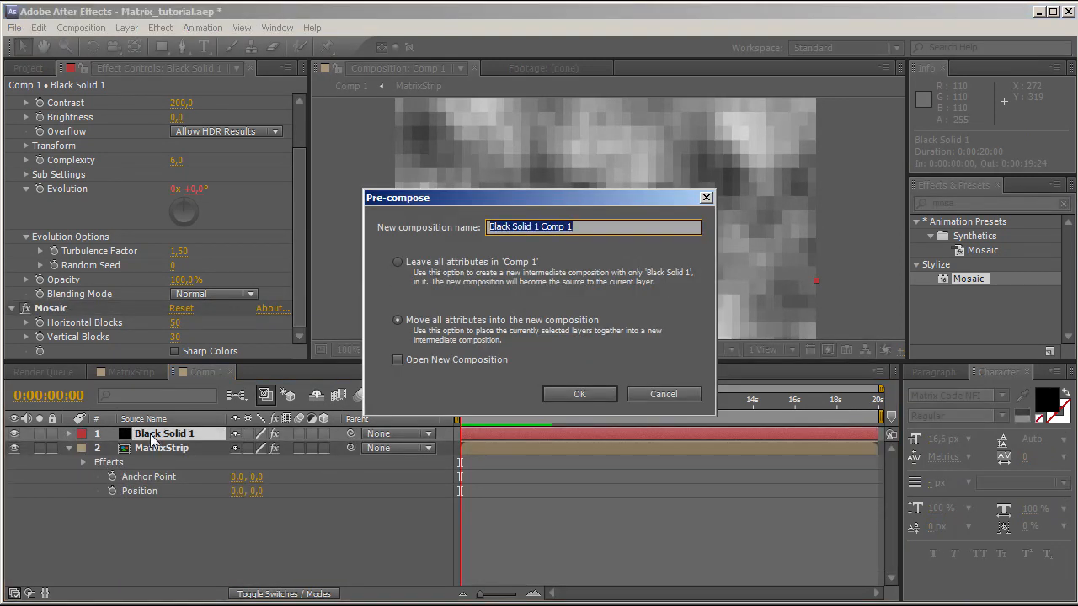
{"action": "type", "text": "Re"}
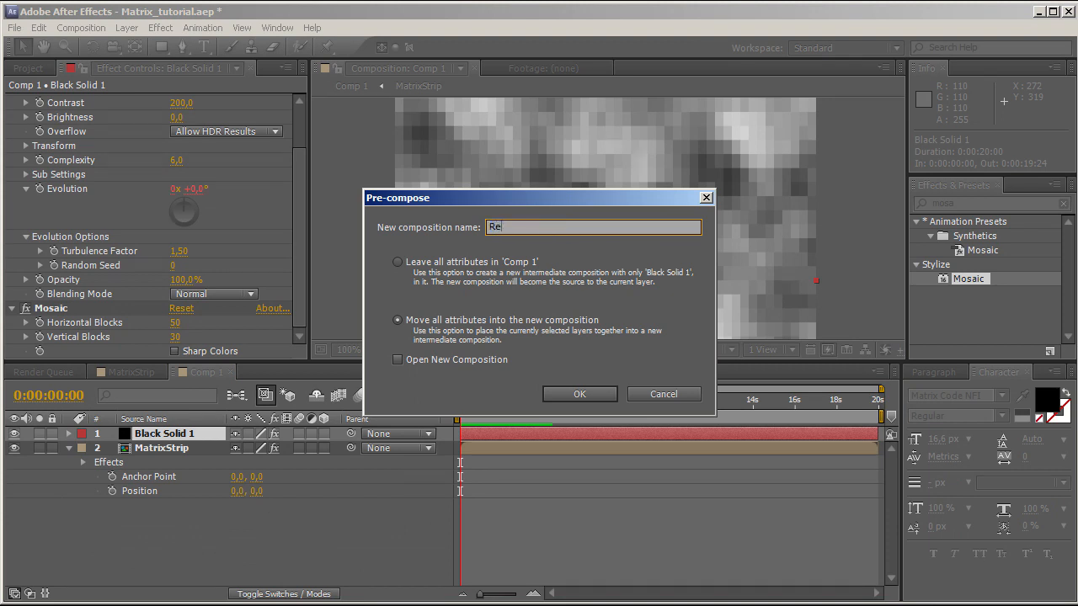
{"action": "type", "text": "TimeMap"}
{"action": "key", "text": "Return"}
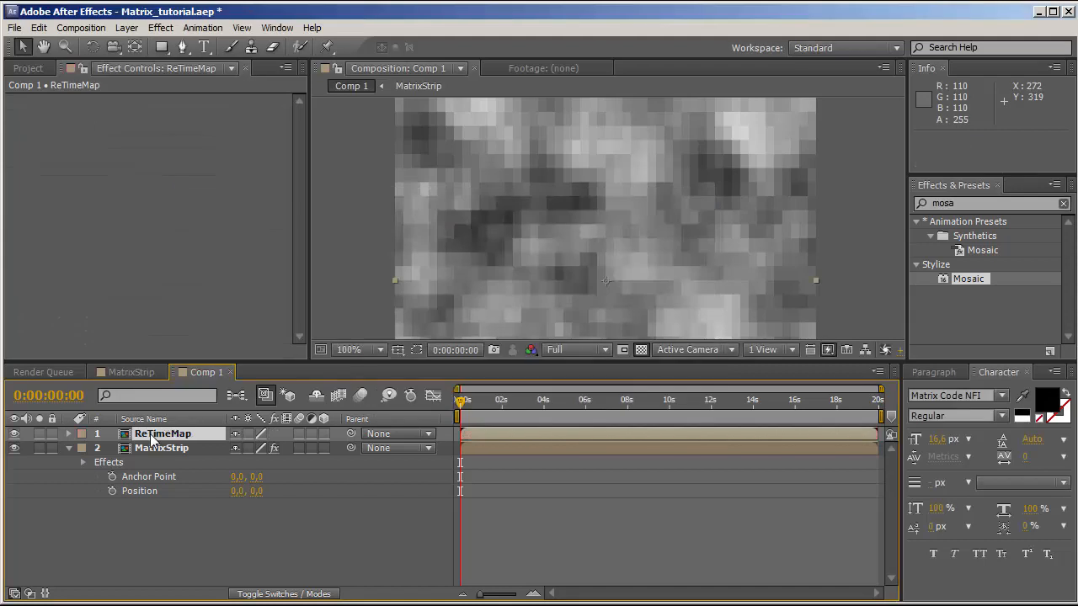
{"action": "left_click", "coordinate": [13, 433]}
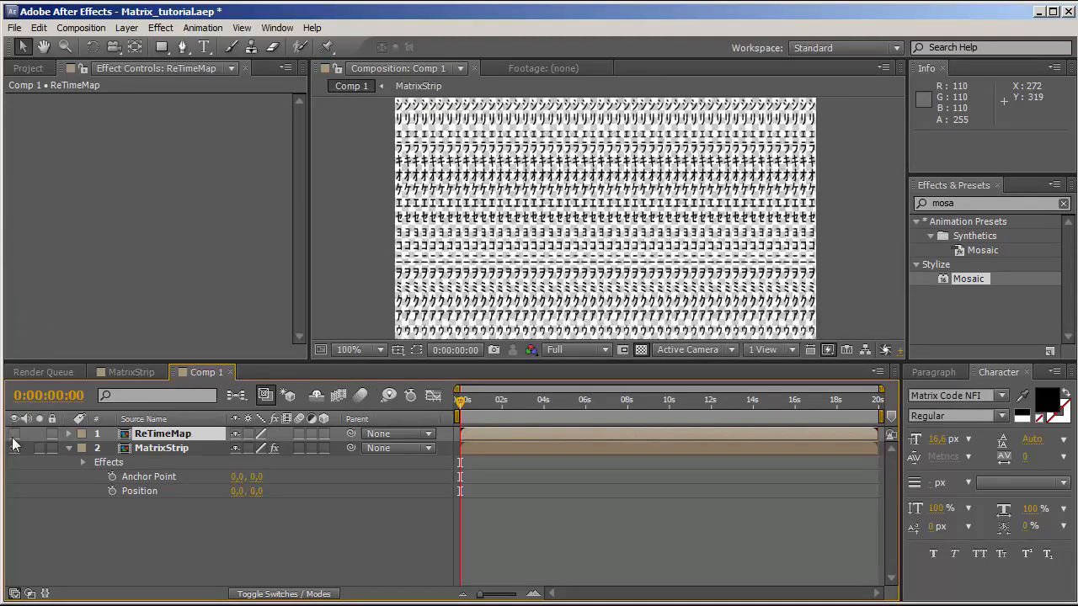
- Search the effects for time and try Time Displacement directly on the MatrixStrip layer, then remove the effect
{"action": "left_click", "coordinate": [174, 448]}
{"action": "left_click_drag", "start_coordinate": [962, 204], "coordinate": [909, 239]}
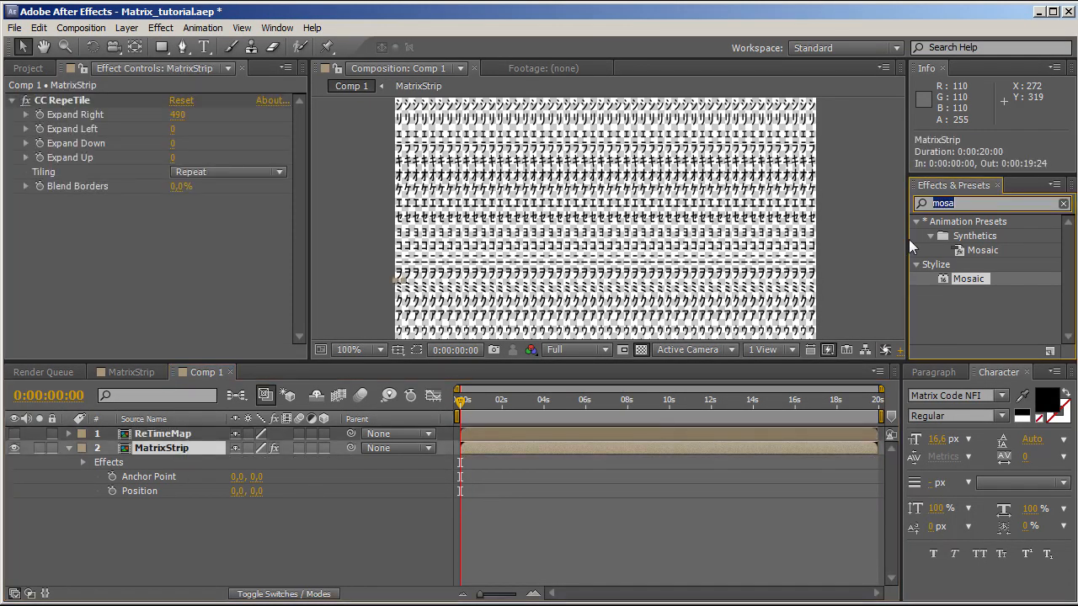
{"action": "type", "text": "time"}
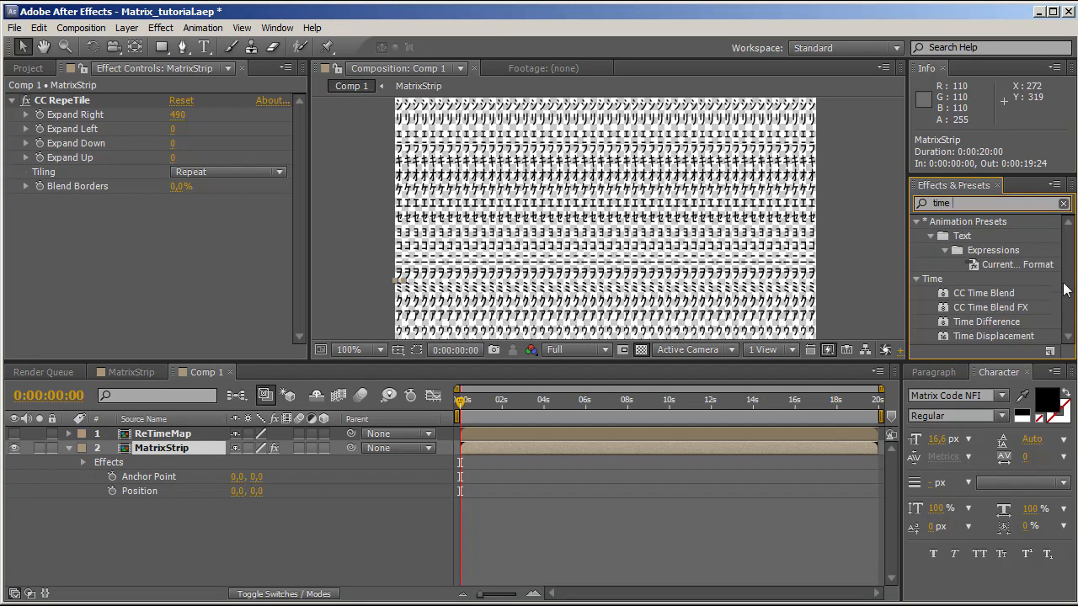
{"action": "left_click_drag", "start_coordinate": [999, 334], "coordinate": [168, 450]}
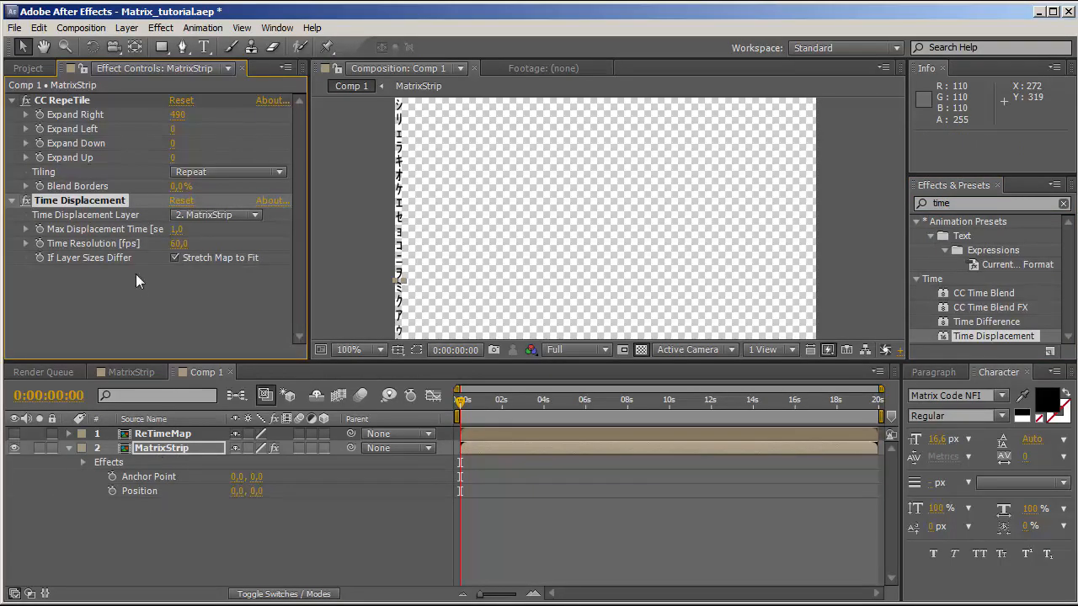
{"action": "key", "text": "Delete"}
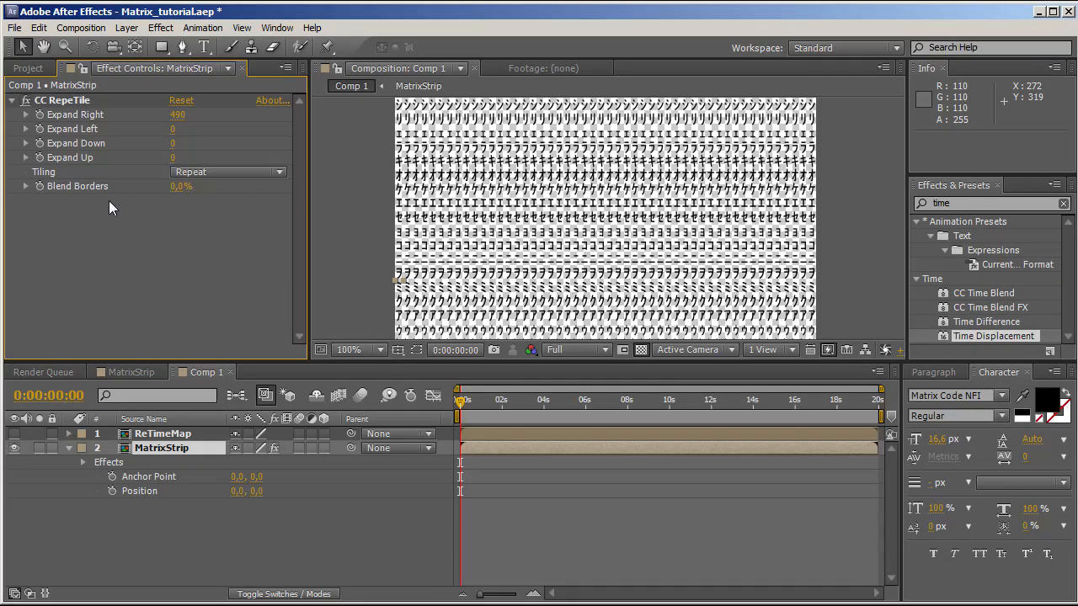
- Move the ReTimeMap layer below MatrixStrip and add a new adjustment layer at the top of the stack
{"action": "left_click_drag", "start_coordinate": [150, 436], "coordinate": [154, 501]}
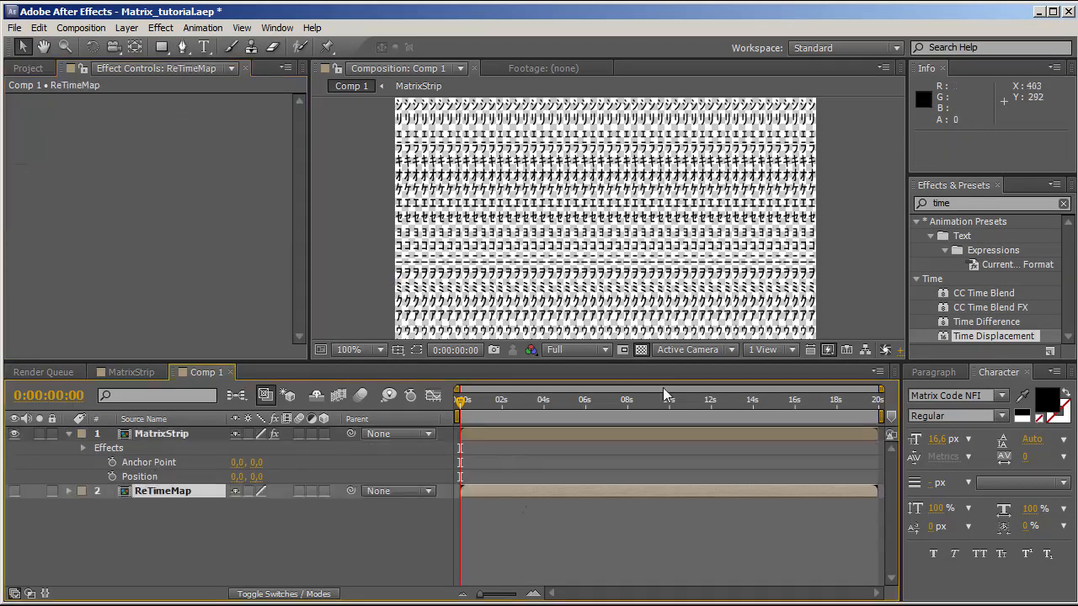
{"action": "right_click", "coordinate": [428, 540]}
{"action": "mouse_move", "coordinate": [452, 551]}
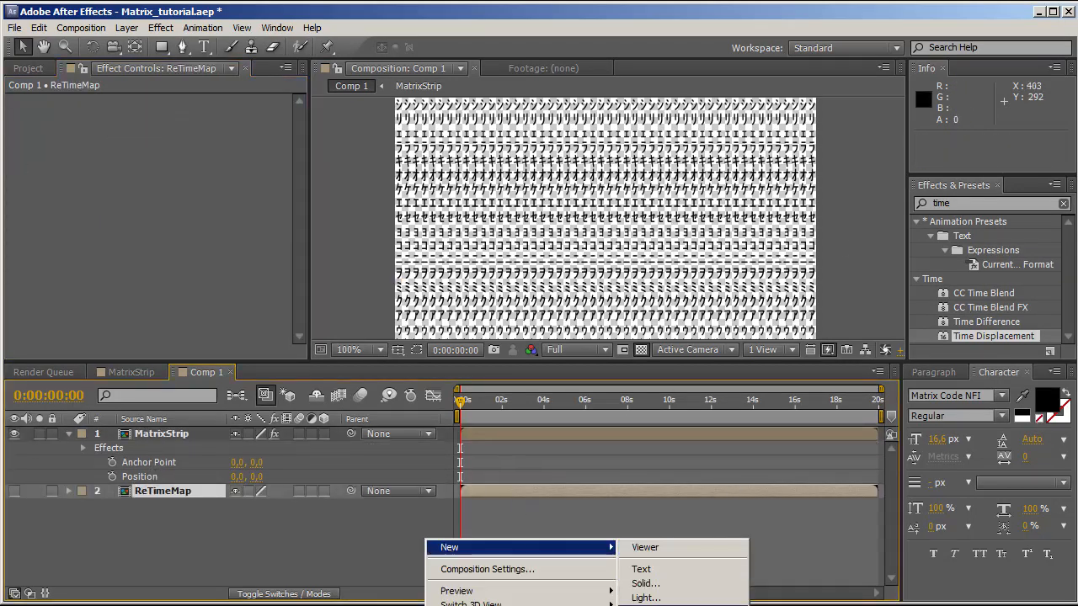
{"action": "left_click", "coordinate": [694, 605]}
- Apply Time Displacement to the adjustment layer with ReTimeMap as the displacement layer, and check the characters at several points in time
{"action": "left_click_drag", "start_coordinate": [981, 337], "coordinate": [137, 444]}
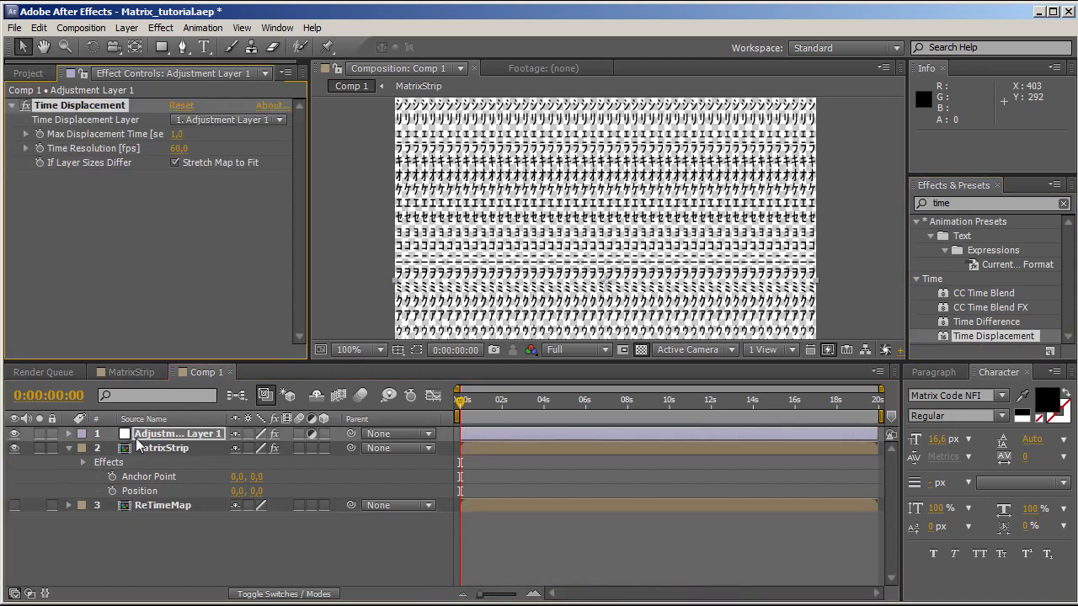
{"action": "left_click", "coordinate": [257, 120]}
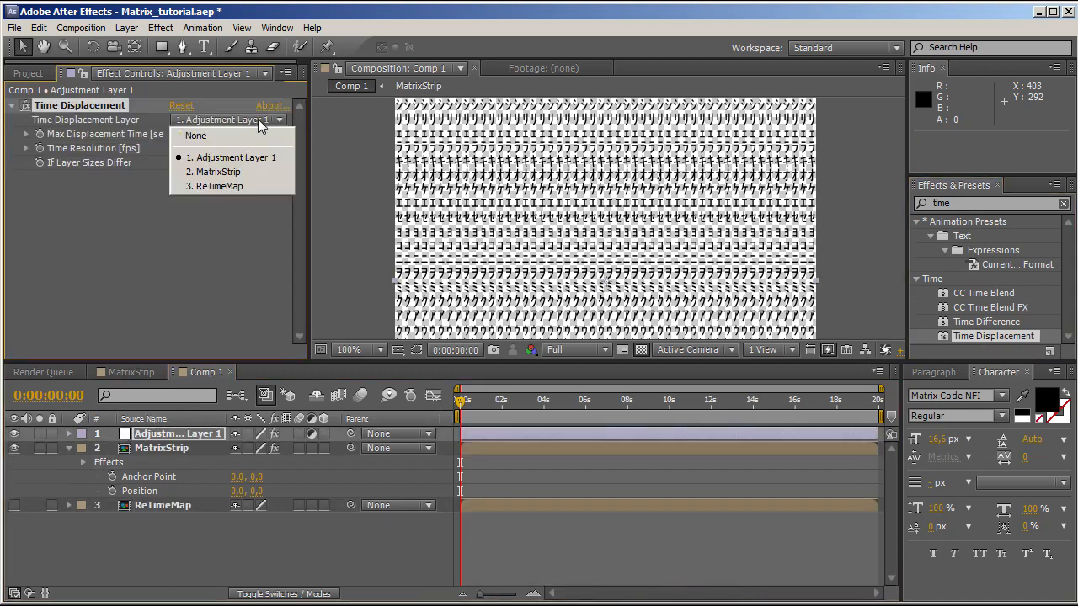
{"action": "left_click", "coordinate": [241, 187]}
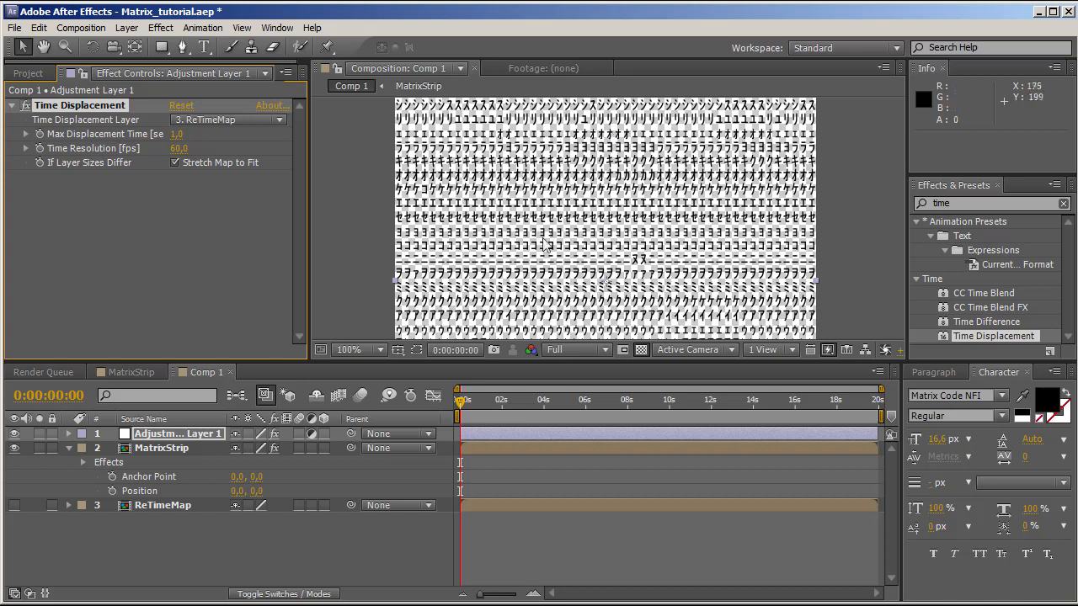
{"action": "left_click_drag", "start_coordinate": [500, 408], "coordinate": [560, 410]}
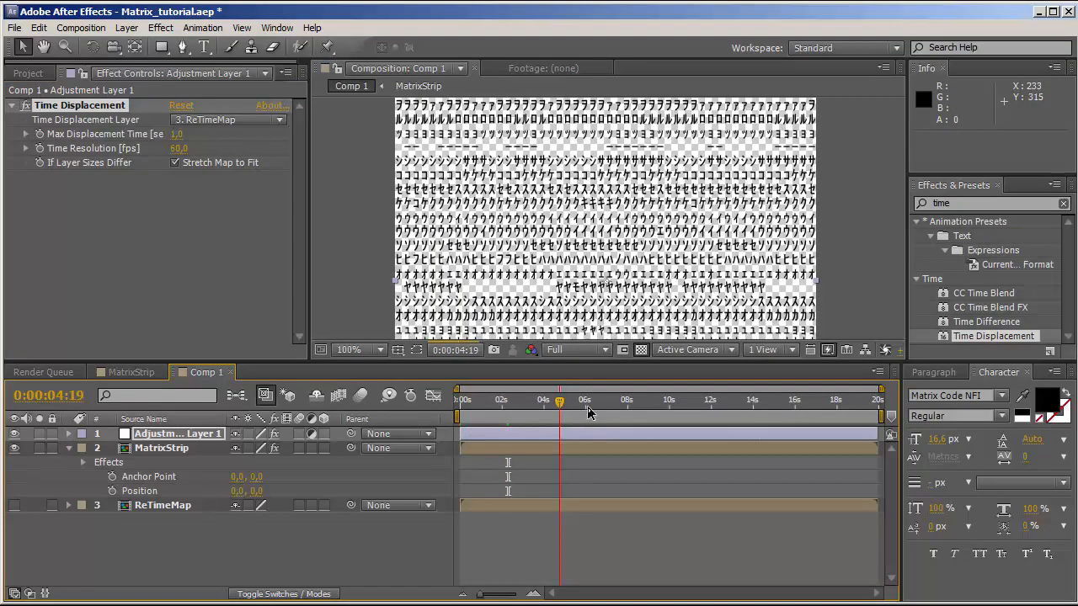
{"action": "left_click", "coordinate": [594, 410]}
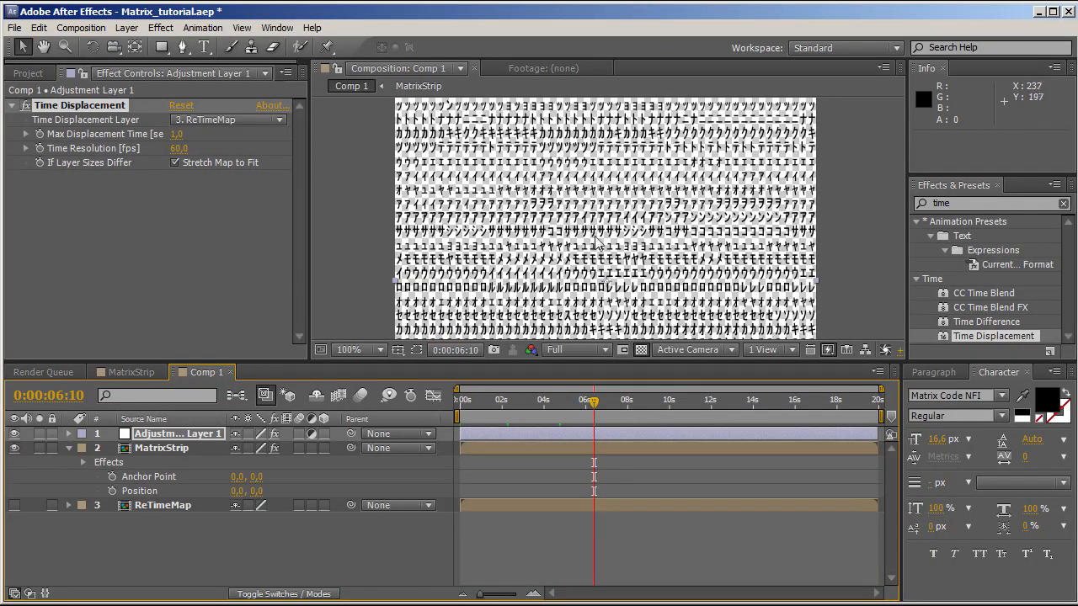
{"action": "left_click", "coordinate": [635, 409]}
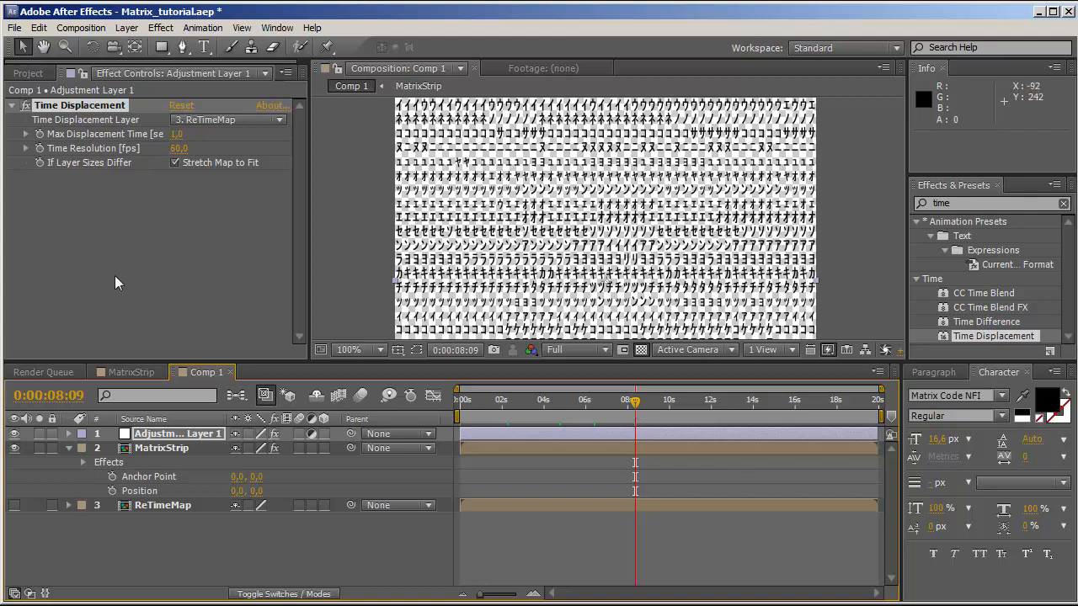
- Set Time Displacement's Time Resolution to 25 fps and its Max Displacement Time to -10 seconds
{"action": "left_click", "coordinate": [178, 148]}
{"action": "type", "text": "25"}
{"action": "key", "text": "Return"}
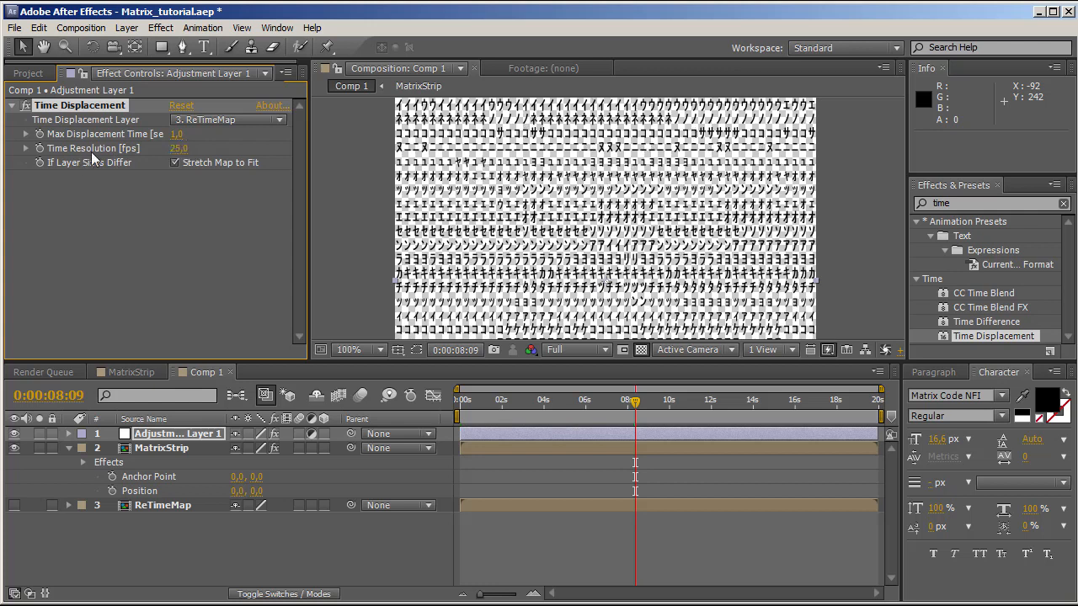
{"action": "left_click", "coordinate": [178, 135]}
{"action": "type", "text": "-10"}
{"action": "key", "text": "Return"}
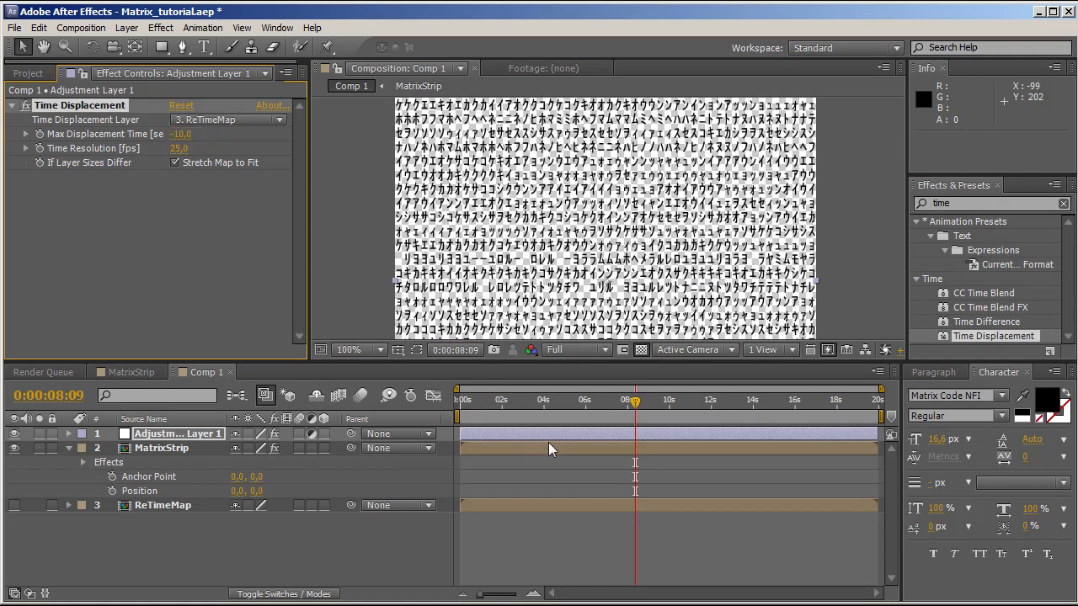
- Preview the time-displaced characters from the start of Comp 1
{"action": "left_click", "coordinate": [459, 411]}
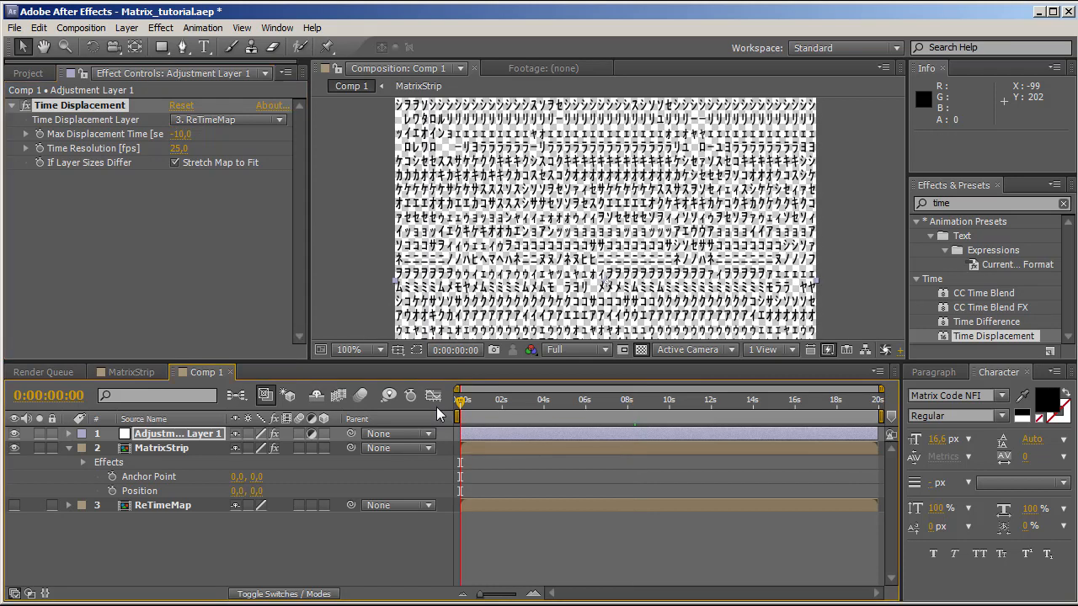
{"action": "key", "text": "KP_0"}
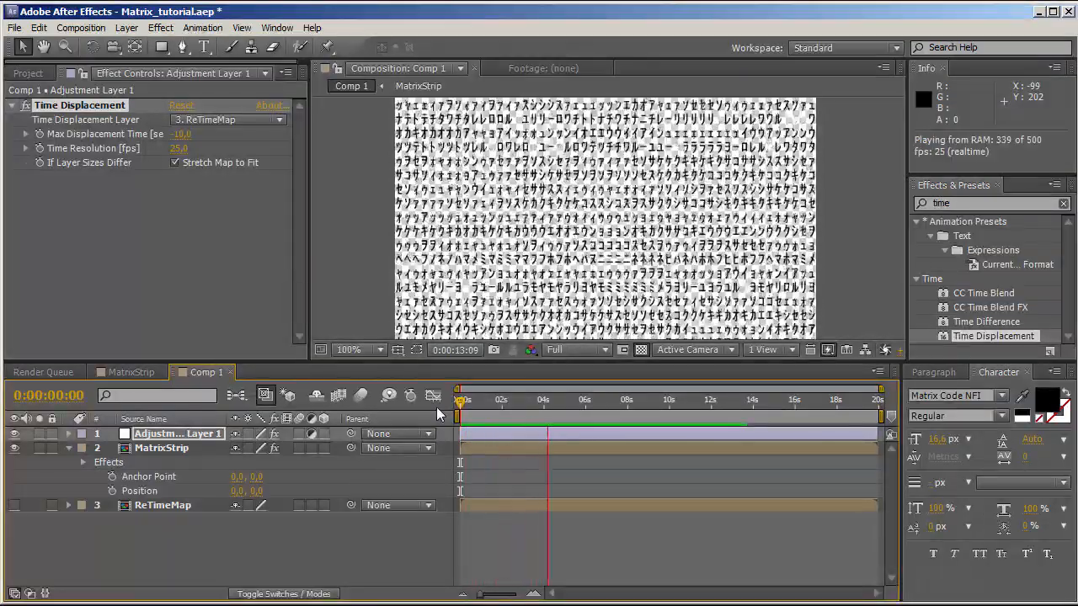
{"action": "key", "text": "space"}
- Rename Comp 1 in the project as MatrixArray
{"action": "left_click", "coordinate": [27, 74]}
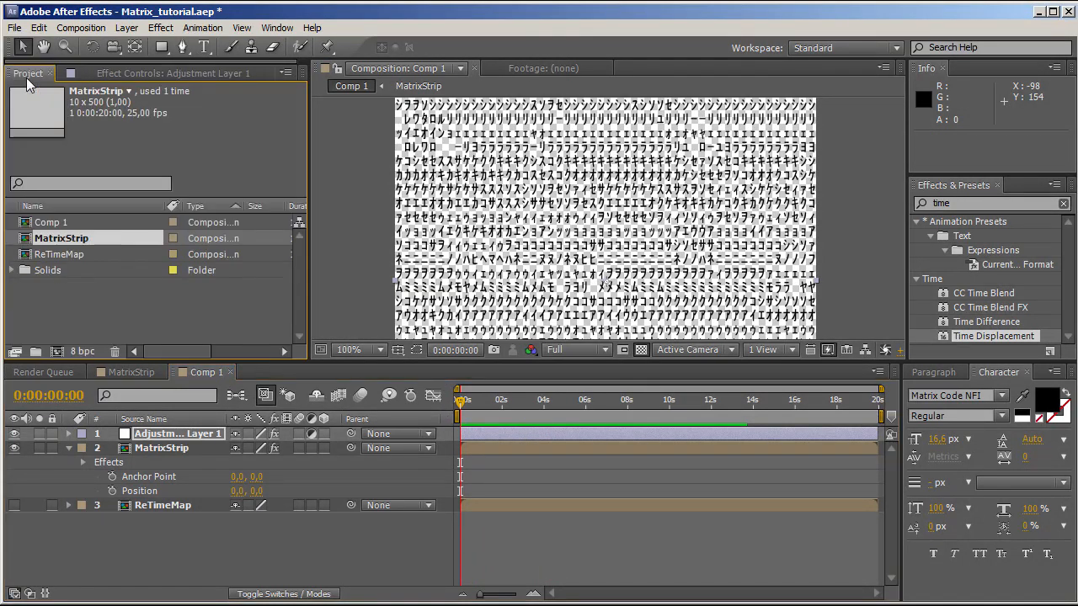
{"action": "left_click", "coordinate": [72, 225]}
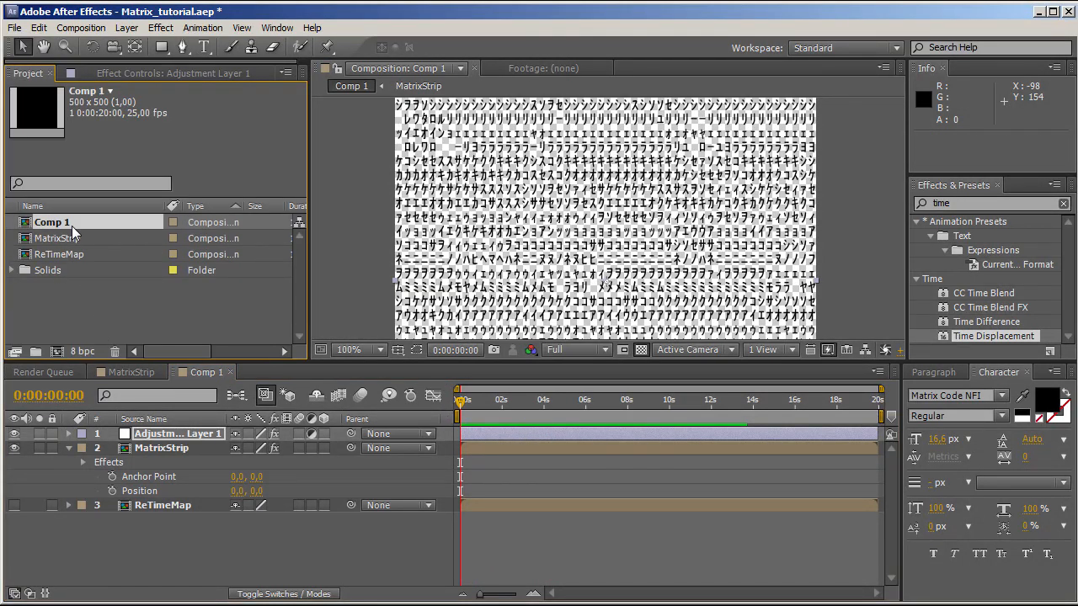
{"action": "key", "text": "Return"}
{"action": "type", "text": "Matrix"}
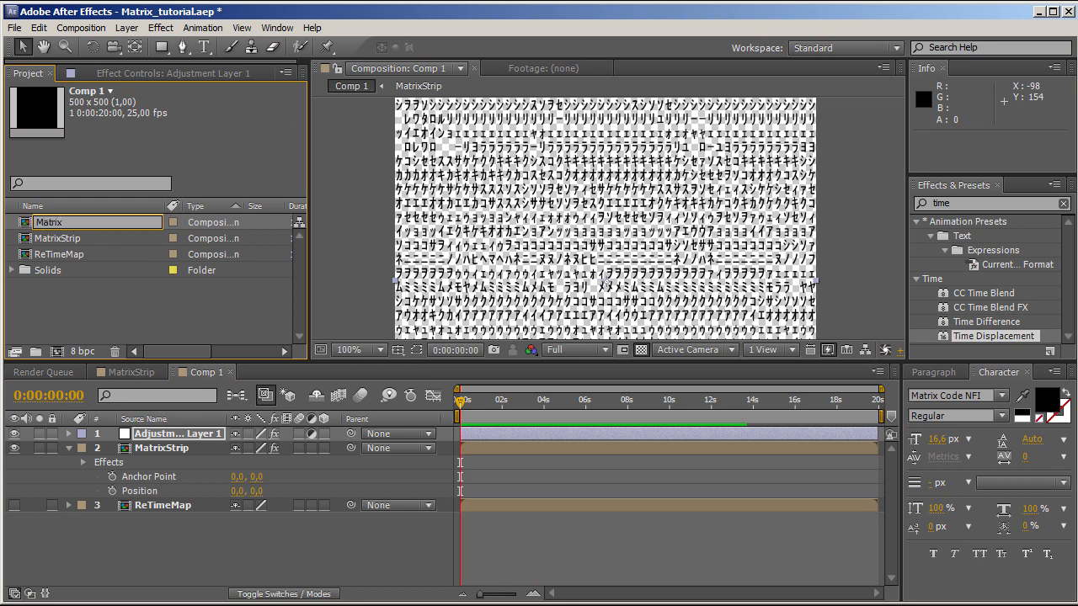
{"action": "type", "text": "Array"}
{"action": "key", "text": "Return"}
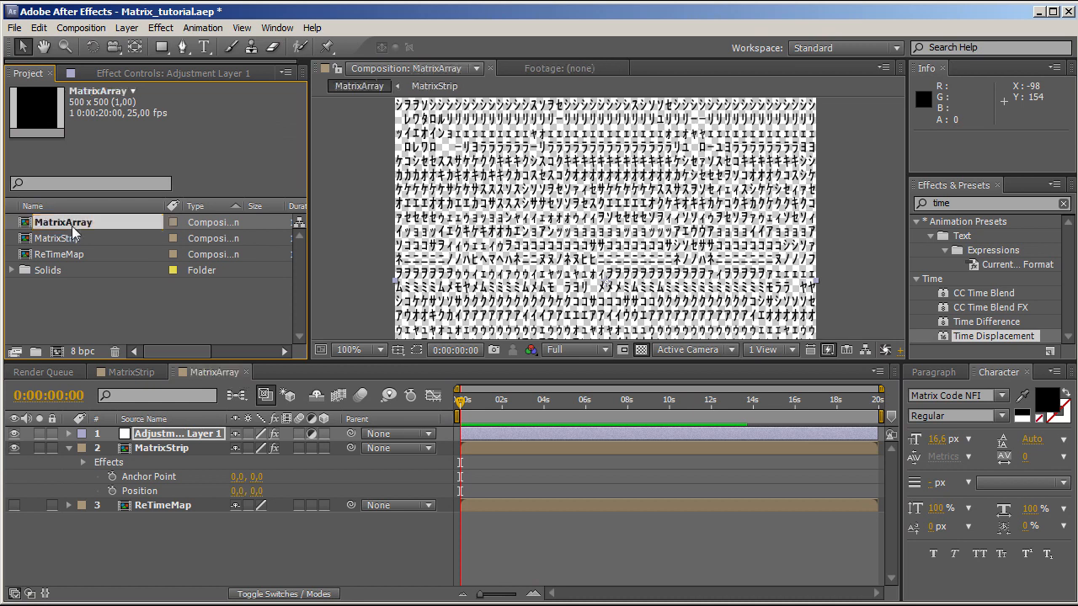
- Create a new composition from MatrixArray and add a black 500 x 500 px solid above the MatrixArray layer
{"action": "left_click_drag", "start_coordinate": [78, 221], "coordinate": [60, 354]}
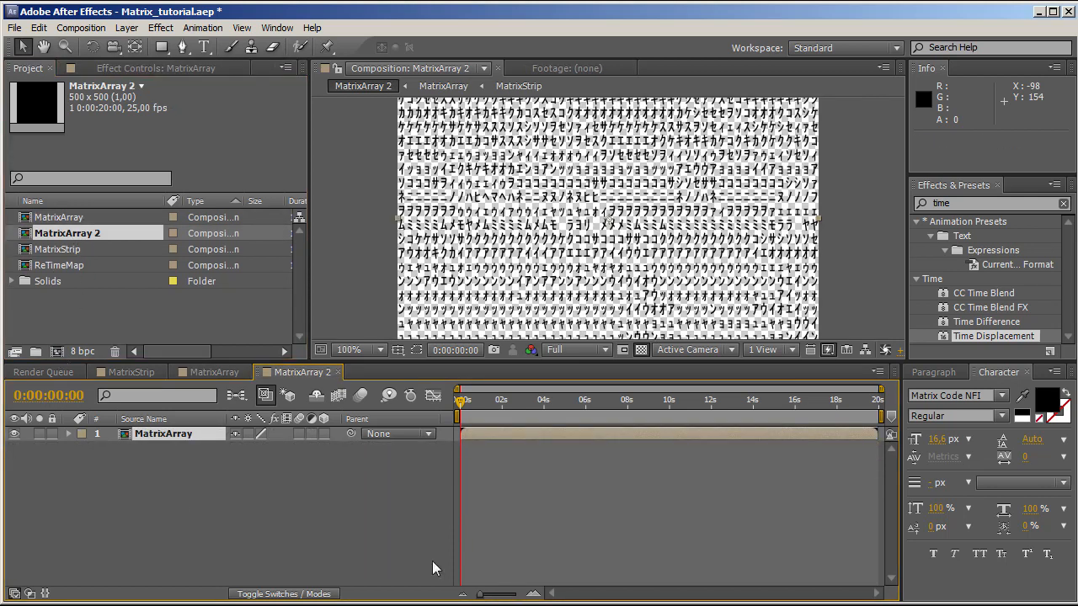
{"action": "right_click", "coordinate": [220, 529]}
{"action": "mouse_move", "coordinate": [244, 524]}
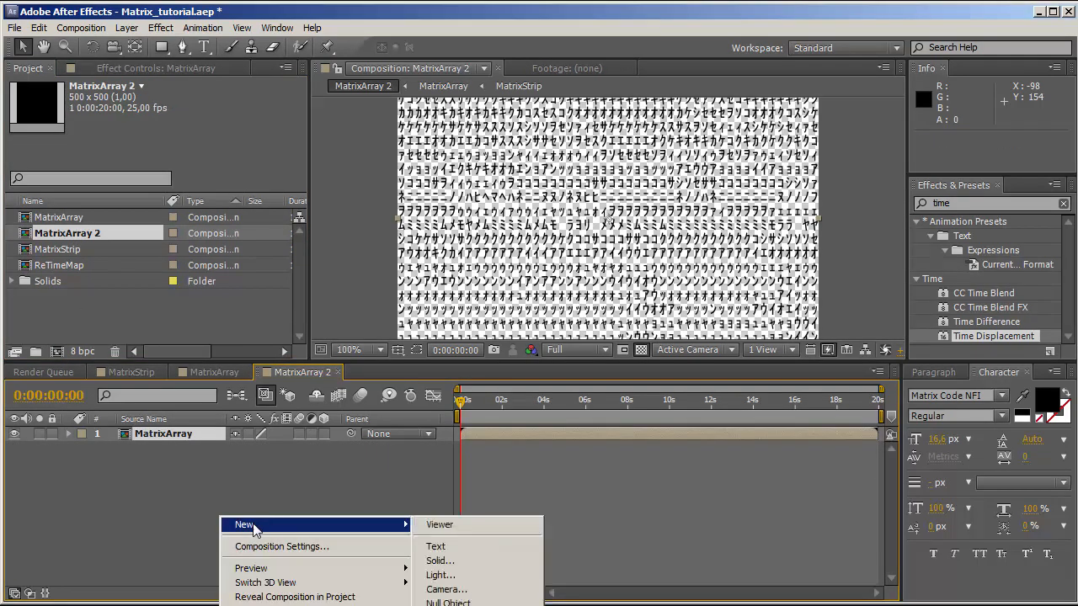
{"action": "left_click", "coordinate": [472, 568]}
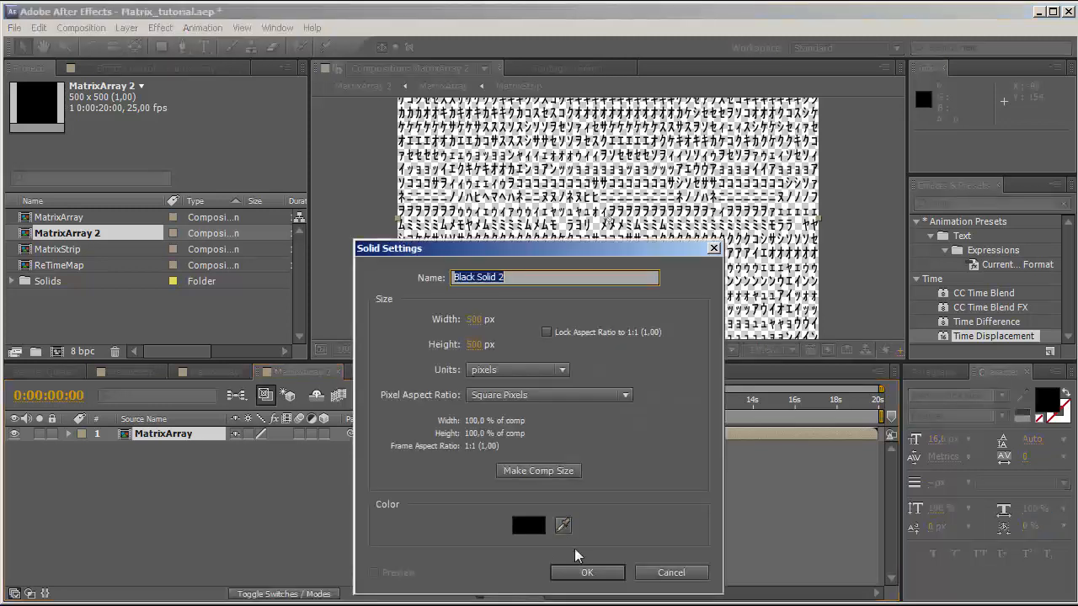
{"action": "left_click", "coordinate": [577, 574]}
- Search the effects for partic and apply Trapcode Particular to the new black solid
{"action": "left_click", "coordinate": [954, 204]}
{"action": "type", "text": "partic"}
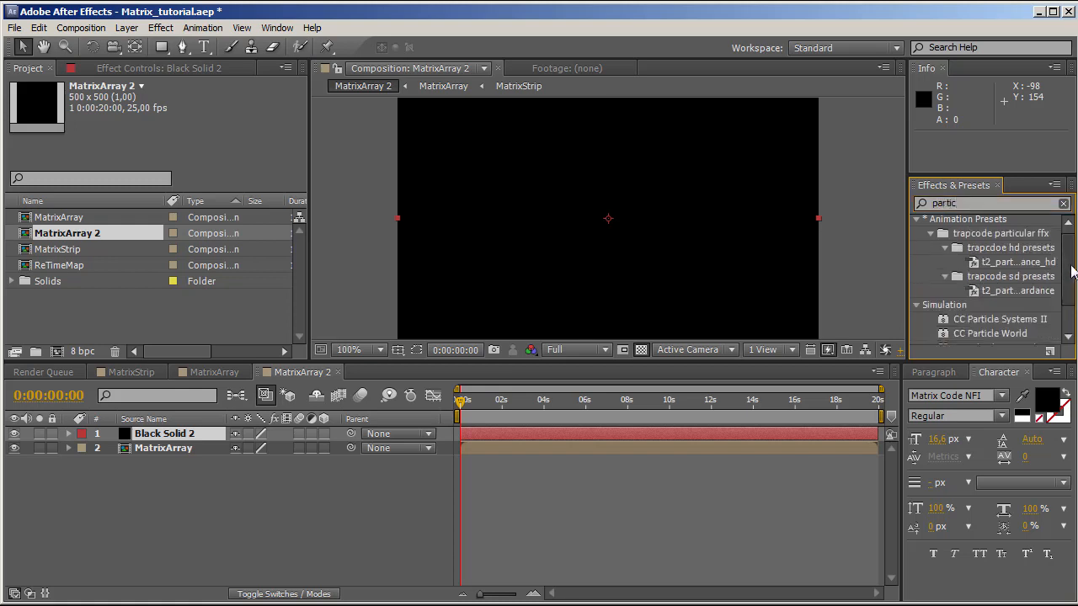
{"action": "scroll", "coordinate": [1050, 265], "scroll_direction": "down", "scroll_amount": 2}
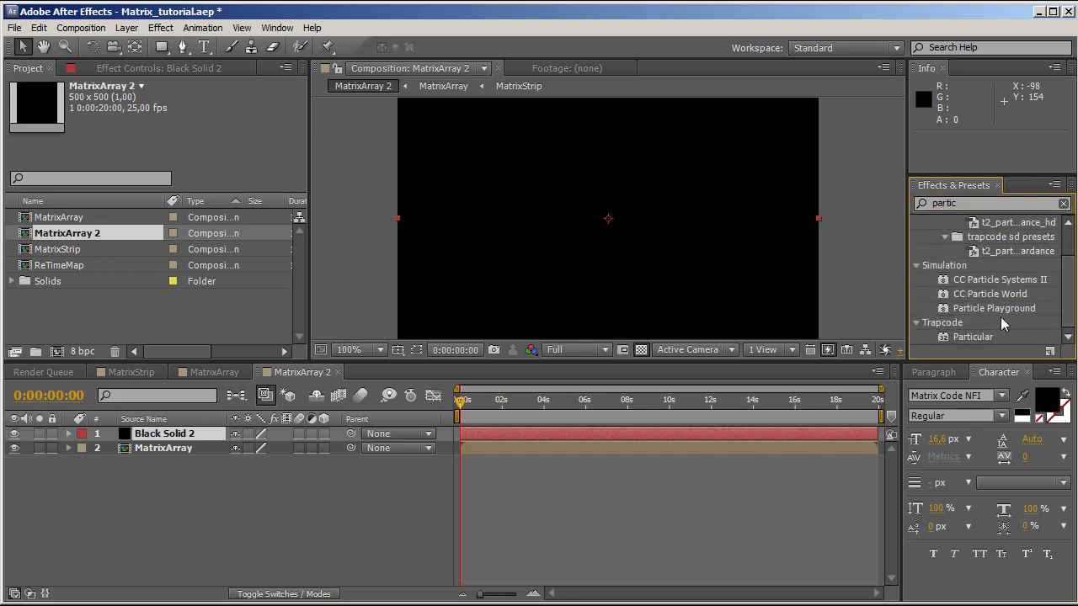
{"action": "left_click_drag", "start_coordinate": [973, 336], "coordinate": [133, 436]}
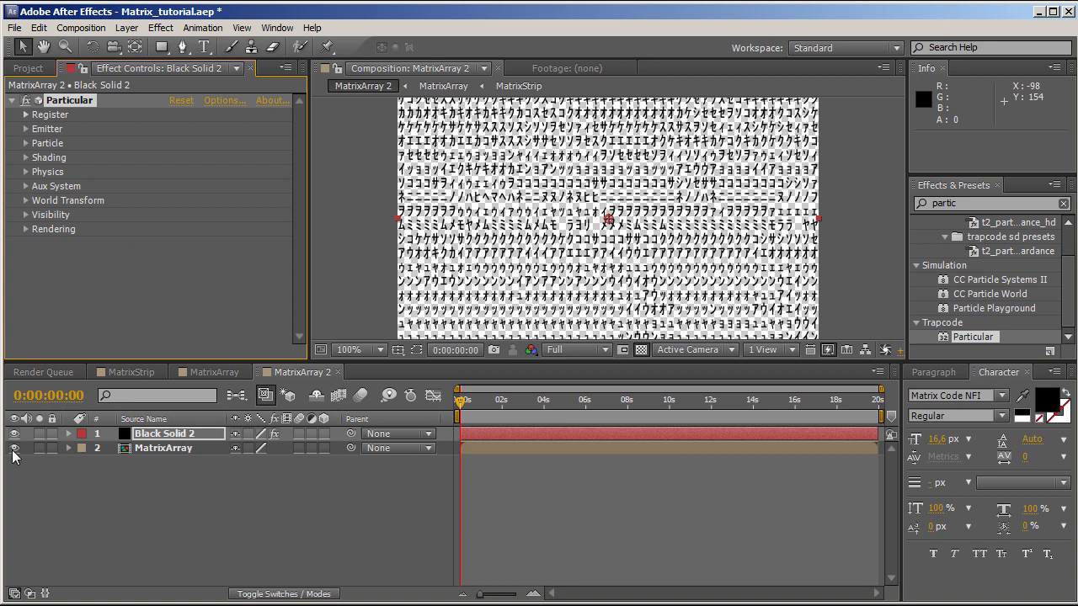
- Hide the MatrixArray layer, turn off the transparency grid and go to 0:00:00:18 to view the emitted particles
{"action": "left_click", "coordinate": [13, 449]}
{"action": "left_click", "coordinate": [155, 448]}
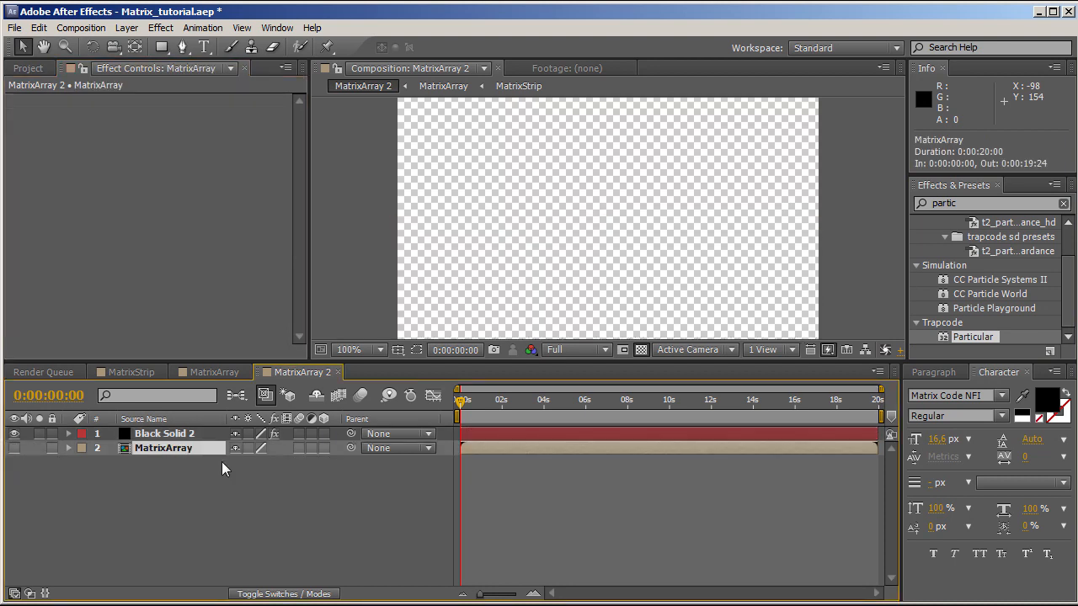
{"action": "left_click", "coordinate": [638, 350]}
{"action": "mouse_move", "coordinate": [461, 411]}
{"action": "left_mouse_down"}
{"action": "mouse_move", "coordinate": [637, 413]}
{"action": "mouse_move", "coordinate": [475, 417]}
{"action": "left_mouse_up"}
- Set the Particular emitter's direction on Black Solid 2 to Directional and move to 0:00:04:01
{"action": "left_click", "coordinate": [202, 436]}
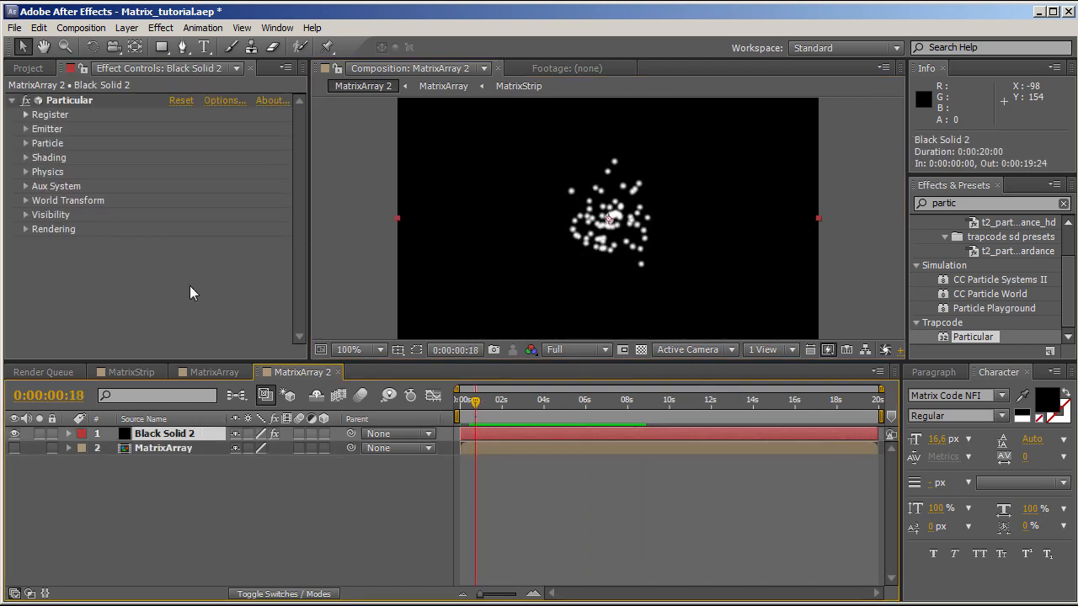
{"action": "left_click", "coordinate": [26, 131]}
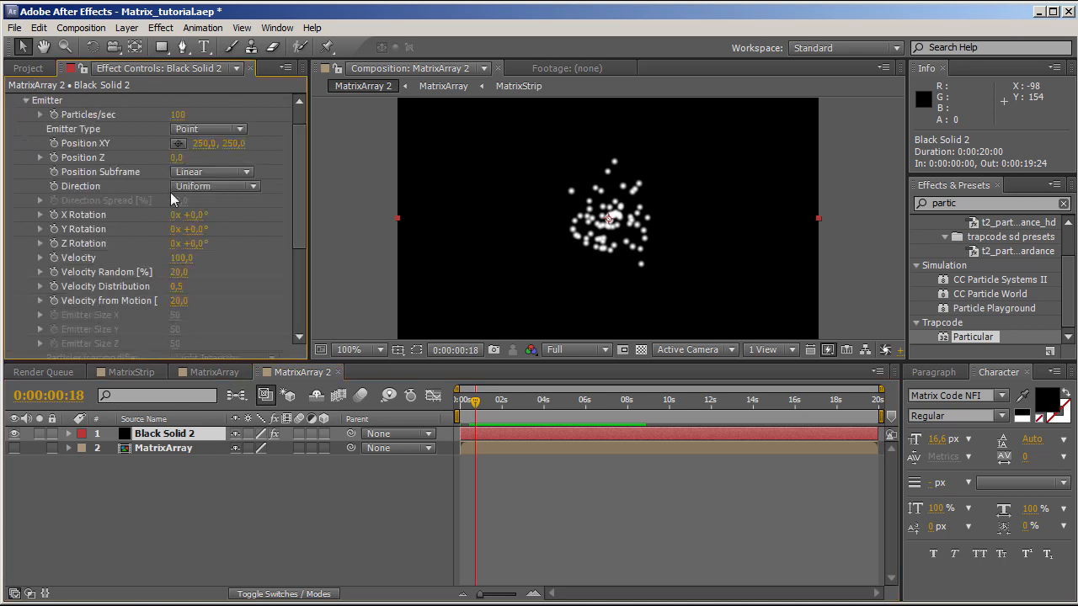
{"action": "left_click", "coordinate": [236, 187]}
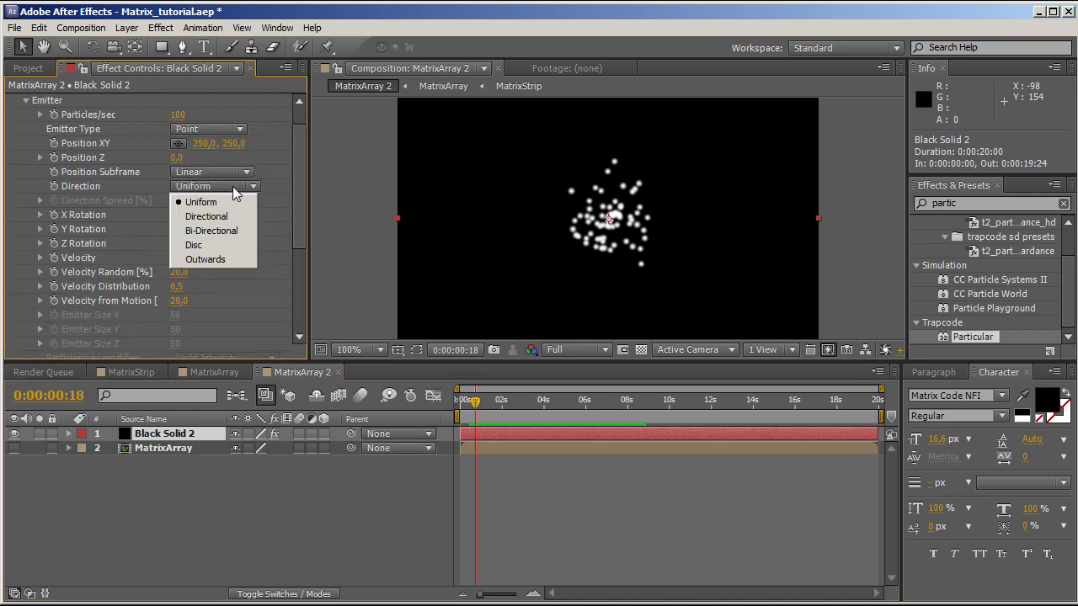
{"action": "left_click", "coordinate": [227, 217]}
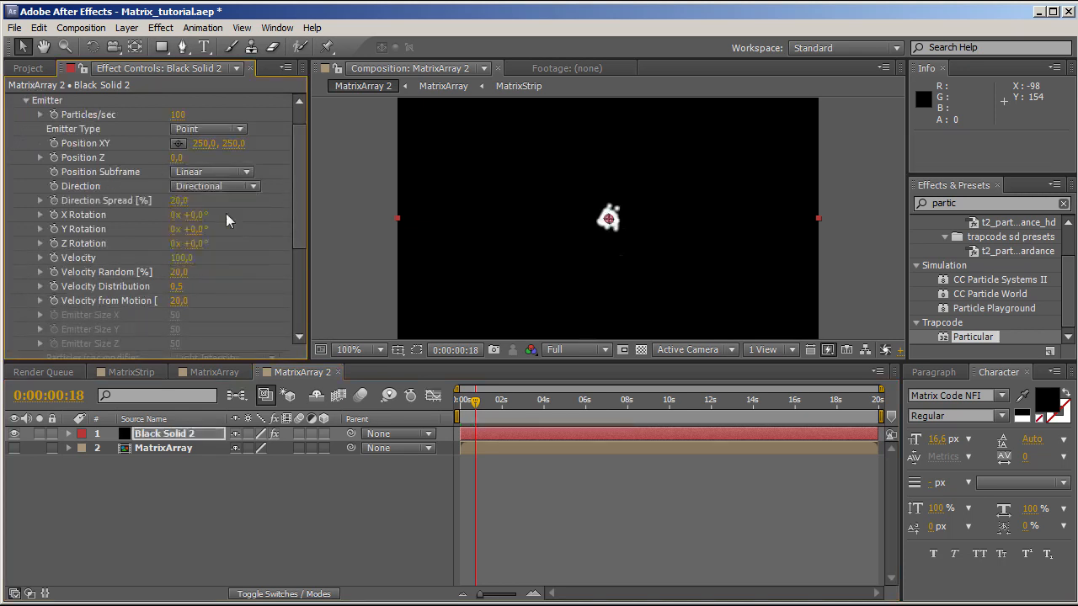
{"action": "left_click_drag", "start_coordinate": [476, 413], "coordinate": [545, 414]}
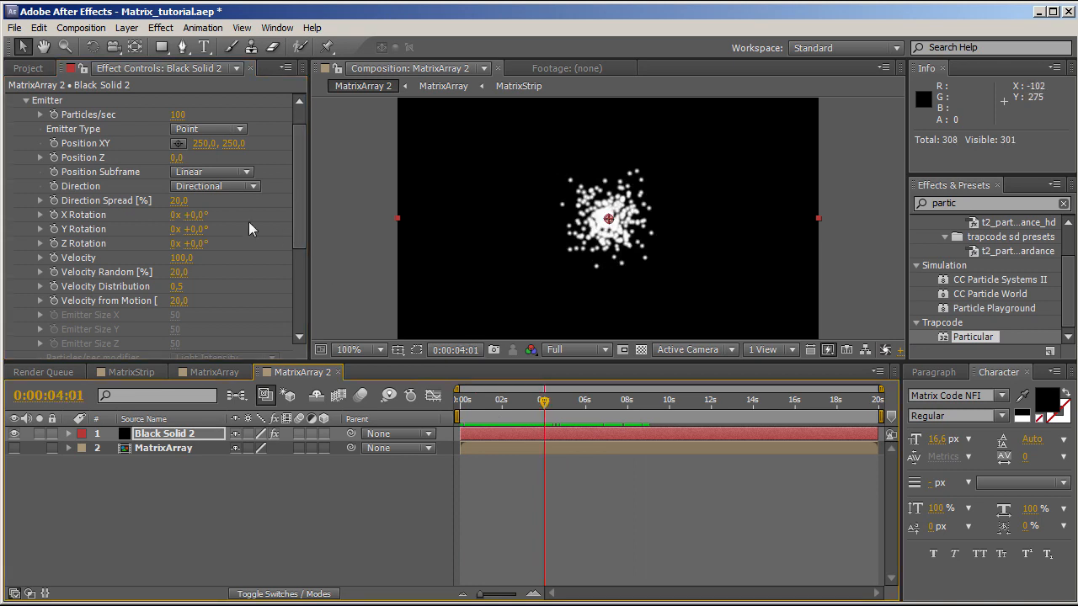
- Aim the emitter downward with an X Rotation of -90° and set its Direction Spread to 0
{"action": "left_click_drag", "start_coordinate": [201, 216], "coordinate": [156, 217]}
{"action": "left_click", "coordinate": [193, 216]}
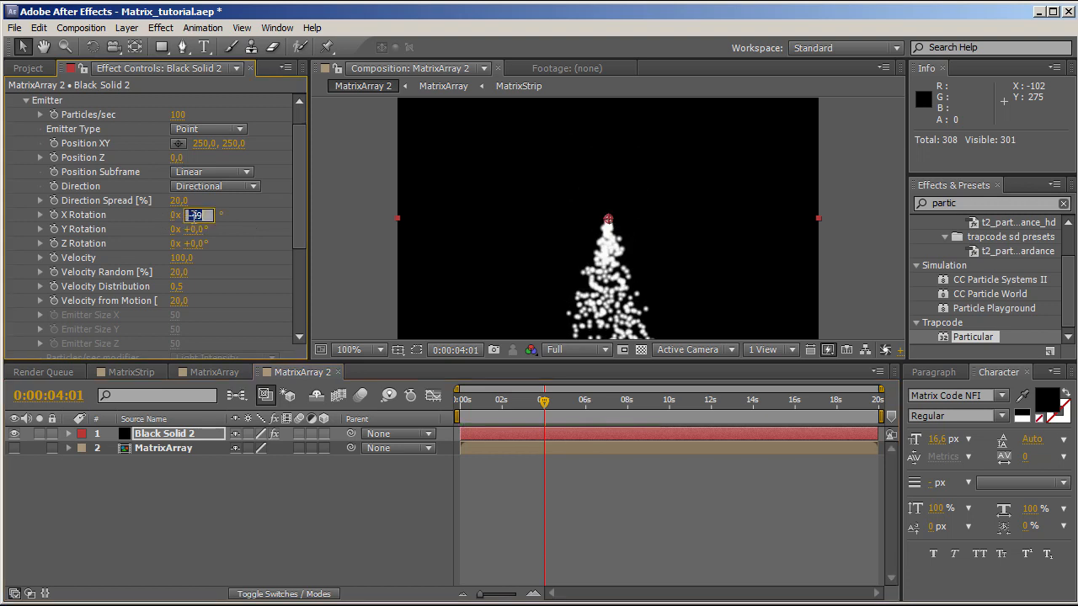
{"action": "key", "text": "Return"}
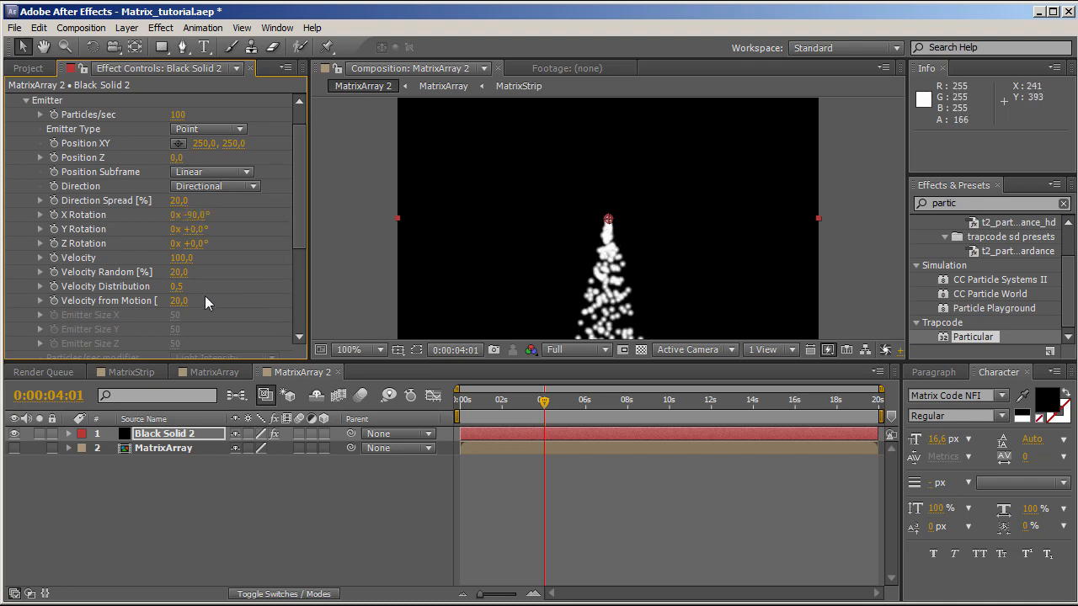
{"action": "left_click", "coordinate": [177, 286]}
{"action": "left_click", "coordinate": [179, 201]}
{"action": "key", "text": "Return"}
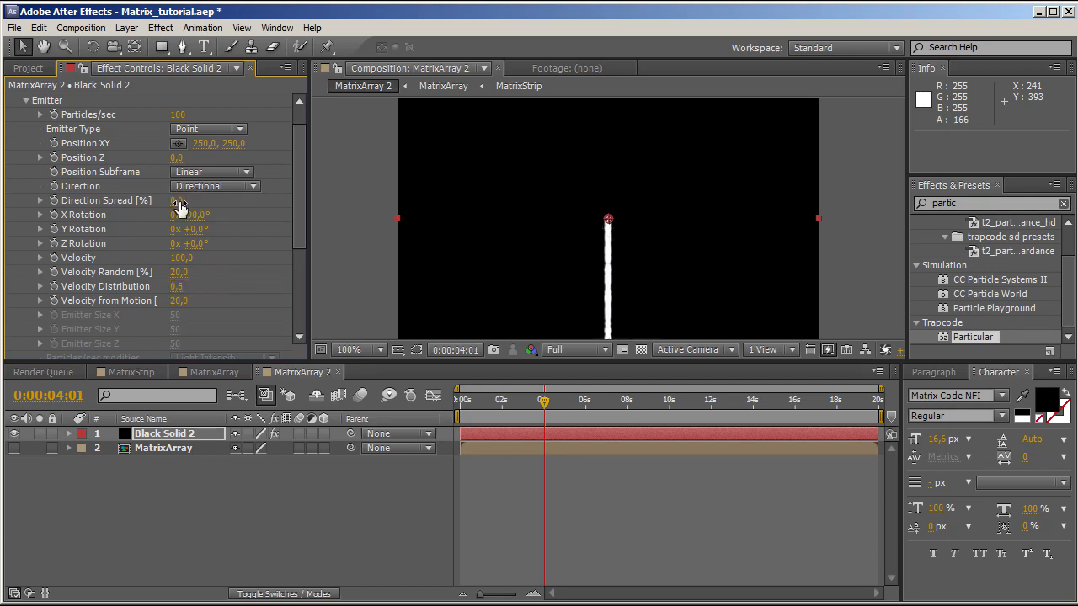
- Set the emitter's Y position to 0 at the composition's start and scrub to 0:00:05:10 to check the stream
{"action": "left_click_drag", "start_coordinate": [504, 407], "coordinate": [459, 410]}
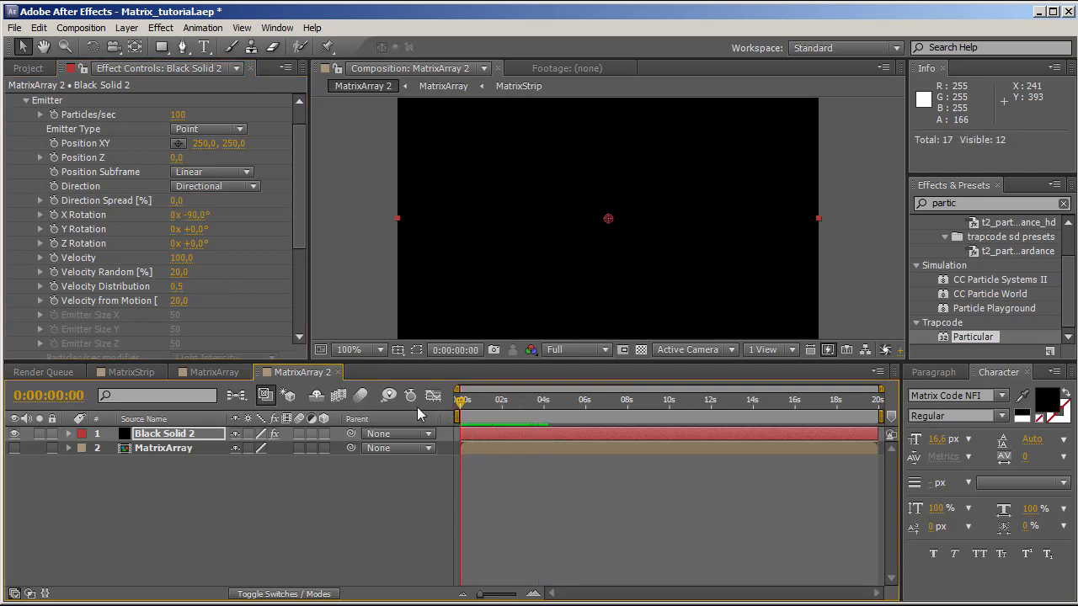
{"action": "left_click", "coordinate": [234, 143]}
{"action": "key", "text": "Return"}
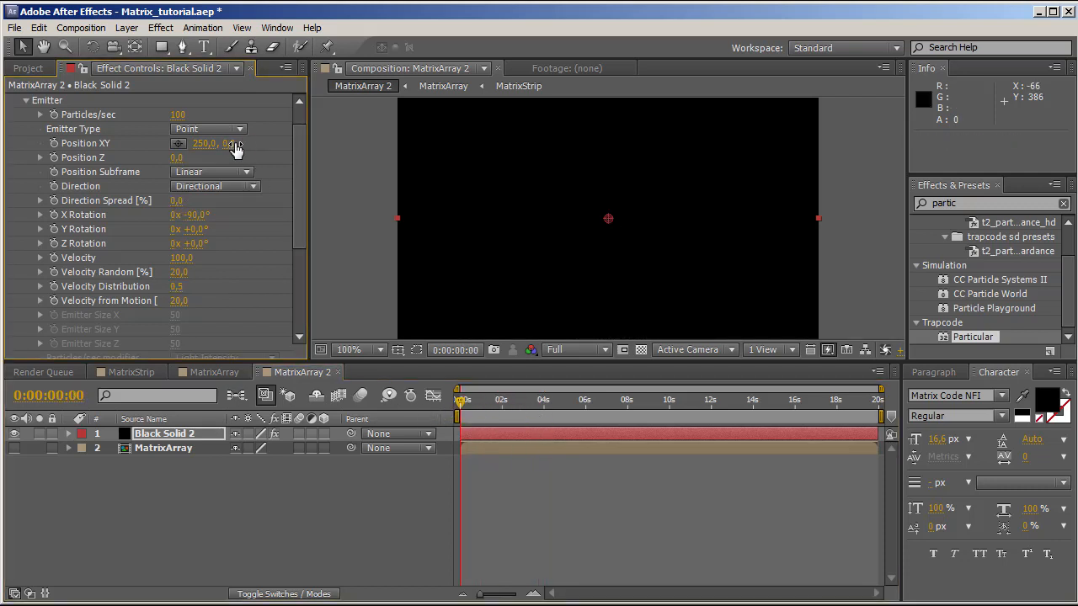
{"action": "left_click", "coordinate": [476, 407]}
{"action": "left_click_drag", "start_coordinate": [476, 407], "coordinate": [572, 406]}
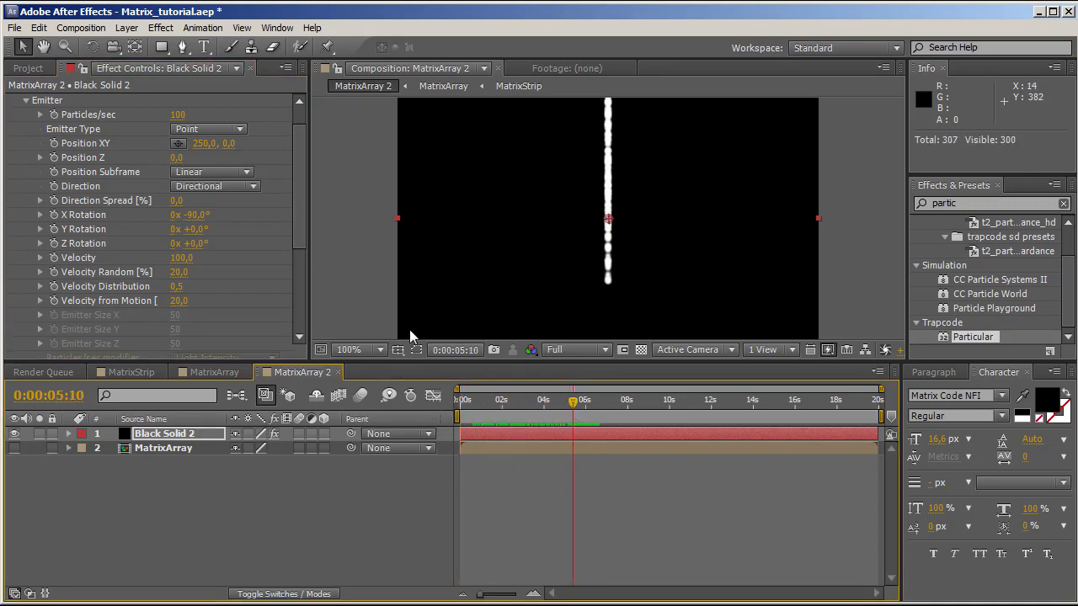
- Set the emitter's Velocity to 140 and Velocity Random to 83%, and give the particles a life of 5 seconds
{"action": "key", "text": "comma"}
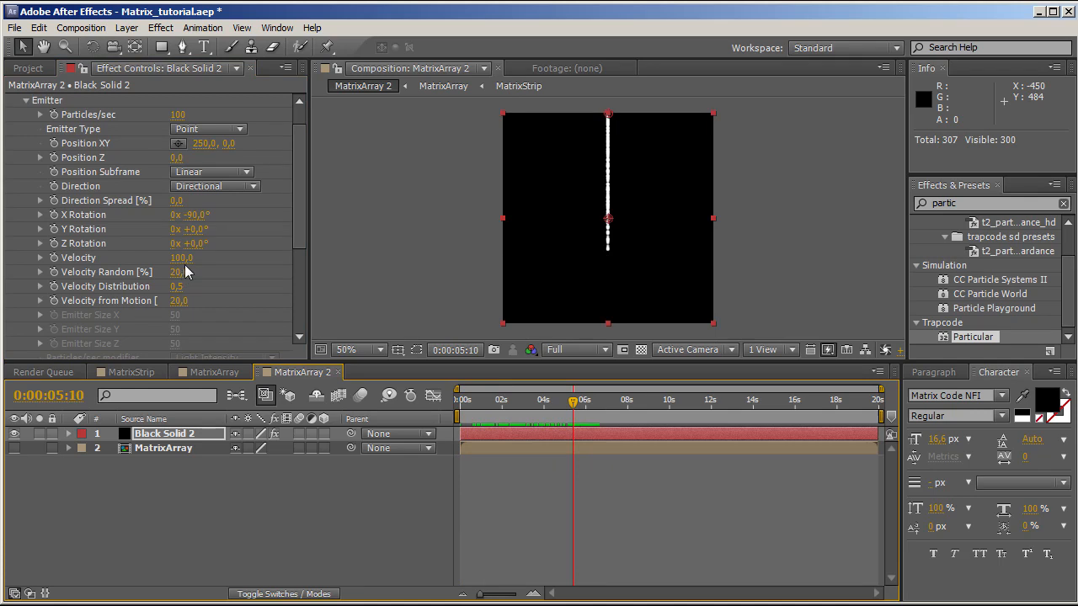
{"action": "left_click_drag", "start_coordinate": [182, 258], "coordinate": [227, 271]}
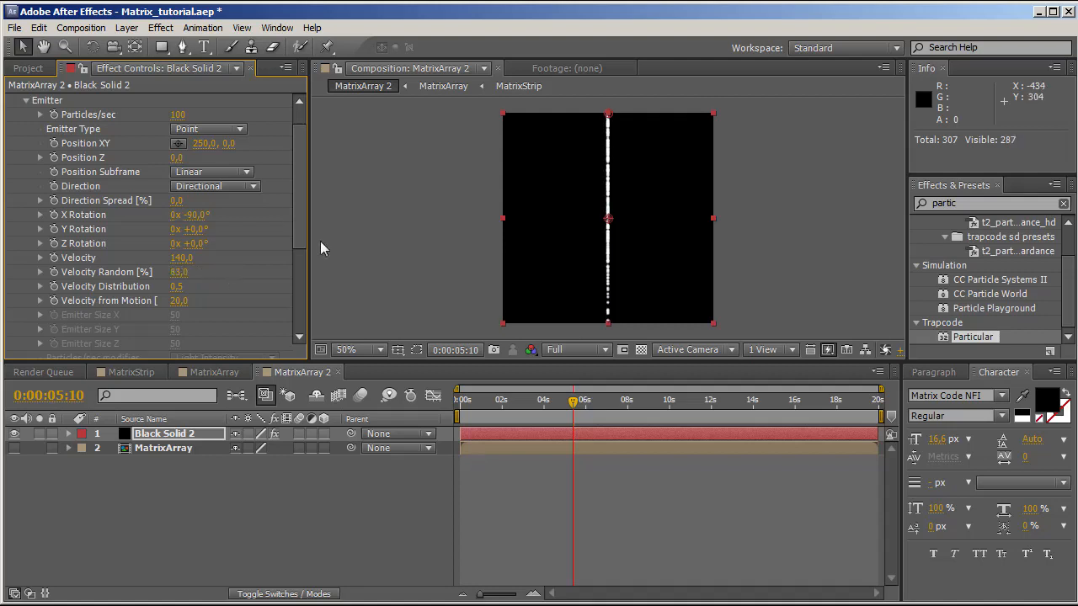
{"action": "left_click_drag", "start_coordinate": [302, 239], "coordinate": [277, 325]}
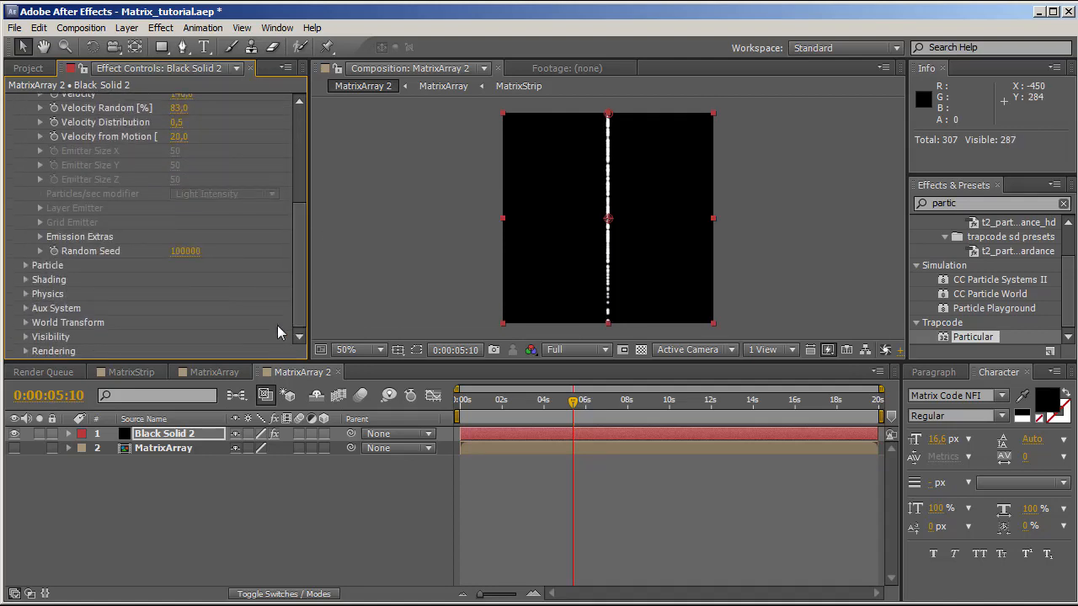
{"action": "left_click", "coordinate": [26, 265]}
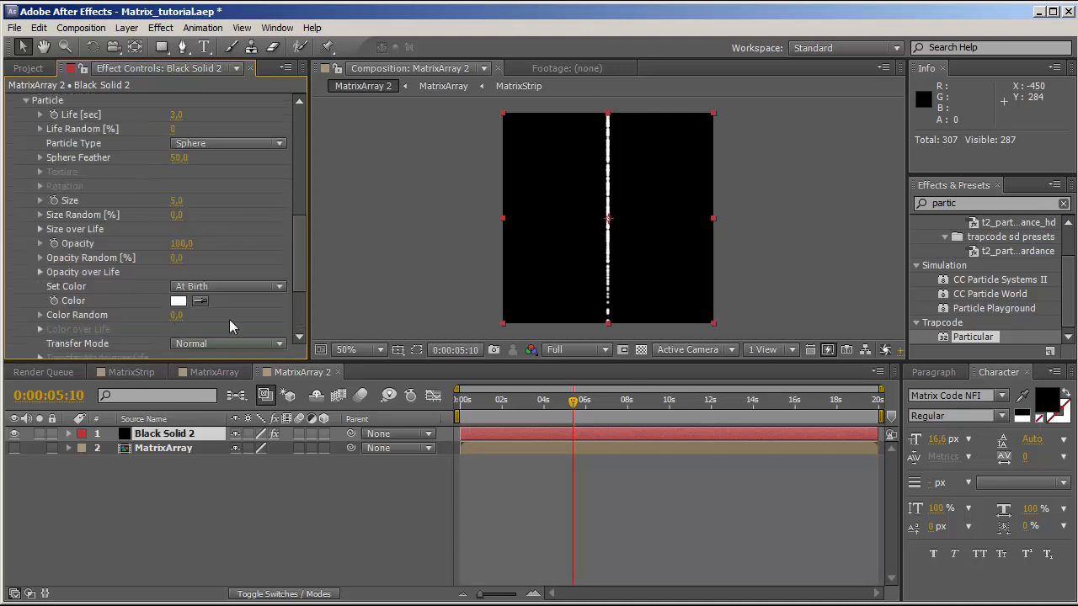
{"action": "left_click", "coordinate": [176, 202]}
{"action": "left_click", "coordinate": [177, 114]}
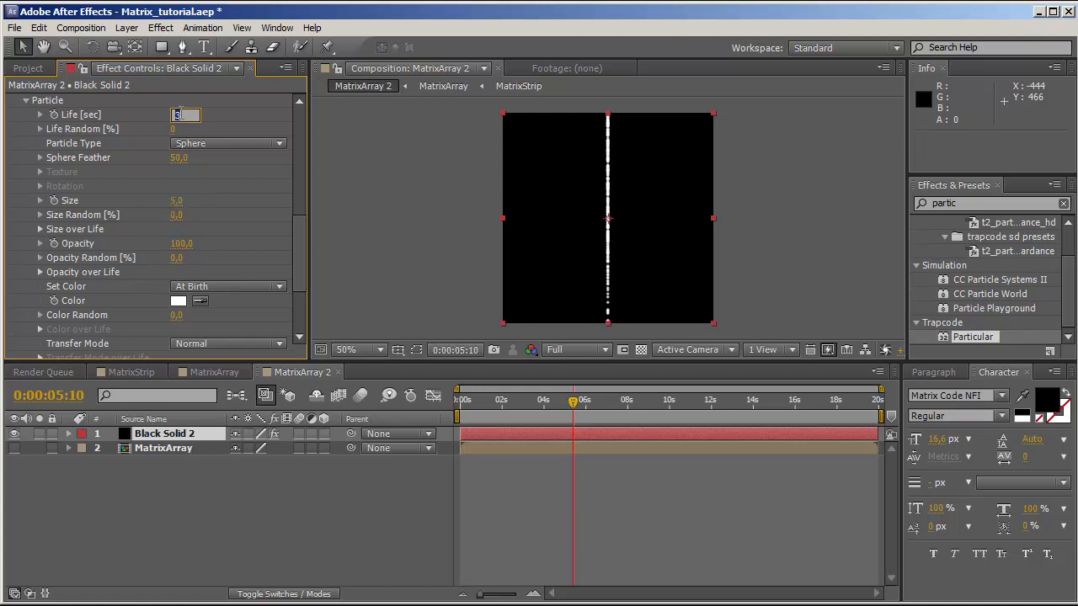
{"action": "type", "text": "5"}
{"action": "key", "text": "Return"}
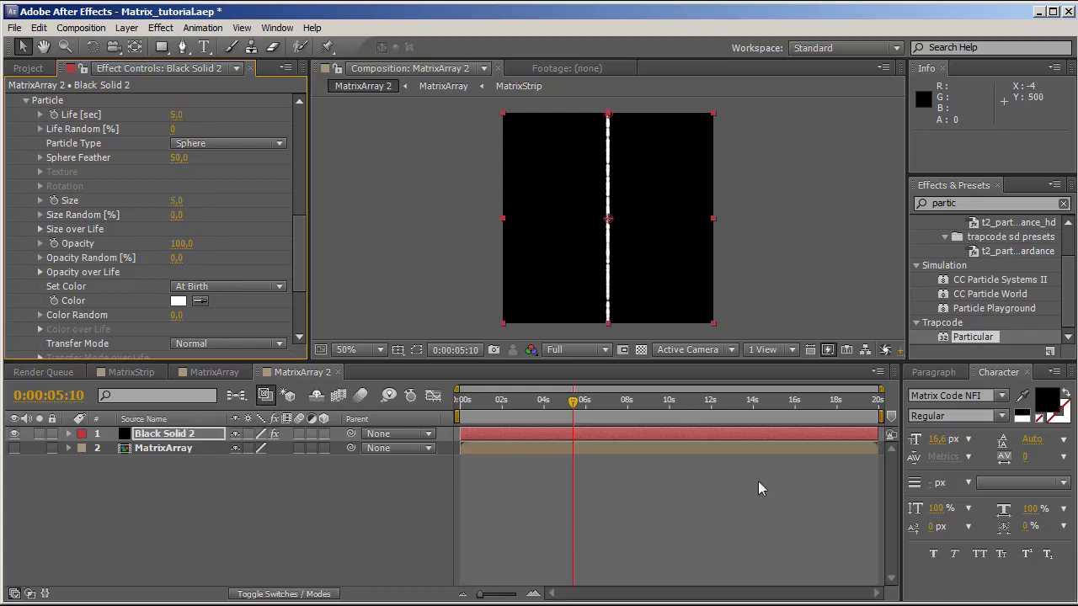
- Preview the particle stream over time and examine its start near 0:00:00:13 at the solid's upper edge
{"action": "key", "text": "KP_0"}
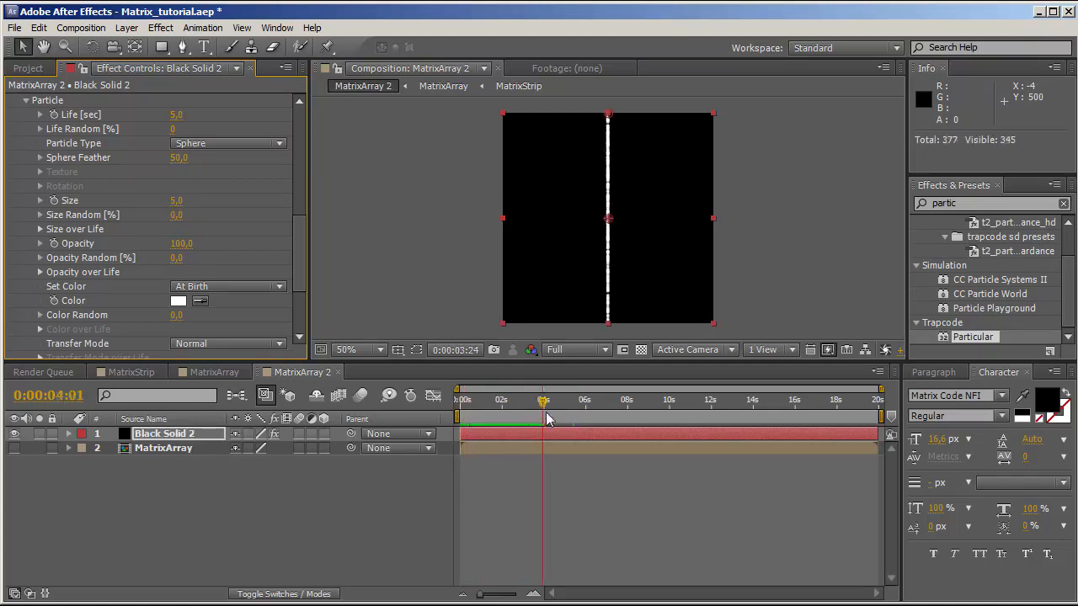
{"action": "left_click", "coordinate": [673, 420]}
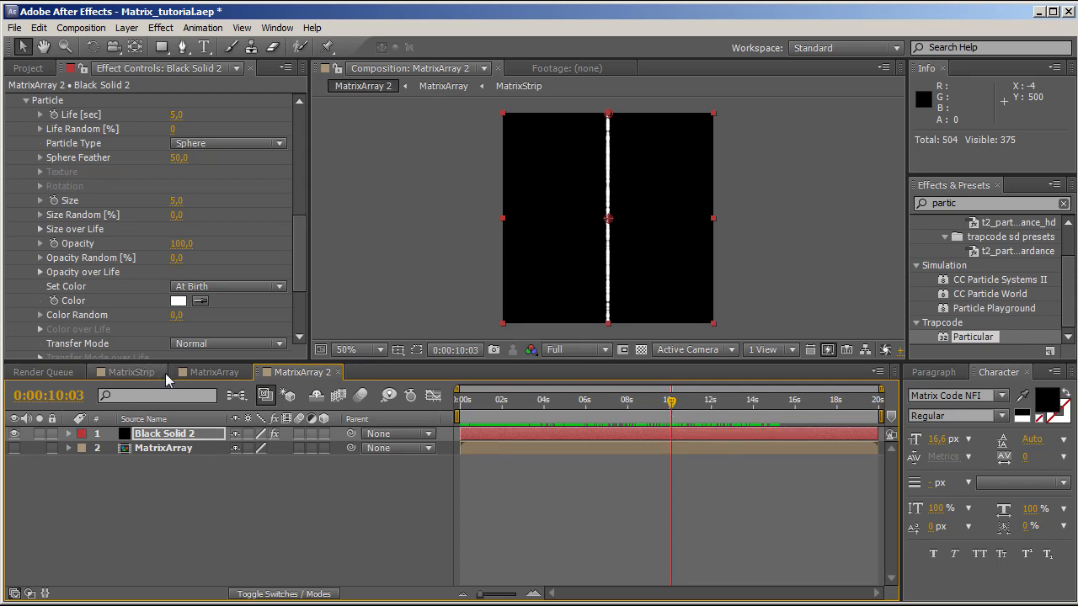
{"action": "left_click_drag", "start_coordinate": [539, 402], "coordinate": [469, 408]}
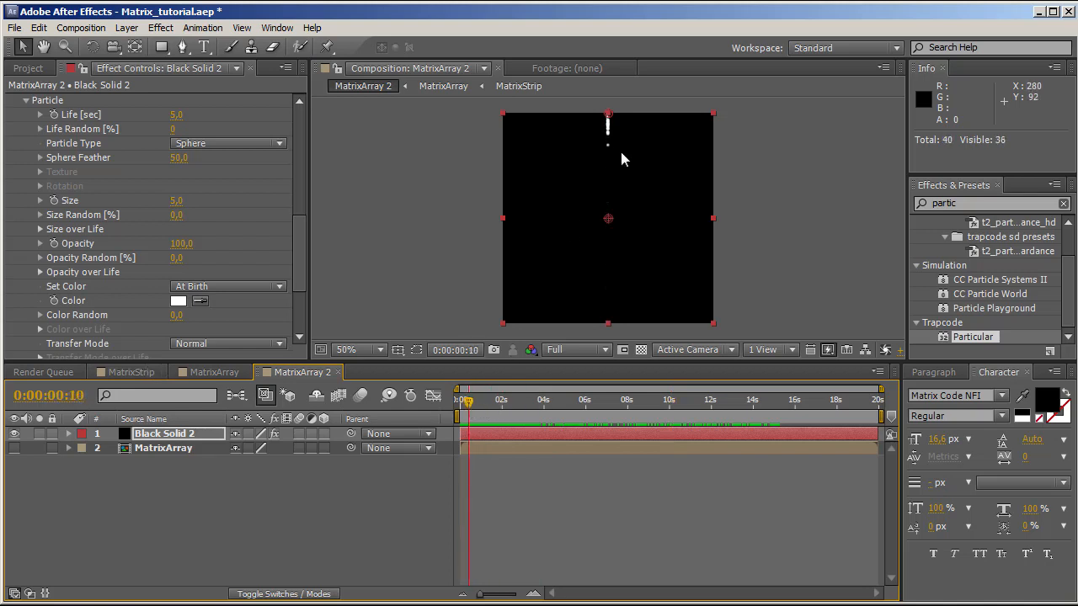
{"action": "scroll", "coordinate": [610, 146], "scroll_direction": "up", "scroll_amount": 1}
{"action": "key", "text": "space"}
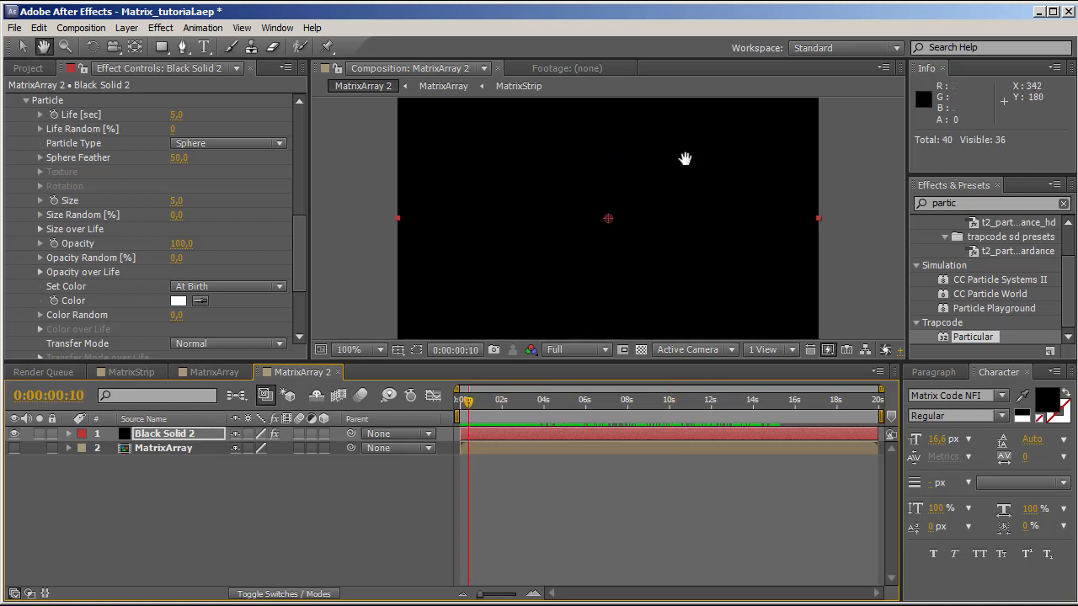
{"action": "left_click_drag", "start_coordinate": [684, 159], "coordinate": [682, 273]}
{"action": "mouse_move", "coordinate": [470, 400]}
{"action": "left_mouse_down"}
{"action": "mouse_move", "coordinate": [497, 400]}
{"action": "mouse_move", "coordinate": [475, 402]}
{"action": "left_mouse_up"}
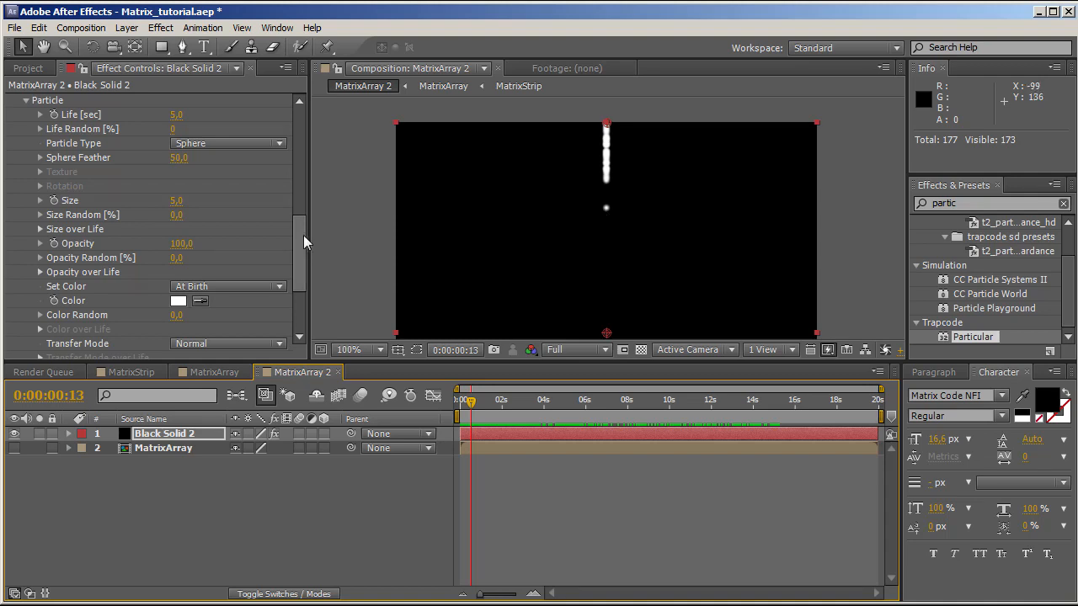
- Reduce the emitter to 10 particles per second and scrub back to 0:00:00:00 to check the sparser stream
{"action": "left_click_drag", "start_coordinate": [300, 278], "coordinate": [302, 159]}
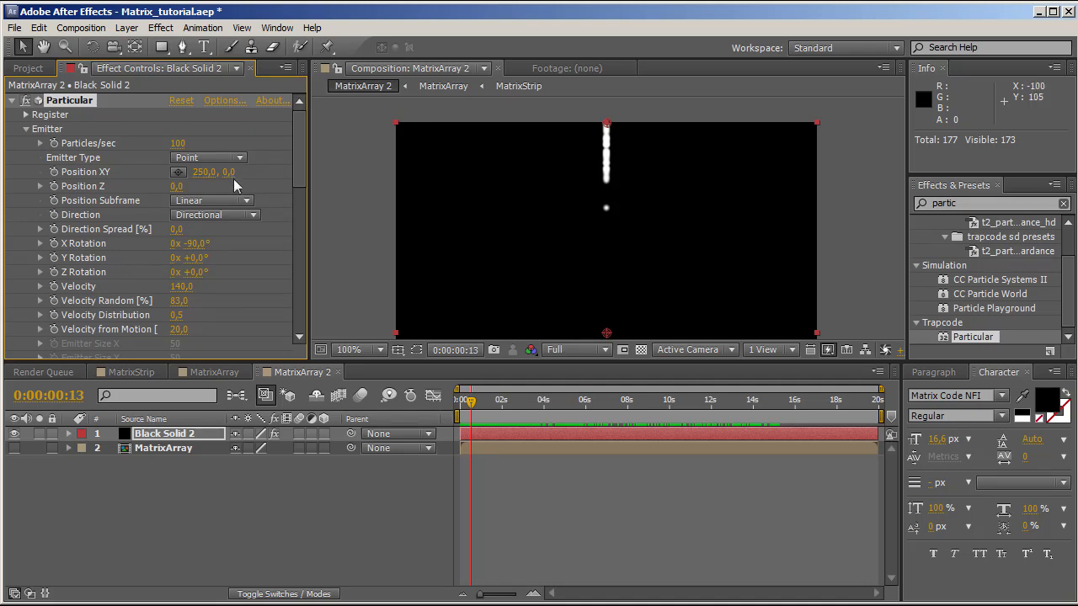
{"action": "left_click", "coordinate": [178, 143]}
{"action": "type", "text": "10"}
{"action": "key", "text": "Return"}
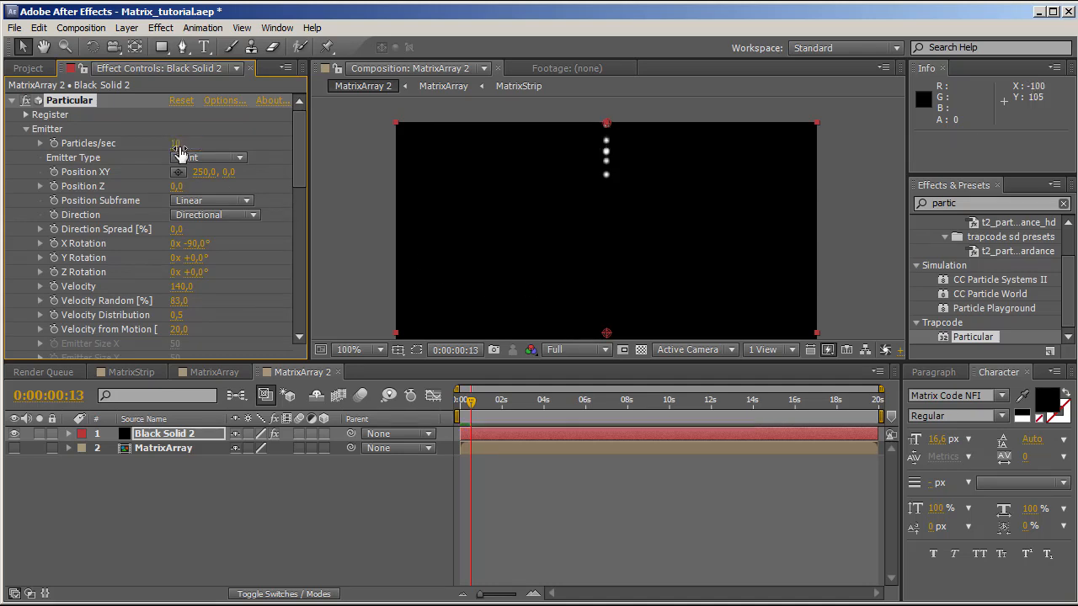
{"action": "left_click", "coordinate": [477, 419]}
{"action": "left_click_drag", "start_coordinate": [478, 418], "coordinate": [444, 441]}
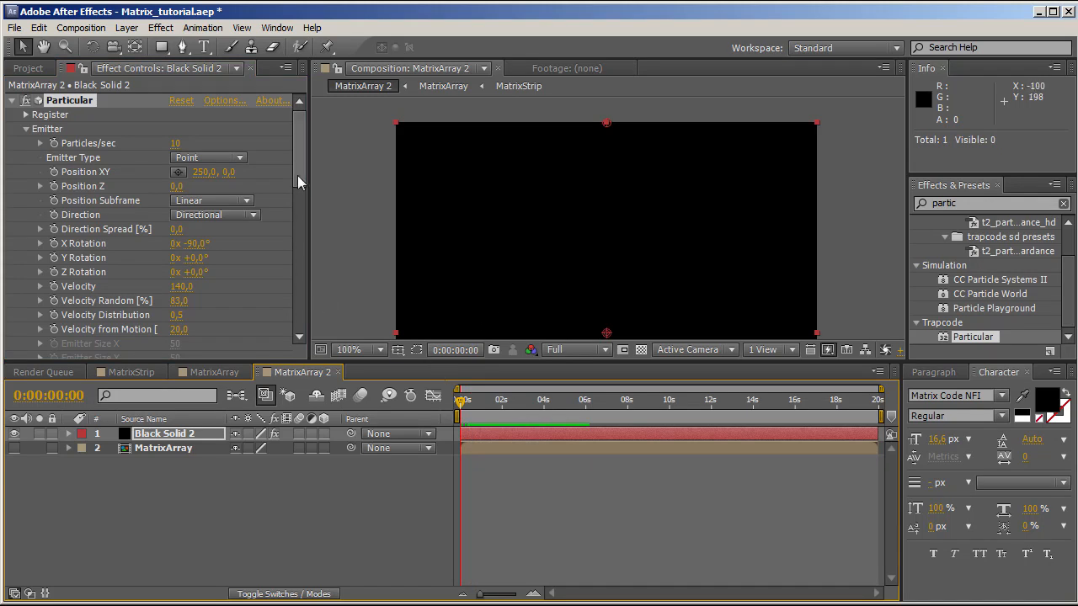
- Look through the available emitter types, keep Point, and play the particles up to 0:00:03:24
{"action": "left_click", "coordinate": [231, 157]}
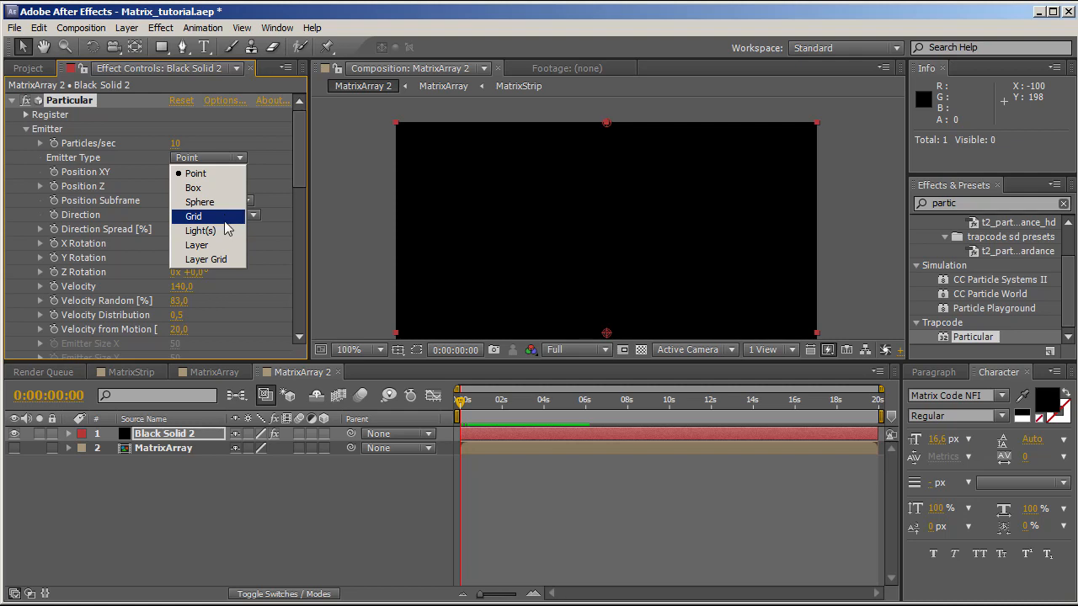
{"action": "left_click", "coordinate": [299, 184]}
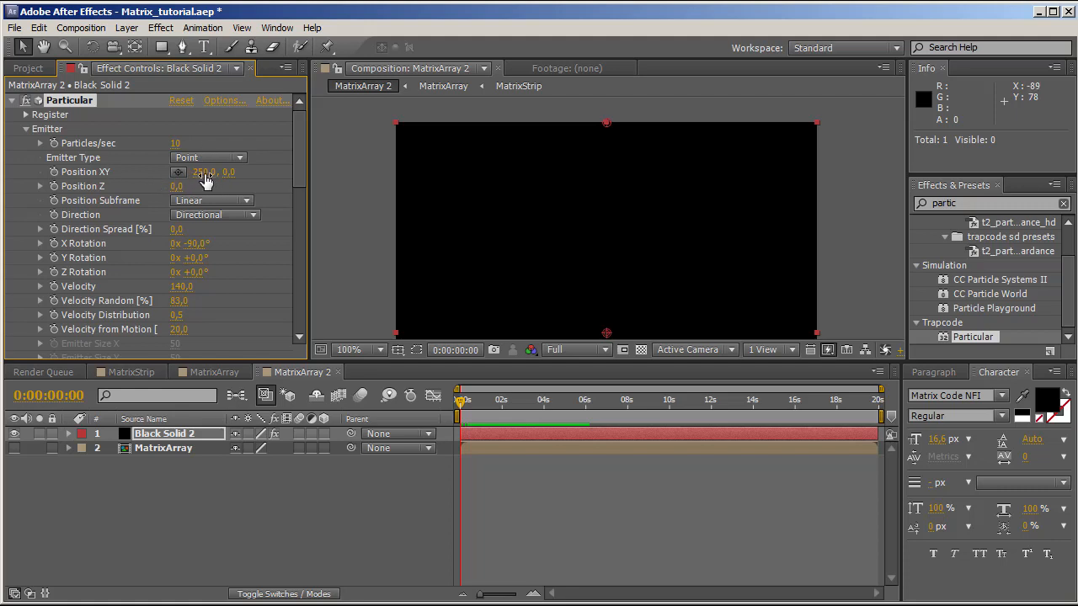
{"action": "key", "text": "space"}
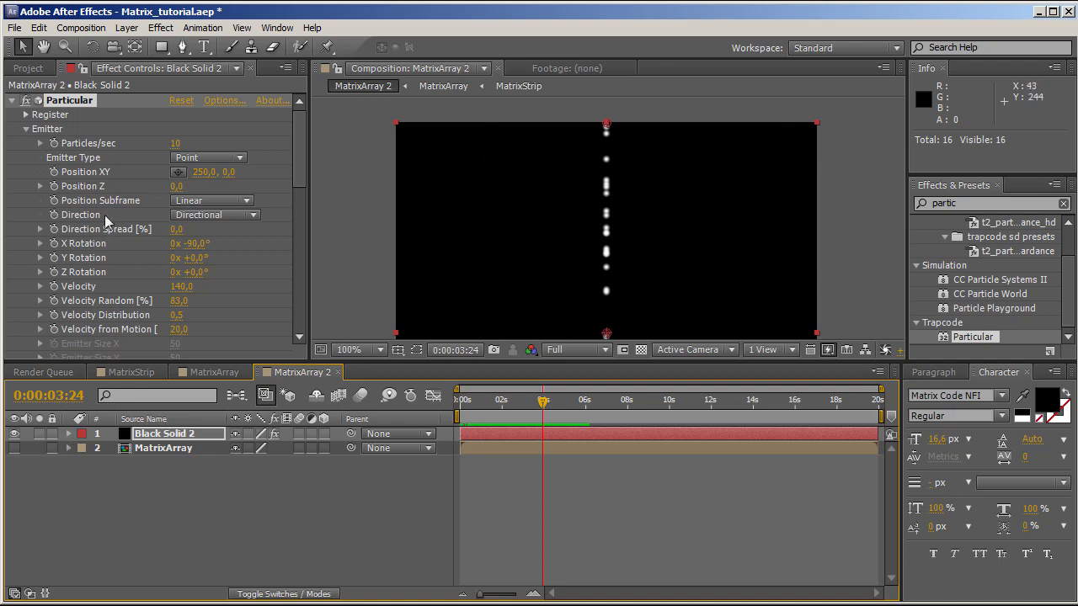
- Add the expression [ Math.random(0,49) * 10, 0] to the emitter's Position XY and dismiss the resulting warning
{"action": "left_click", "coordinate": [54, 171], "text": "alt"}
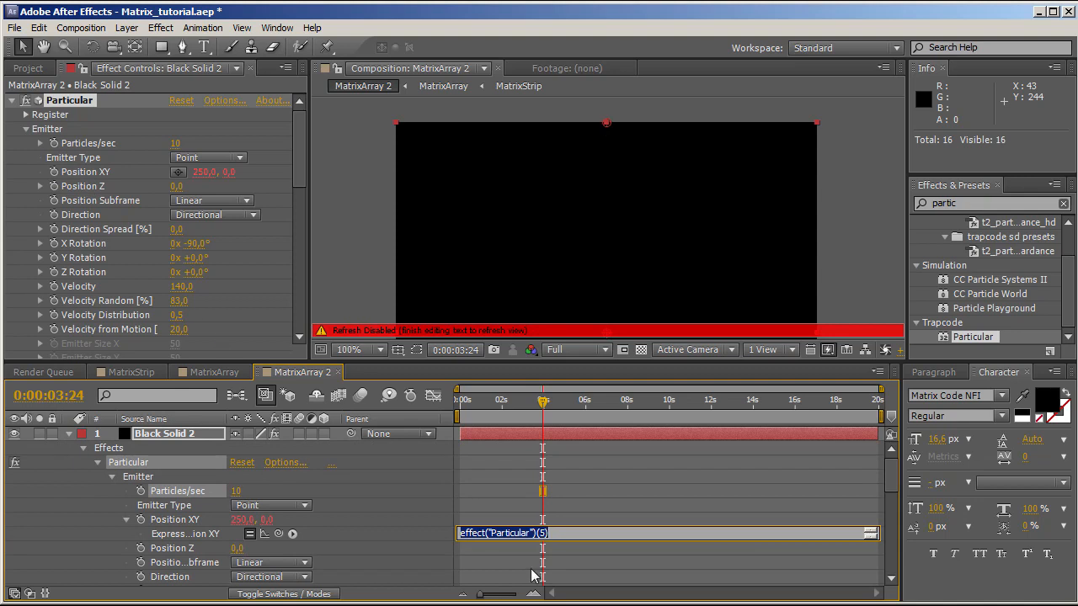
{"action": "key", "text": "BackSpace"}
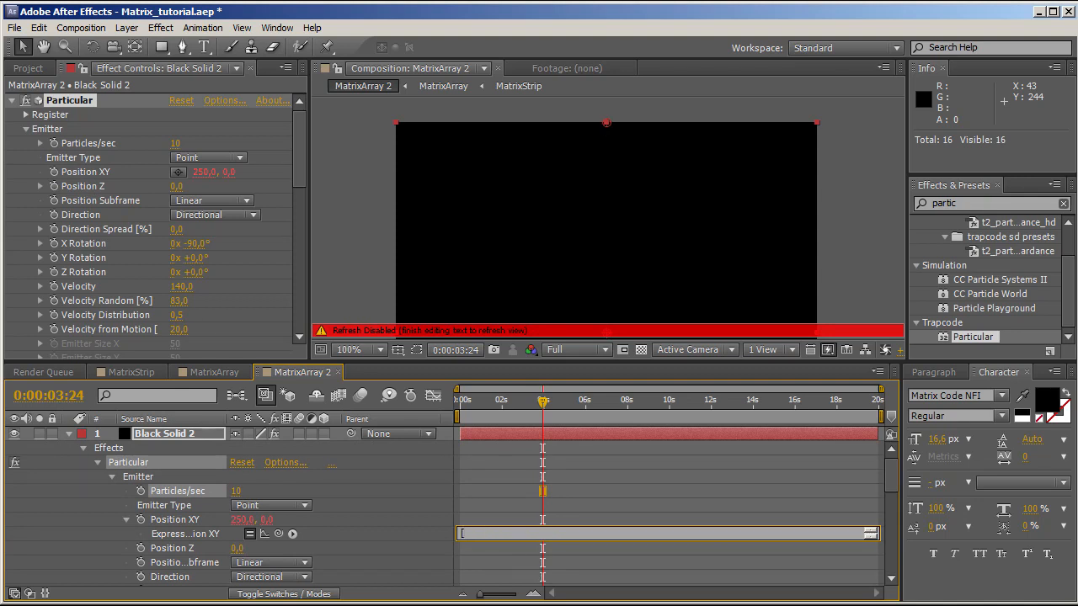
{"action": "type", "text": "[ Math.random(0,49) * 10"}
{"action": "type", "text": ", 0]"}
{"action": "left_click", "coordinate": [531, 575]}
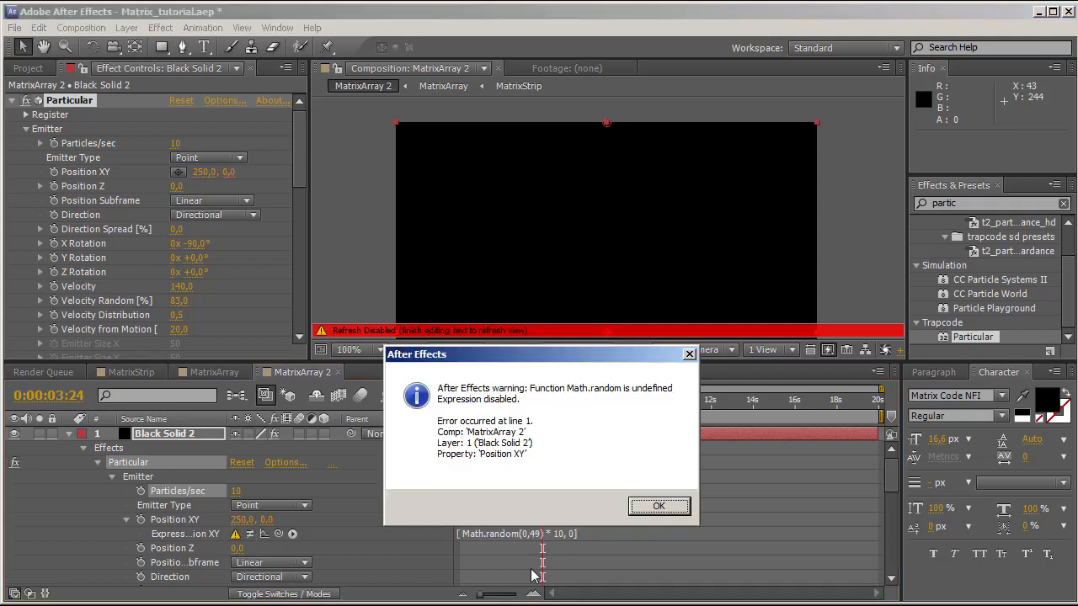
{"action": "left_click", "coordinate": [656, 508]}
- Correct the Position XY expression to [ Math.round(random(0,49)) * 10, 0] and scrub to 0:00:06:02 to view the particles
{"action": "left_click", "coordinate": [491, 534]}
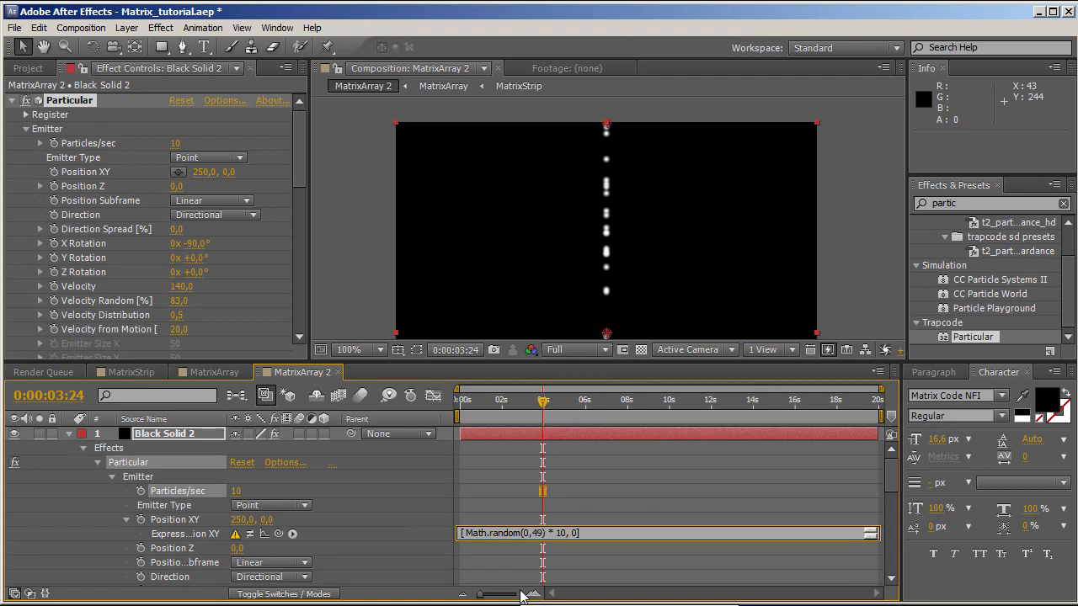
{"action": "type", "text": "round("}
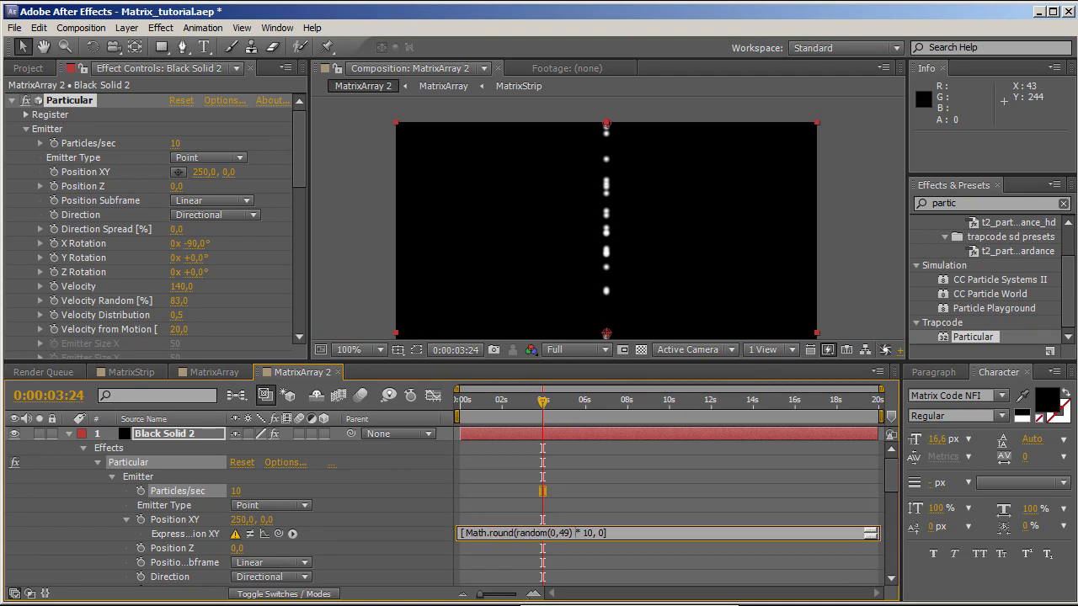
{"action": "type", "text": ")"}
{"action": "key", "text": "KP_Enter"}
{"action": "left_click", "coordinate": [477, 402]}
{"action": "left_click_drag", "start_coordinate": [477, 408], "coordinate": [587, 424]}
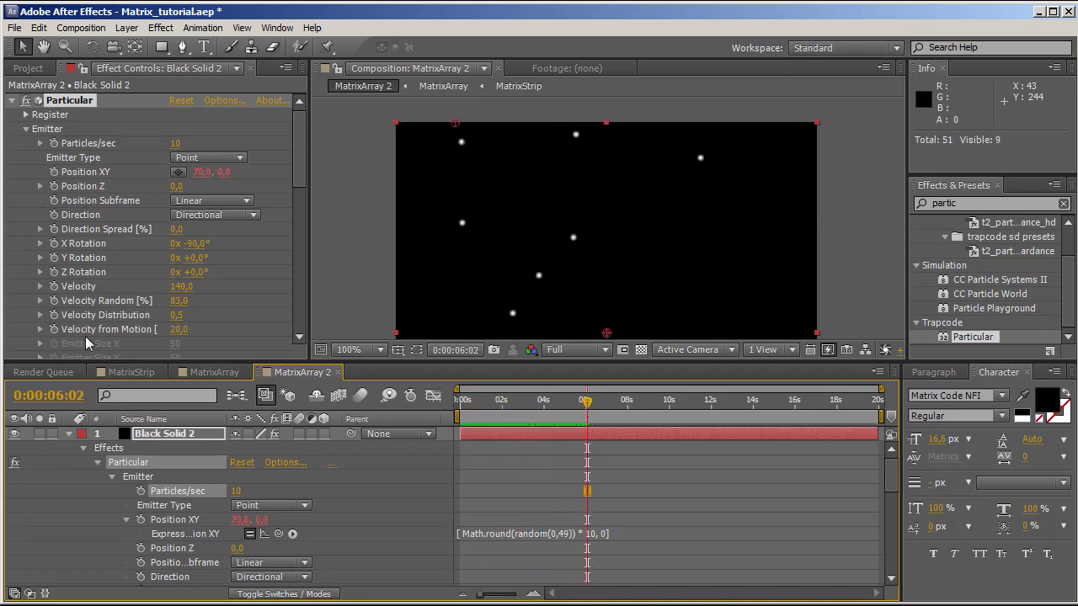
- Set the emitter's Velocity from Motion to 0 and scrub to 0:00:10:19 to check the particle columns
{"action": "left_click", "coordinate": [179, 329]}
{"action": "type", "text": "0"}
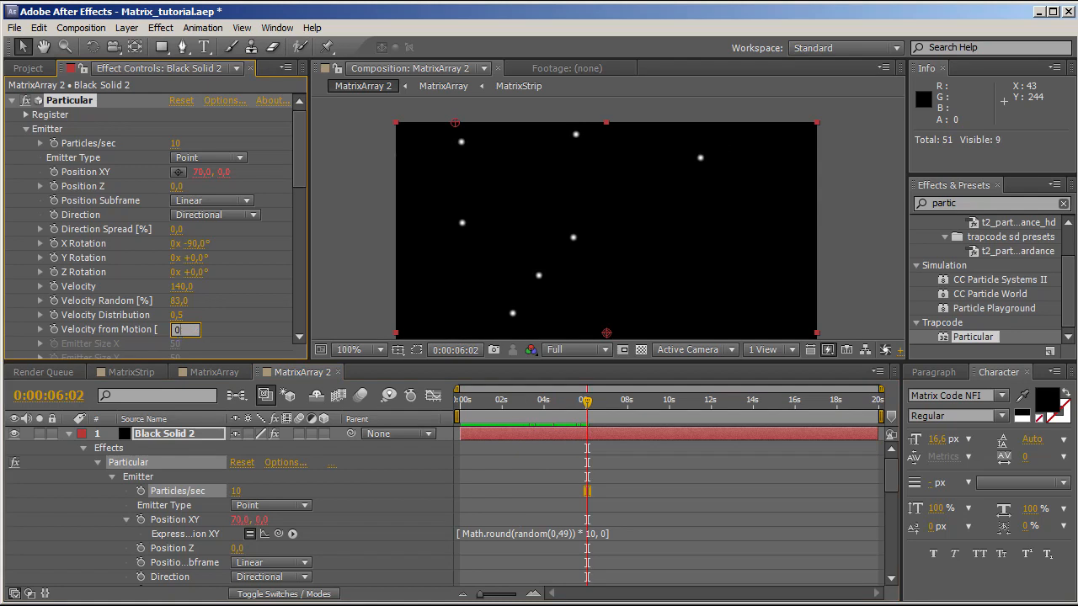
{"action": "key", "text": "Return"}
{"action": "left_click_drag", "start_coordinate": [463, 410], "coordinate": [684, 453]}
- Try an emission rate of 100 particles per second and scrub to 0:00:05:24 to judge the density
{"action": "left_click", "coordinate": [177, 144]}
{"action": "type", "text": "100"}
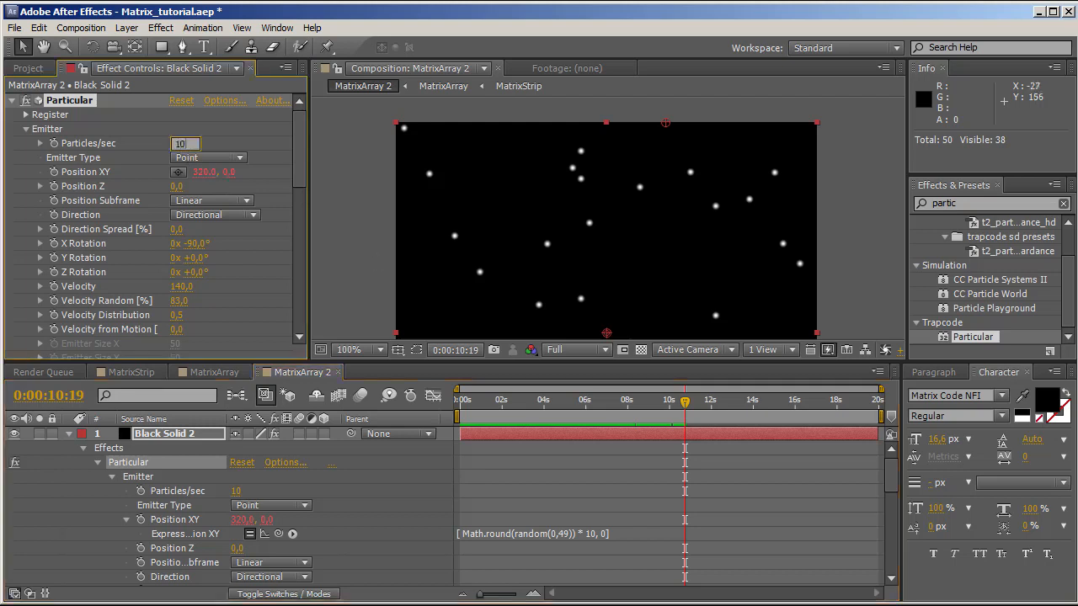
{"action": "key", "text": "Return"}
{"action": "left_click_drag", "start_coordinate": [551, 407], "coordinate": [585, 425]}
- Set the emitter to 20 particles per second, preview it up to 0:00:06:09, and return to 0:00:00:08
{"action": "left_click", "coordinate": [179, 143]}
{"action": "type", "text": "20"}
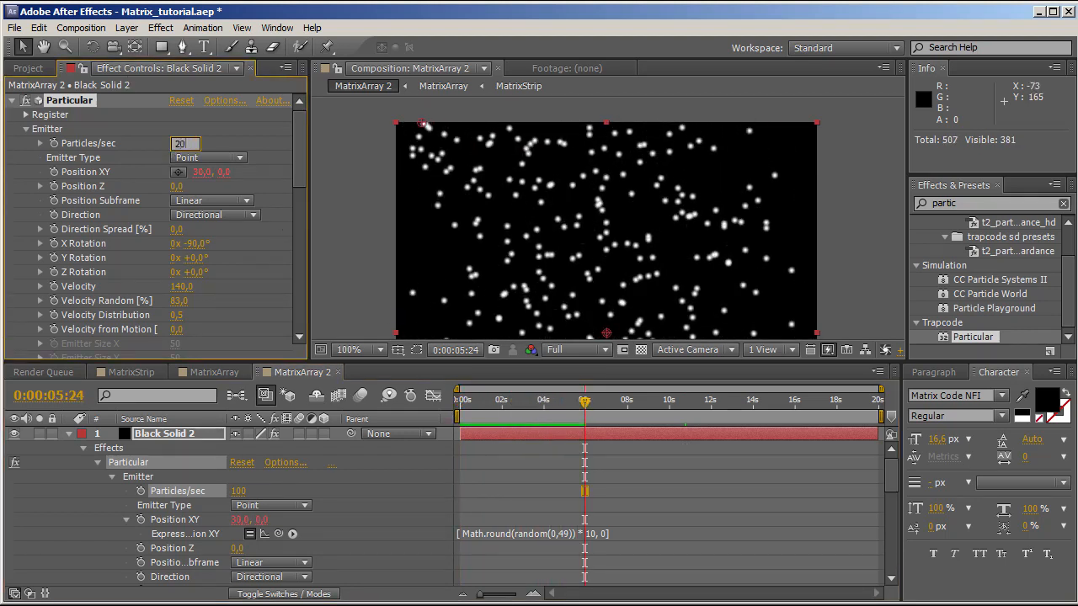
{"action": "key", "text": "Return"}
{"action": "left_click_drag", "start_coordinate": [466, 415], "coordinate": [593, 417]}
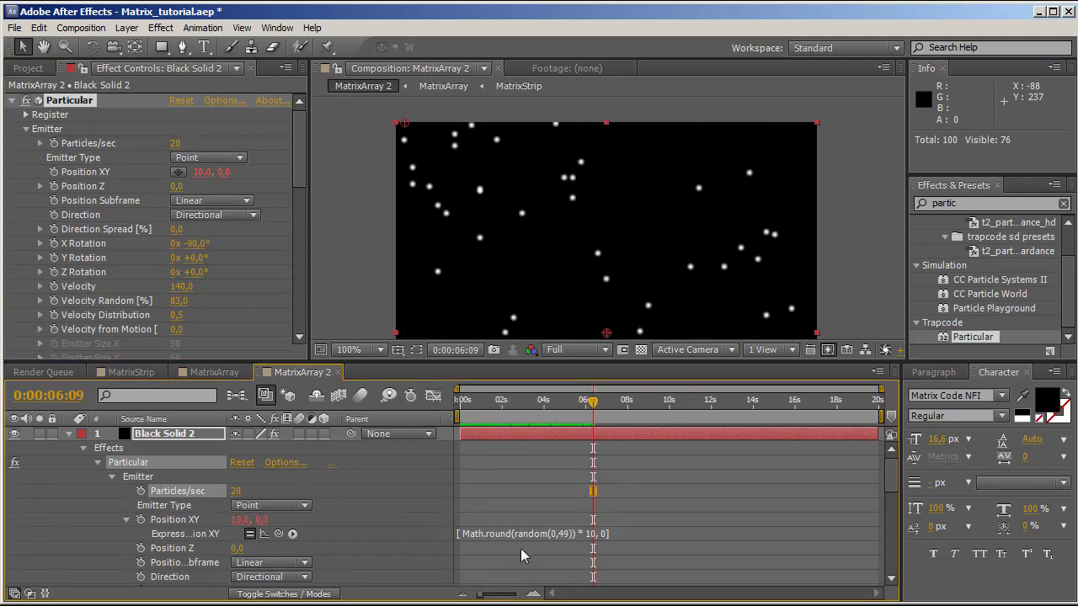
{"action": "left_click_drag", "start_coordinate": [473, 416], "coordinate": [467, 413]}
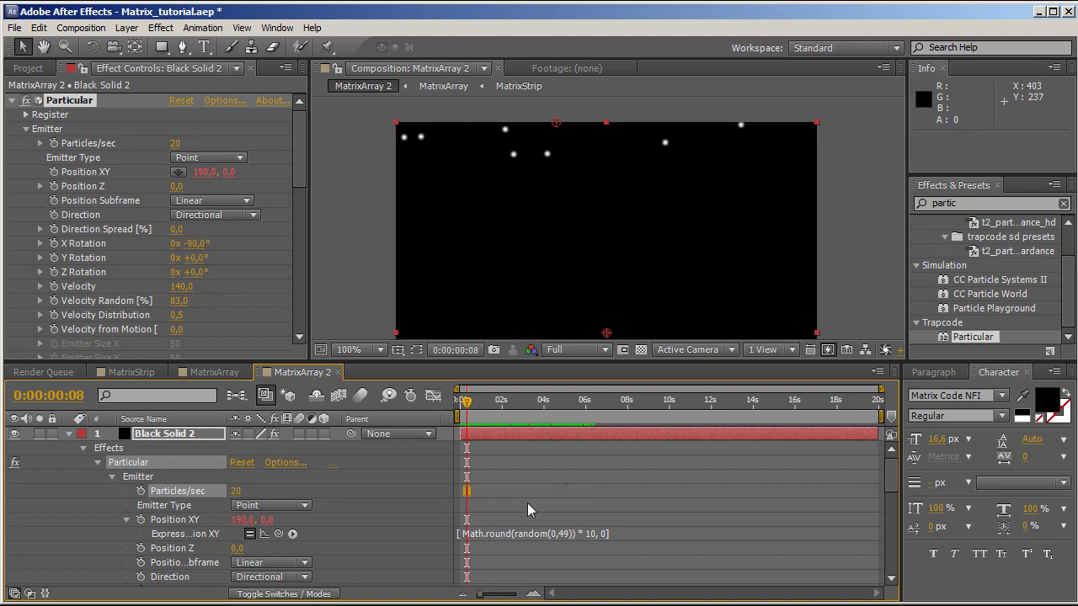
- Offset the Position XY expression to [5 + Math.round(random(0,49)) * 10, 0] and scrub through the timeline to check the columns
{"action": "left_click", "coordinate": [465, 533]}
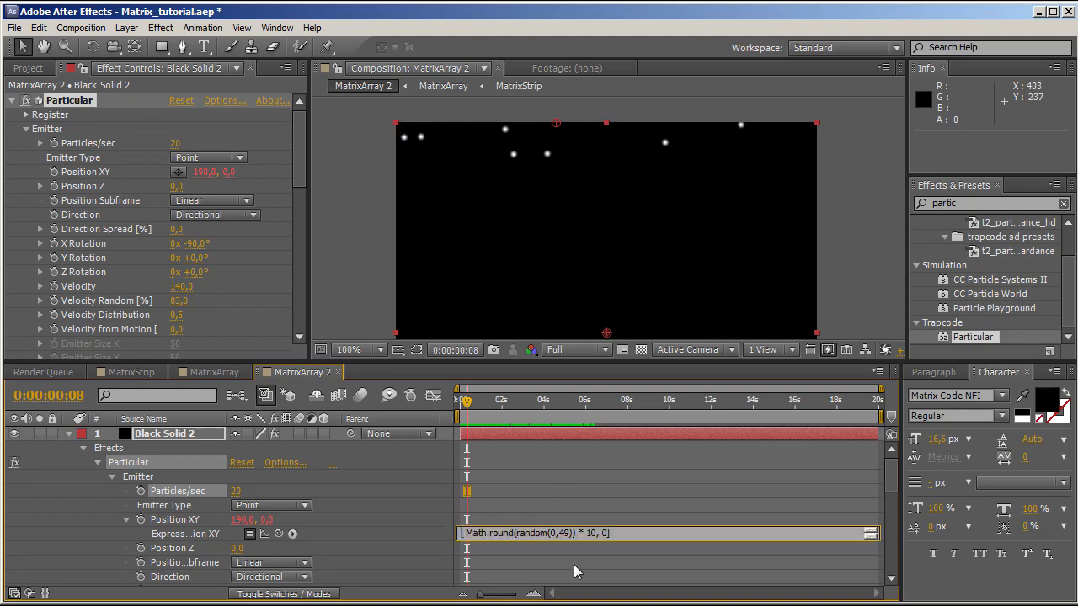
{"action": "type", "text": "5 +"}
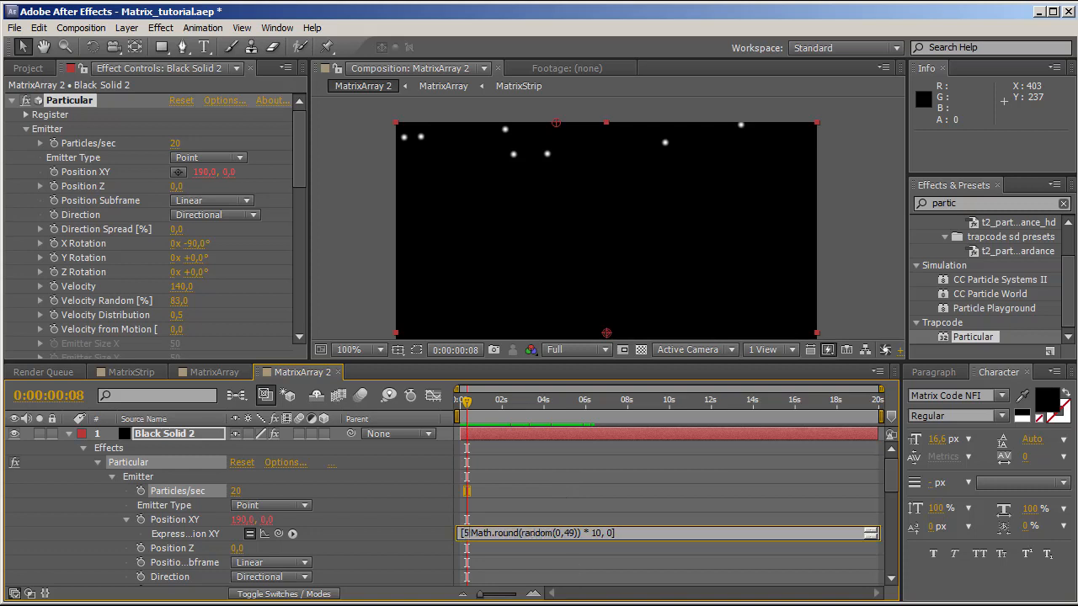
{"action": "left_click", "coordinate": [574, 564]}
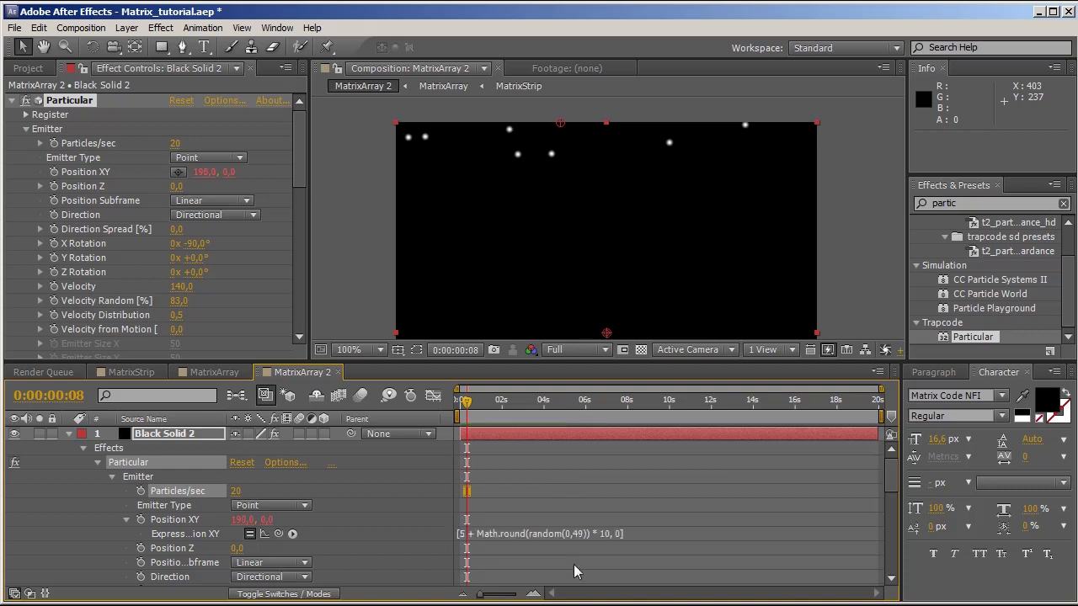
{"action": "left_click_drag", "start_coordinate": [469, 404], "coordinate": [592, 426]}
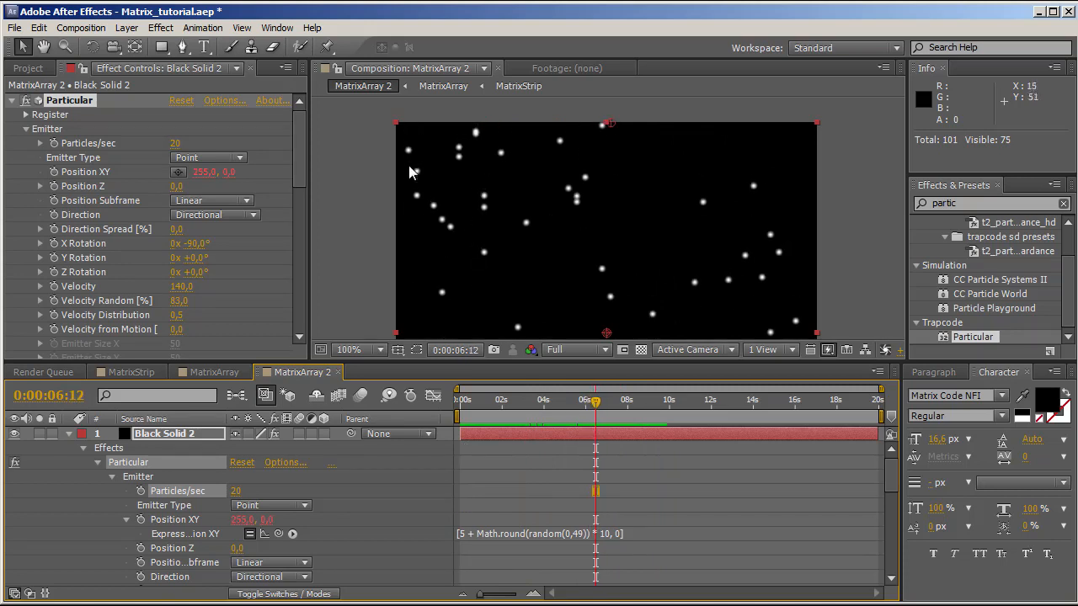
{"action": "left_click_drag", "start_coordinate": [595, 402], "coordinate": [699, 409]}
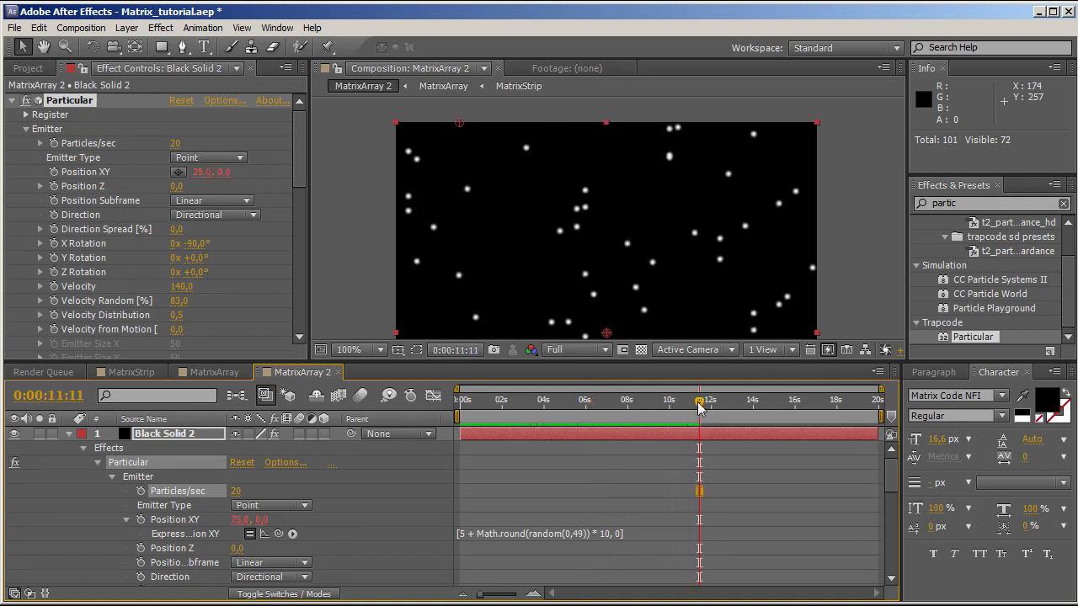
{"action": "left_click_drag", "start_coordinate": [497, 401], "coordinate": [473, 415]}
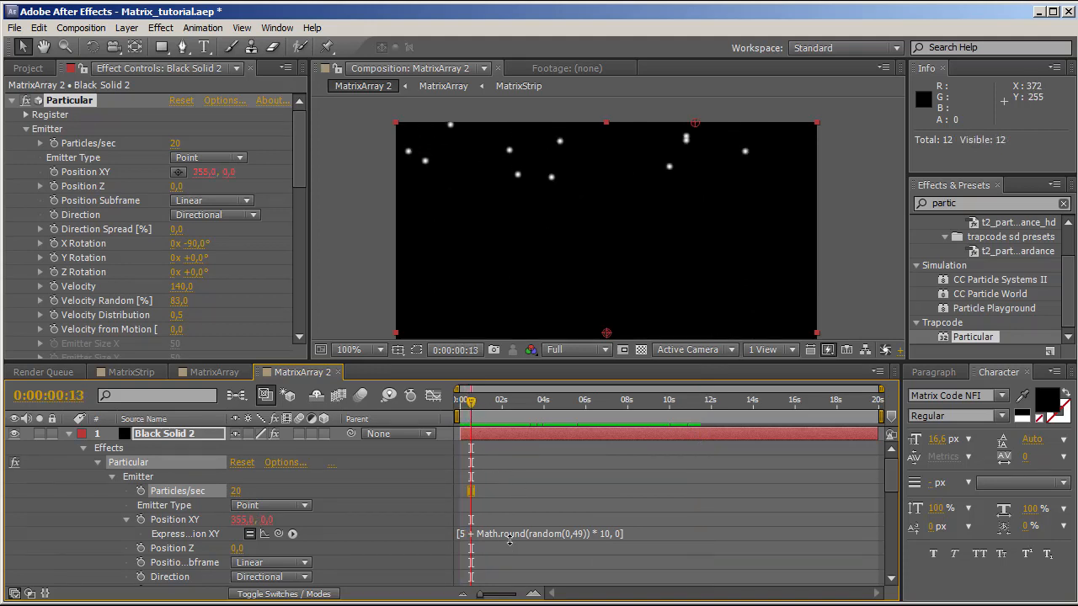
- Replace round with floor in the Position XY expression and scrub up to 0:00:15:00 to check the columns
{"action": "left_click", "coordinate": [517, 535]}
{"action": "left_click", "coordinate": [508, 532]}
{"action": "key", "text": "shift+Right"}
{"action": "key", "text": "shift+Right"}
{"action": "key", "text": "shift+Right"}
{"action": "key", "text": "shift+Right"}
{"action": "key", "text": "shift+Right"}
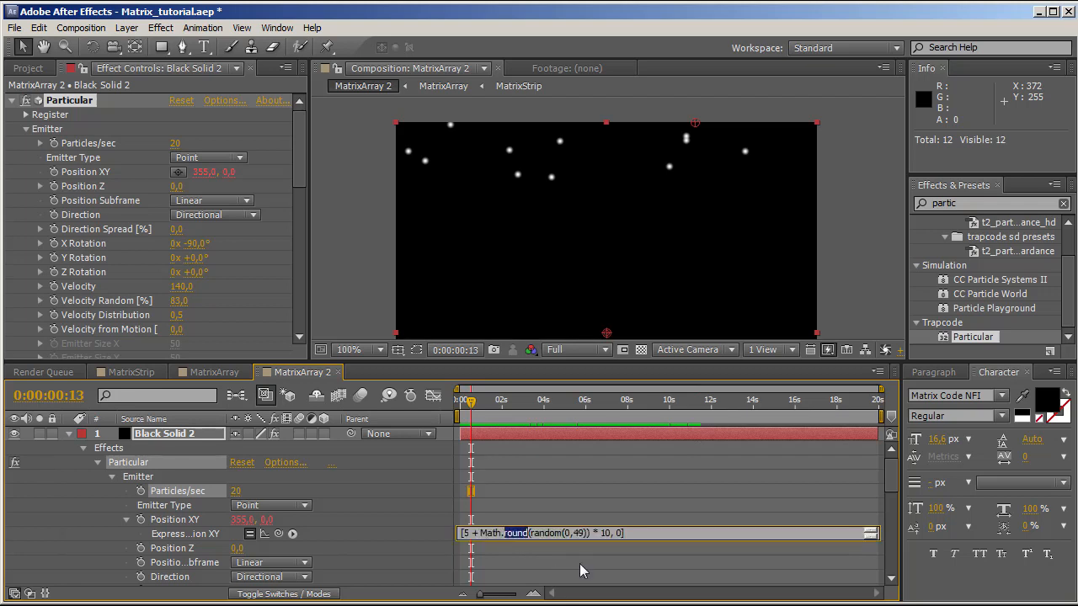
{"action": "type", "text": "floor"}
{"action": "key", "text": "KP_Enter"}
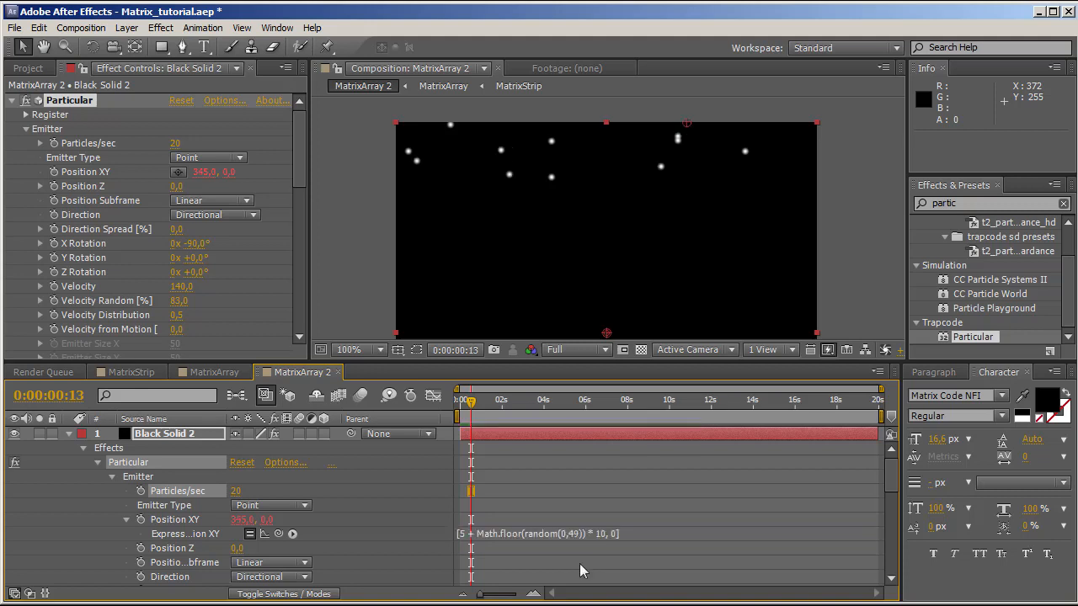
{"action": "left_click_drag", "start_coordinate": [471, 401], "coordinate": [613, 416]}
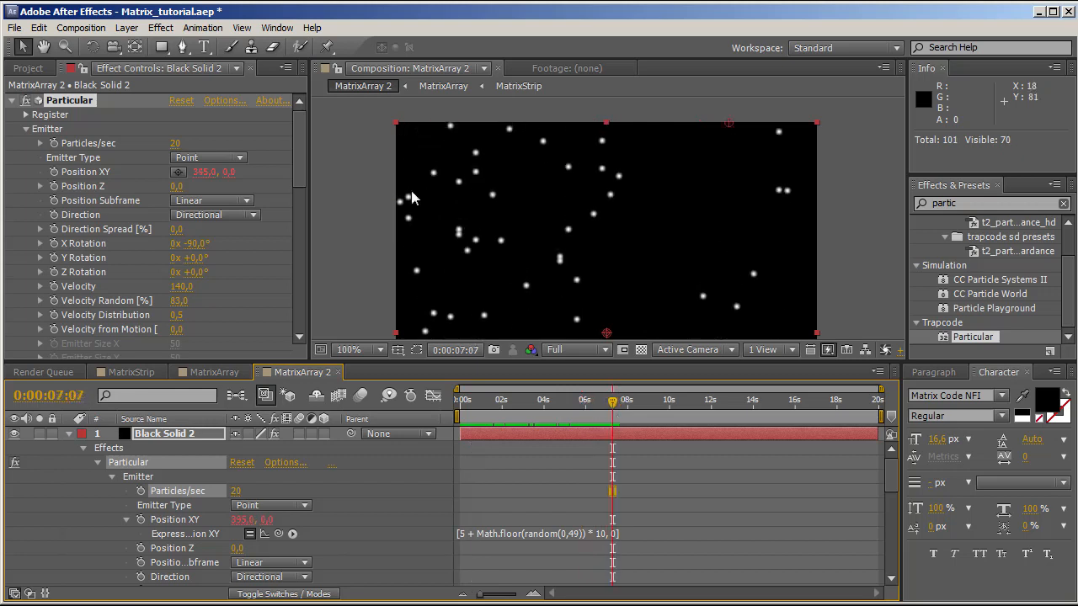
{"action": "left_click_drag", "start_coordinate": [630, 408], "coordinate": [684, 408]}
{"action": "left_click_drag", "start_coordinate": [720, 410], "coordinate": [774, 407]}
- Raise the random upper limit in the Position XY expression to 50 and scrub to 0:00:04:20
{"action": "left_click", "coordinate": [582, 536]}
{"action": "left_click", "coordinate": [579, 536]}
{"action": "key", "text": "BackSpace"}
{"action": "key", "text": "BackSpace"}
{"action": "type", "text": "50"}
{"action": "left_click", "coordinate": [579, 543]}
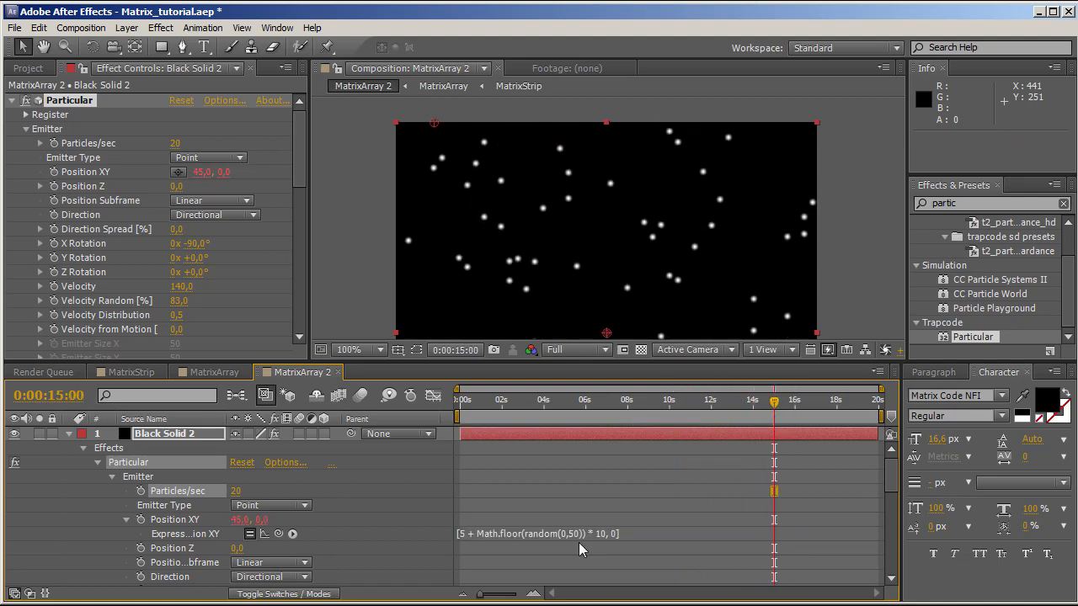
{"action": "left_click_drag", "start_coordinate": [542, 413], "coordinate": [560, 438]}
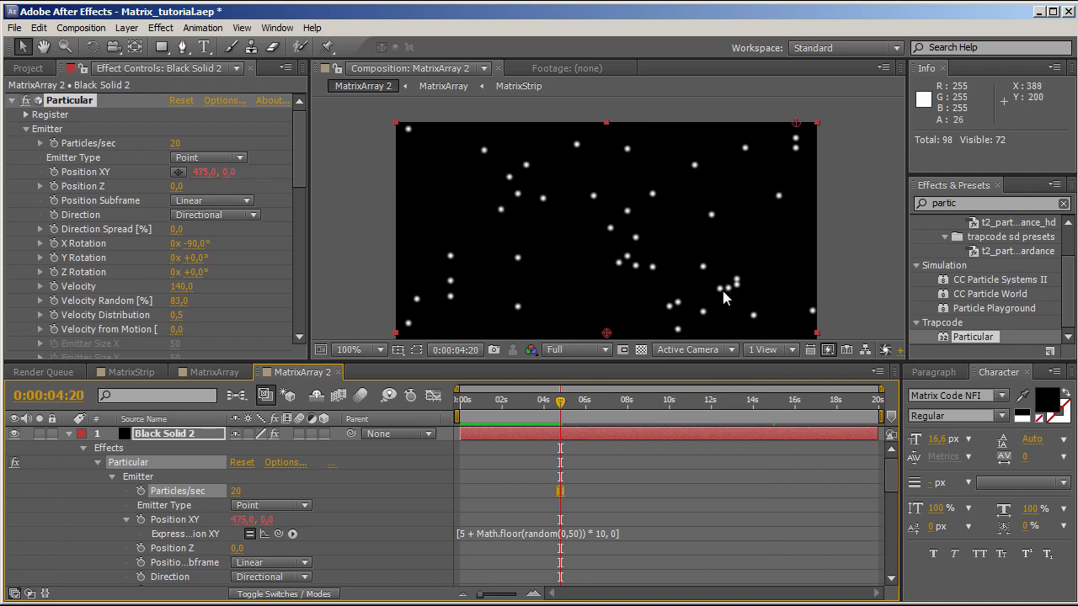
- Increase the main particles' Size to 8 and scrub to 0:00:04:07
{"action": "left_click_drag", "start_coordinate": [301, 176], "coordinate": [293, 269]}
{"action": "left_click_drag", "start_coordinate": [176, 240], "coordinate": [180, 240]}
{"action": "mouse_move", "coordinate": [543, 419]}
{"action": "left_mouse_down"}
{"action": "mouse_move", "coordinate": [471, 415]}
{"action": "mouse_move", "coordinate": [549, 415]}
{"action": "left_mouse_up"}
- Collapse the Emitter and Particle settings and set the Aux System to emit Continously
{"action": "left_click_drag", "start_coordinate": [301, 222], "coordinate": [301, 107]}
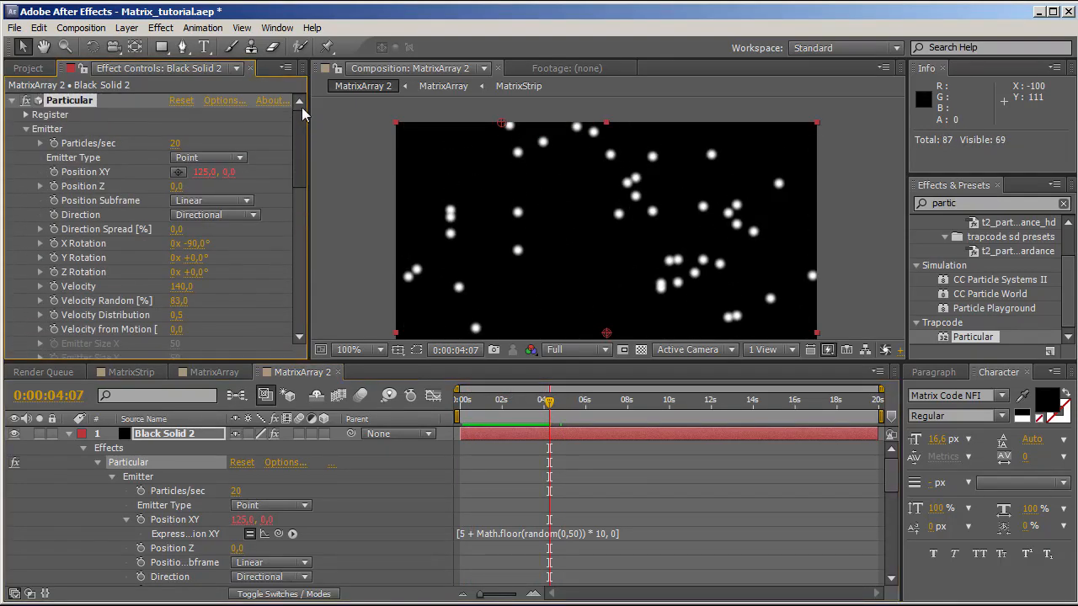
{"action": "left_click", "coordinate": [25, 129]}
{"action": "left_click", "coordinate": [26, 143]}
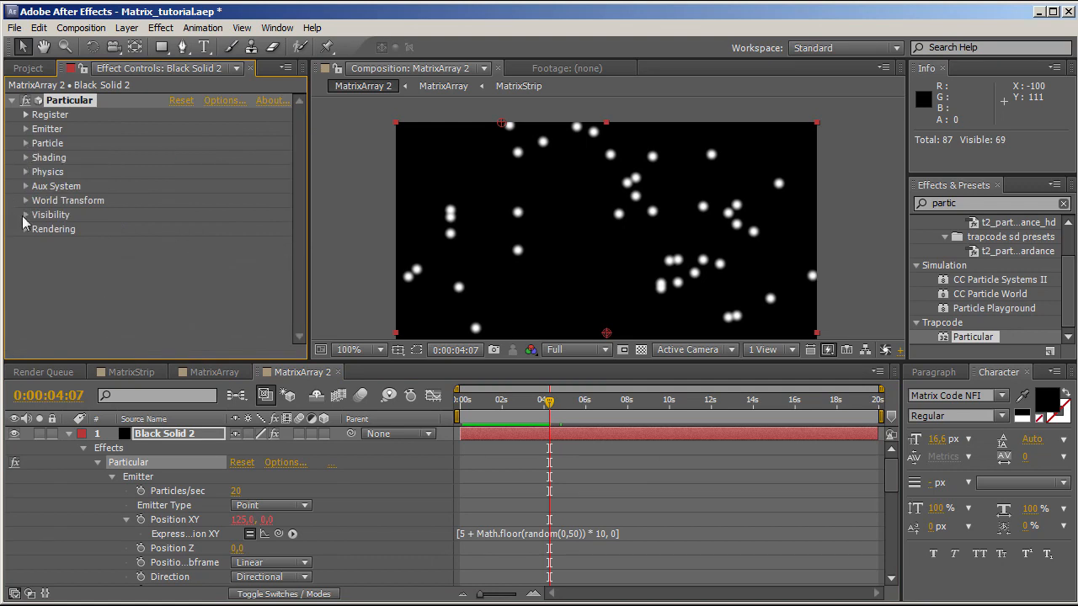
{"action": "left_click", "coordinate": [26, 186]}
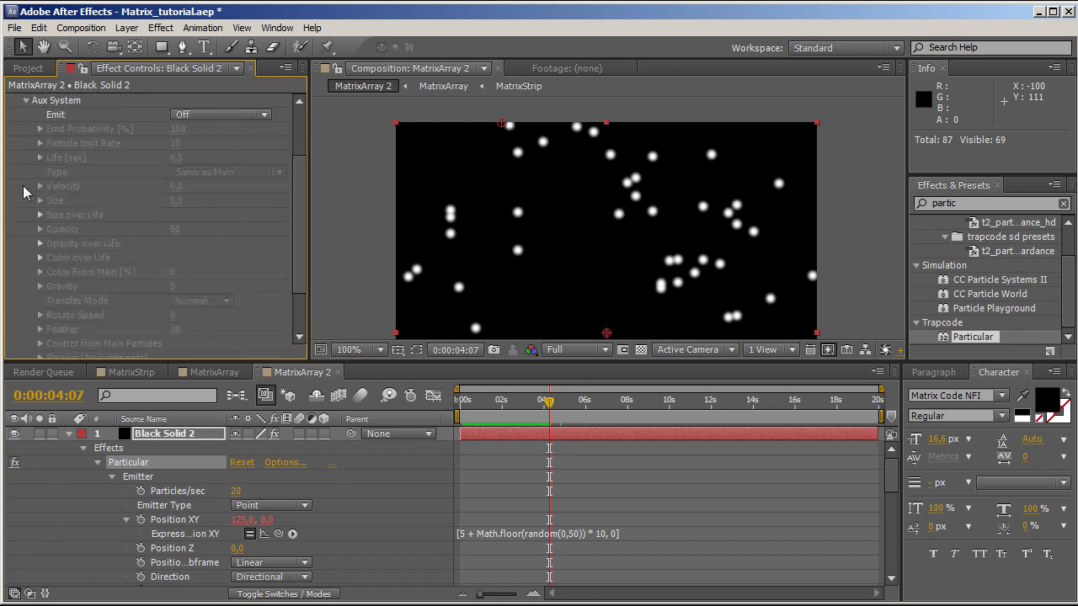
{"action": "left_click", "coordinate": [240, 115]}
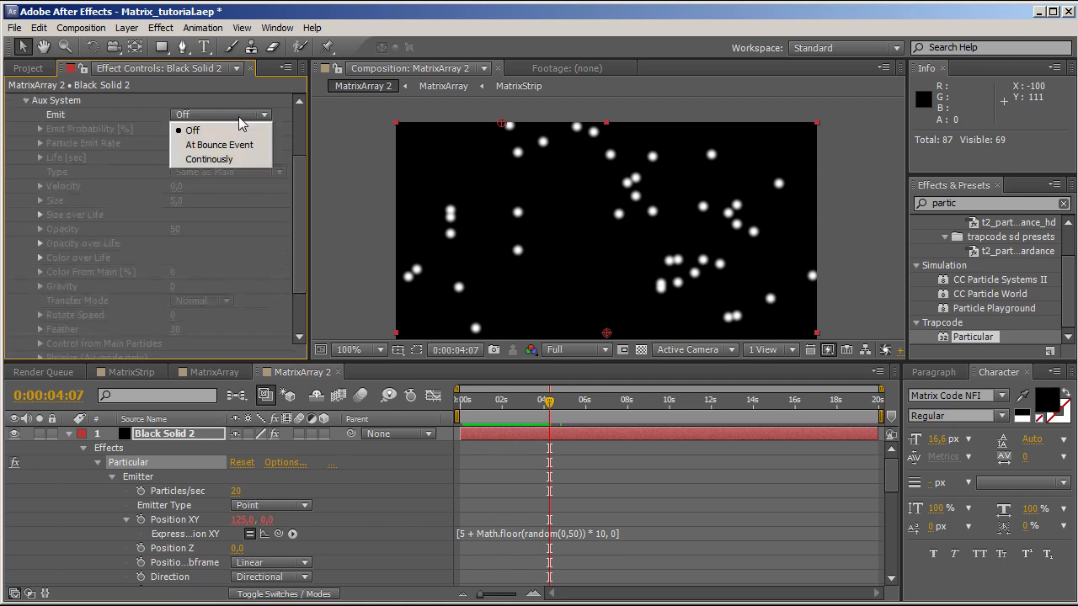
{"action": "left_click", "coordinate": [216, 159]}
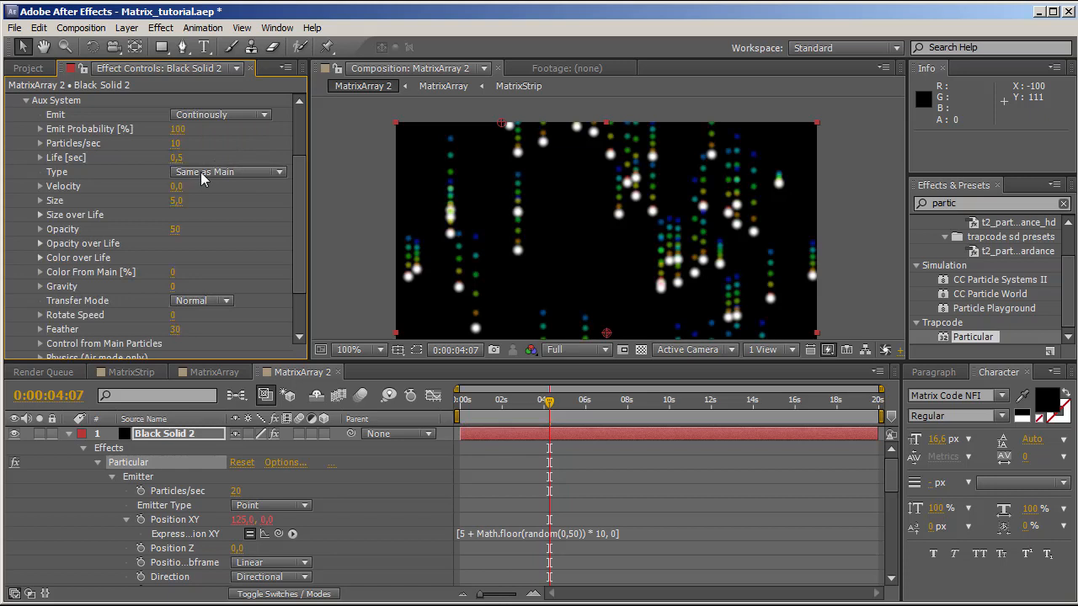
- Apply the white-to-black Color over Life gradient to the aux particles and set its birth color to 717171
{"action": "mouse_move", "coordinate": [296, 243]}
{"action": "left_mouse_down"}
{"action": "mouse_move", "coordinate": [292, 289]}
{"action": "mouse_move", "coordinate": [292, 242]}
{"action": "left_mouse_up"}
{"action": "left_click", "coordinate": [40, 258]}
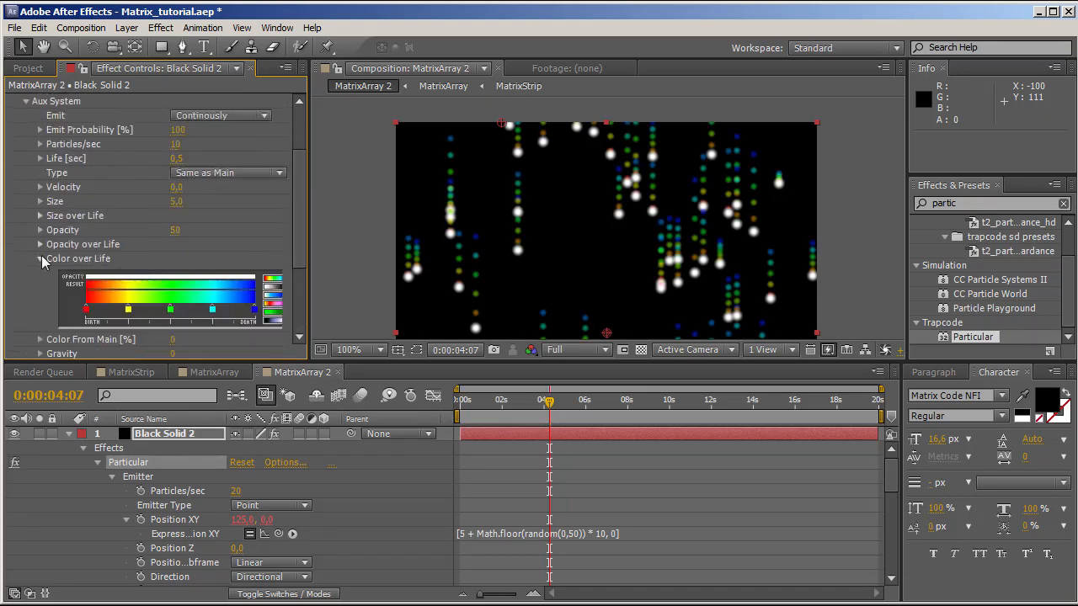
{"action": "left_click", "coordinate": [273, 288]}
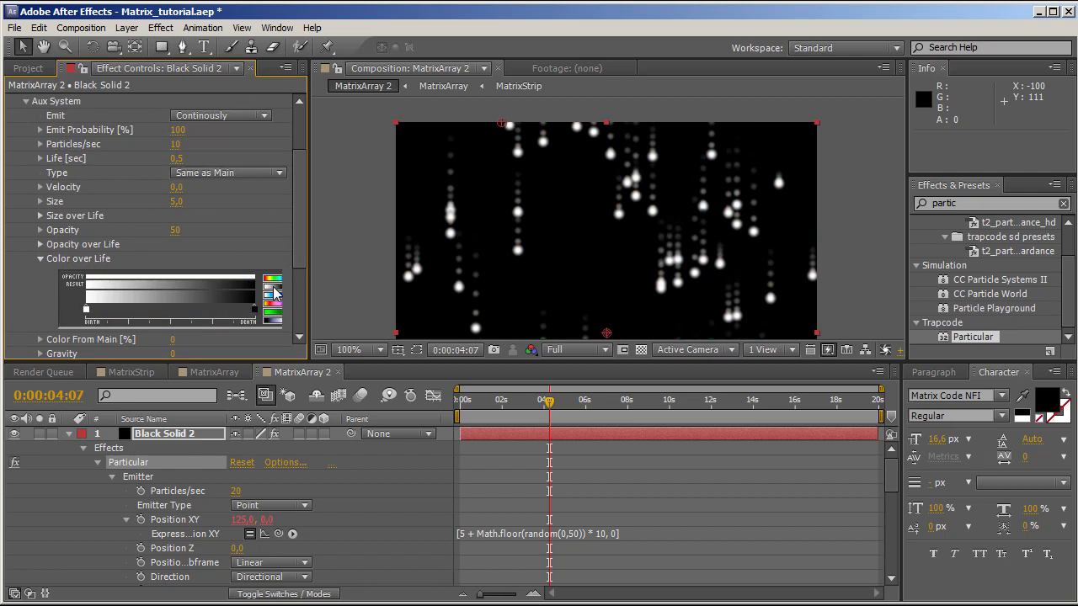
{"action": "double_click", "coordinate": [88, 308]}
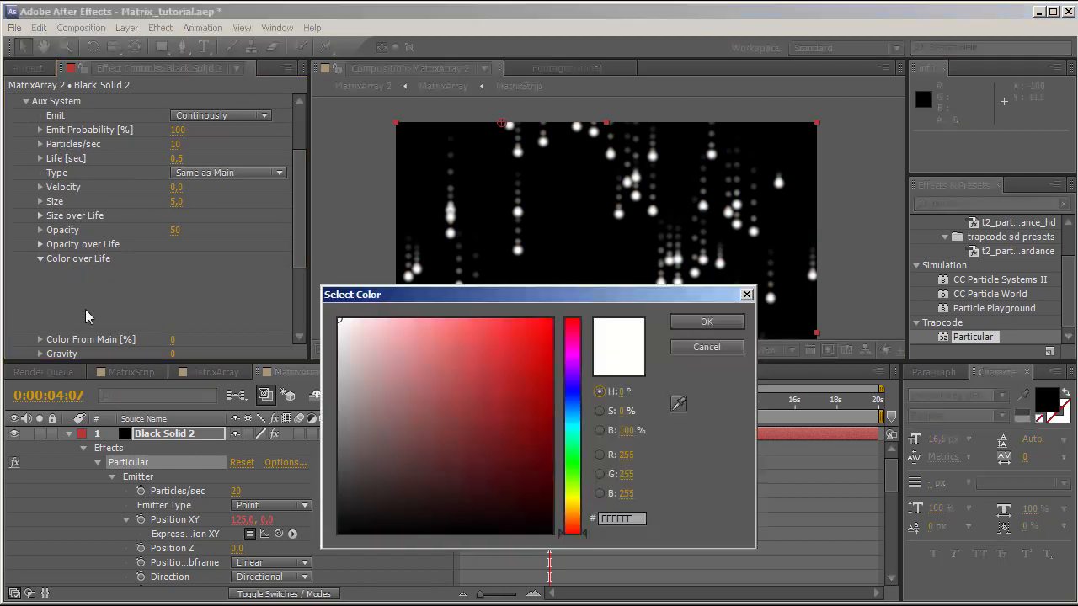
{"action": "left_click_drag", "start_coordinate": [390, 340], "coordinate": [245, 445]}
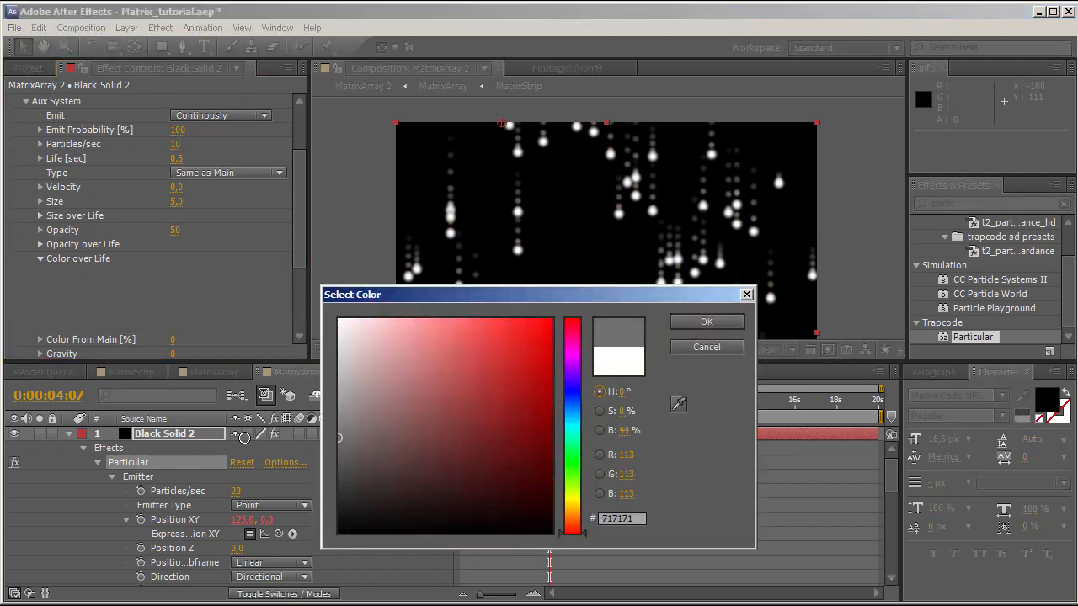
{"action": "left_click", "coordinate": [705, 321]}
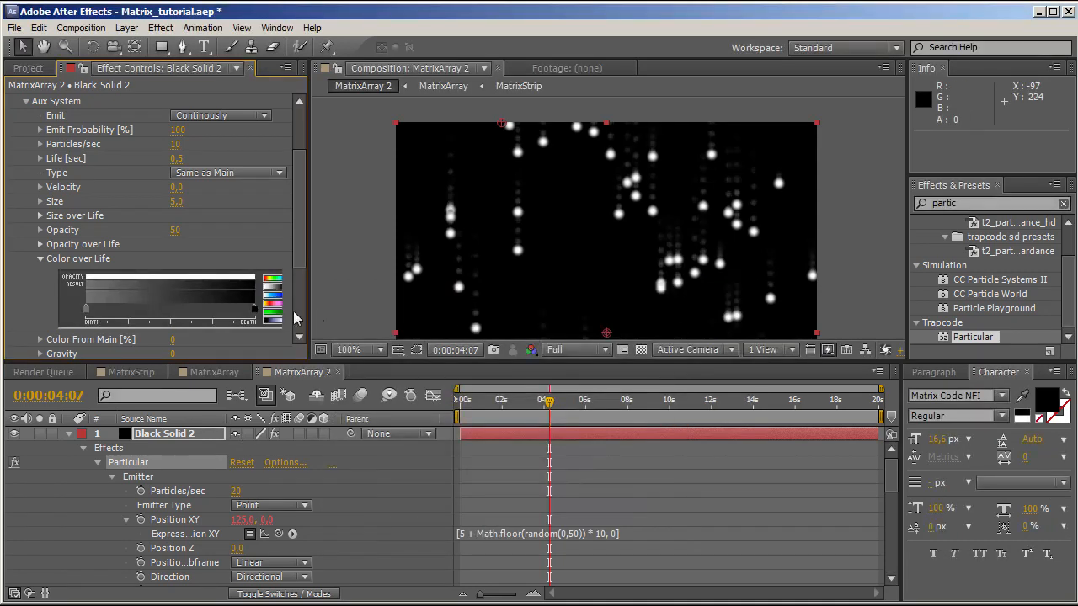
- Set the aux particles' Size to 8 and their rate to 48 particles per second
{"action": "mouse_move", "coordinate": [302, 247]}
{"action": "left_mouse_down"}
{"action": "mouse_move", "coordinate": [301, 258]}
{"action": "mouse_move", "coordinate": [302, 249]}
{"action": "left_mouse_up"}
{"action": "left_click_drag", "start_coordinate": [179, 200], "coordinate": [182, 198]}
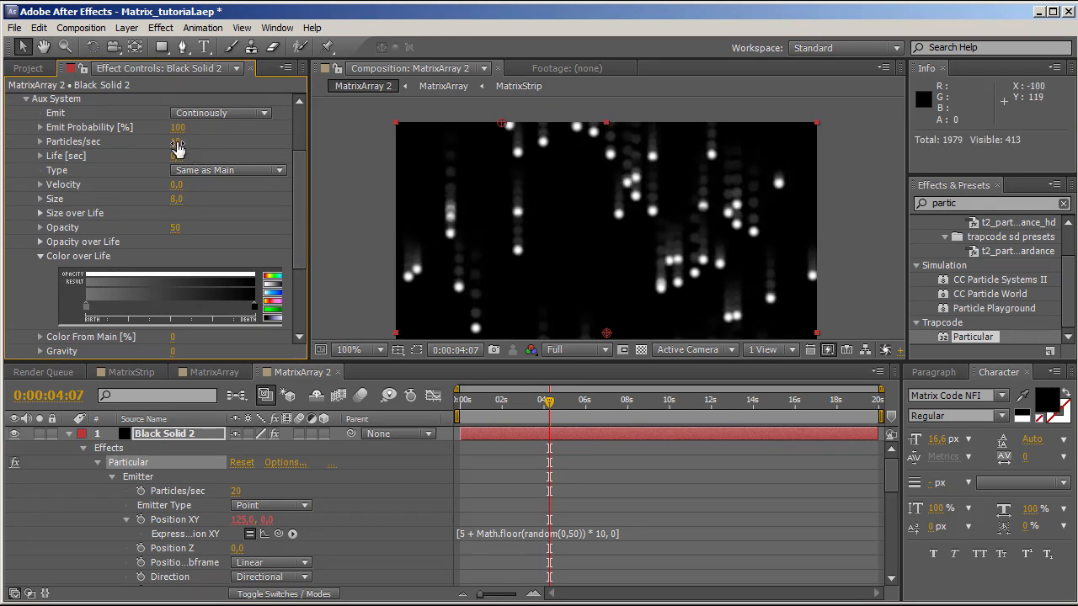
{"action": "left_click_drag", "start_coordinate": [175, 142], "coordinate": [209, 142]}
- Set the Transfer Mode to Add for both the aux particles and the main particles
{"action": "left_click_drag", "start_coordinate": [297, 200], "coordinate": [299, 258]}
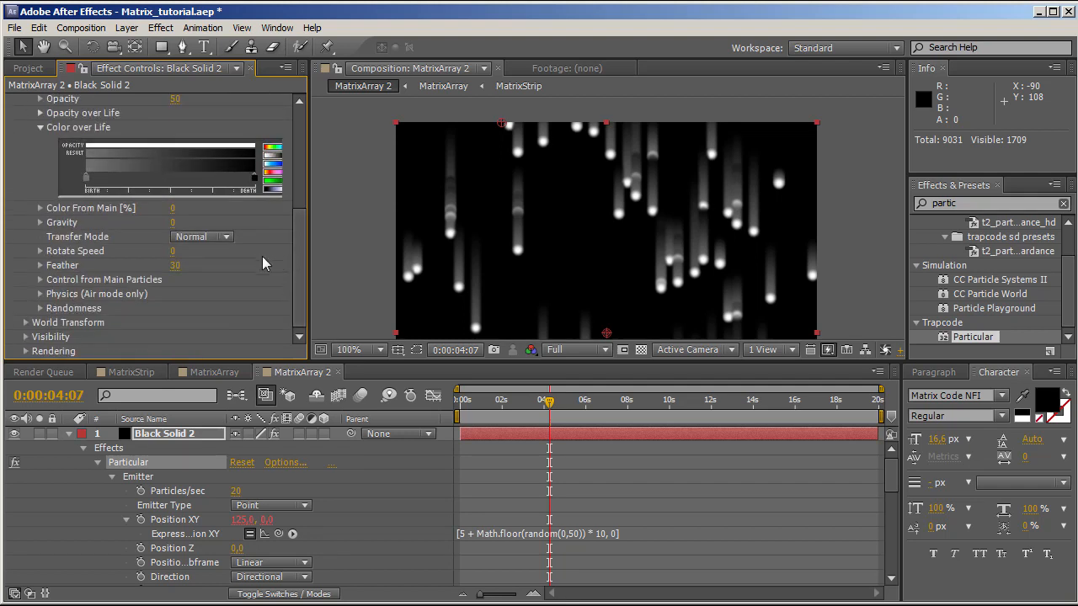
{"action": "left_click", "coordinate": [225, 239]}
{"action": "left_click", "coordinate": [210, 265]}
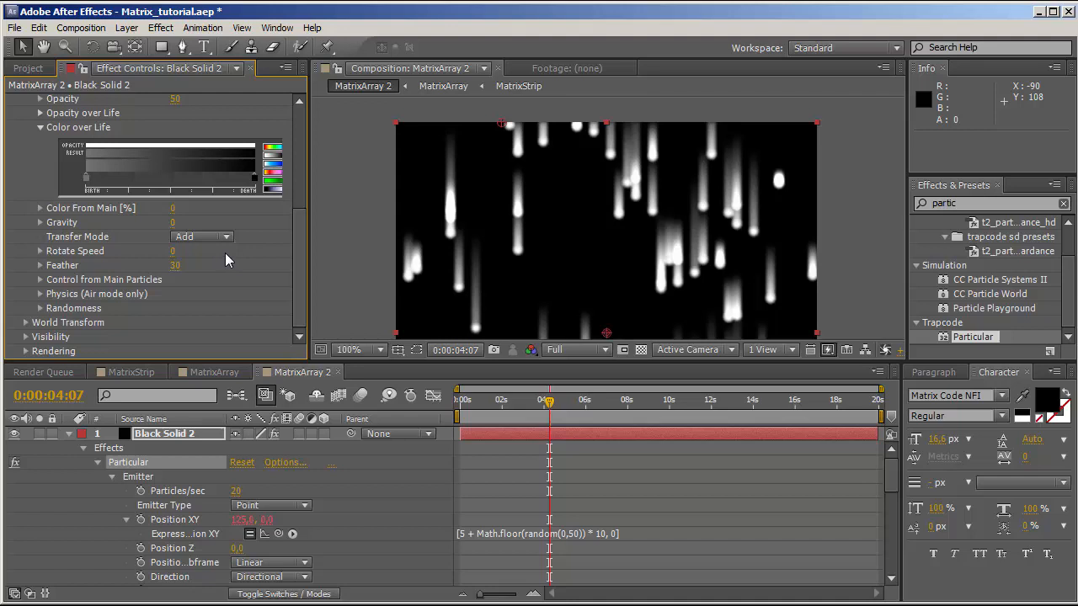
{"action": "left_click_drag", "start_coordinate": [296, 249], "coordinate": [294, 159]}
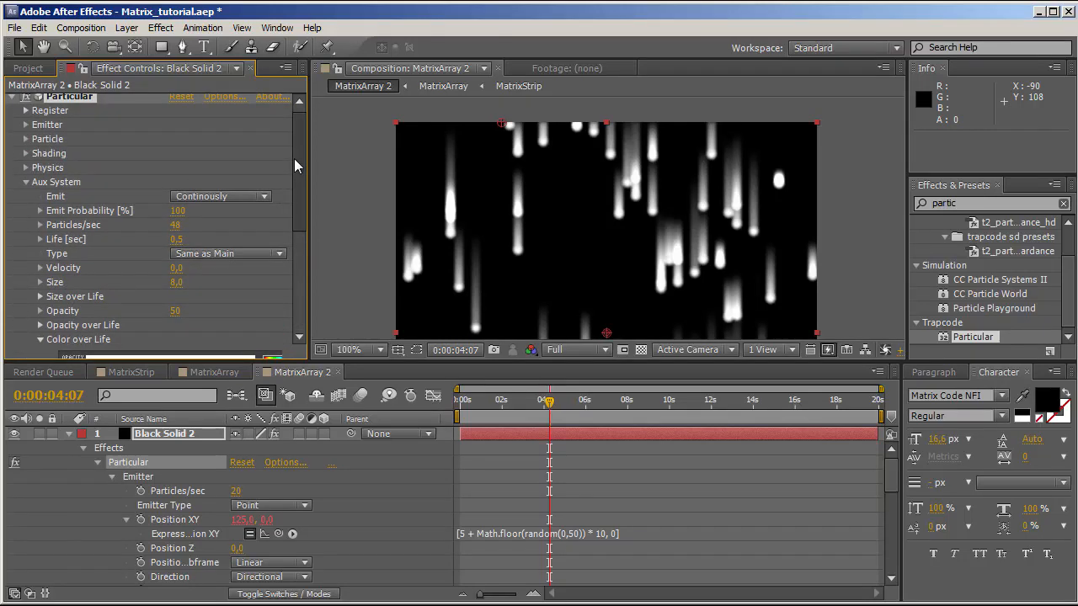
{"action": "left_click", "coordinate": [25, 139]}
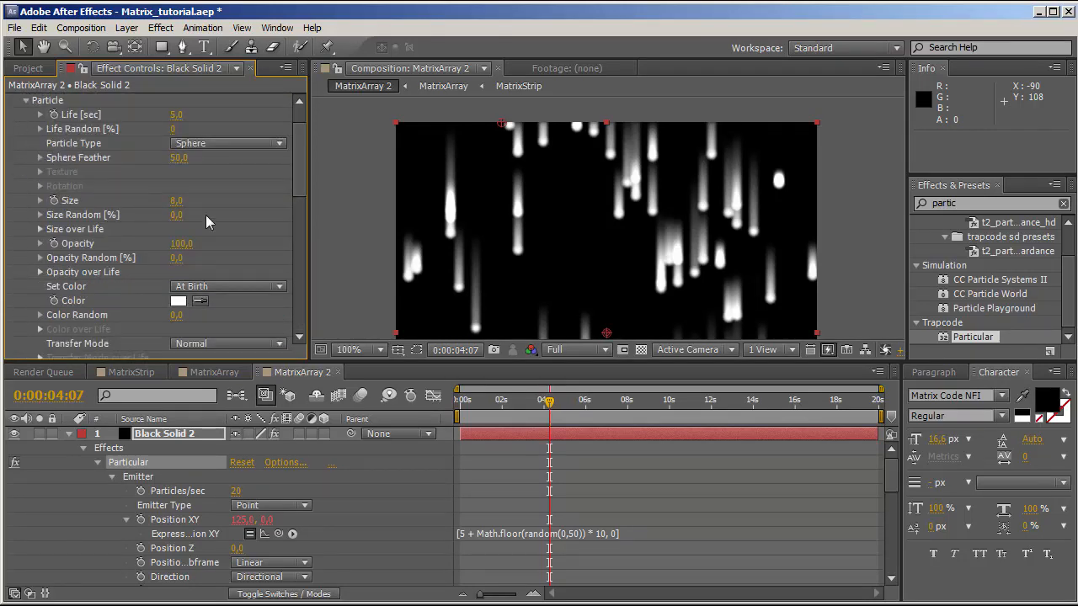
{"action": "left_click", "coordinate": [245, 342]}
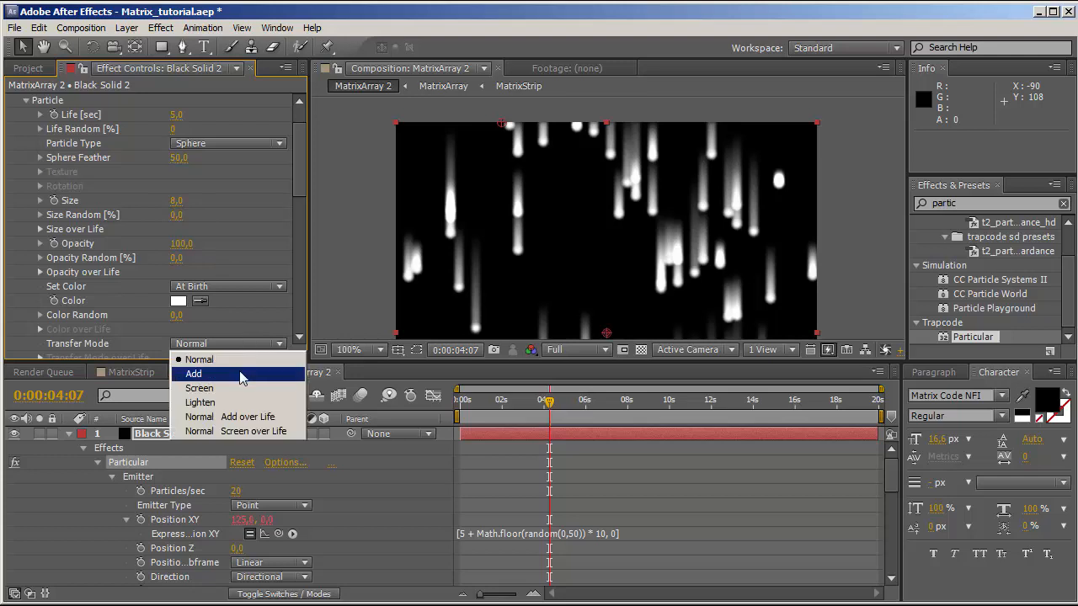
{"action": "left_click", "coordinate": [240, 371]}
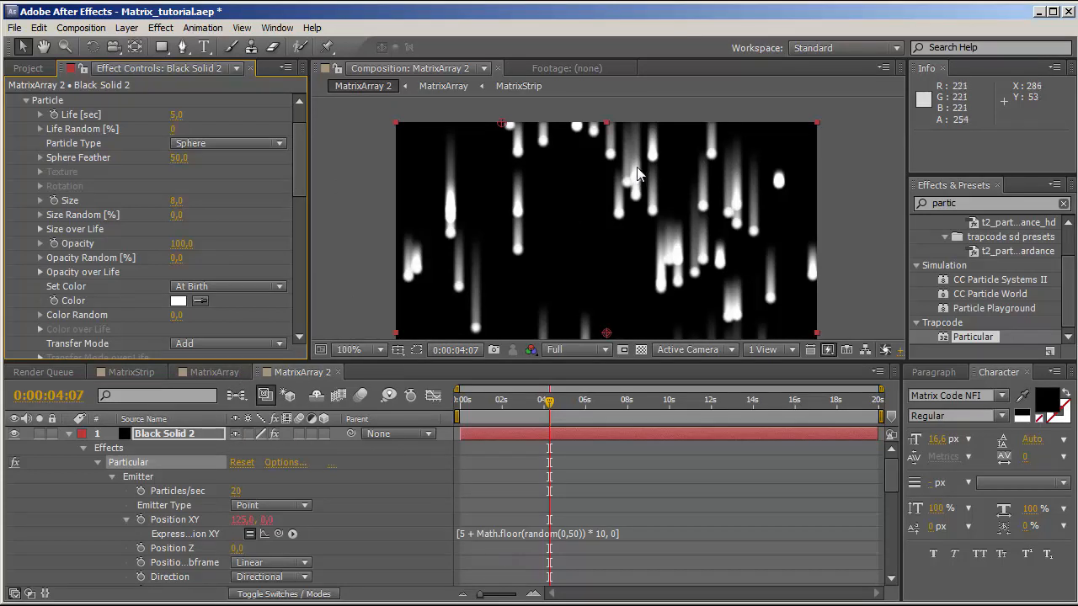
- Reduce the Aux System rate to 27 particles per second and review its remaining settings
{"action": "left_click_drag", "start_coordinate": [302, 184], "coordinate": [299, 266]}
{"action": "left_click_drag", "start_coordinate": [175, 192], "coordinate": [162, 186]}
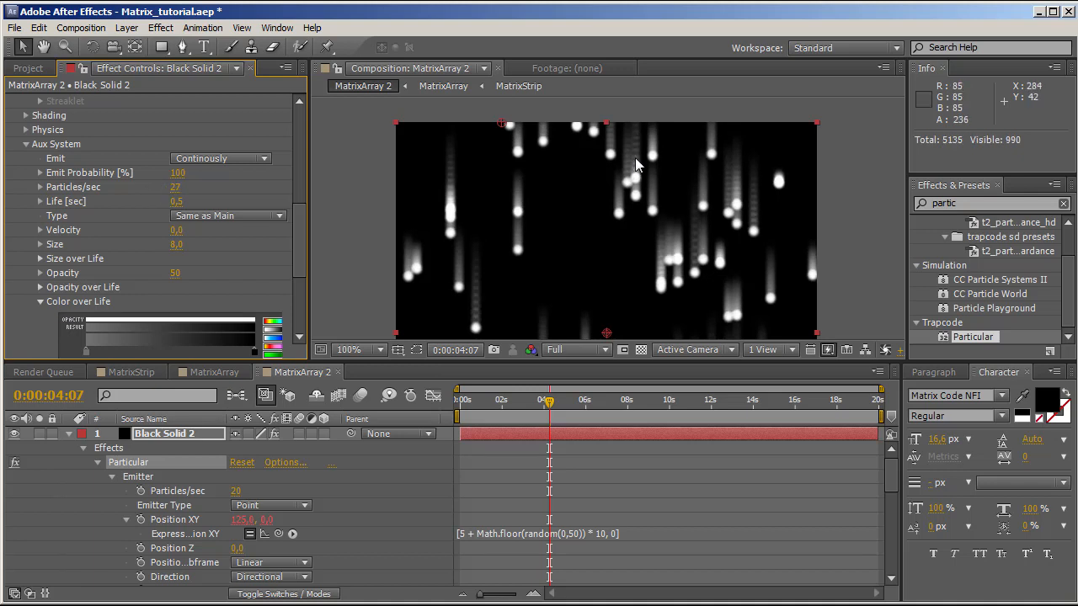
{"action": "left_click_drag", "start_coordinate": [306, 237], "coordinate": [300, 285]}
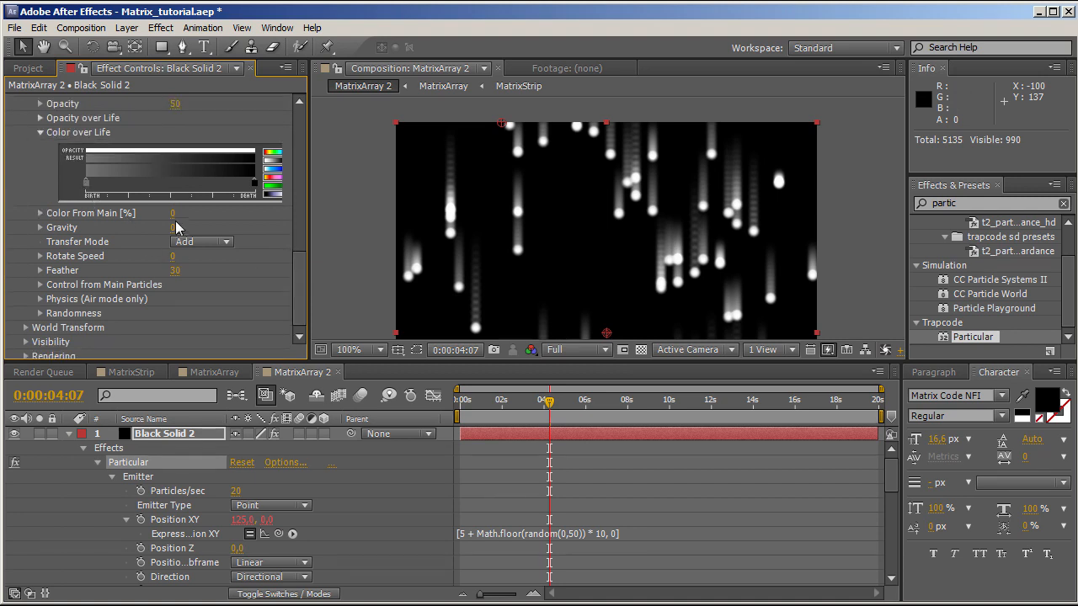
- Apply the Stylize Mosaic effect to the particle solid after Particular and turn on Sharp Colors
{"action": "left_click_drag", "start_coordinate": [298, 286], "coordinate": [288, 142]}
{"action": "scroll", "coordinate": [212, 216], "scroll_direction": "up", "scroll_amount": 1}
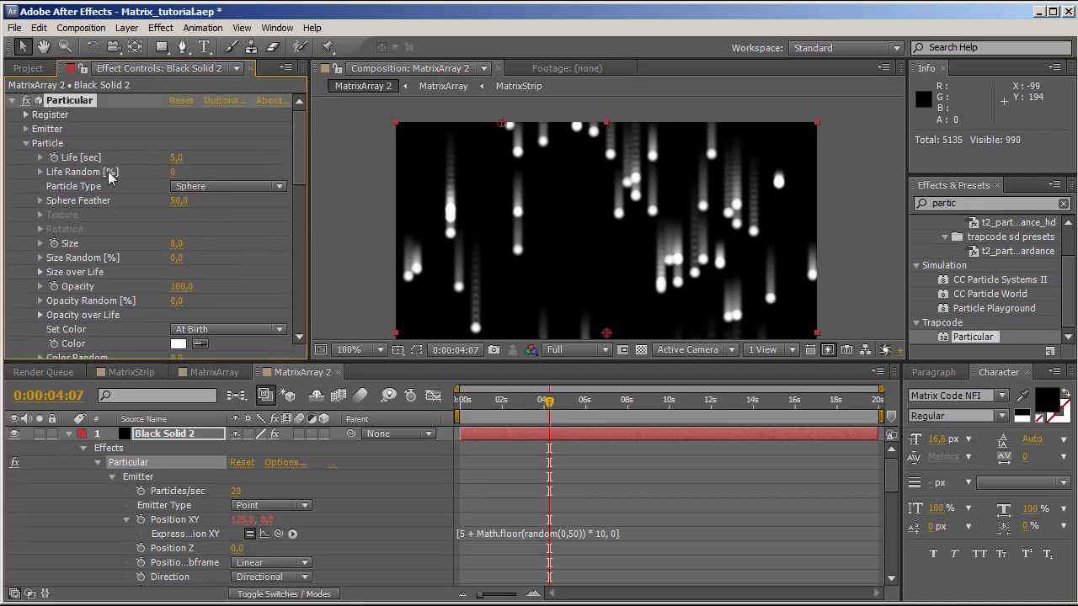
{"action": "left_click", "coordinate": [12, 101]}
{"action": "left_click", "coordinate": [998, 204]}
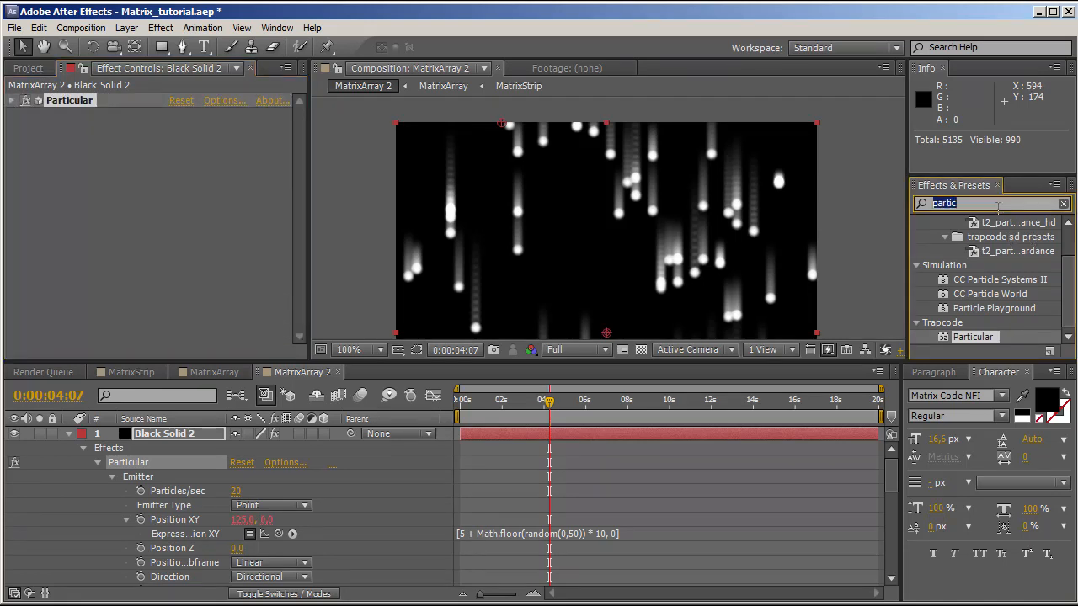
{"action": "type", "text": "mosaic"}
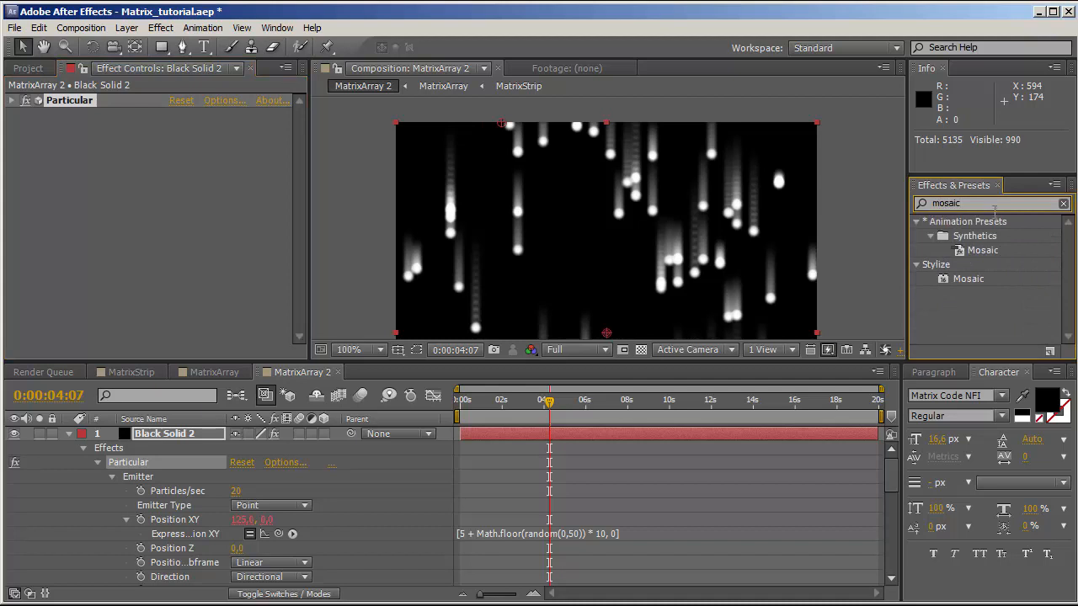
{"action": "left_click_drag", "start_coordinate": [966, 278], "coordinate": [125, 284]}
{"action": "left_click", "coordinate": [173, 158]}
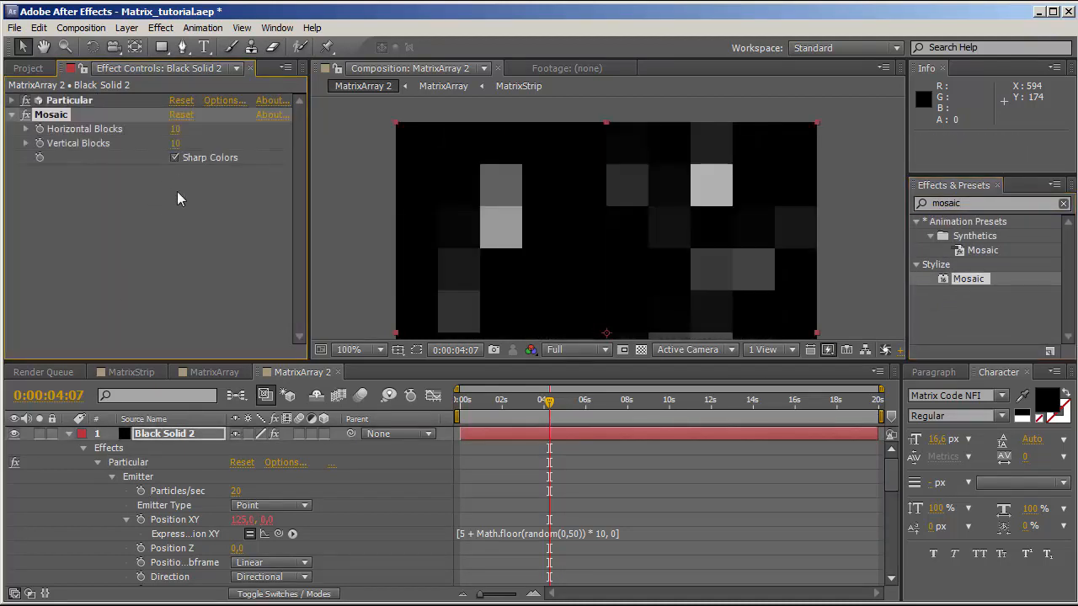
- Set Mosaic to 50 horizontal blocks and 30 vertical blocks, and preview the result at another time
{"action": "left_click", "coordinate": [176, 129]}
{"action": "type", "text": "50"}
{"action": "key", "text": "Return"}
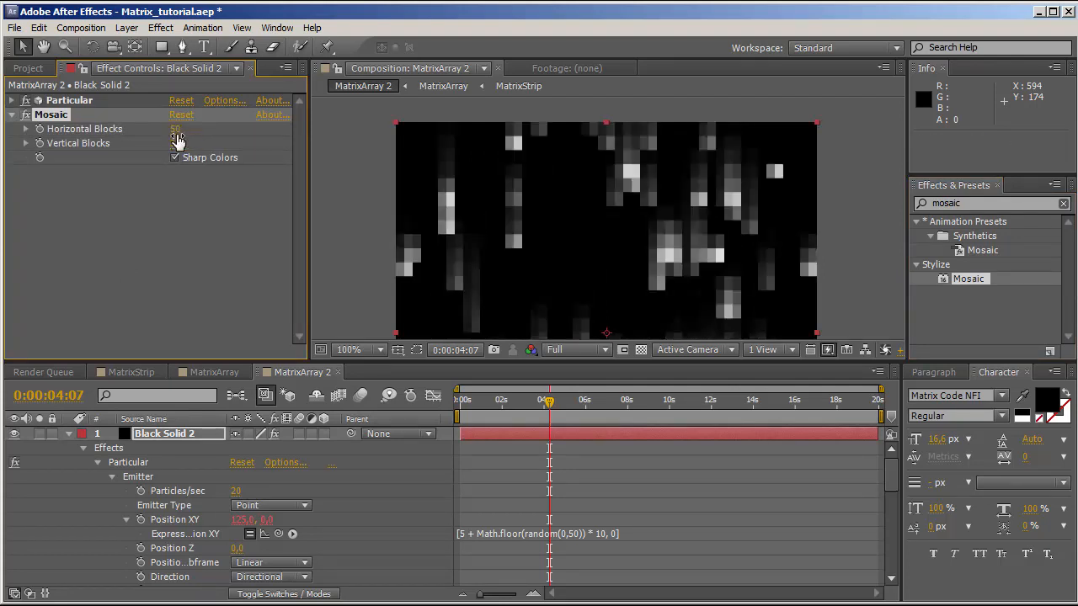
{"action": "left_click_drag", "start_coordinate": [545, 412], "coordinate": [583, 418]}
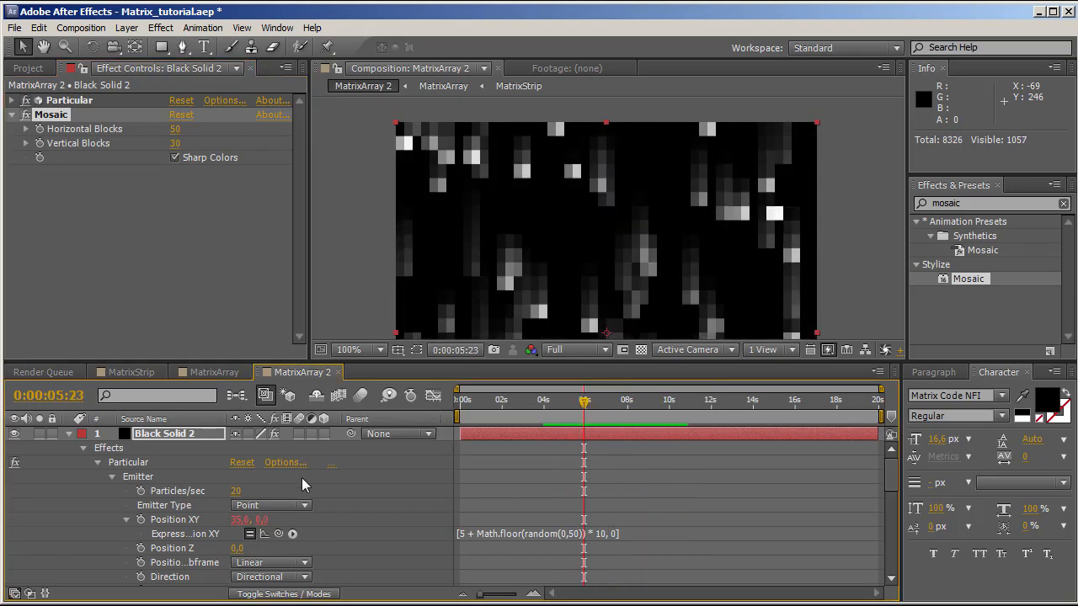
- Turn off Mosaic's Sharp Colors and preview the falling blocks at several times
{"action": "left_click", "coordinate": [175, 159]}
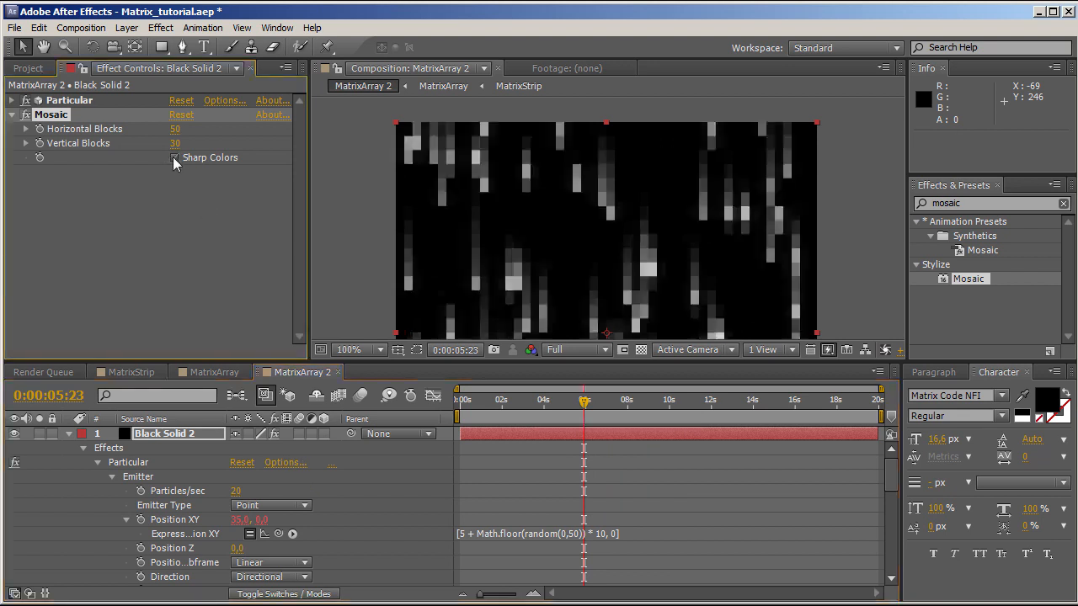
{"action": "mouse_move", "coordinate": [586, 417]}
{"action": "left_mouse_down"}
{"action": "mouse_move", "coordinate": [495, 416]}
{"action": "mouse_move", "coordinate": [645, 425]}
{"action": "mouse_move", "coordinate": [584, 423]}
{"action": "mouse_move", "coordinate": [641, 416]}
{"action": "mouse_move", "coordinate": [565, 416]}
{"action": "mouse_move", "coordinate": [587, 416]}
{"action": "left_mouse_up"}
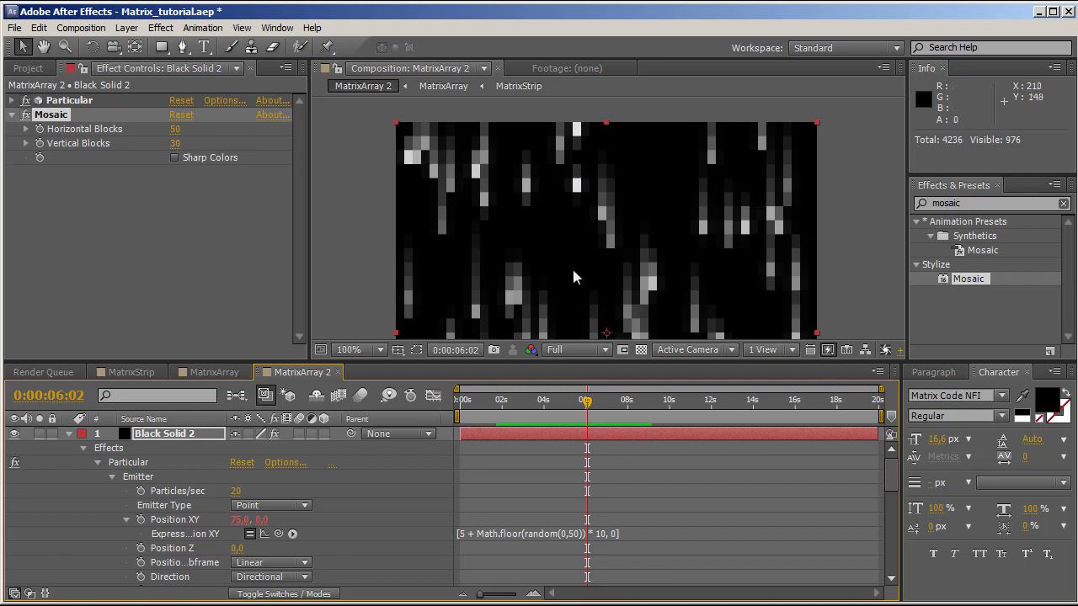
{"action": "mouse_move", "coordinate": [587, 400]}
{"action": "left_mouse_down"}
{"action": "mouse_move", "coordinate": [577, 409]}
{"action": "mouse_move", "coordinate": [648, 411]}
{"action": "mouse_move", "coordinate": [588, 412]}
{"action": "left_mouse_up"}
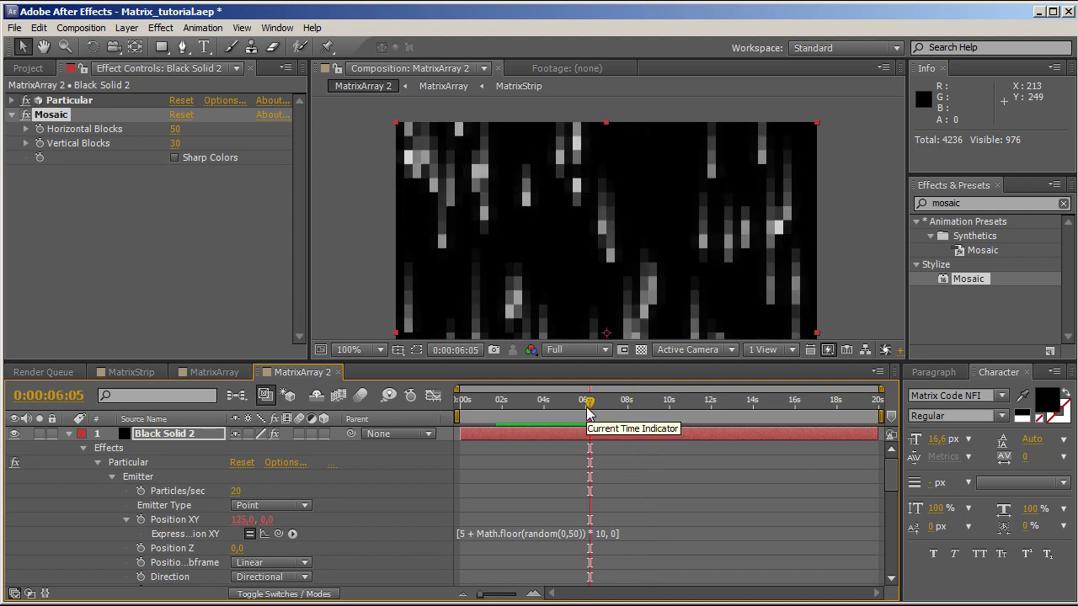
{"action": "mouse_move", "coordinate": [588, 413]}
{"action": "left_mouse_down"}
{"action": "mouse_move", "coordinate": [543, 413]}
{"action": "mouse_move", "coordinate": [578, 414]}
{"action": "left_mouse_up"}
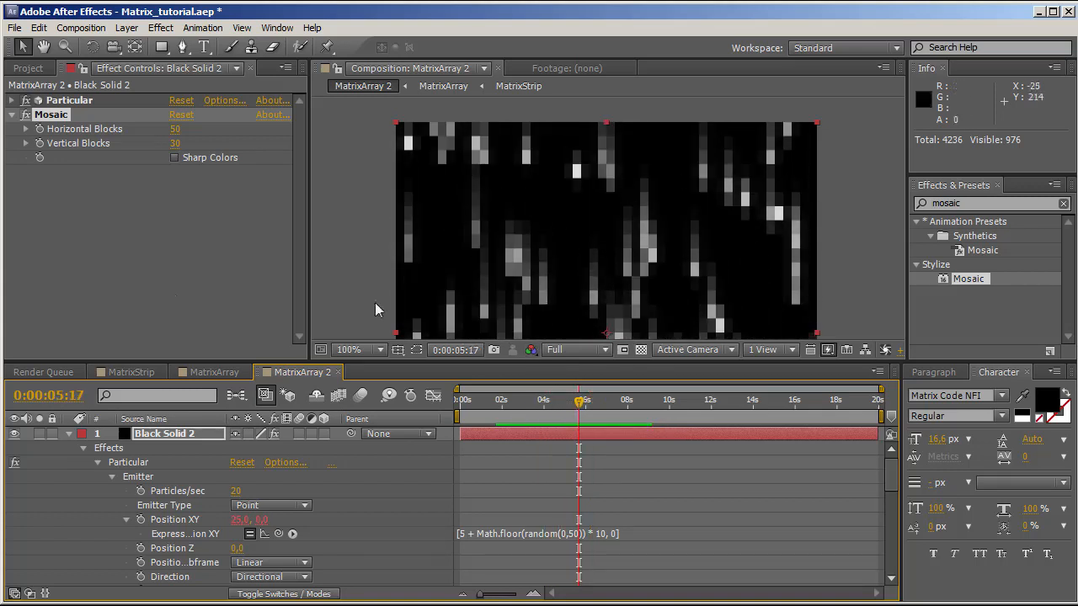
- Collapse the Mosaic settings and check the particle layer's transparency against the transparency grid
{"action": "left_click", "coordinate": [11, 114]}
{"action": "left_click", "coordinate": [85, 250]}
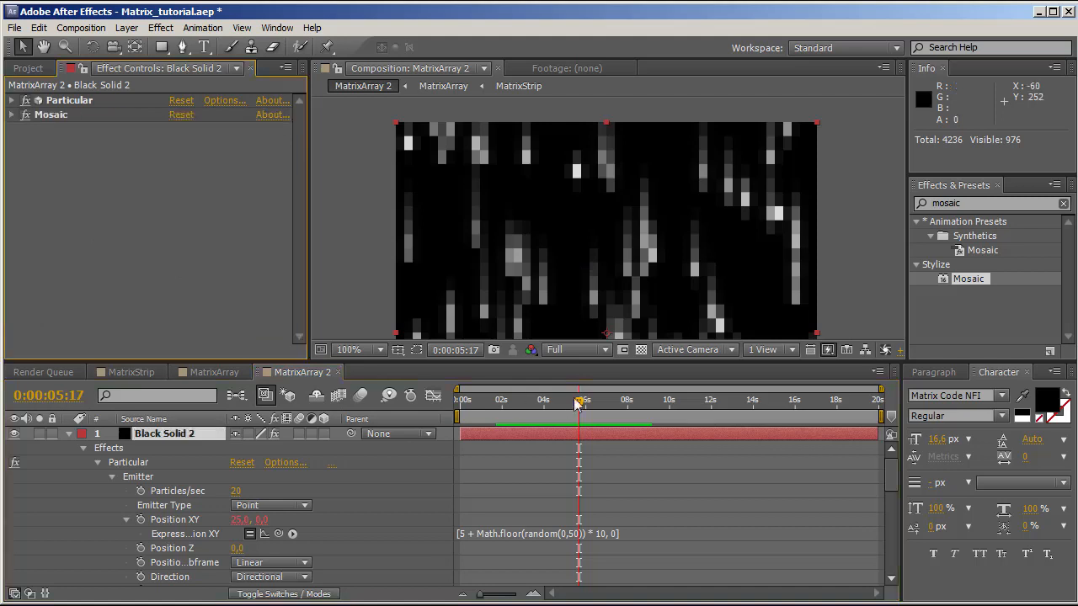
{"action": "left_click", "coordinate": [641, 350]}
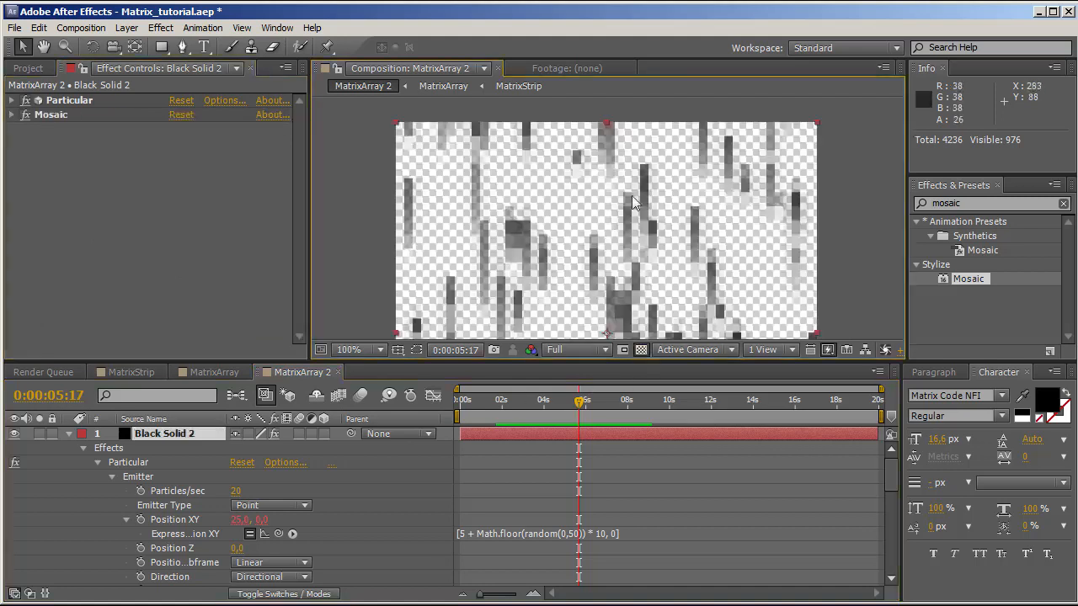
{"action": "left_click", "coordinate": [641, 349]}
- Apply the Solid Composite effect to Black Solid 2 and set its color to black (000000)
{"action": "double_click", "coordinate": [968, 203]}
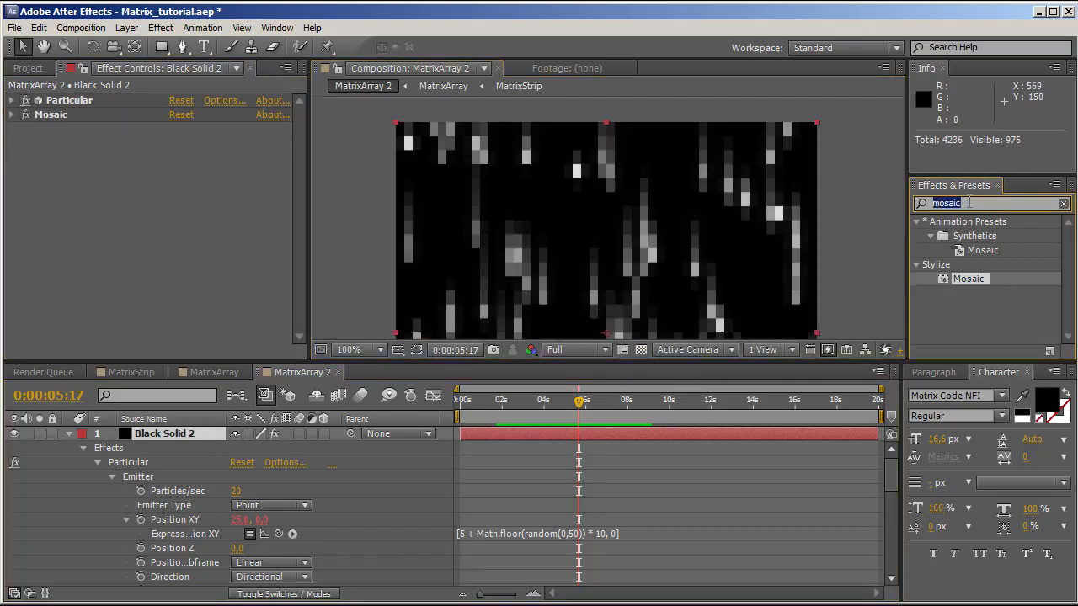
{"action": "type", "text": "solid"}
{"action": "left_click_drag", "start_coordinate": [970, 241], "coordinate": [169, 223]}
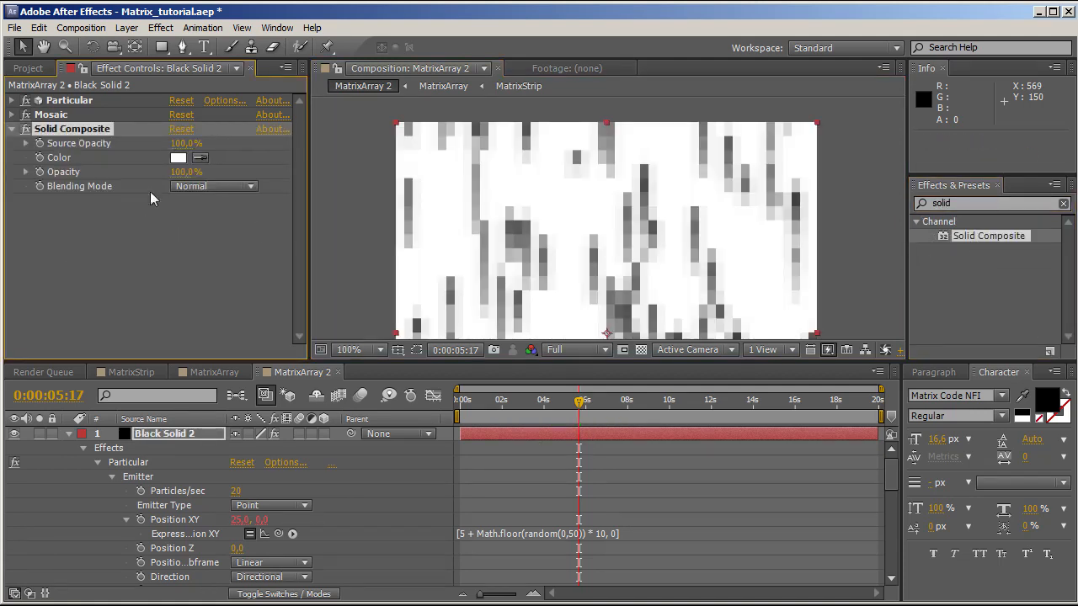
{"action": "left_click", "coordinate": [179, 159]}
{"action": "left_click_drag", "start_coordinate": [371, 391], "coordinate": [279, 589]}
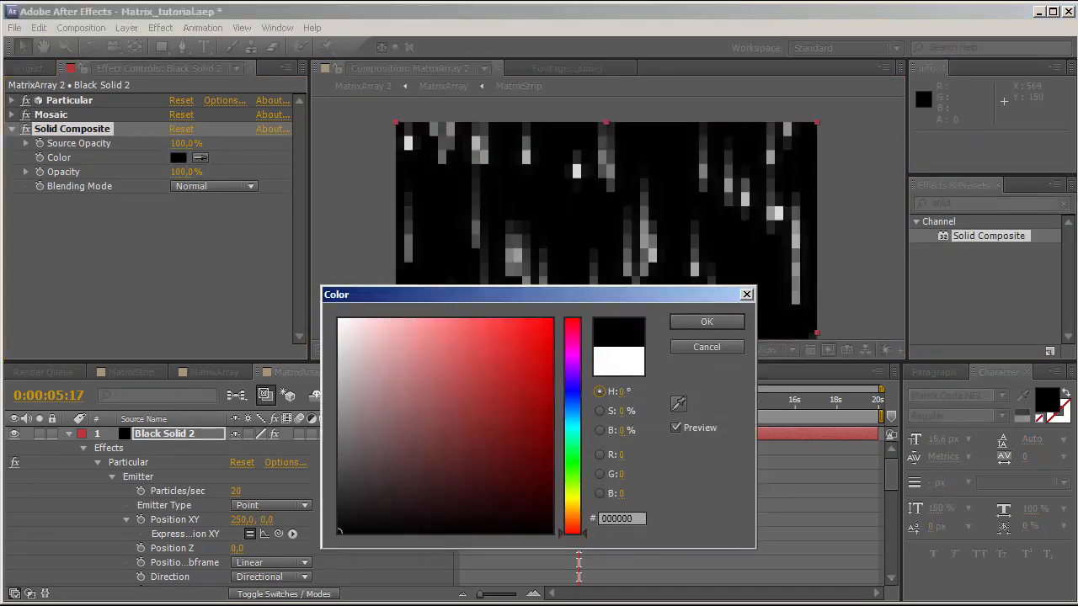
{"action": "left_click", "coordinate": [706, 322]}
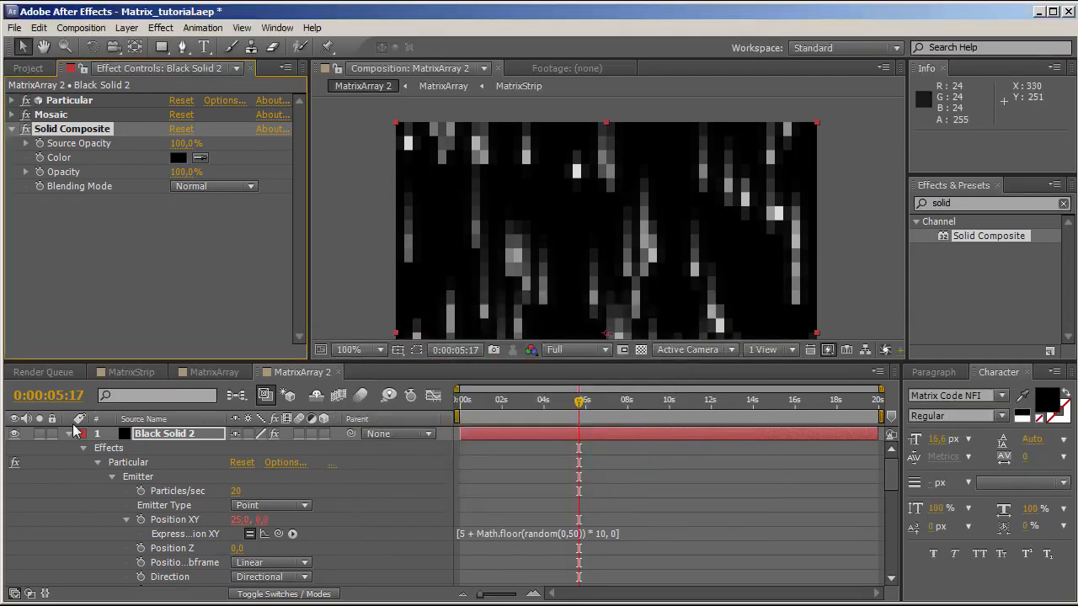
- Pre-compose Black Solid 2 as MatrixParticles, moving all attributes into the new composition
{"action": "left_click", "coordinate": [70, 432]}
{"action": "left_click", "coordinate": [173, 434]}
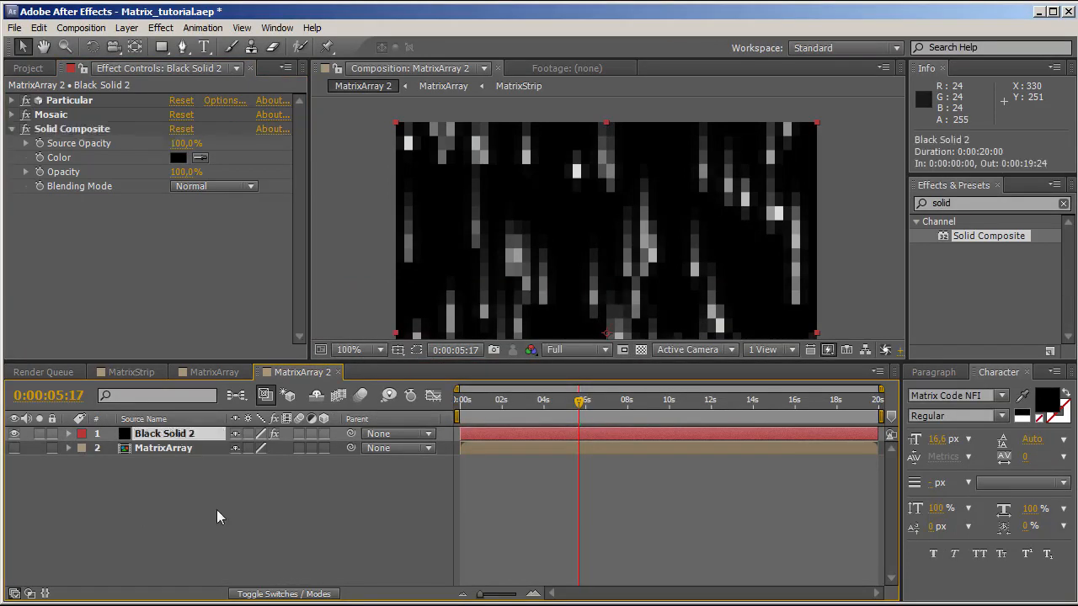
{"action": "key", "text": "ctrl+shift+c"}
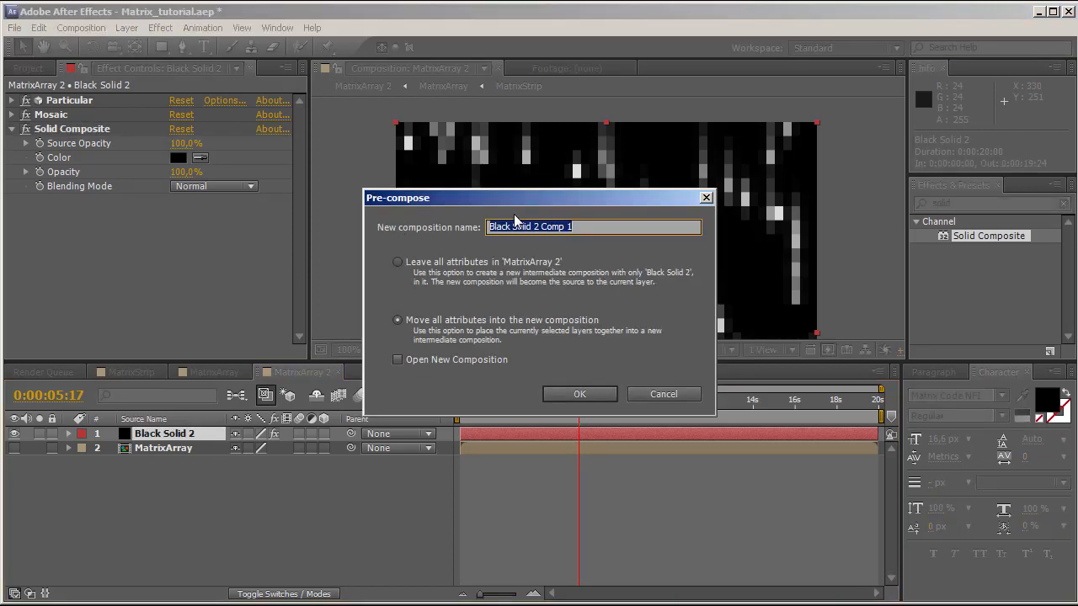
{"action": "type", "text": "MatrixP"}
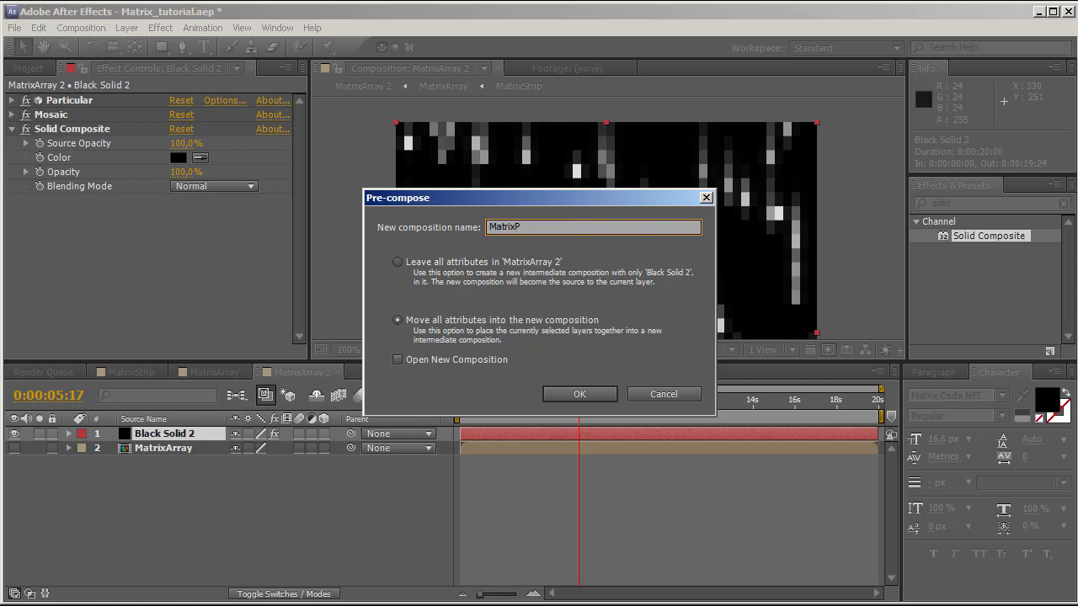
{"action": "type", "text": "s"}
{"action": "key", "text": "Return"}
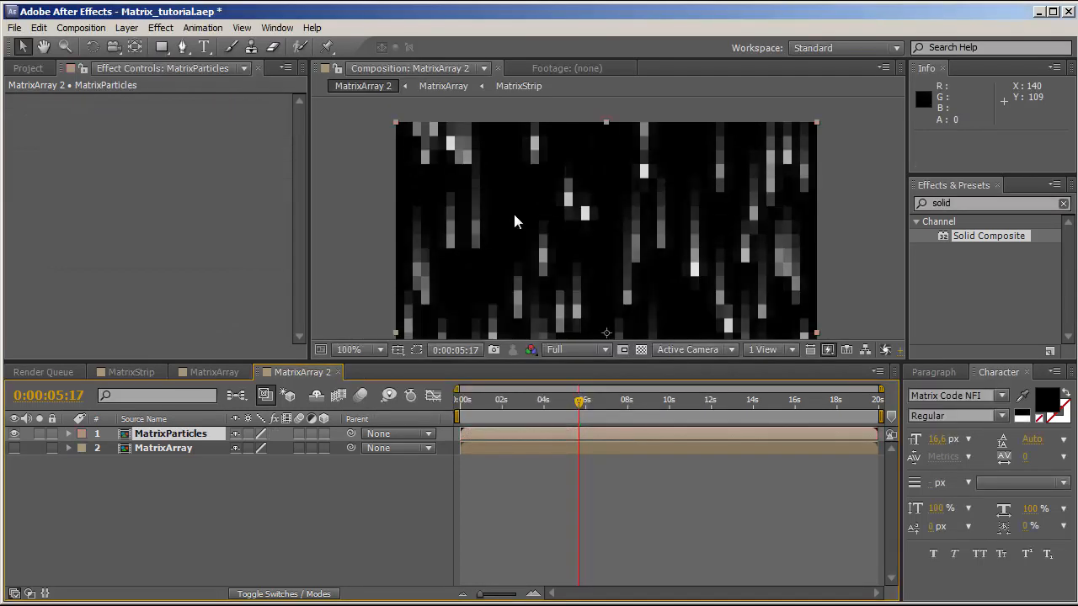
- Hide the MatrixParticles layer and show the MatrixArray layer against the transparency grid
{"action": "left_click", "coordinate": [182, 450]}
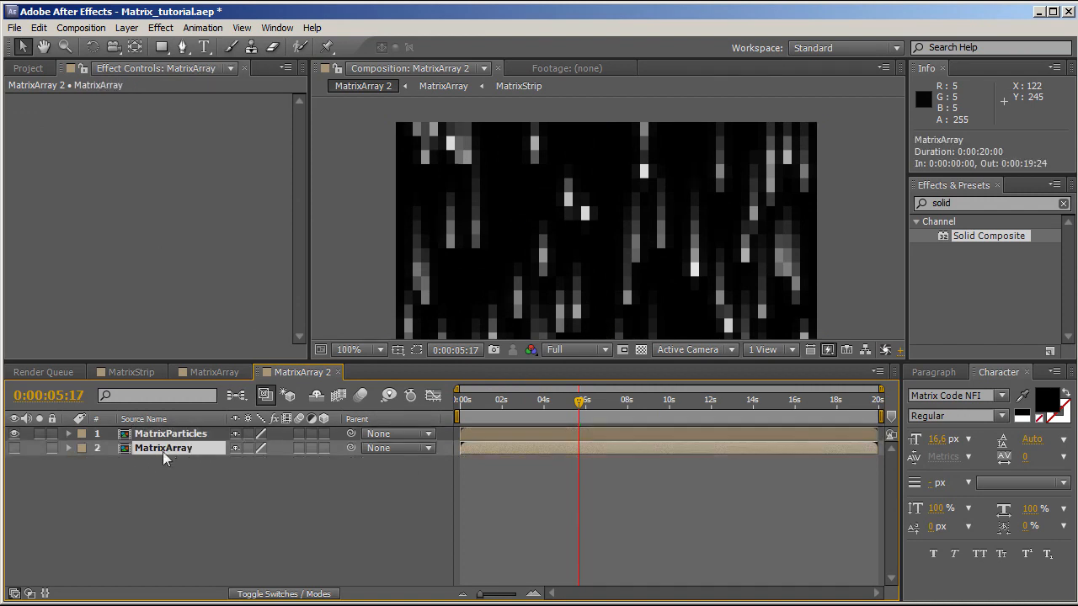
{"action": "left_click", "coordinate": [13, 434]}
{"action": "left_click", "coordinate": [14, 448]}
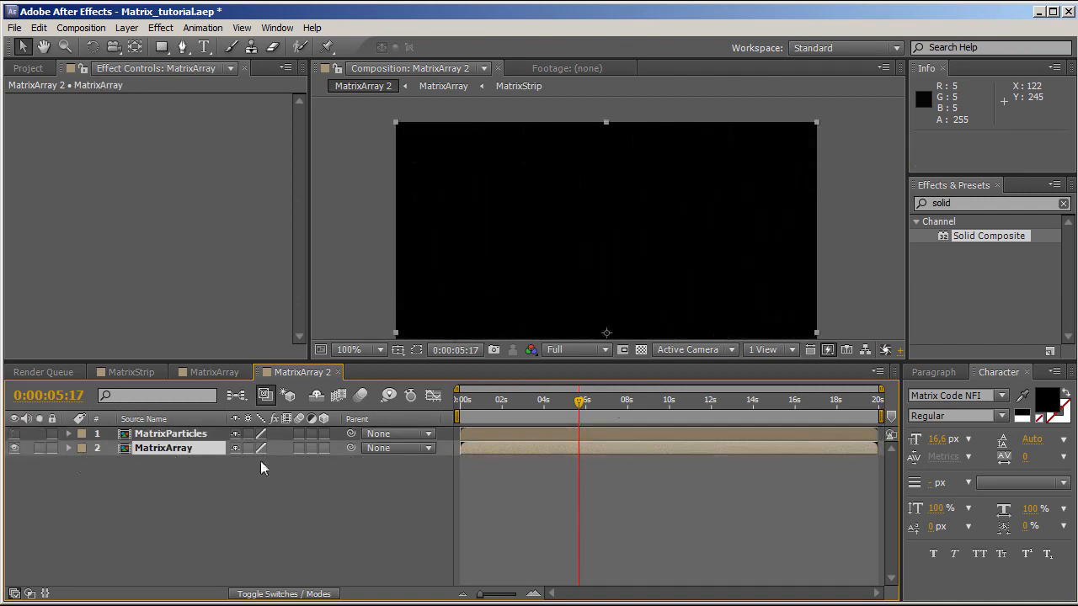
{"action": "left_click", "coordinate": [640, 350]}
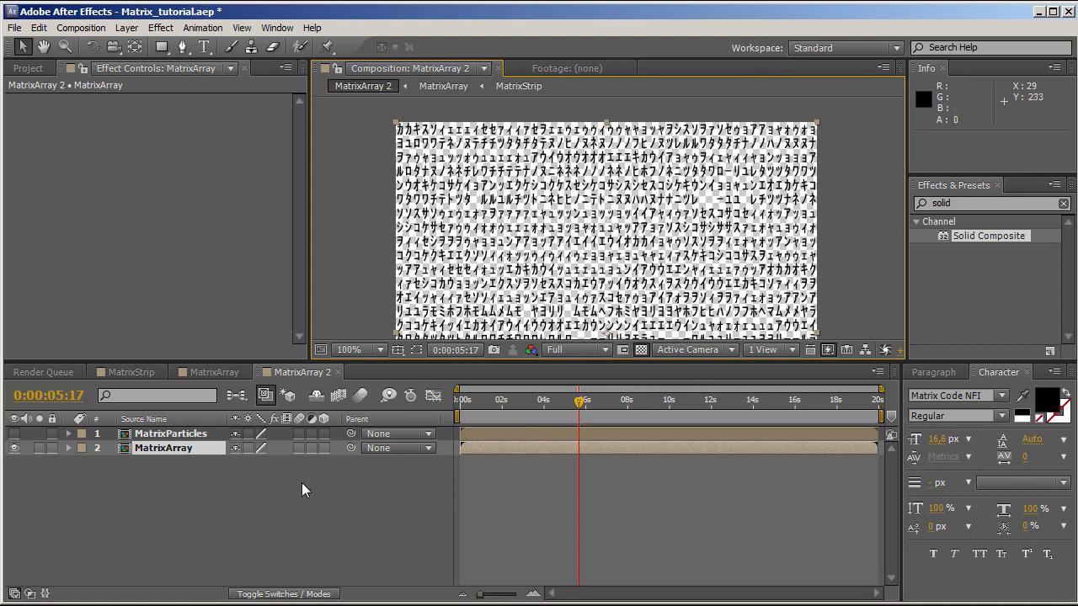
- Set MatrixArray's track matte to Luma Matte "MatrixParticles" and preview the masked characters over time
{"action": "key", "text": "F4"}
{"action": "left_click", "coordinate": [332, 448]}
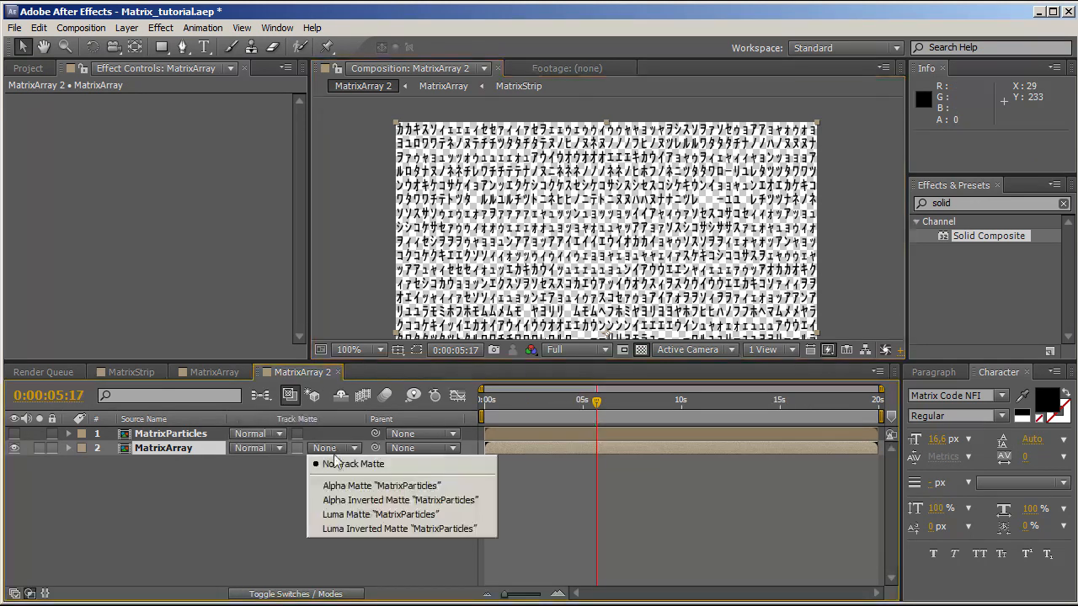
{"action": "left_click", "coordinate": [344, 515]}
{"action": "left_click_drag", "start_coordinate": [508, 412], "coordinate": [658, 413]}
{"action": "mouse_move", "coordinate": [538, 414]}
{"action": "left_mouse_down"}
{"action": "mouse_move", "coordinate": [488, 414]}
{"action": "mouse_move", "coordinate": [557, 415]}
{"action": "left_mouse_up"}
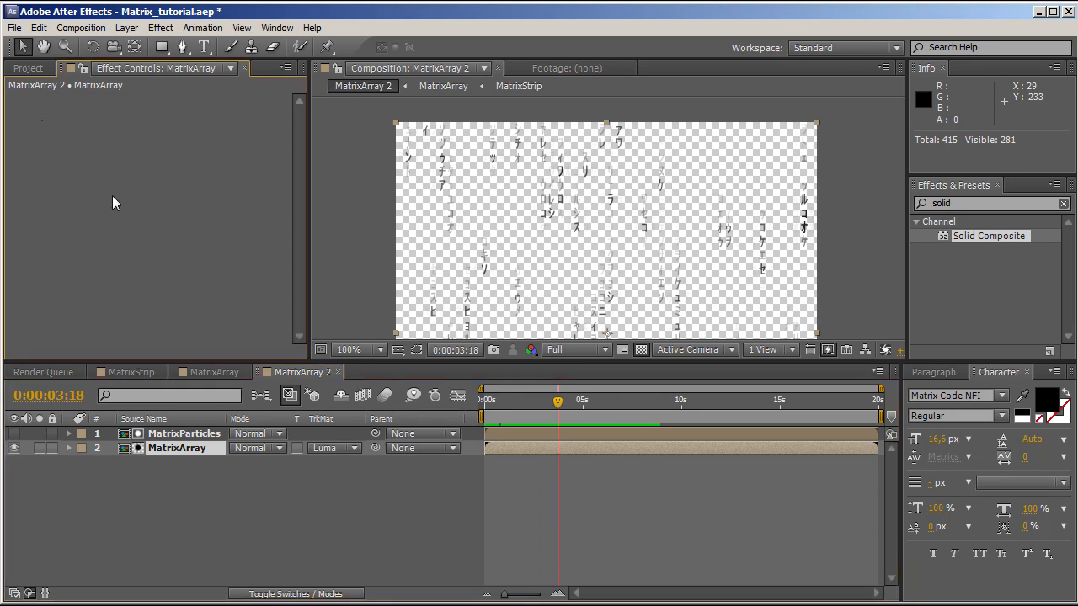
- Rename the MatrixArray 2 composition as MatrixRain and preview it at another time
{"action": "left_click", "coordinate": [27, 68]}
{"action": "left_click", "coordinate": [67, 233]}
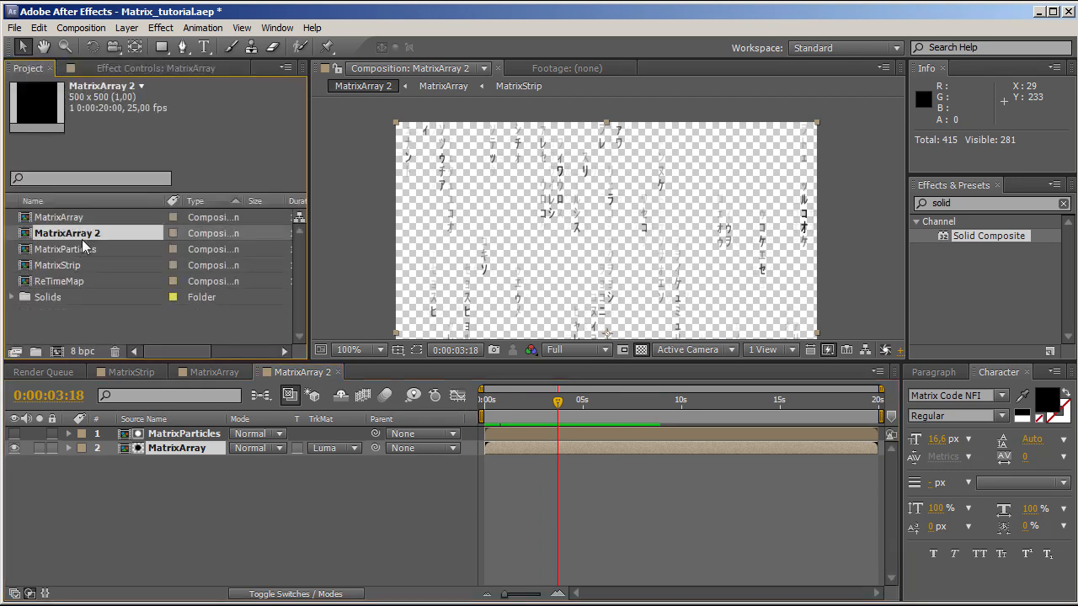
{"action": "key", "text": "Return"}
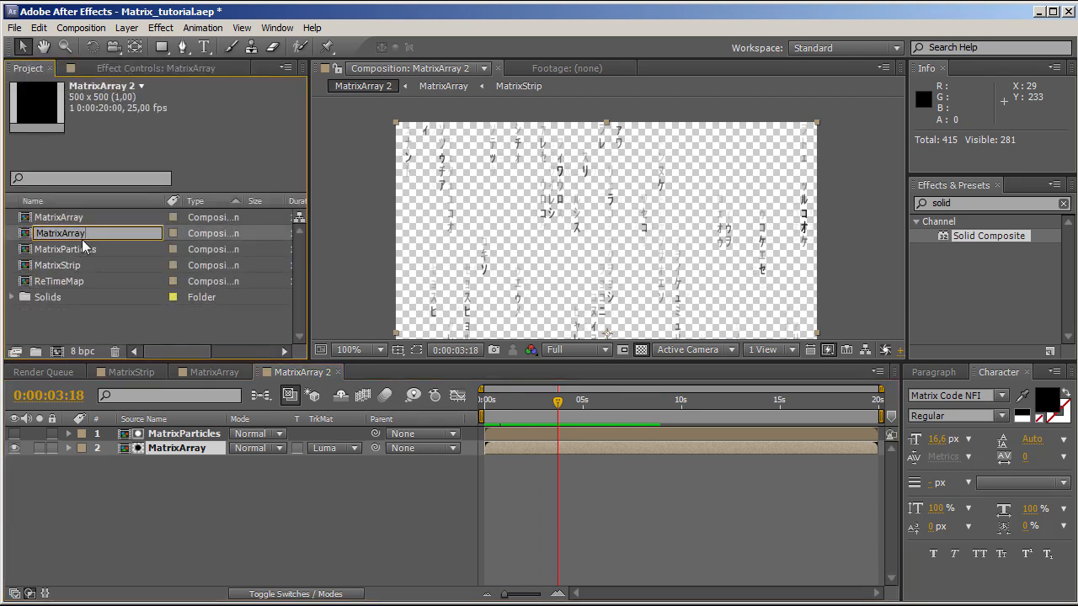
{"action": "key", "text": "BackSpace"}
{"action": "type", "text": "Rain"}
{"action": "key", "text": "Return"}
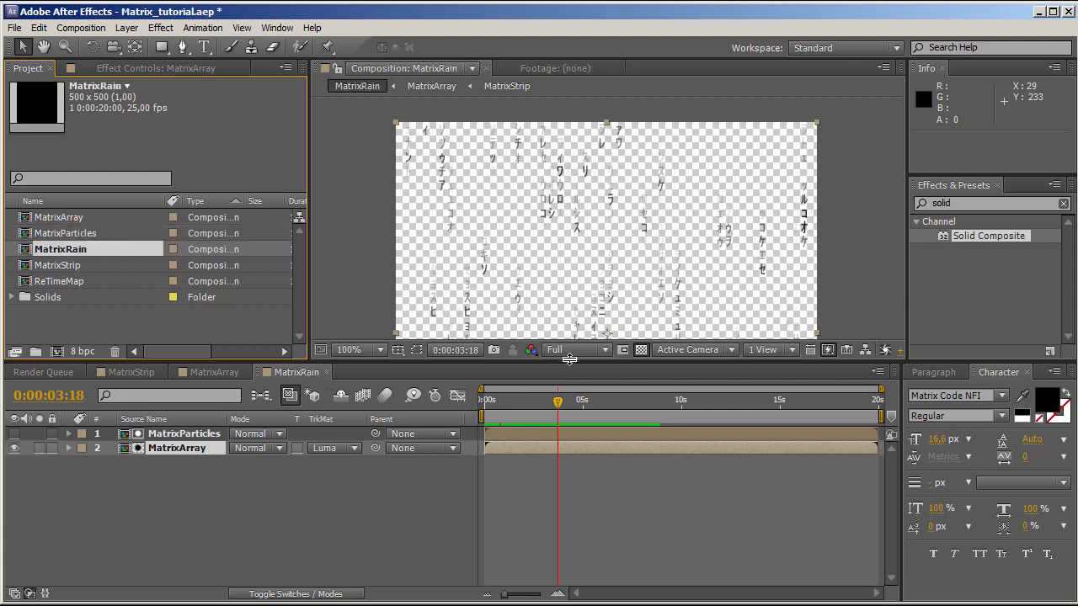
{"action": "left_click_drag", "start_coordinate": [561, 401], "coordinate": [590, 401]}
- Create a new composition from MatrixRain, name it Composite, and move to about 0:00:08:03
{"action": "left_click_drag", "start_coordinate": [61, 249], "coordinate": [56, 351]}
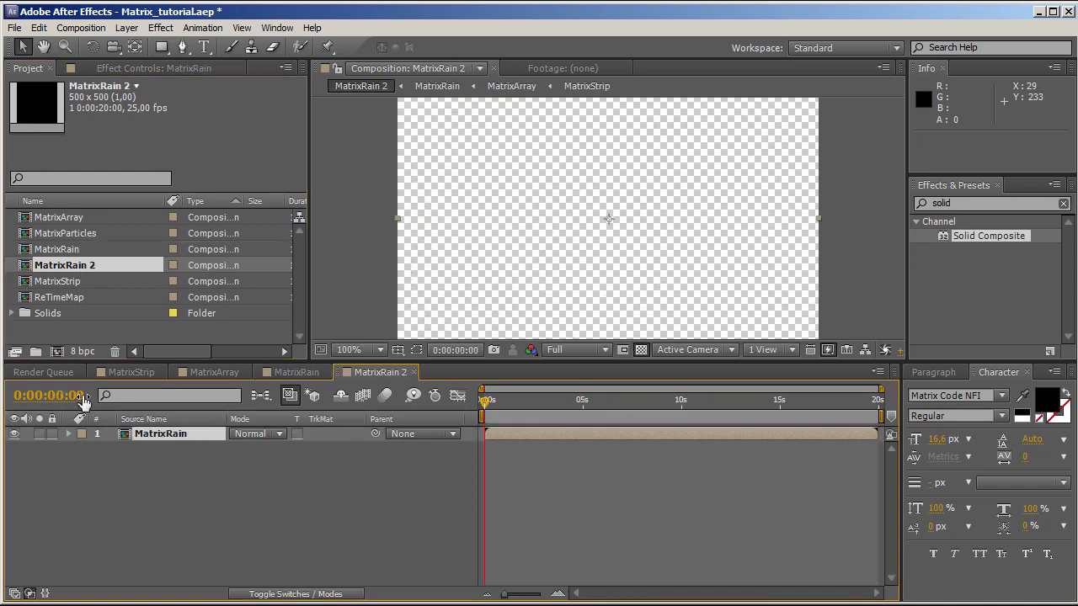
{"action": "key", "text": "Return"}
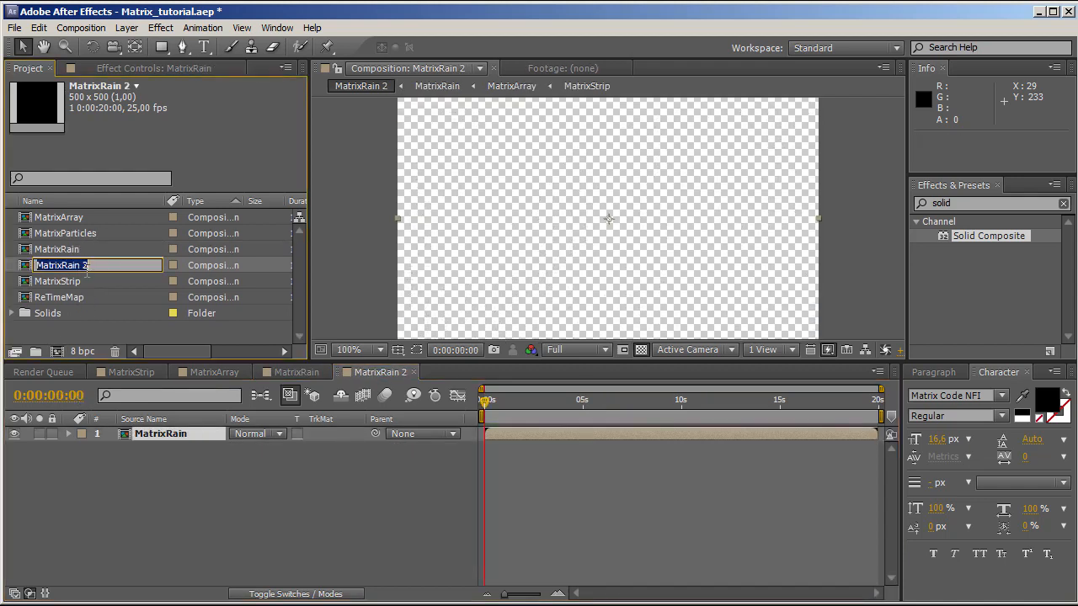
{"action": "type", "text": "Composite"}
{"action": "key", "text": "Return"}
{"action": "left_click_drag", "start_coordinate": [485, 401], "coordinate": [646, 418]}
- Apply the Generate Fill effect to the MatrixRain layer and turn off the transparency grid
{"action": "left_click", "coordinate": [963, 203]}
{"action": "type", "text": "fill"}
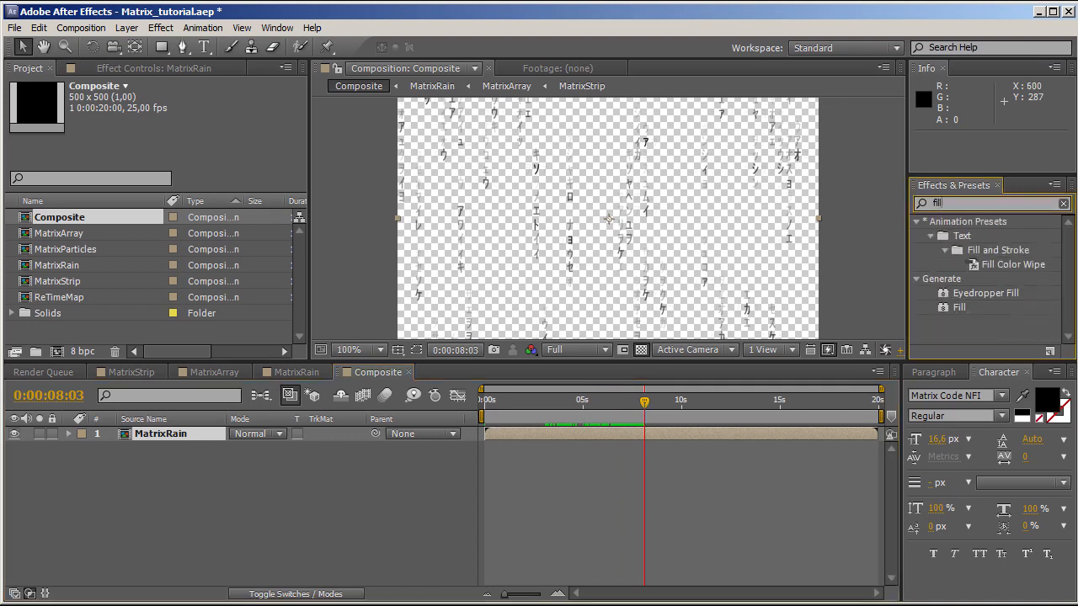
{"action": "left_click_drag", "start_coordinate": [976, 309], "coordinate": [614, 328]}
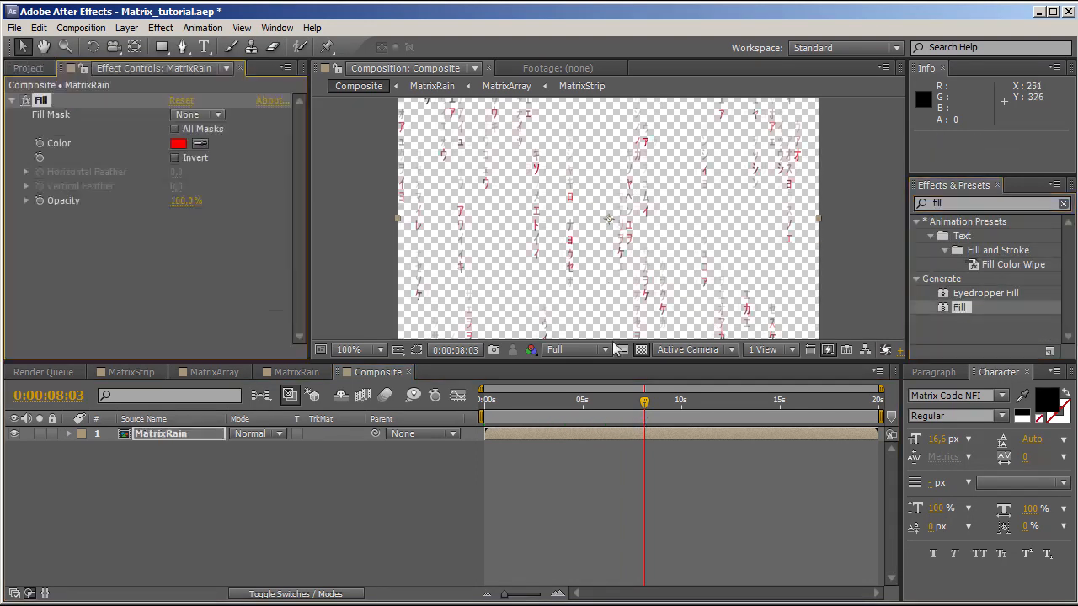
{"action": "left_click", "coordinate": [640, 349]}
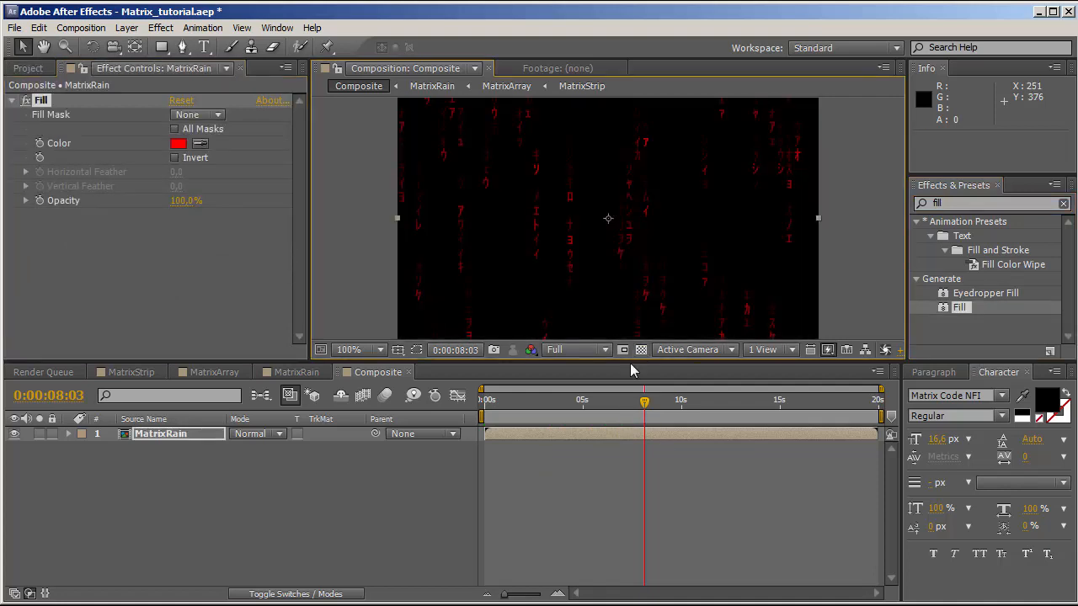
- Set the Fill effect's color on MatrixRain to pure green, 00FF00
{"action": "left_click", "coordinate": [179, 144]}
{"action": "left_click", "coordinate": [577, 456]}
{"action": "mouse_move", "coordinate": [507, 397]}
{"action": "left_mouse_down"}
{"action": "mouse_move", "coordinate": [481, 353]}
{"action": "mouse_move", "coordinate": [638, 289]}
{"action": "left_mouse_up"}
{"action": "left_click", "coordinate": [624, 494]}
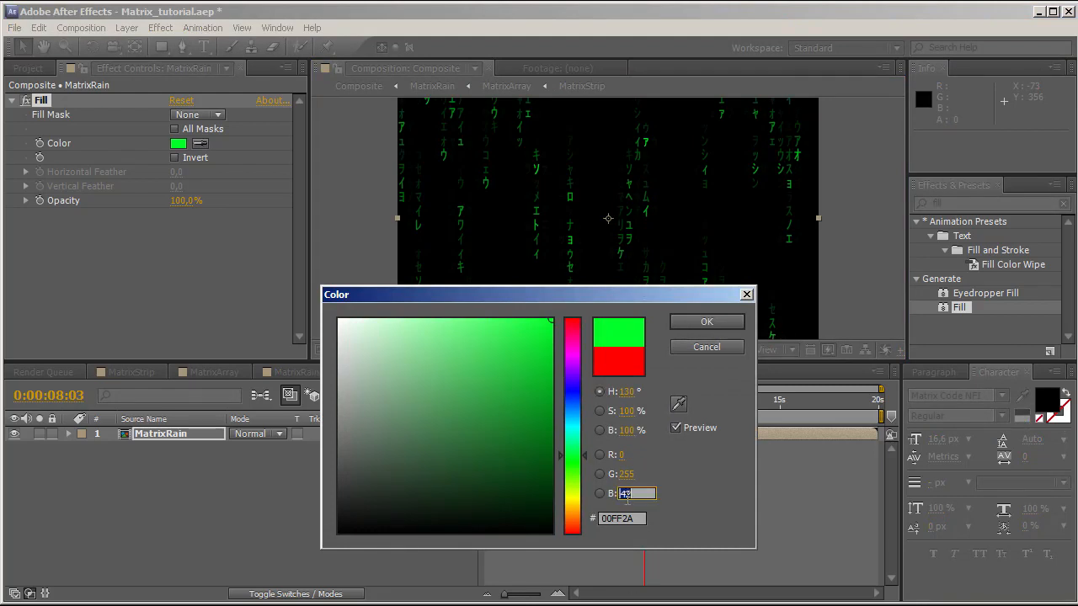
{"action": "type", "text": "0"}
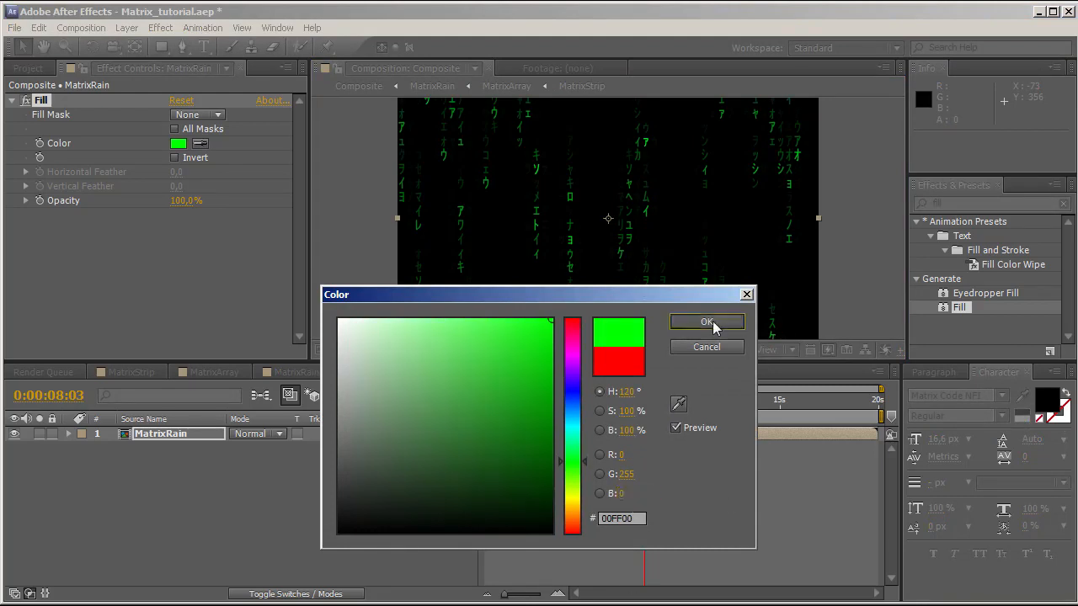
{"action": "left_click", "coordinate": [706, 322]}
- Apply the Stylize Glow effect to the MatrixRain layer and set its Glow Radius to 13
{"action": "left_click", "coordinate": [981, 205]}
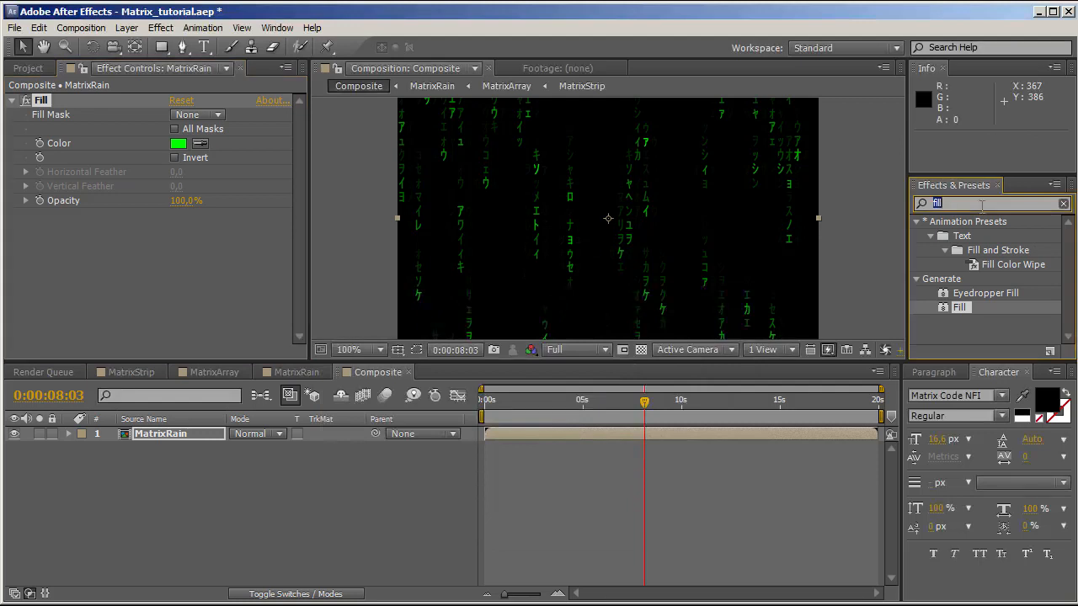
{"action": "type", "text": "glow"}
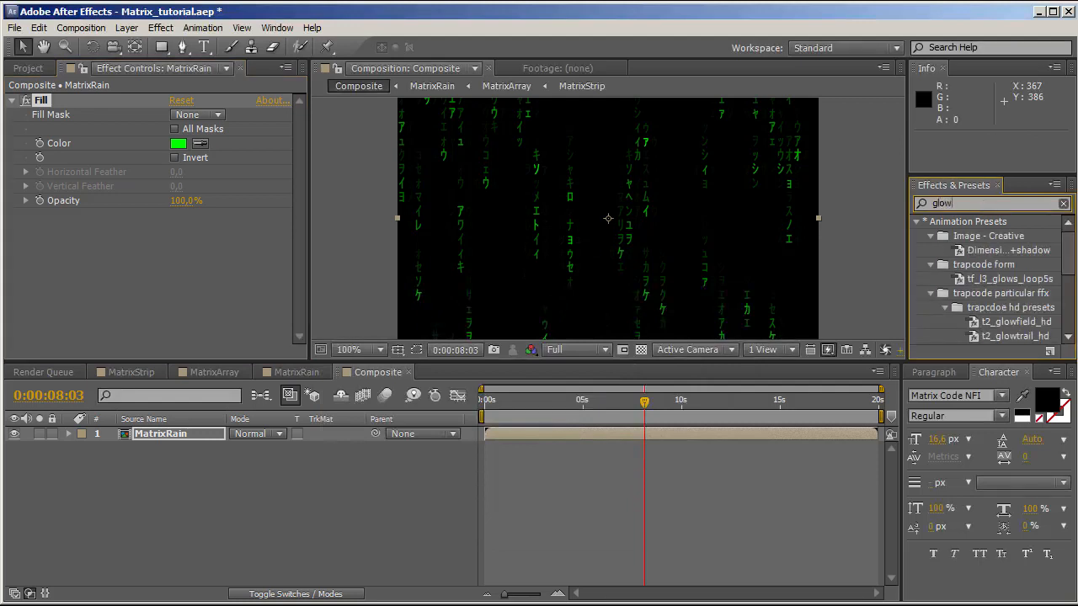
{"action": "left_click", "coordinate": [917, 223]}
{"action": "left_click_drag", "start_coordinate": [964, 250], "coordinate": [215, 279]}
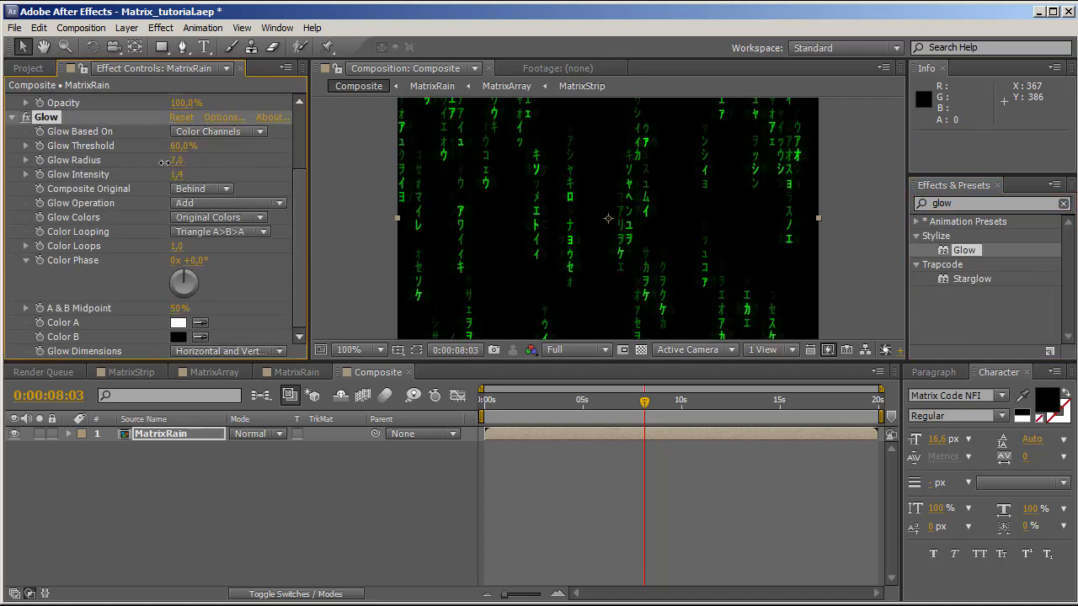
{"action": "left_click_drag", "start_coordinate": [190, 161], "coordinate": [153, 163]}
- Preview the glowing rain in Composite from the start and again from 0:00:00:24
{"action": "left_click_drag", "start_coordinate": [644, 403], "coordinate": [459, 419]}
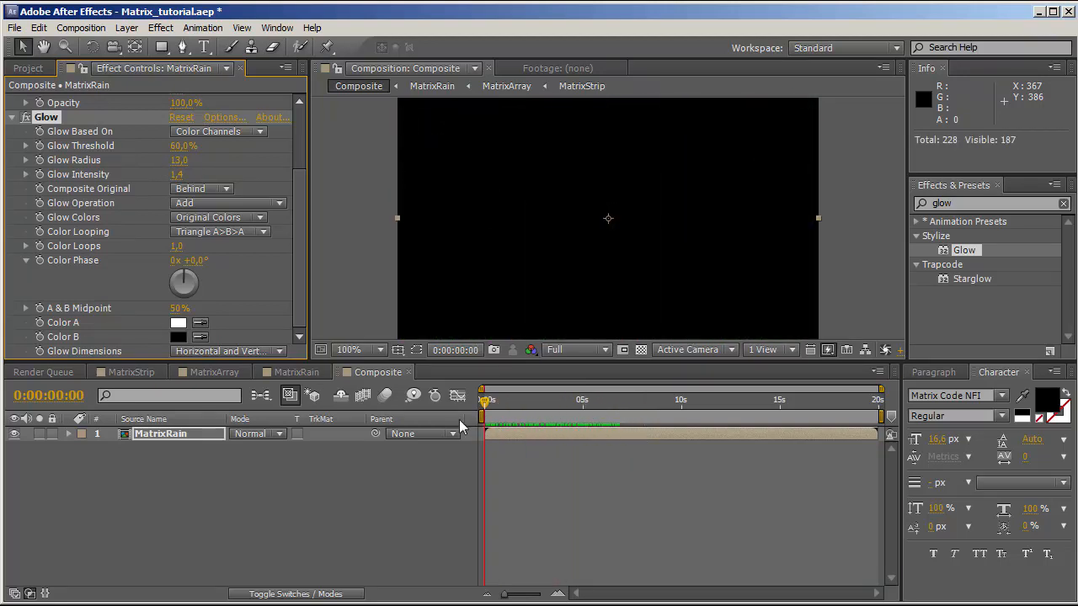
{"action": "key", "text": "KP_0"}
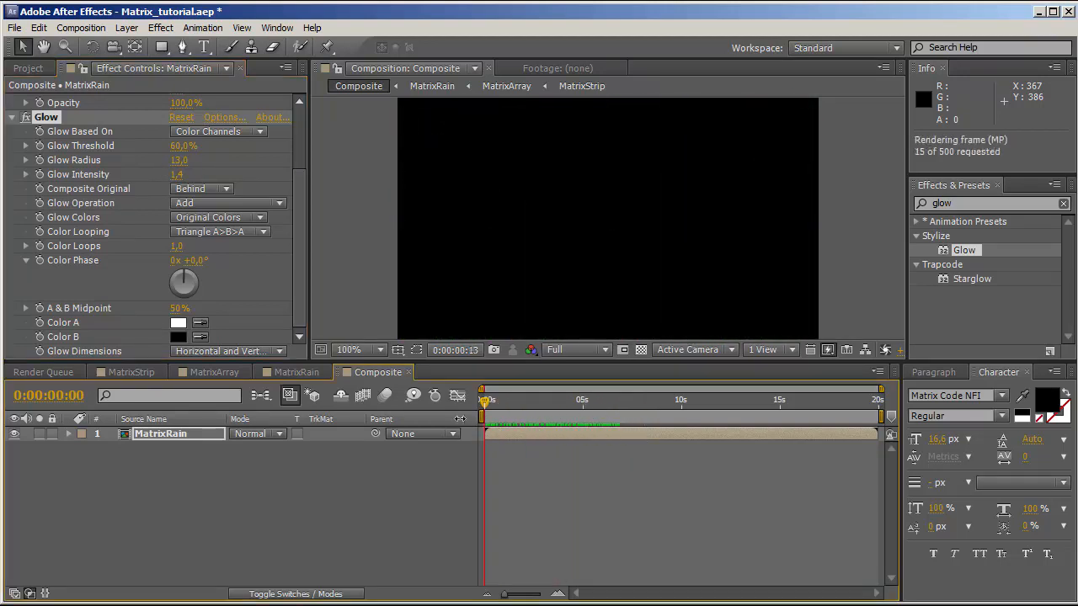
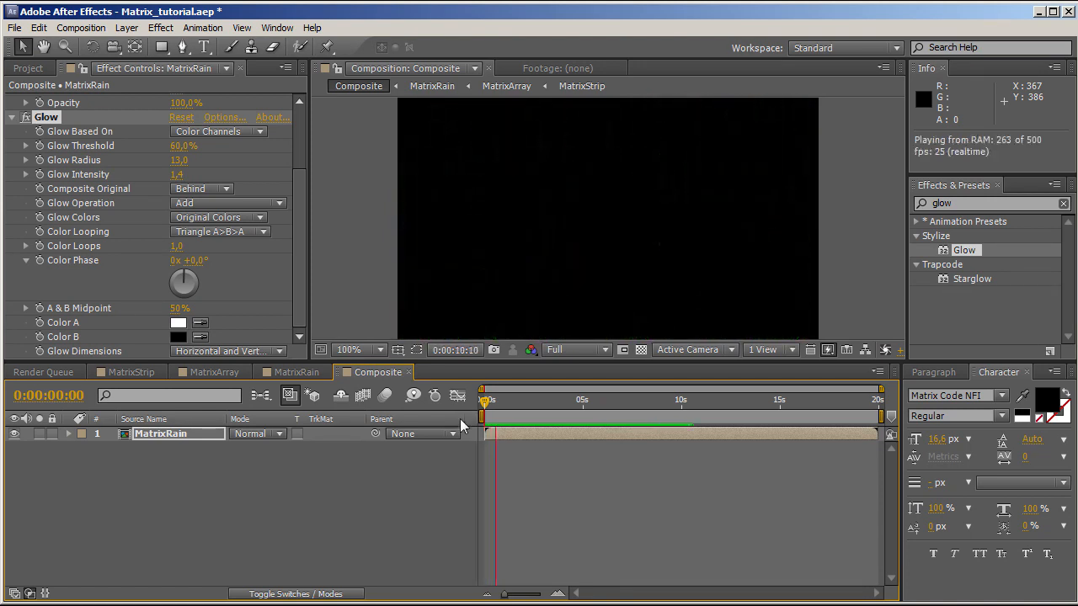
{"action": "key", "text": "space"}
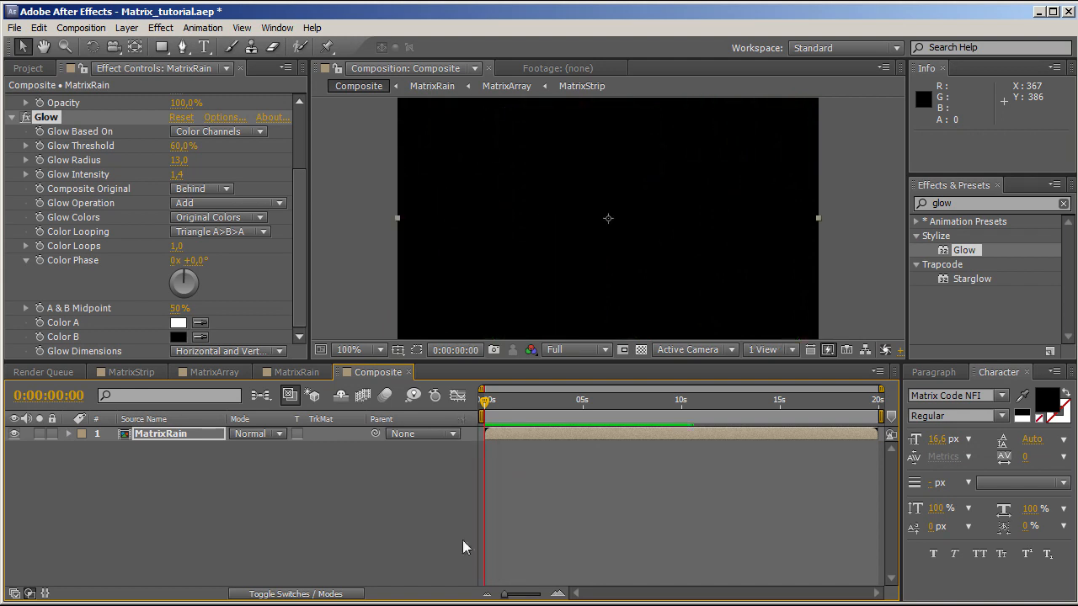
{"action": "left_click", "coordinate": [502, 411]}
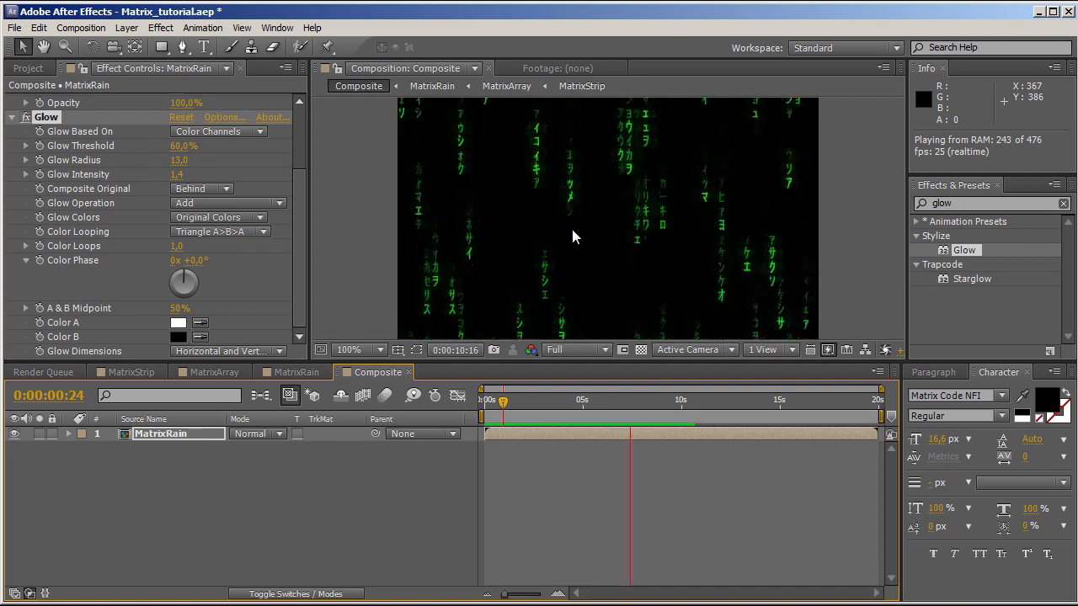
{"action": "key", "text": "space"}
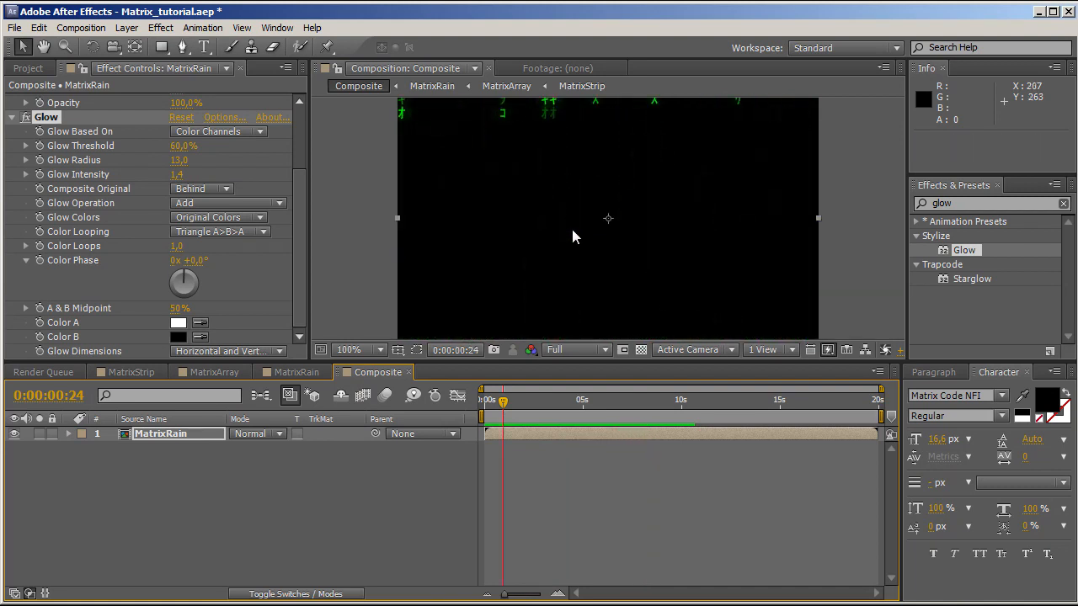
- In the ReTimeMap composition, set Turbulent Noise's Evolution expression to time * 200, Contrast to 251 and Brightness to -22
{"action": "left_click", "coordinate": [28, 68]}
{"action": "left_click", "coordinate": [37, 298]}
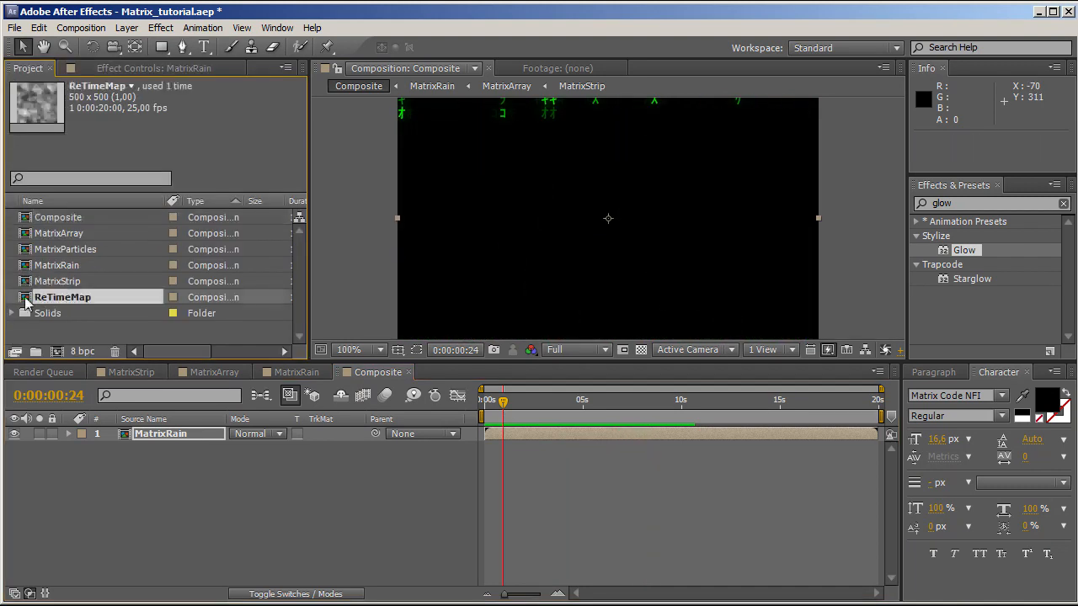
{"action": "double_click", "coordinate": [28, 301]}
{"action": "left_click", "coordinate": [208, 437]}
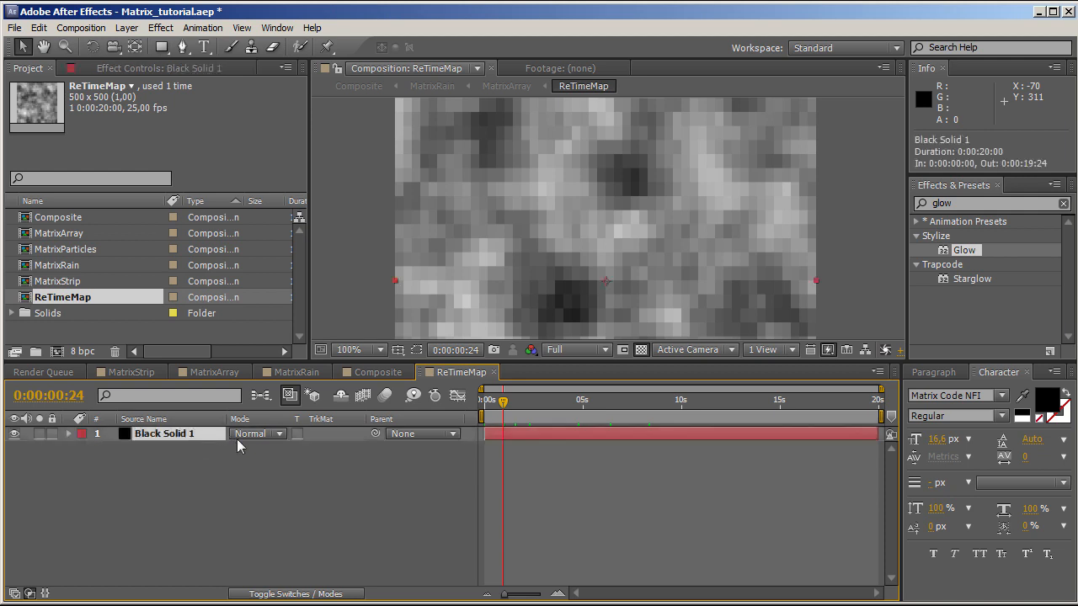
{"action": "key", "text": "e"}
{"action": "key", "text": "e"}
{"action": "left_click", "coordinate": [519, 476]}
{"action": "left_click", "coordinate": [518, 477]}
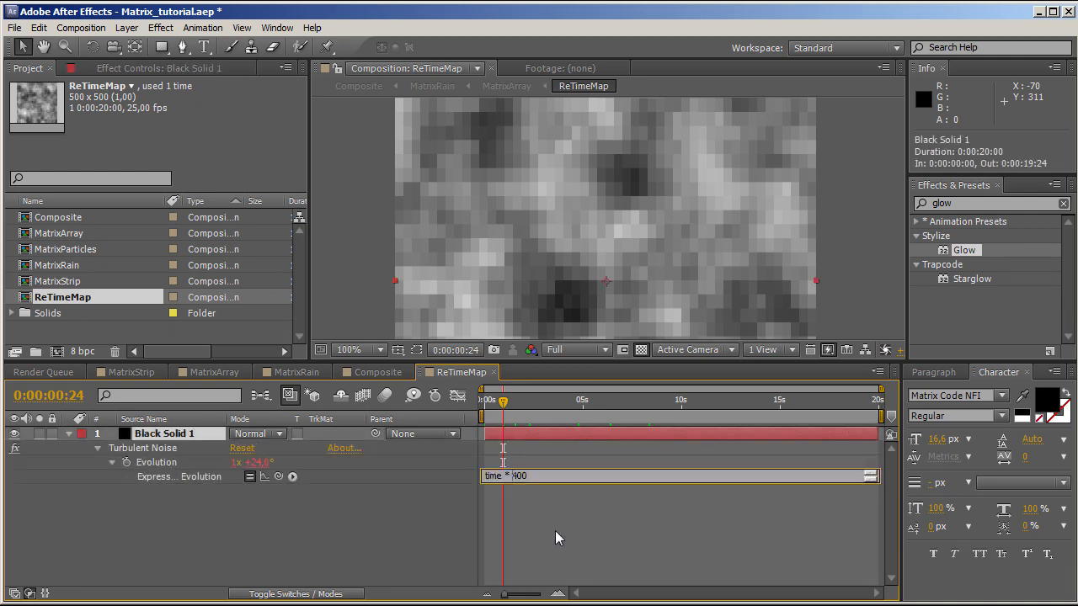
{"action": "key", "text": "BackSpace"}
{"action": "type", "text": "2"}
{"action": "key", "text": "KP_Enter"}
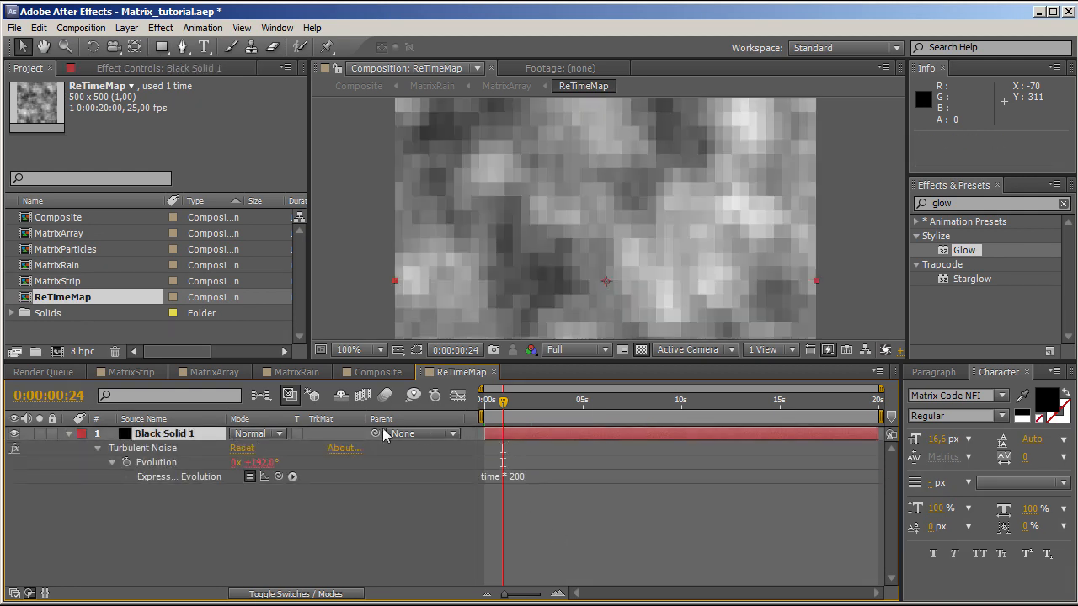
{"action": "left_click", "coordinate": [164, 71]}
{"action": "mouse_move", "coordinate": [180, 157]}
{"action": "left_mouse_down"}
{"action": "mouse_move", "coordinate": [220, 160]}
{"action": "mouse_move", "coordinate": [143, 172]}
{"action": "mouse_move", "coordinate": [164, 172]}
{"action": "left_mouse_up"}
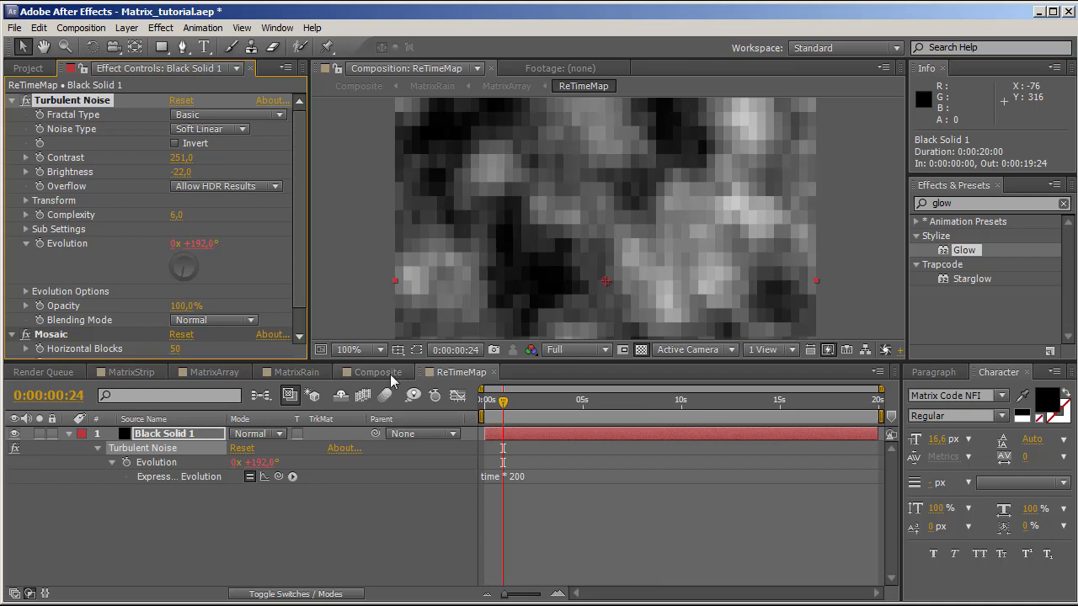
- Open MatrixParticles from MatrixRain and examine the Particular emitter settings on Black Solid 2 with the particles at 0:00:06:00
{"action": "left_click", "coordinate": [288, 373]}
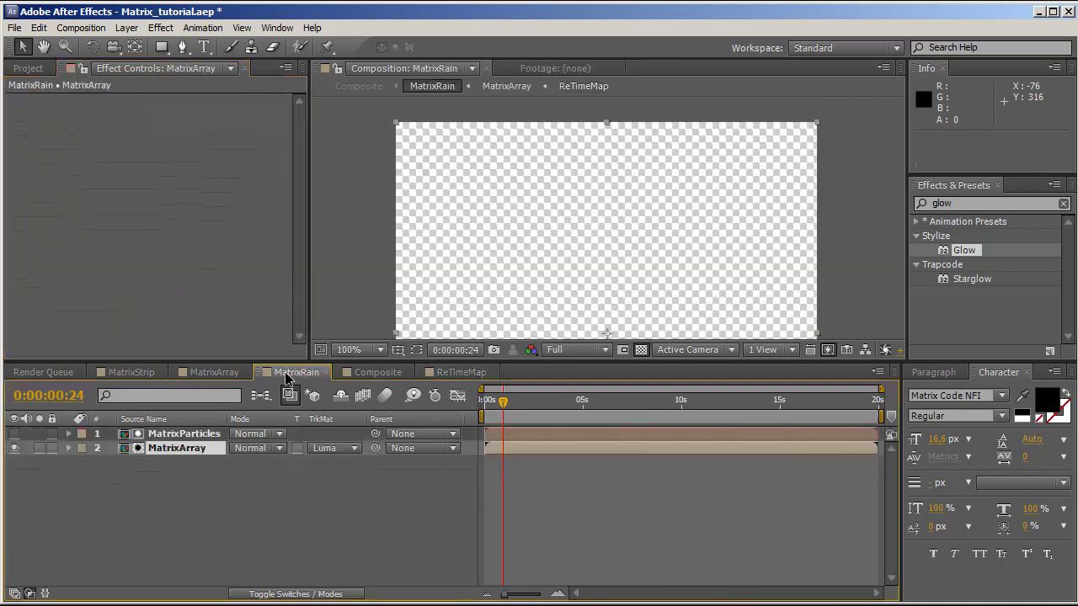
{"action": "double_click", "coordinate": [166, 438]}
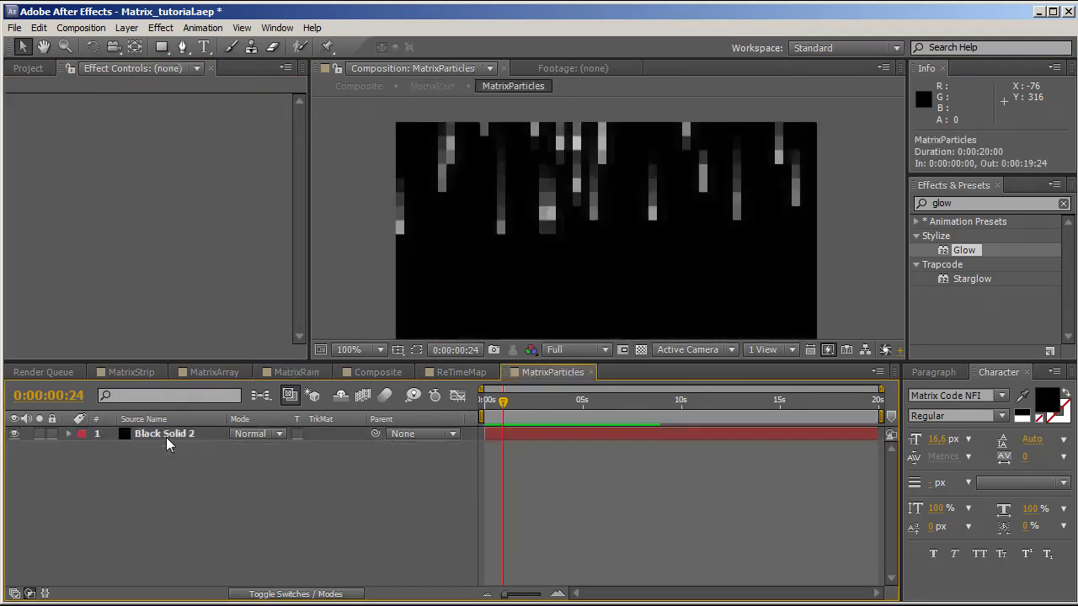
{"action": "left_click", "coordinate": [161, 434]}
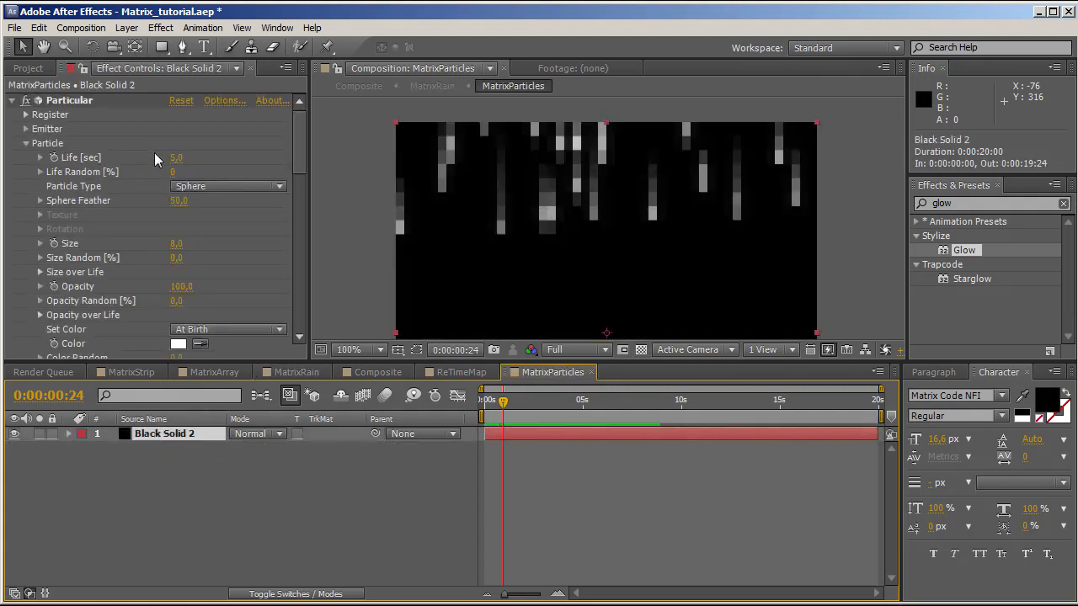
{"action": "left_click", "coordinate": [27, 145]}
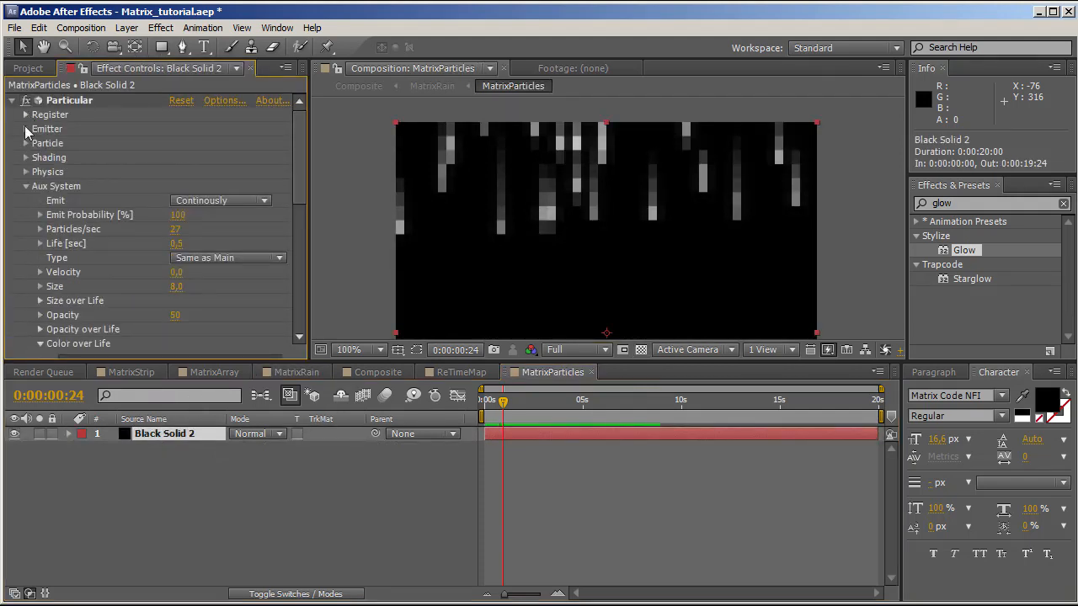
{"action": "left_click", "coordinate": [26, 129]}
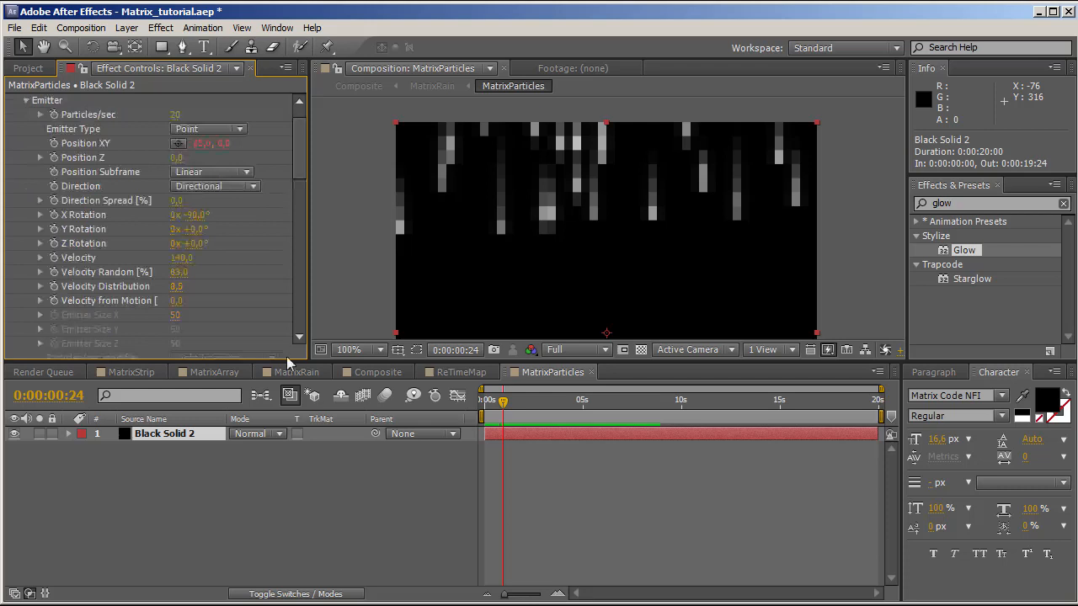
{"action": "mouse_move", "coordinate": [604, 403]}
{"action": "left_mouse_down"}
{"action": "mouse_move", "coordinate": [580, 404]}
{"action": "mouse_move", "coordinate": [601, 404]}
{"action": "left_mouse_up"}
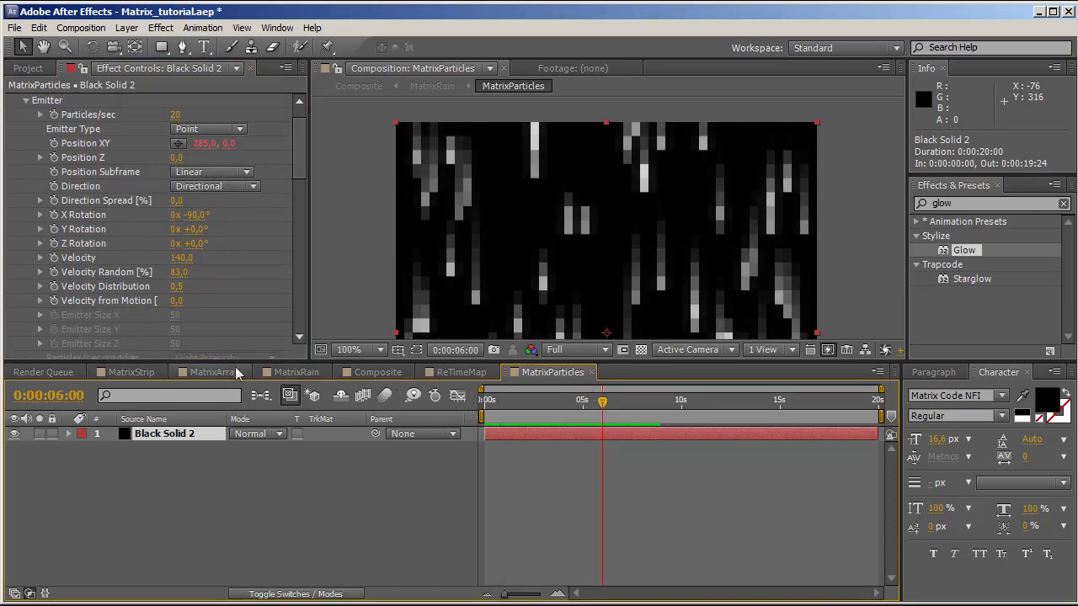
- Return to Composite and preview the green rain from 0:00:02:03
{"action": "left_click", "coordinate": [378, 372]}
{"action": "left_click", "coordinate": [527, 403]}
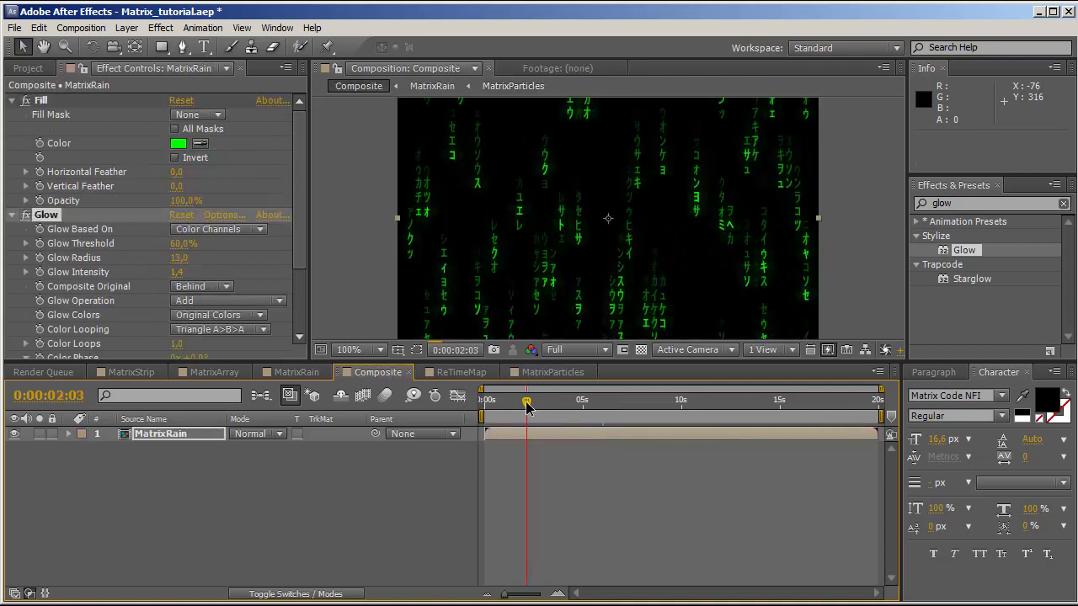
{"action": "key", "text": "KP_0"}
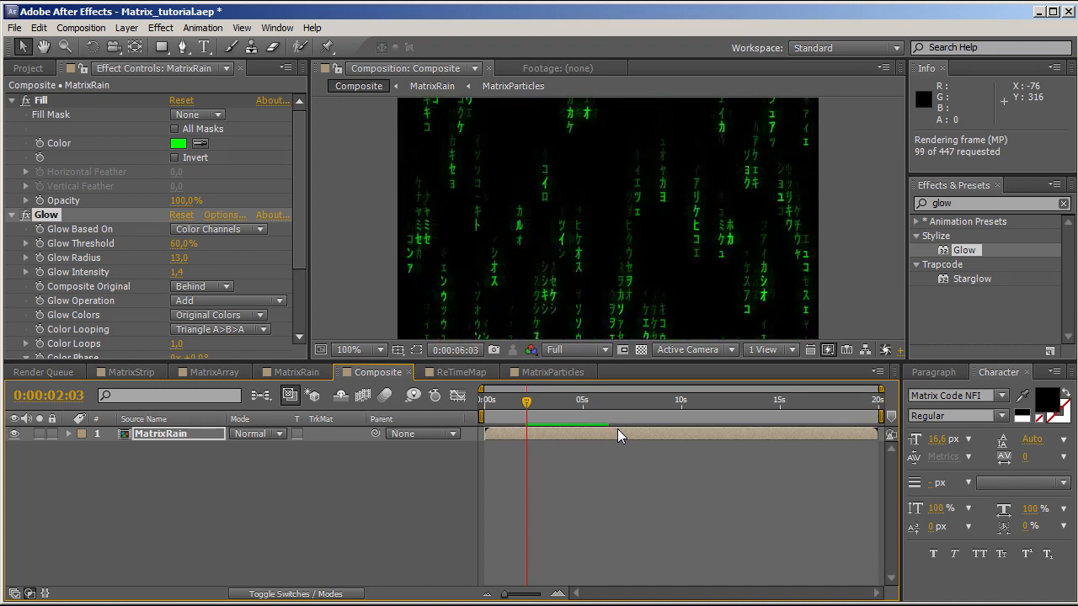
{"action": "key", "text": "space"}
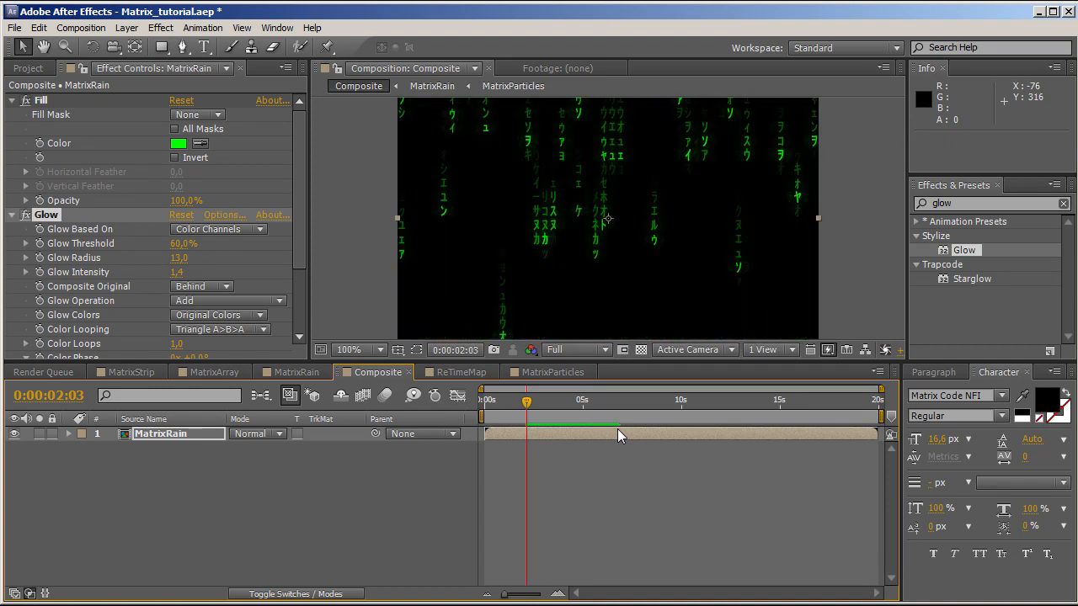
- In MatrixParticles, darken the birth color of Particular's Aux System Color over Life gradient to gray 444444
{"action": "left_click", "coordinate": [562, 375]}
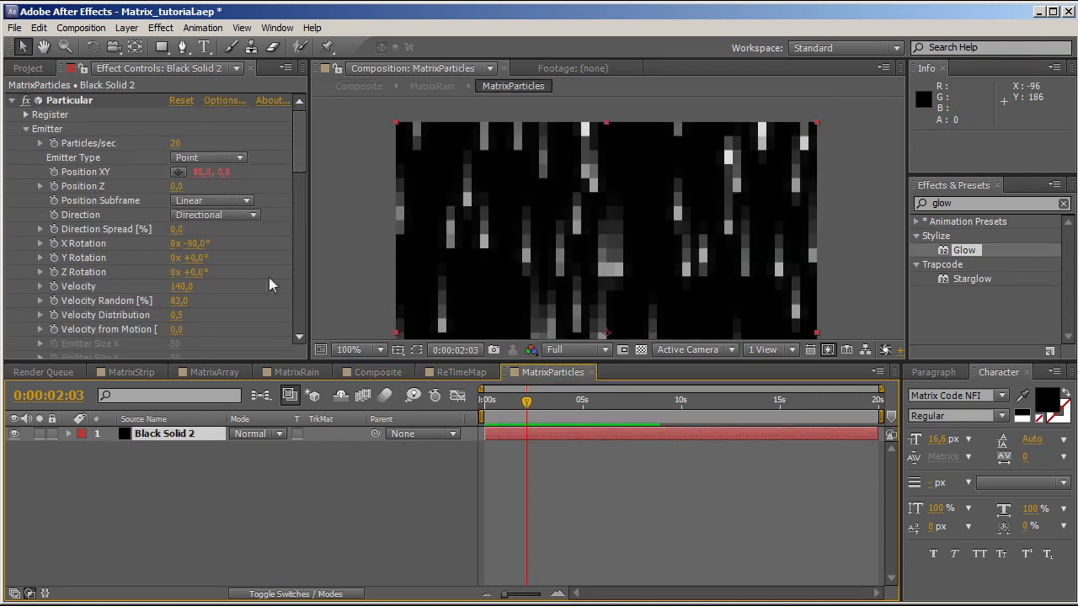
{"action": "left_click_drag", "start_coordinate": [297, 163], "coordinate": [292, 286]}
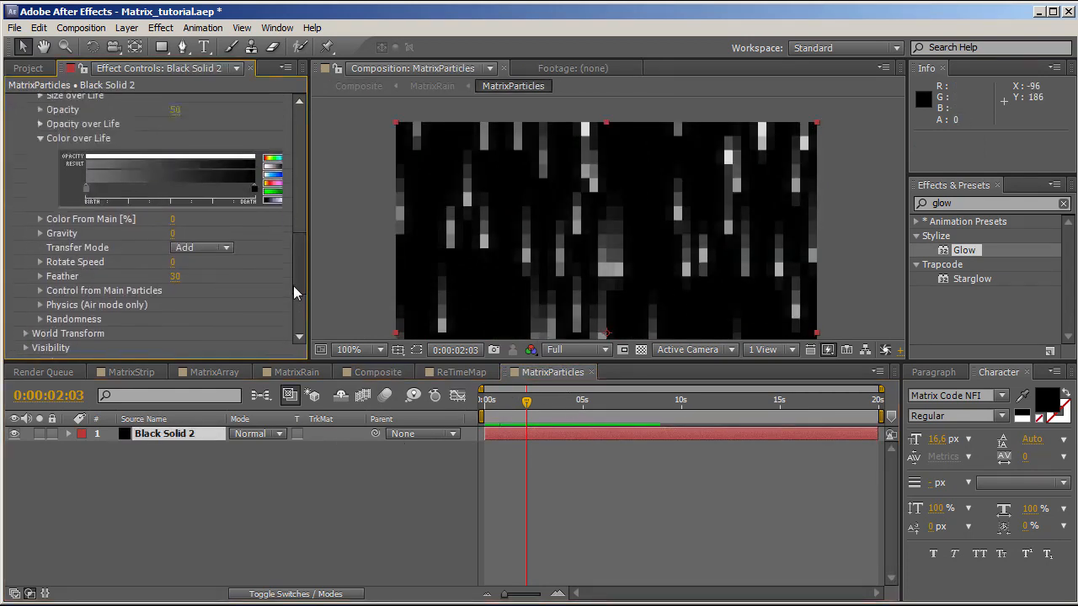
{"action": "double_click", "coordinate": [85, 188]}
{"action": "mouse_move", "coordinate": [341, 442]}
{"action": "left_mouse_down"}
{"action": "mouse_move", "coordinate": [326, 441]}
{"action": "mouse_move", "coordinate": [306, 475]}
{"action": "left_mouse_up"}
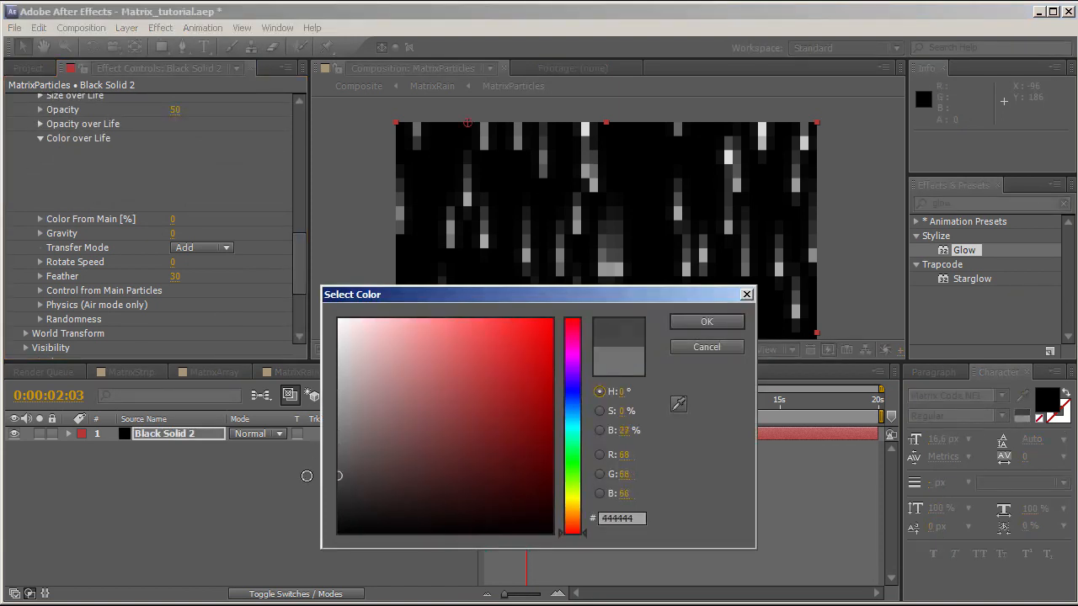
{"action": "left_click", "coordinate": [699, 323]}
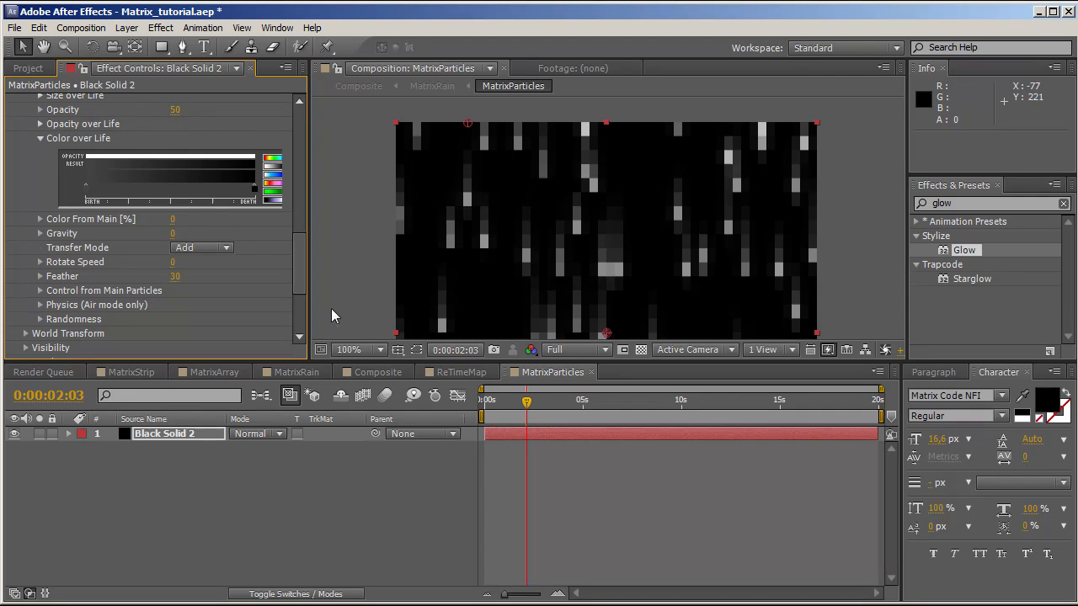
- Open the recent project Matrix_cs5.aep and answer the save prompt for the current project
{"action": "left_click", "coordinate": [15, 28]}
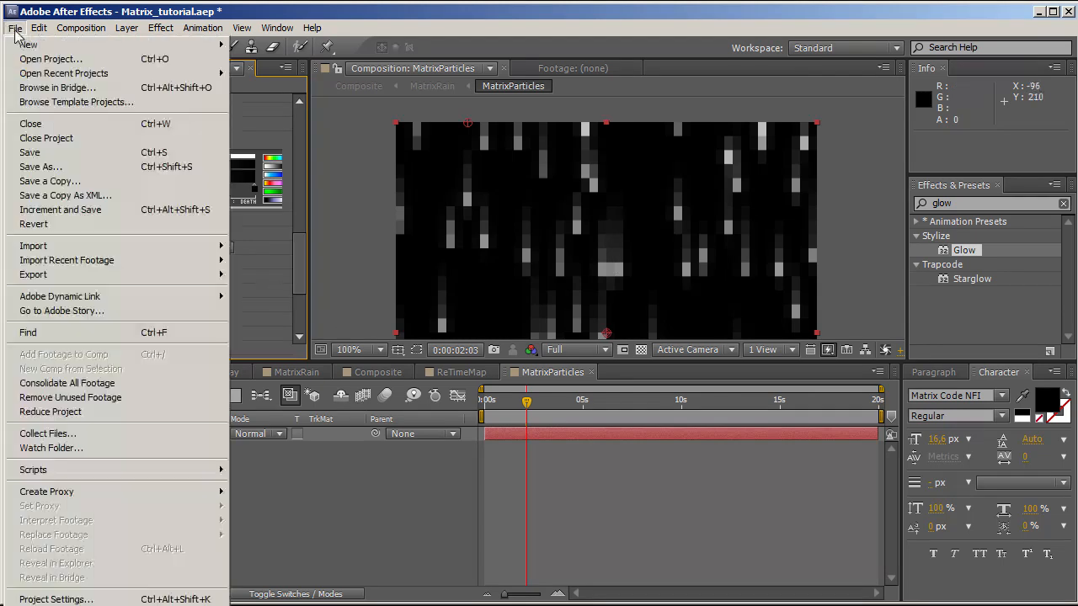
{"action": "mouse_move", "coordinate": [84, 73]}
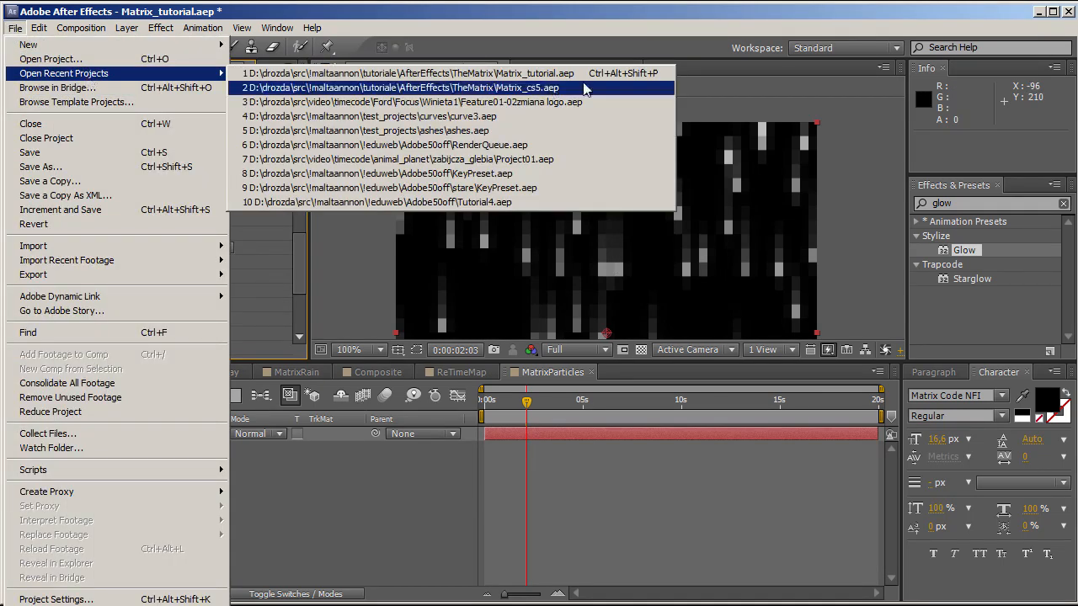
{"action": "left_click", "coordinate": [587, 88]}
{"action": "left_click", "coordinate": [570, 333]}
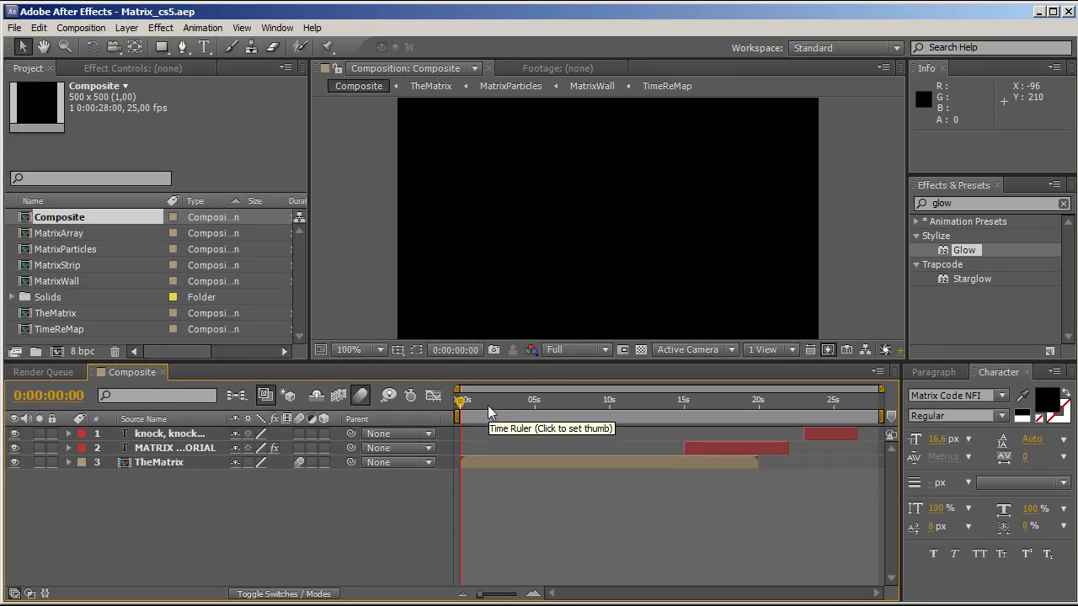
- Review the finished rain in the Composite composition at 0:00:04:17 and 0:00:01:24, and select the TheMatrix layer
{"action": "left_click_drag", "start_coordinate": [487, 405], "coordinate": [529, 405]}
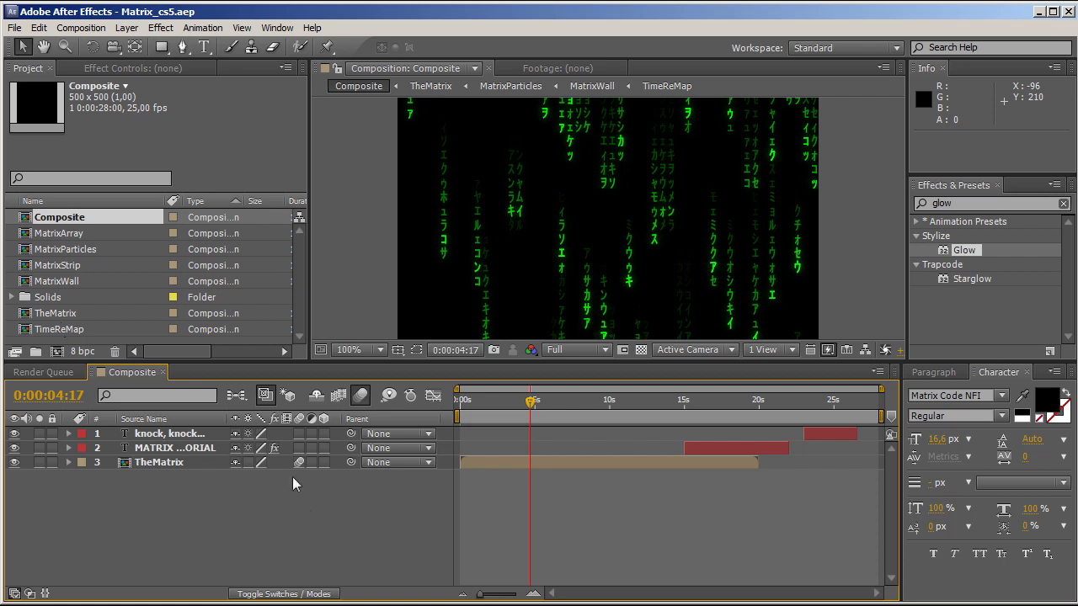
{"action": "left_click_drag", "start_coordinate": [559, 402], "coordinate": [490, 402]}
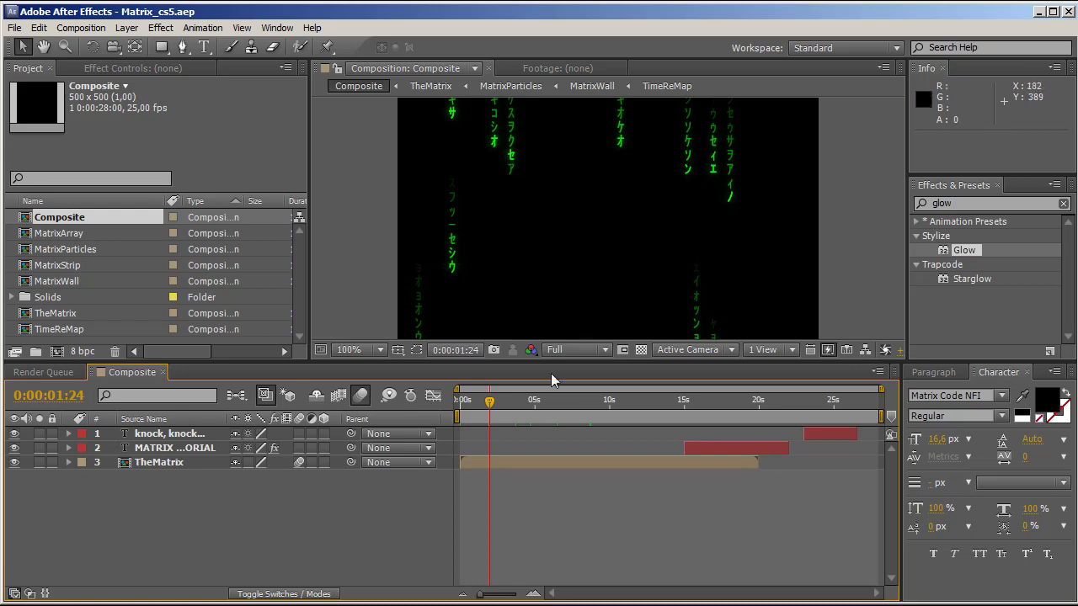
{"action": "left_click", "coordinate": [483, 468]}
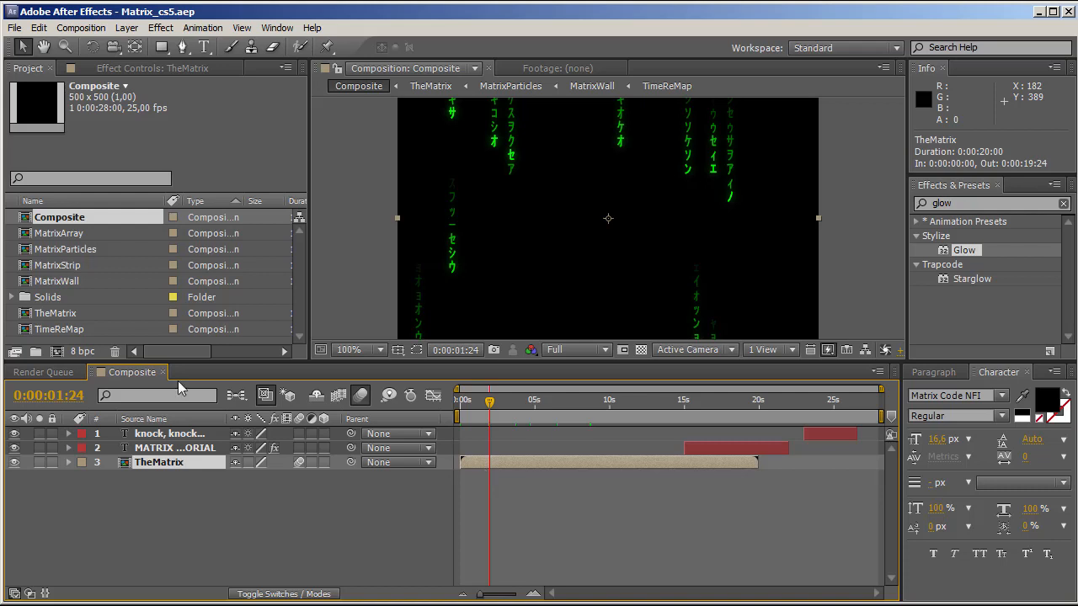
- Open TheMatrix composition and delete its hidden top MatrixParticles layer set to Add mode
{"action": "left_click", "coordinate": [62, 329]}
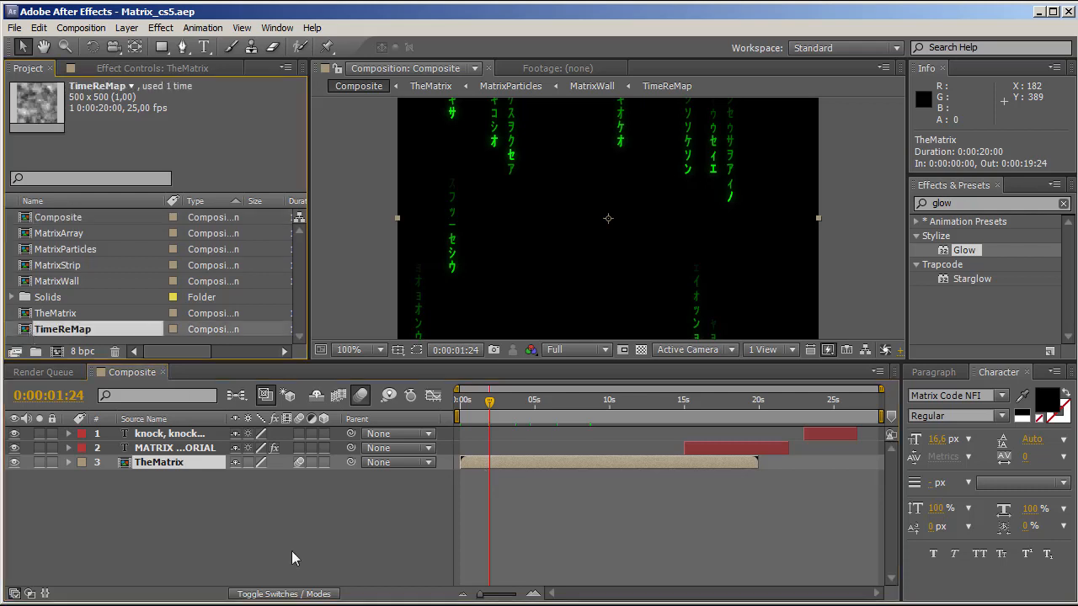
{"action": "double_click", "coordinate": [130, 463]}
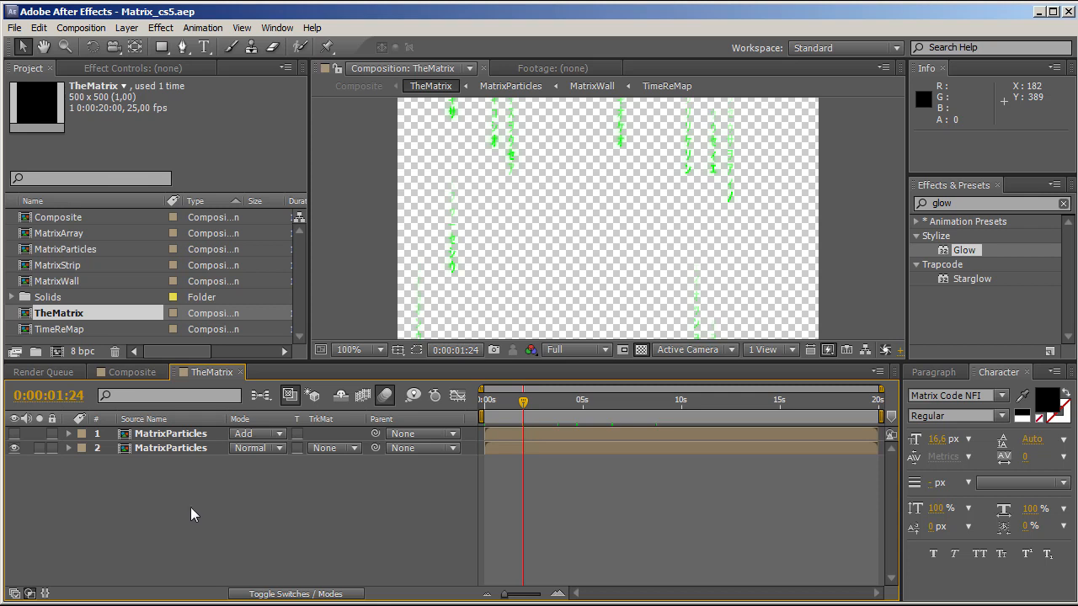
{"action": "left_click", "coordinate": [158, 434]}
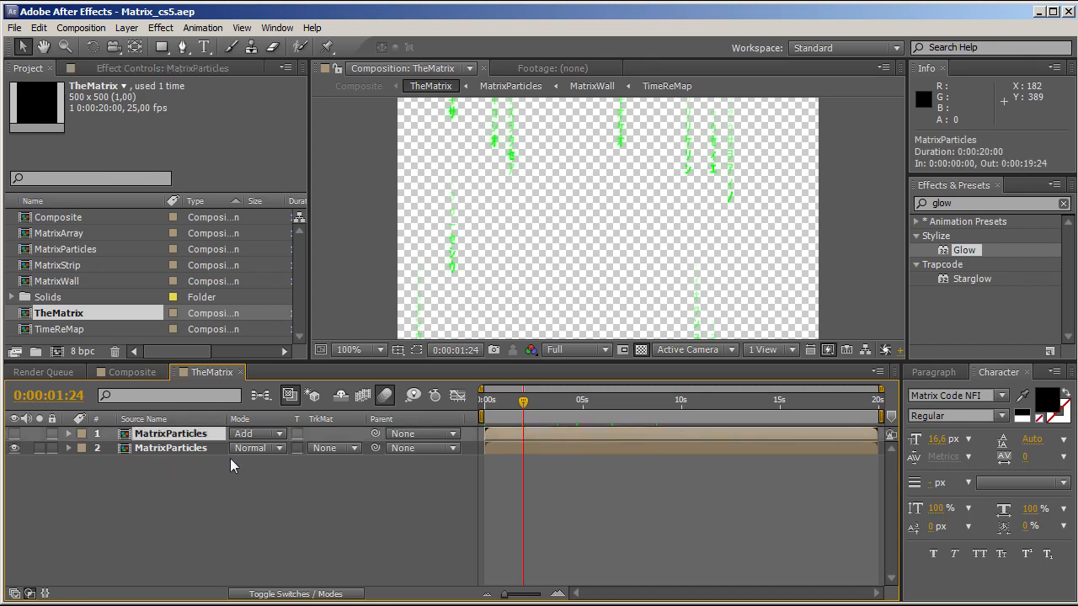
{"action": "key", "text": "Delete"}
{"action": "left_click", "coordinate": [183, 436]}
{"action": "left_click", "coordinate": [188, 477]}
- At 0:00:06:00, disable CC Tiler, CC Composite, Fill and Glow on the MatrixParticles layer and show the transparency grid
{"action": "left_click_drag", "start_coordinate": [551, 404], "coordinate": [601, 409]}
{"action": "left_click", "coordinate": [641, 350]}
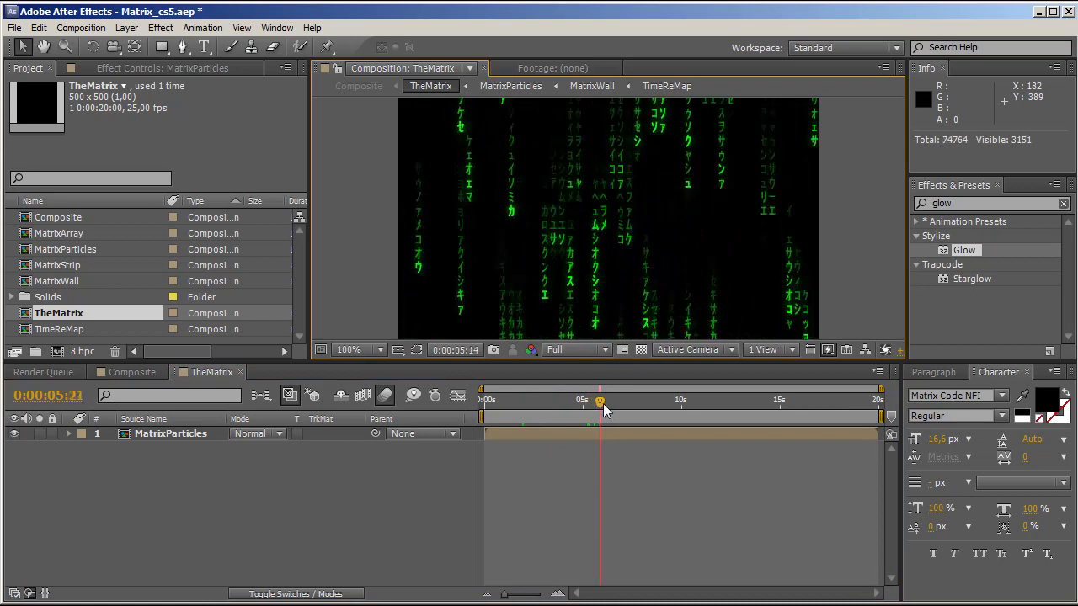
{"action": "left_click", "coordinate": [170, 435]}
{"action": "left_click", "coordinate": [142, 67]}
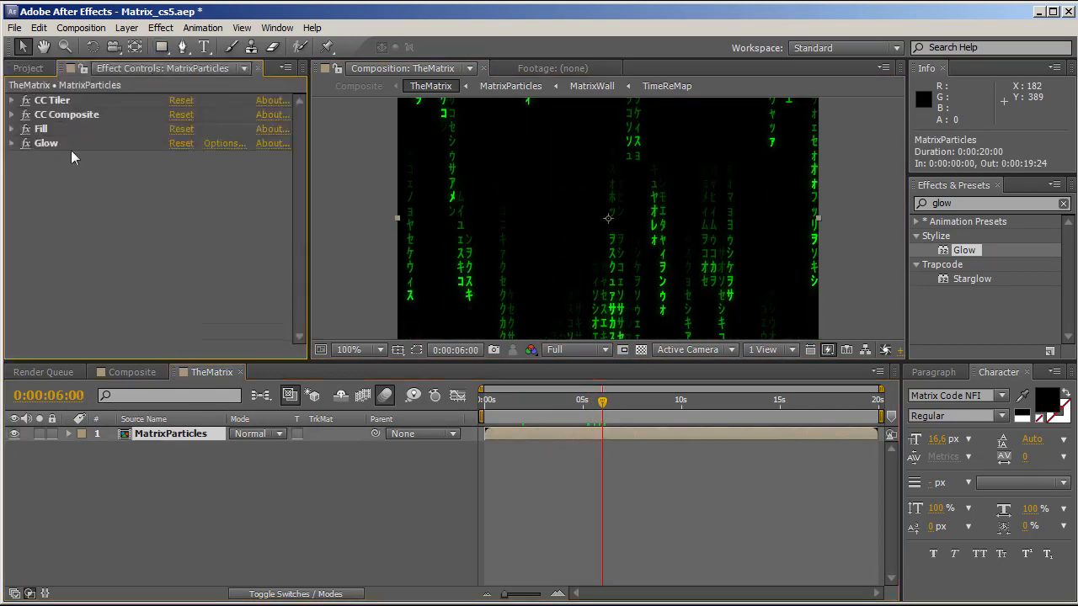
{"action": "left_click_drag", "start_coordinate": [26, 100], "coordinate": [25, 144]}
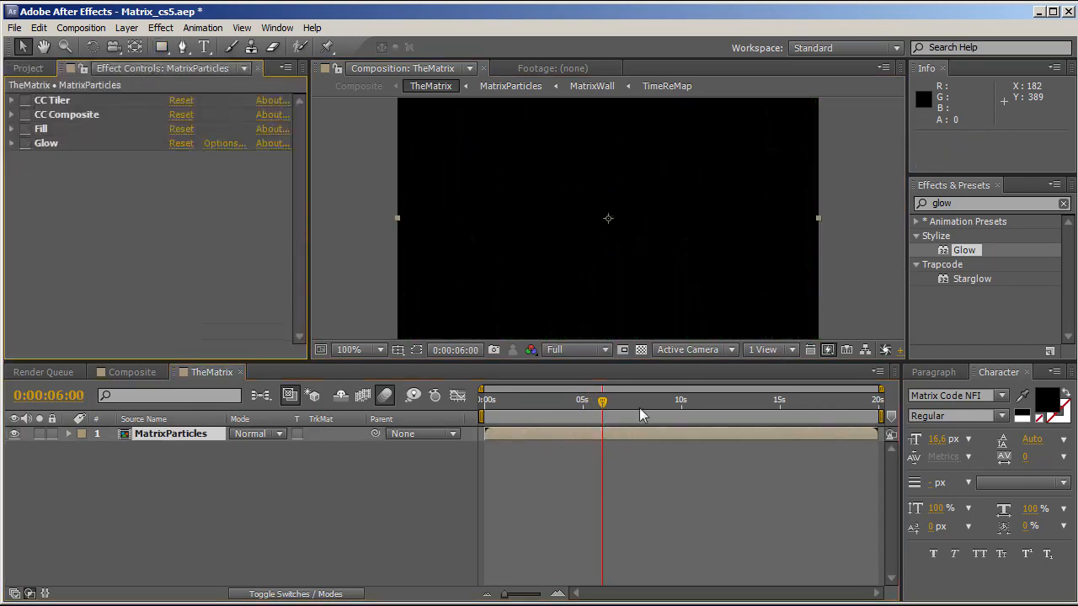
{"action": "left_click", "coordinate": [640, 350]}
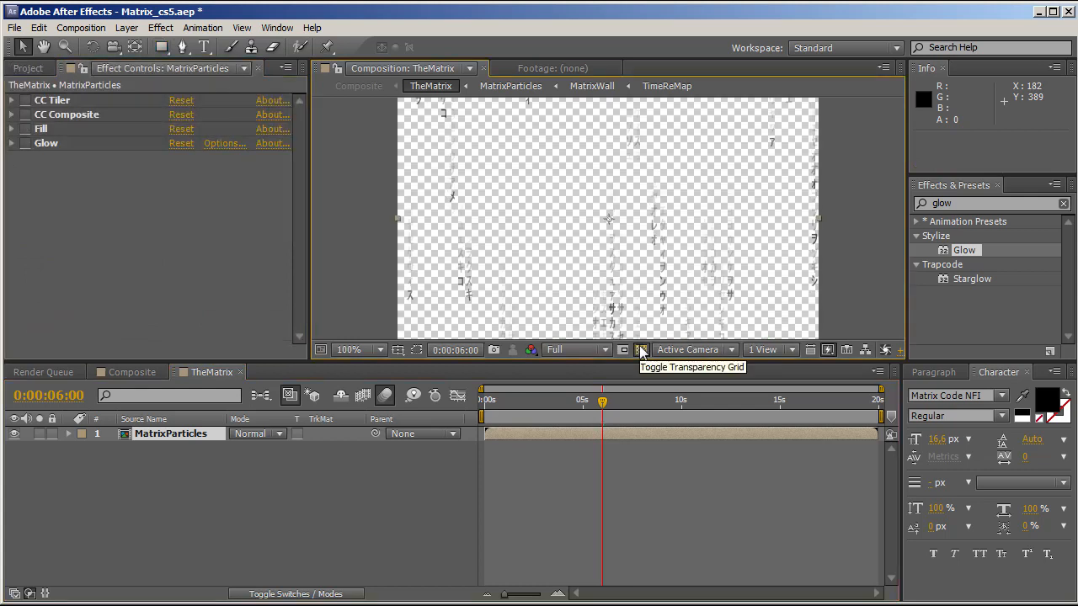
- Re-enable Fill and Glow on the MatrixParticles layer and hide the transparency grid
{"action": "left_click", "coordinate": [25, 129]}
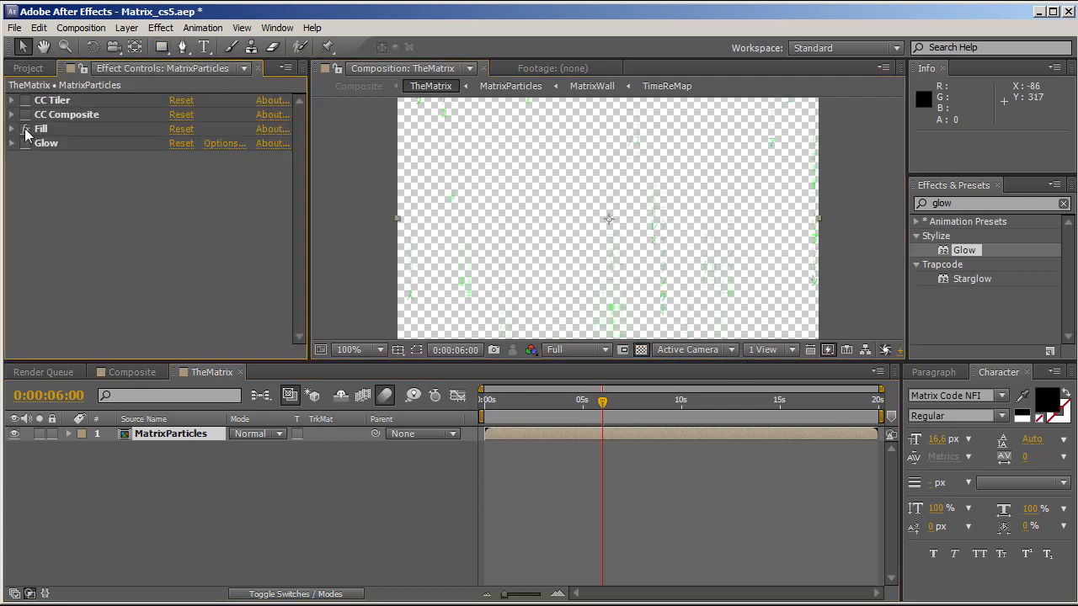
{"action": "left_click", "coordinate": [640, 350]}
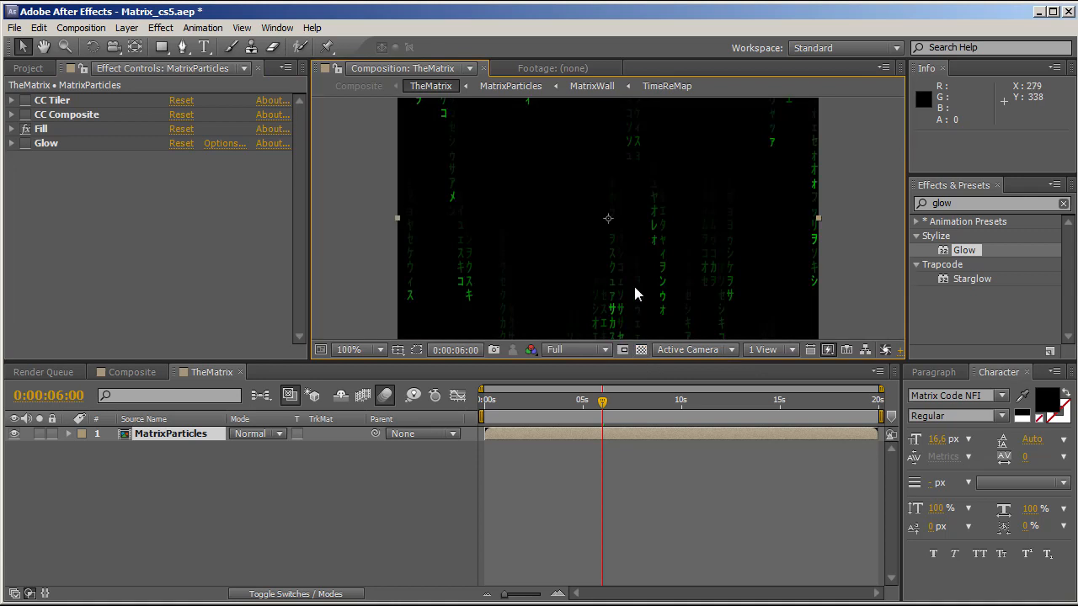
{"action": "left_click", "coordinate": [25, 143]}
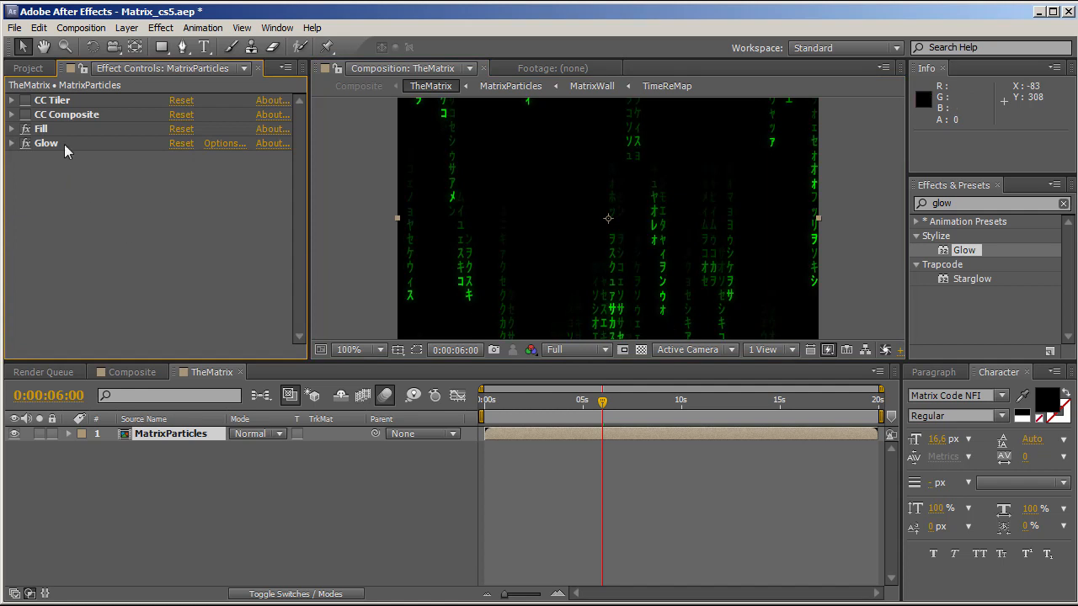
- Compare the rain with its color effects off and on, and scrub through to 0:00:09:14
{"action": "left_click", "coordinate": [51, 102]}
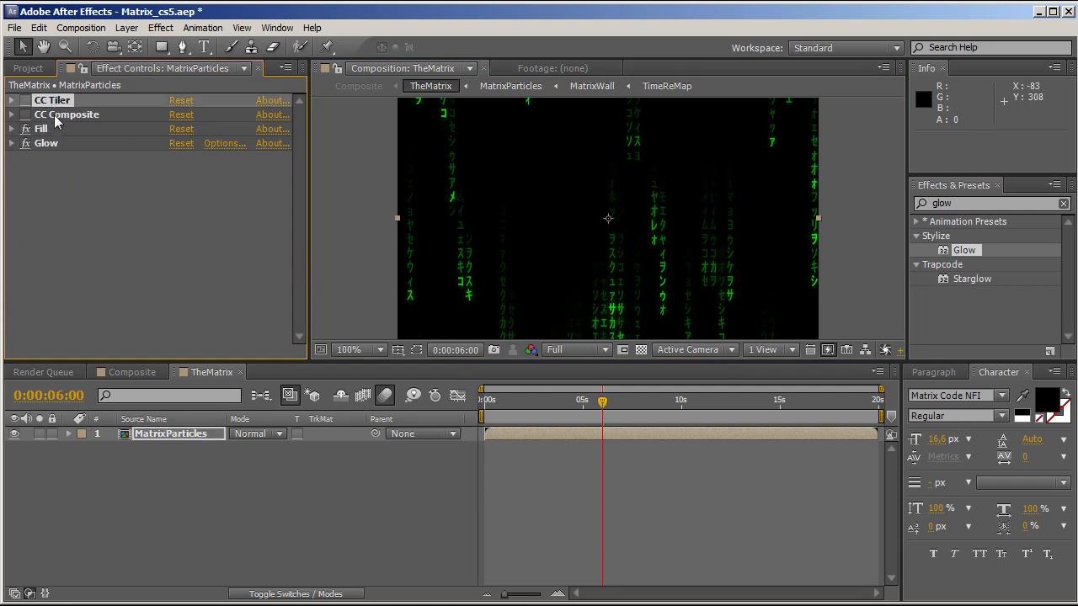
{"action": "left_click", "coordinate": [53, 115]}
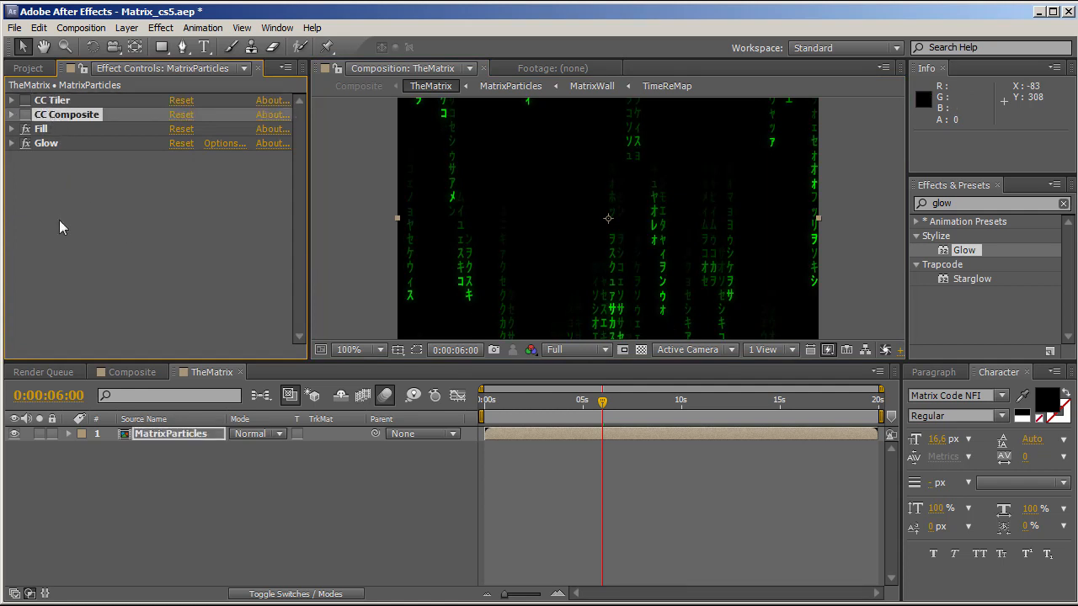
{"action": "left_click", "coordinate": [26, 129]}
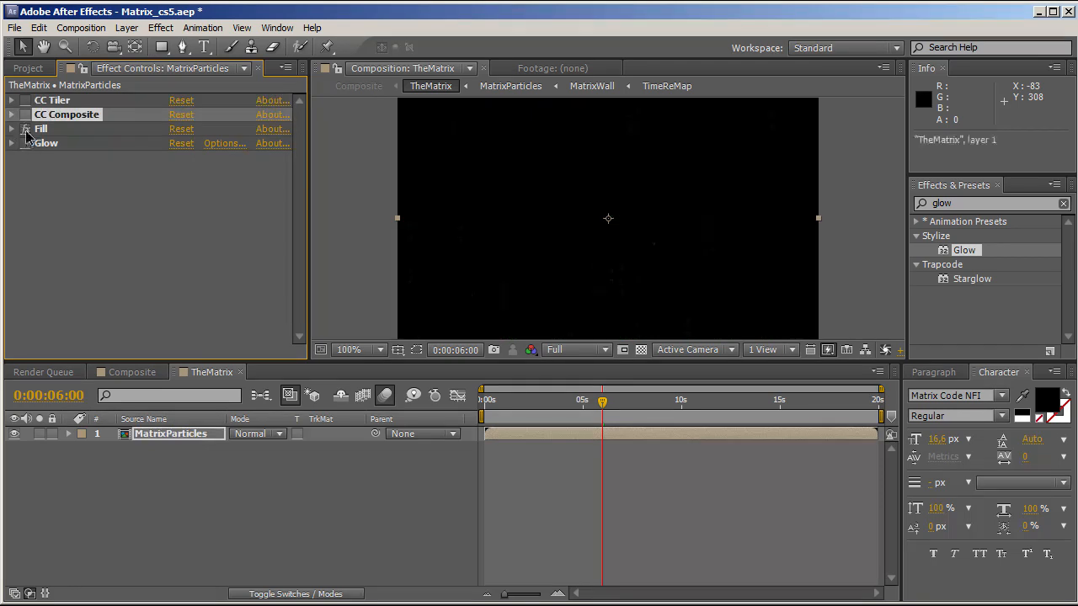
{"action": "key", "text": "ctrl+z"}
{"action": "left_click", "coordinate": [587, 409]}
{"action": "left_click_drag", "start_coordinate": [587, 413], "coordinate": [680, 411]}
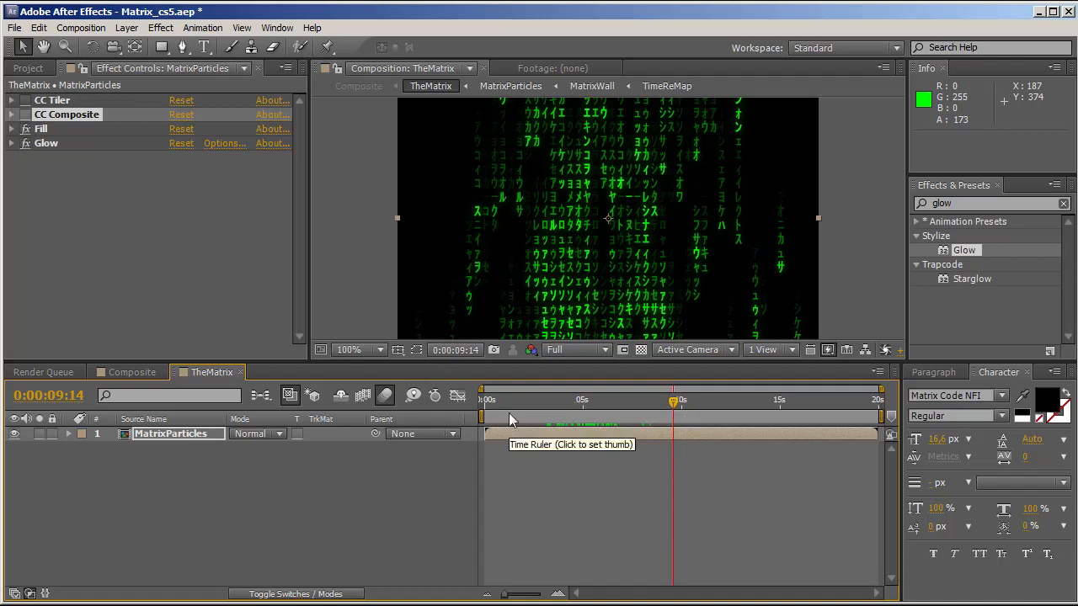
- Re-enable CC Tiler, expand its settings and preview the tiled rain up to 0:00:09:23
{"action": "left_click", "coordinate": [27, 101]}
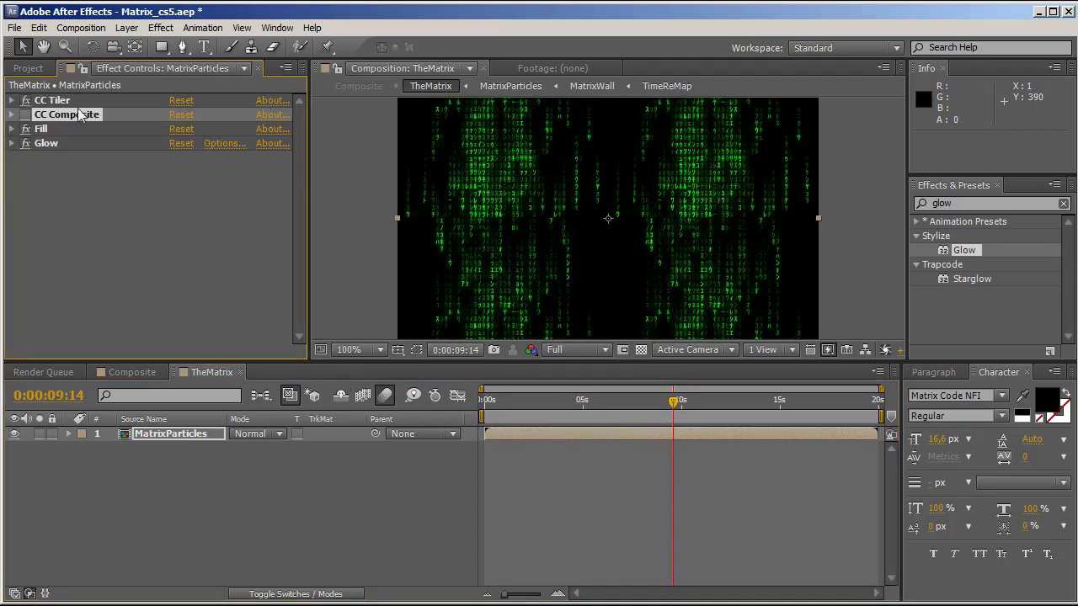
{"action": "left_click", "coordinate": [12, 100]}
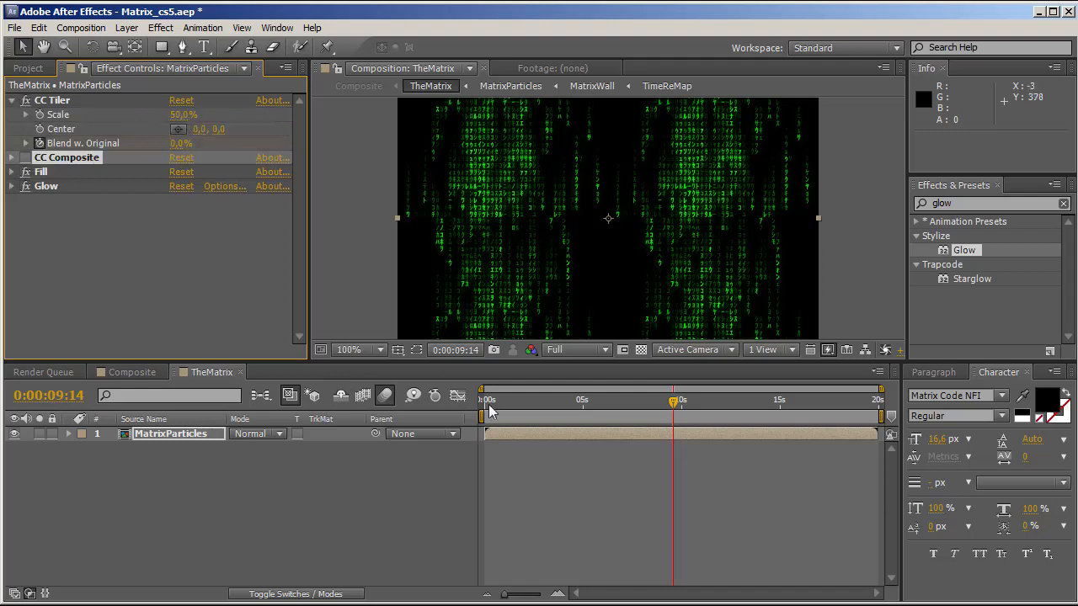
{"action": "left_click_drag", "start_coordinate": [530, 405], "coordinate": [659, 410]}
{"action": "left_click_drag", "start_coordinate": [175, 114], "coordinate": [193, 180]}
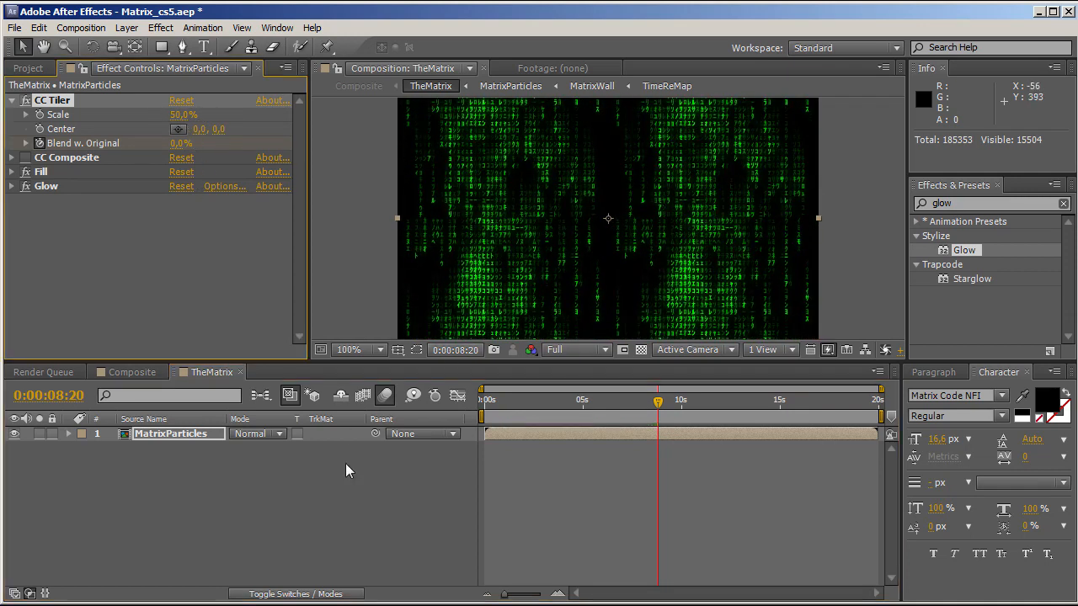
{"action": "left_click", "coordinate": [640, 403]}
{"action": "left_click_drag", "start_coordinate": [640, 410], "coordinate": [682, 414]}
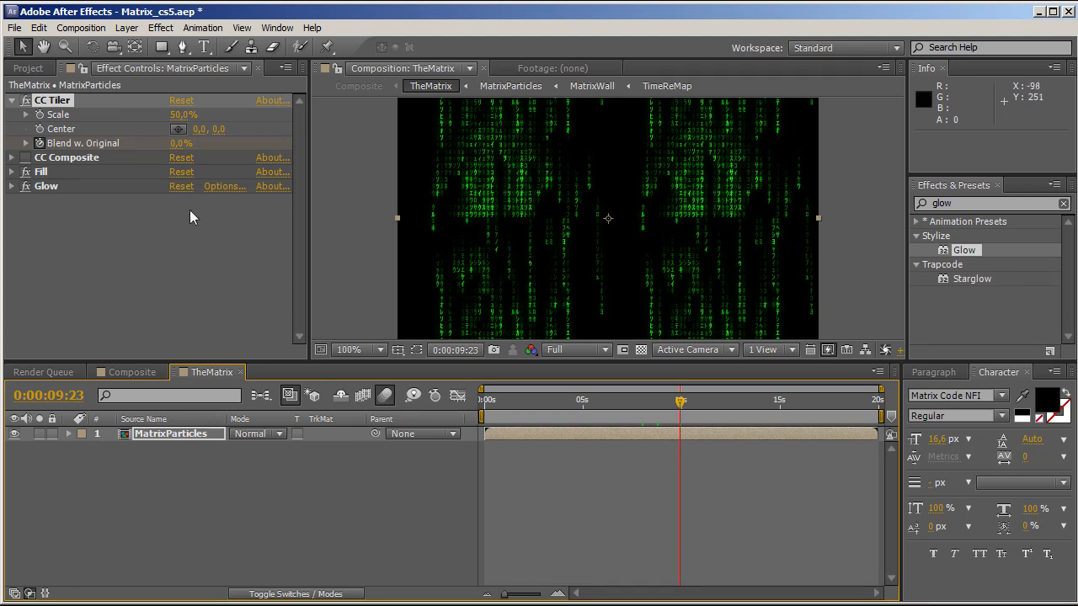
- Re-enable CC Composite and review the tile blend transition from 0:00:05:21 to 0:00:16:20
{"action": "left_click", "coordinate": [42, 158]}
{"action": "left_click", "coordinate": [24, 158]}
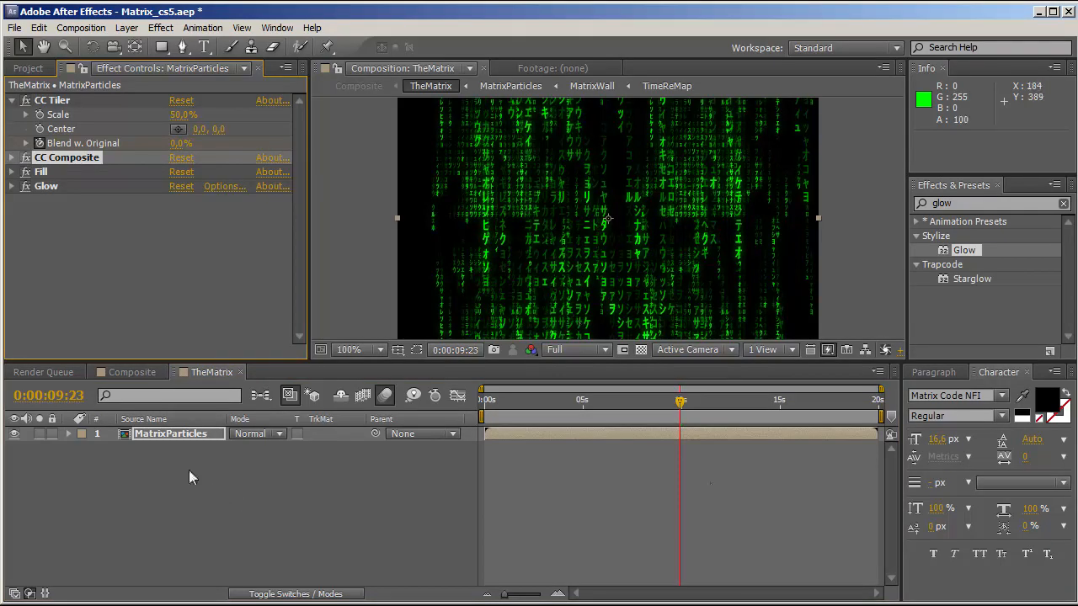
{"action": "left_click_drag", "start_coordinate": [679, 416], "coordinate": [598, 414]}
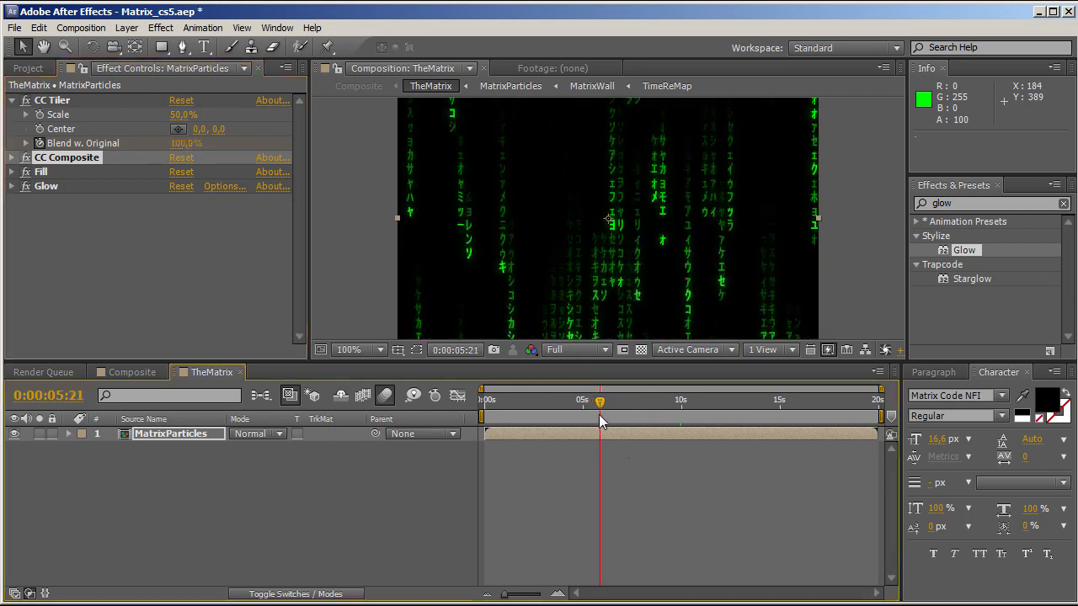
{"action": "left_click_drag", "start_coordinate": [602, 407], "coordinate": [624, 412]}
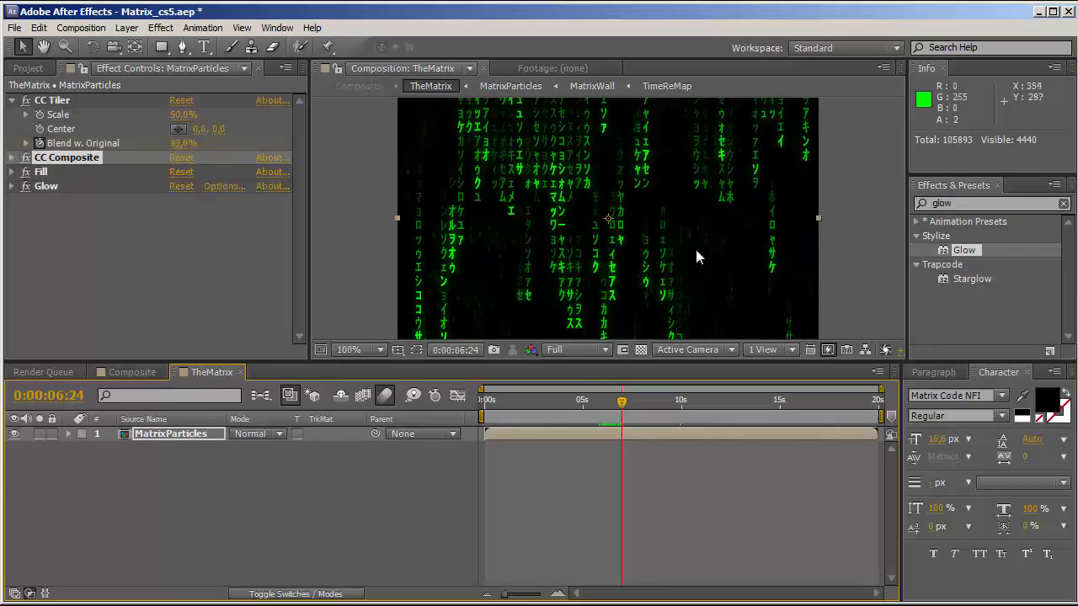
{"action": "left_click_drag", "start_coordinate": [622, 412], "coordinate": [654, 412]}
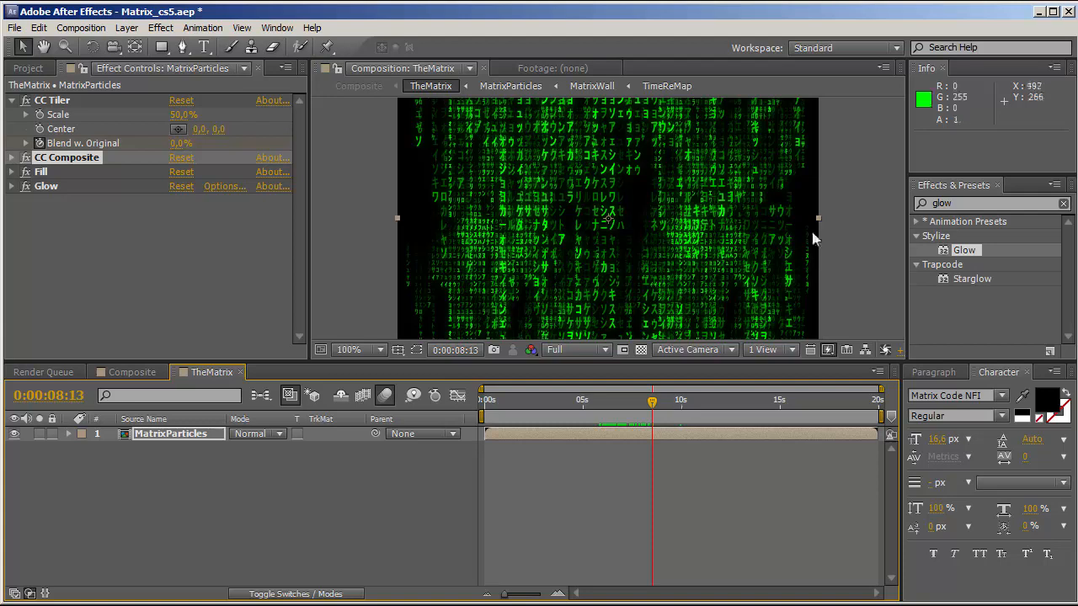
{"action": "left_click_drag", "start_coordinate": [657, 414], "coordinate": [680, 416]}
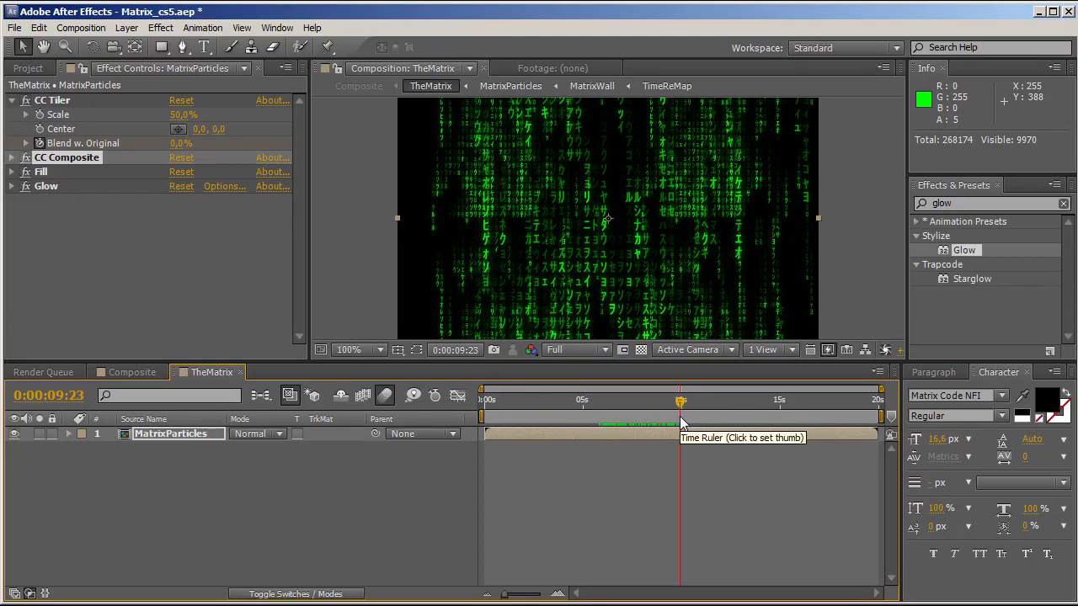
{"action": "left_click_drag", "start_coordinate": [680, 418], "coordinate": [821, 427]}
{"action": "left_click", "coordinate": [328, 537]}
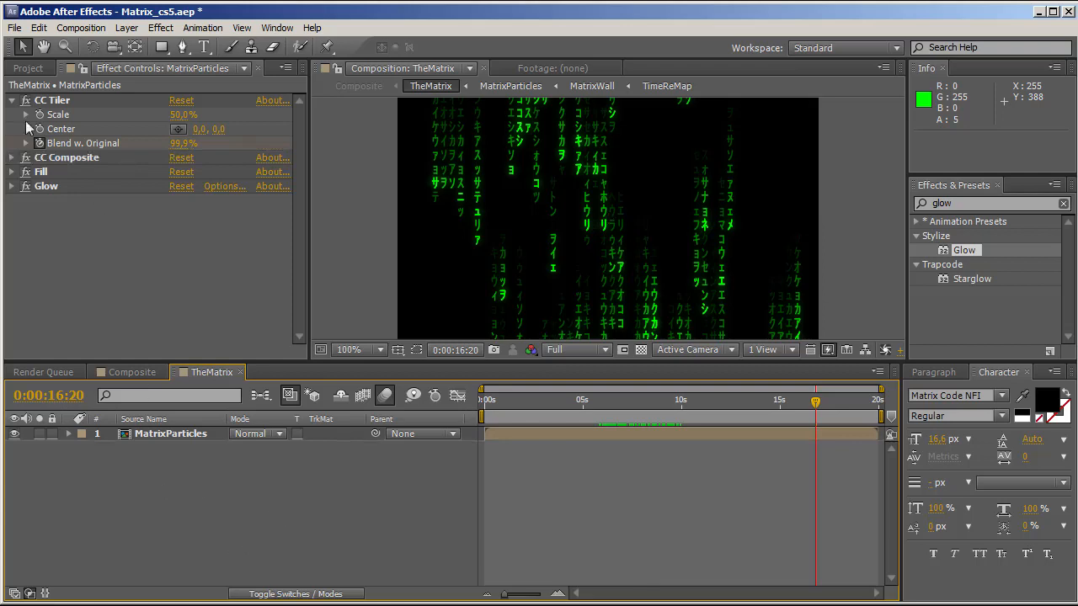
- Duplicate the MatrixParticles layer and hide the lower copy
{"action": "left_click", "coordinate": [12, 100]}
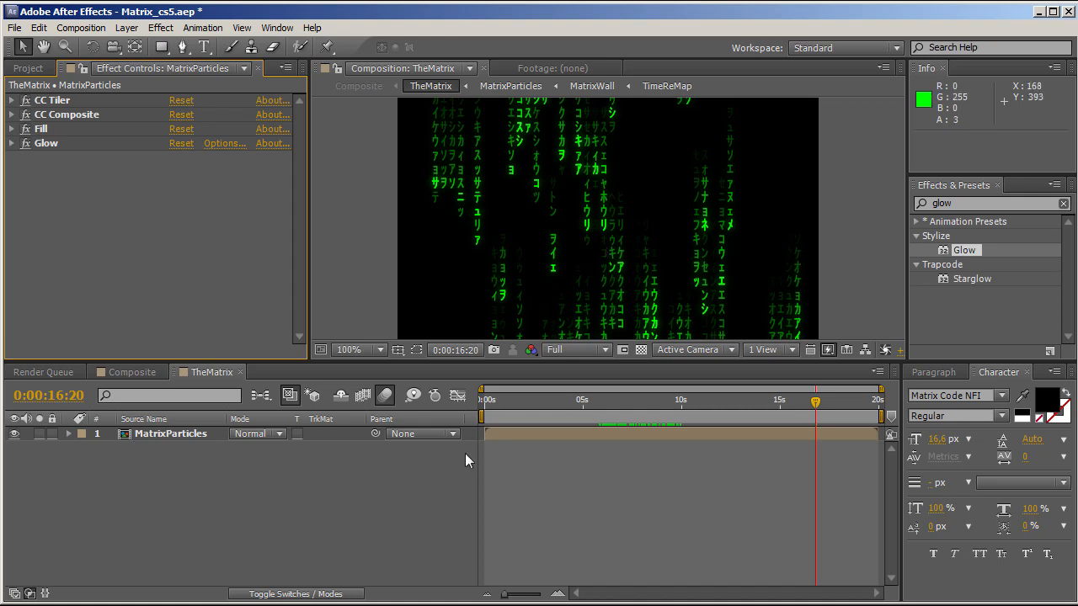
{"action": "left_click", "coordinate": [124, 438]}
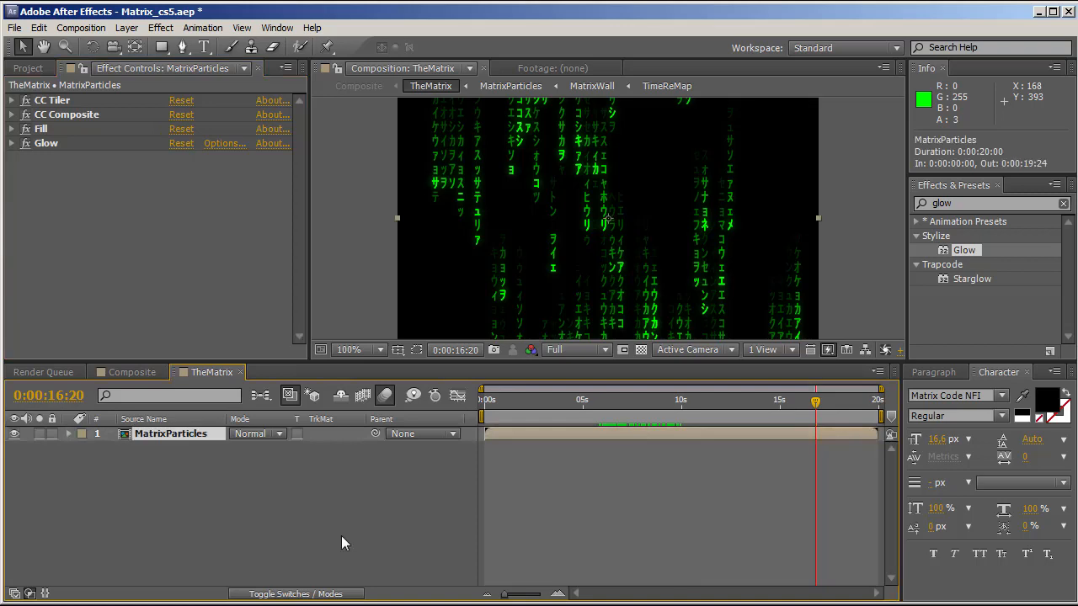
{"action": "key", "text": "ctrl+d"}
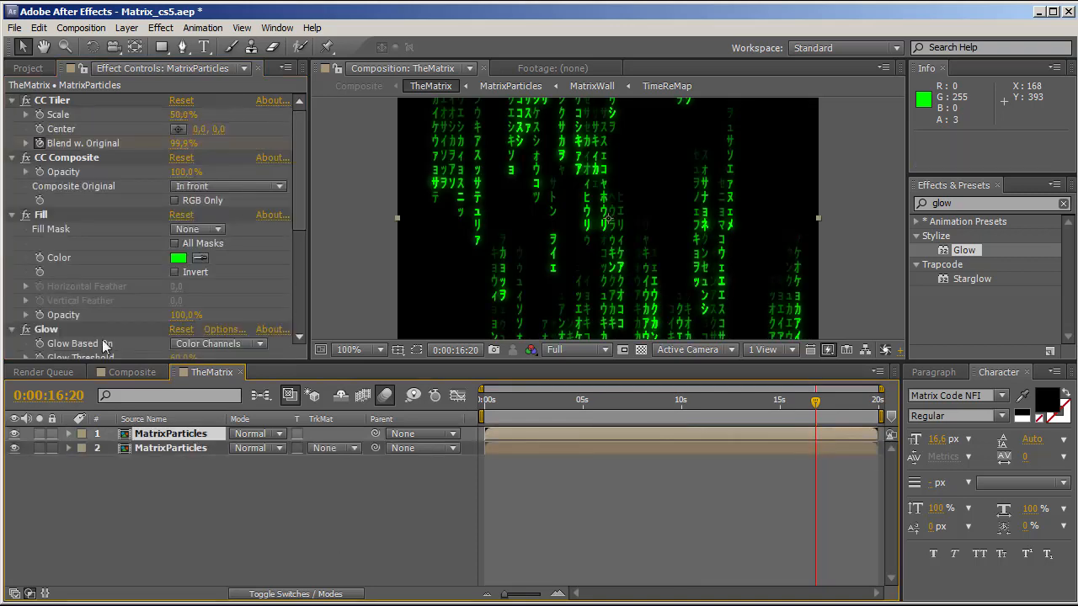
{"action": "left_click", "coordinate": [13, 448]}
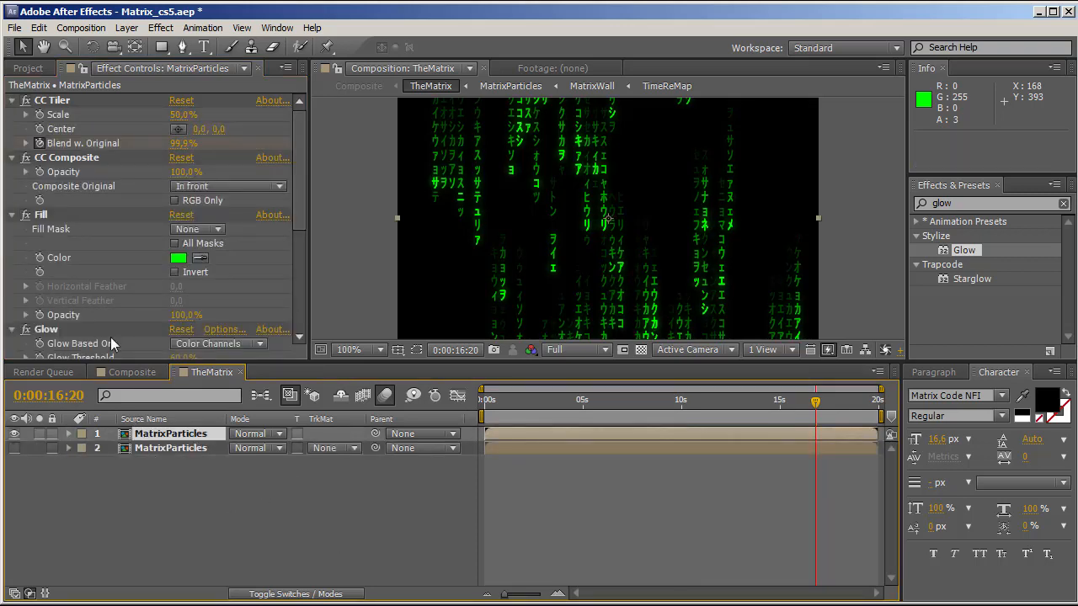
- Remove all effects from the top MatrixParticles layer and show the transparency grid
{"action": "left_click", "coordinate": [13, 101]}
{"action": "left_click", "coordinate": [12, 115]}
{"action": "left_click", "coordinate": [26, 100]}
{"action": "left_click", "coordinate": [26, 115]}
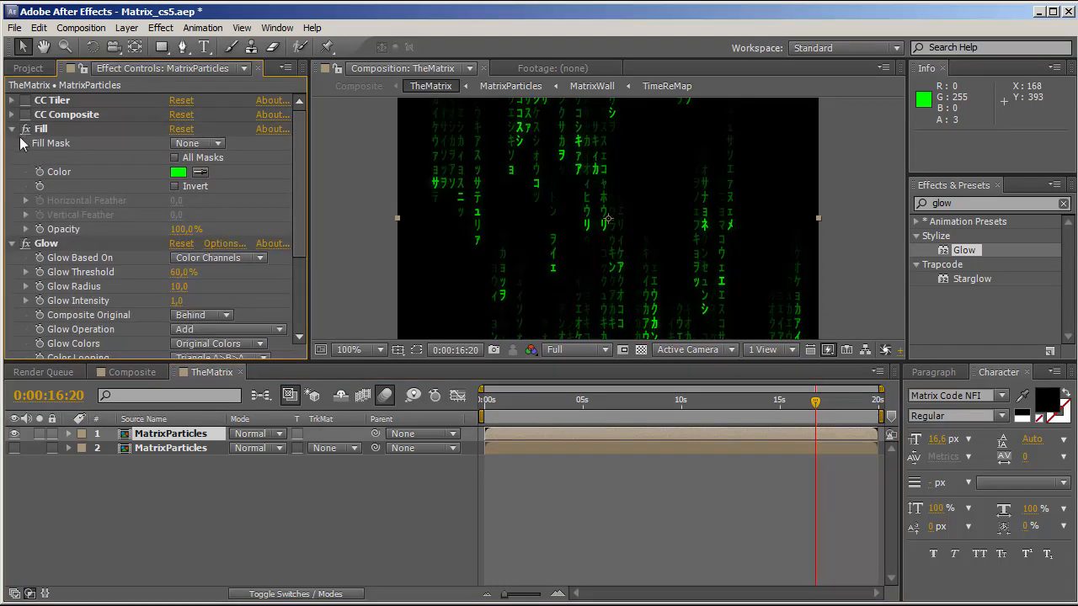
{"action": "left_click", "coordinate": [12, 129]}
{"action": "key", "text": "ctrl+a"}
{"action": "key", "text": "Delete"}
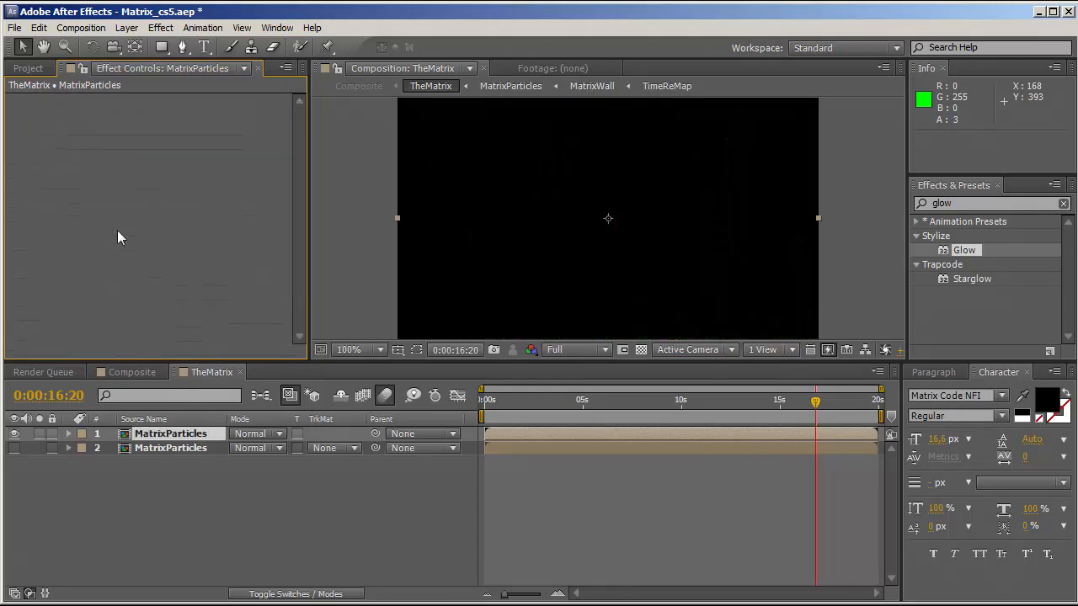
{"action": "left_click", "coordinate": [641, 350]}
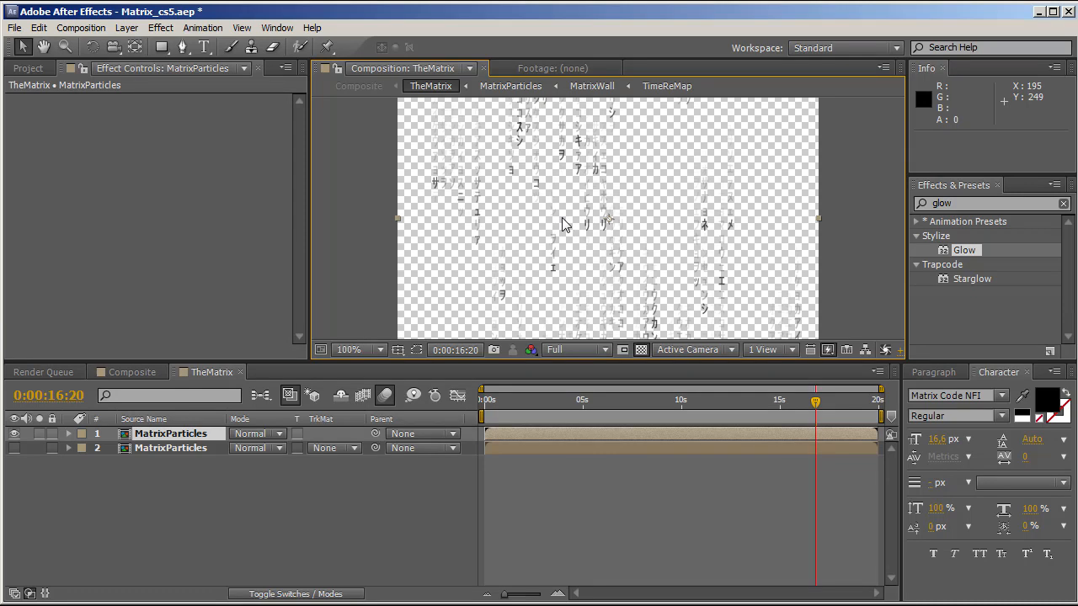
- Apply the Solid Composite effect to the top MatrixParticles layer and set its color to black
{"action": "left_click", "coordinate": [967, 203]}
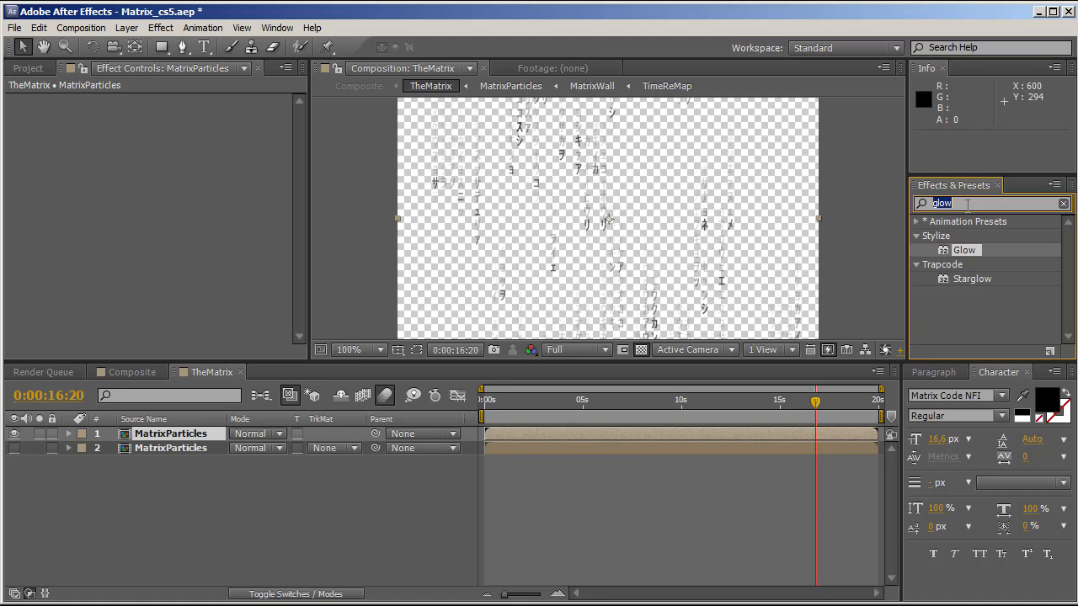
{"action": "type", "text": "solid"}
{"action": "left_click_drag", "start_coordinate": [978, 240], "coordinate": [224, 231]}
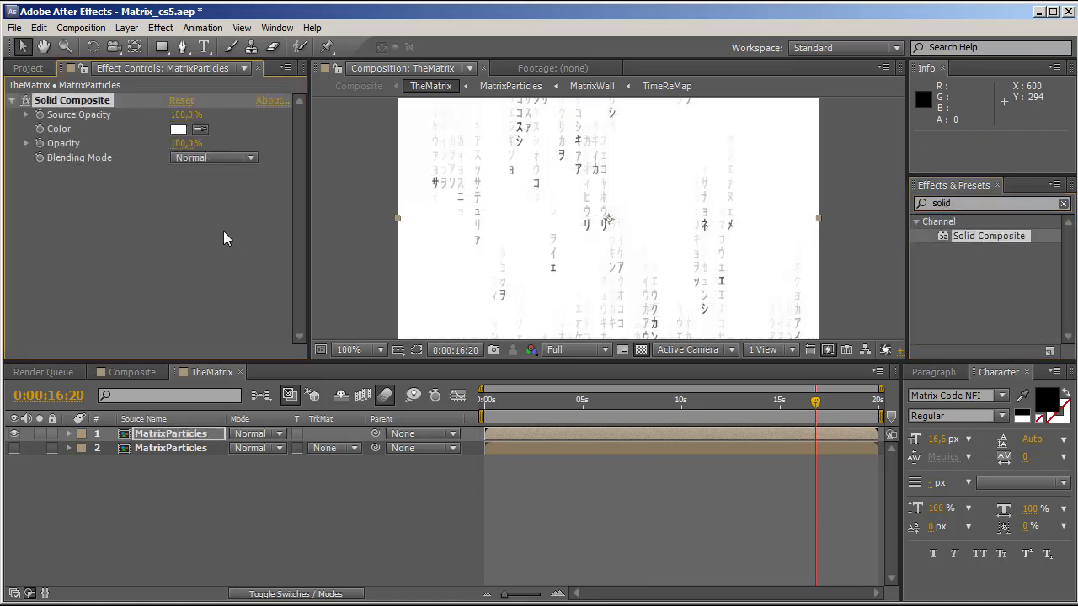
{"action": "left_click", "coordinate": [177, 129]}
{"action": "left_click_drag", "start_coordinate": [532, 495], "coordinate": [630, 562]}
{"action": "left_click", "coordinate": [703, 323]}
- Find the Fill effect and apply it to the top MatrixParticles layer above Solid Composite
{"action": "left_click", "coordinate": [968, 205]}
{"action": "left_click", "coordinate": [968, 204]}
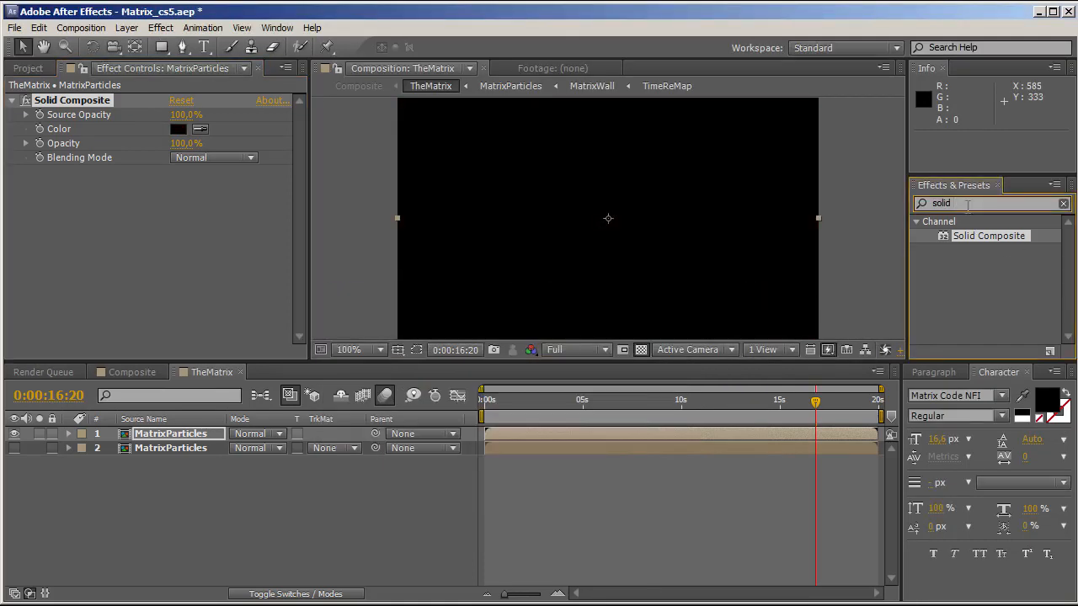
{"action": "key", "text": "BackSpace"}
{"action": "key", "text": "BackSpace"}
{"action": "key", "text": "BackSpace"}
{"action": "key", "text": "BackSpace"}
{"action": "key", "text": "BackSpace"}
{"action": "type", "text": "fill"}
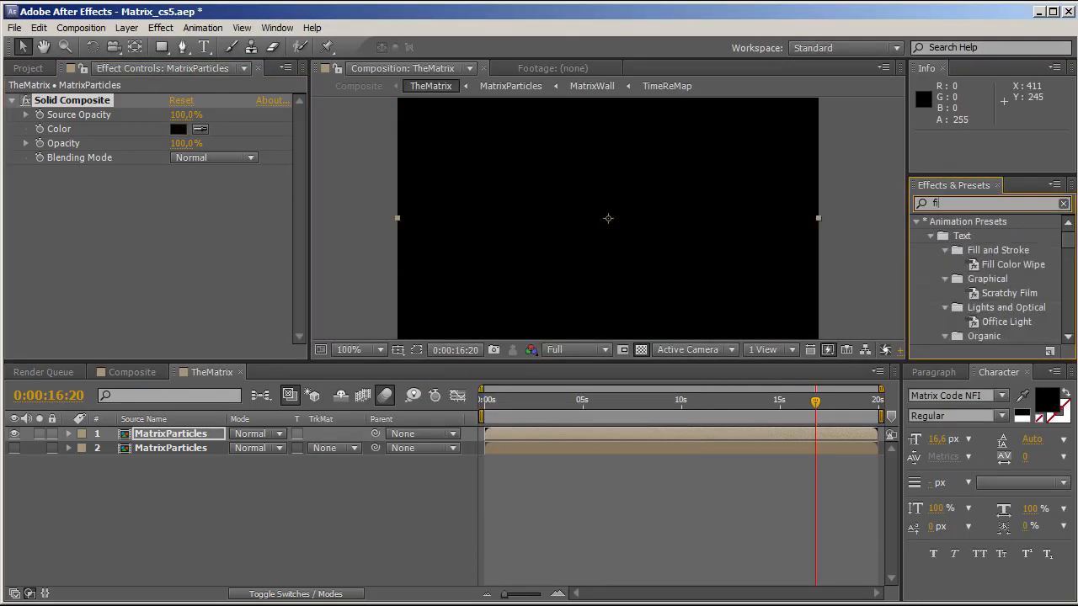
{"action": "left_click_drag", "start_coordinate": [946, 304], "coordinate": [107, 105]}
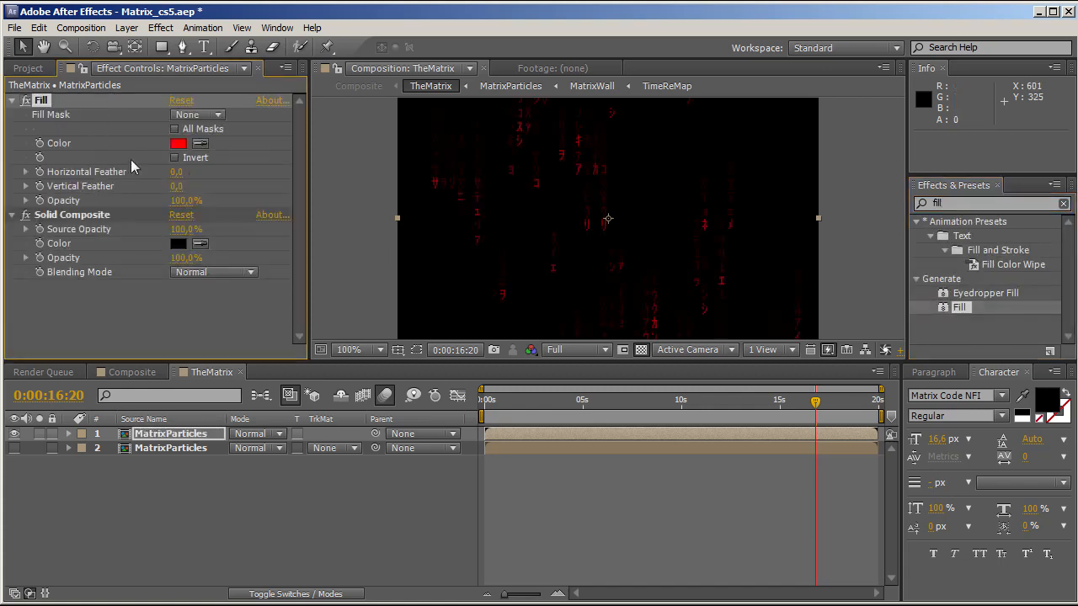
- Set the Fill effect's color to white on the top MatrixParticles layer
{"action": "left_click", "coordinate": [177, 143]}
{"action": "left_click", "coordinate": [339, 319]}
{"action": "left_click", "coordinate": [706, 321]}
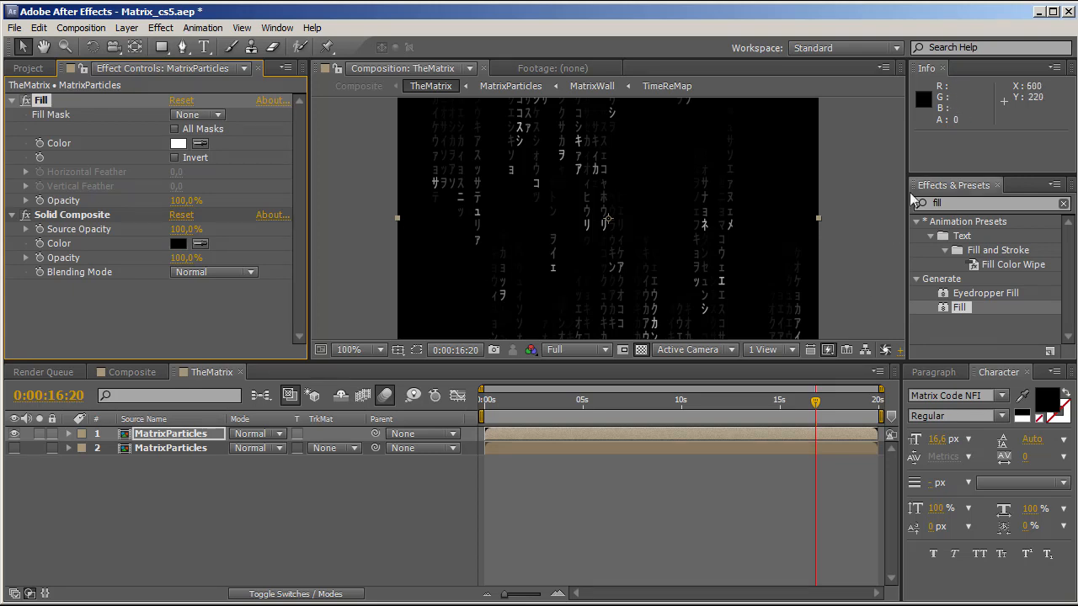
- Apply the Threshold effect below Solid Composite and toggle it off and on to compare the characters
{"action": "left_click_drag", "start_coordinate": [952, 203], "coordinate": [829, 202]}
{"action": "type", "text": "thres"}
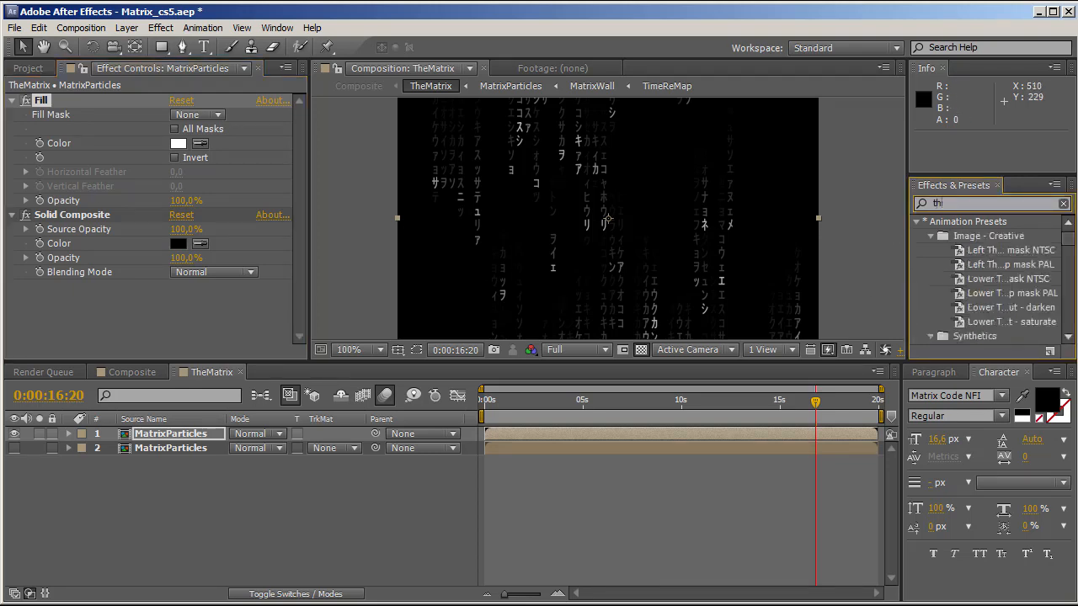
{"action": "left_click_drag", "start_coordinate": [943, 266], "coordinate": [130, 290]}
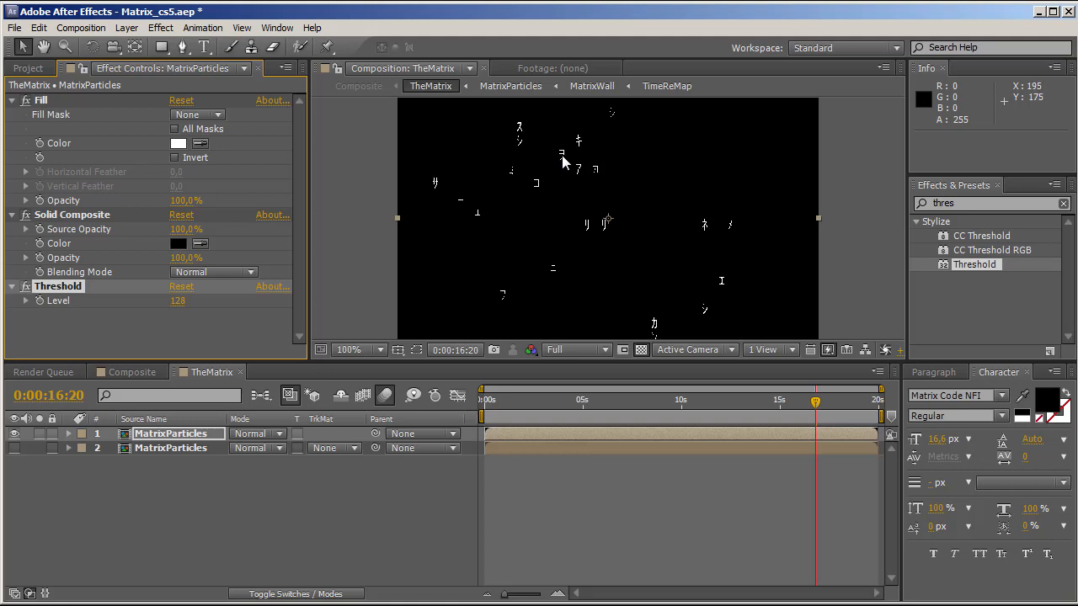
{"action": "left_click", "coordinate": [26, 287]}
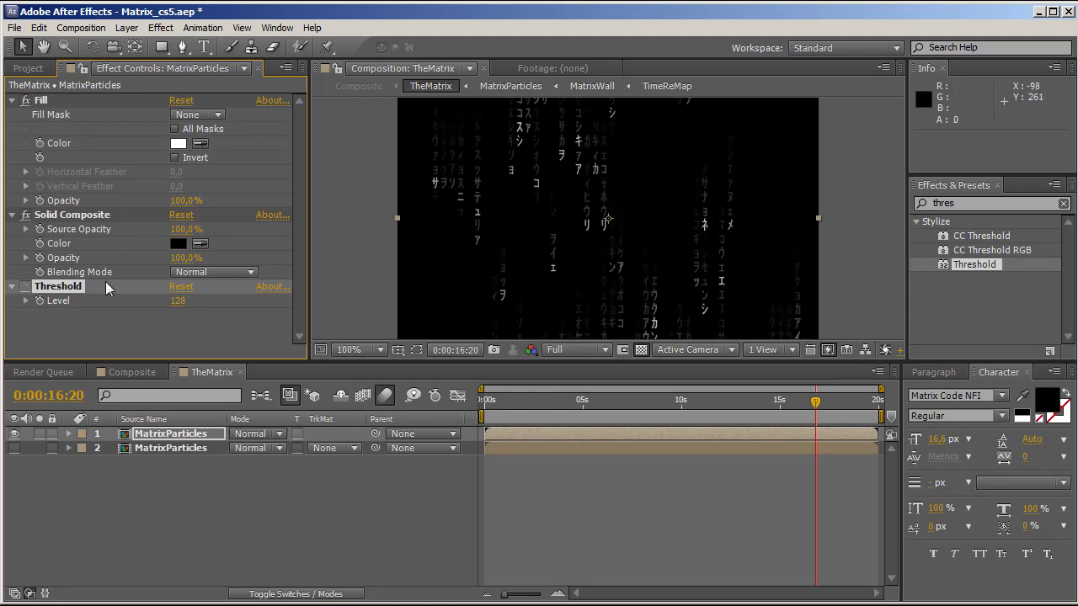
{"action": "left_click", "coordinate": [27, 286]}
- Apply the Stylize Glow effect after Threshold on the top MatrixParticles layer and raise its Glow Intensity to 2.1
{"action": "left_click", "coordinate": [991, 205]}
{"action": "double_click", "coordinate": [991, 204]}
{"action": "type", "text": "glow"}
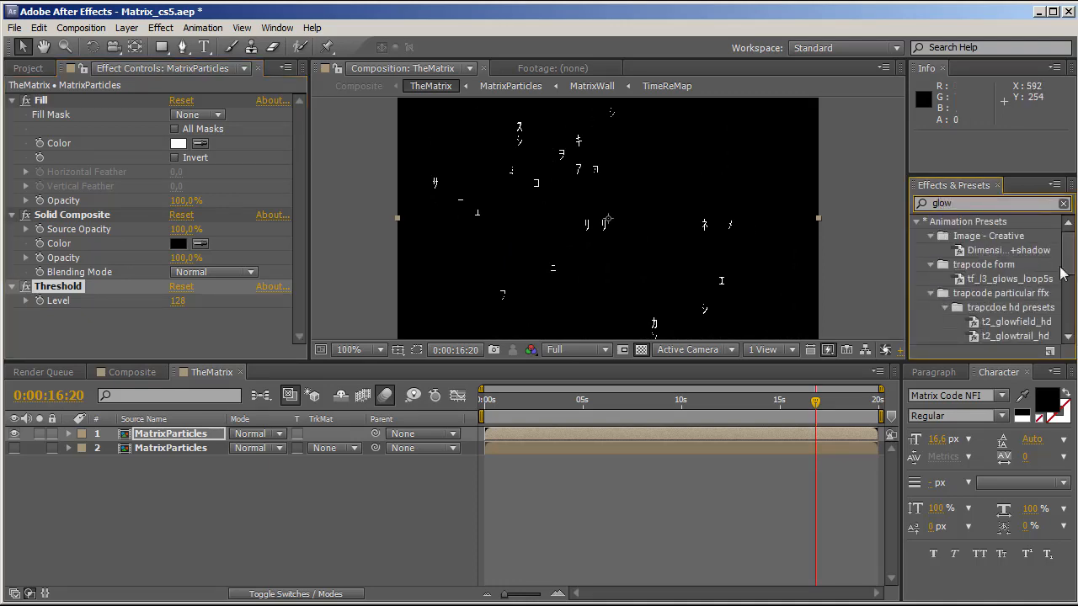
{"action": "scroll", "coordinate": [1062, 273], "scroll_direction": "down", "scroll_amount": 4}
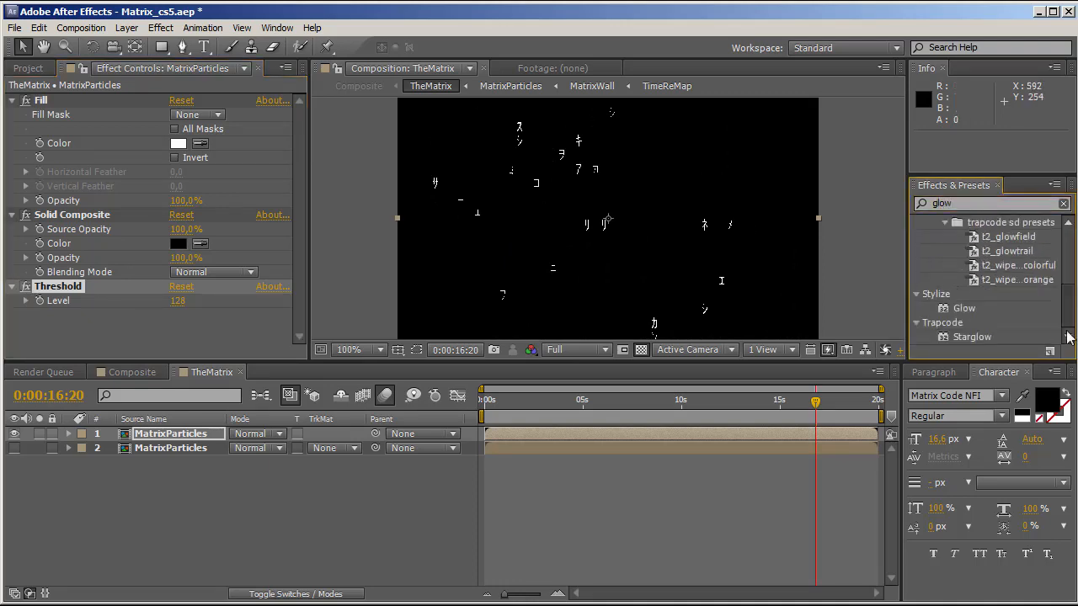
{"action": "double_click", "coordinate": [964, 309]}
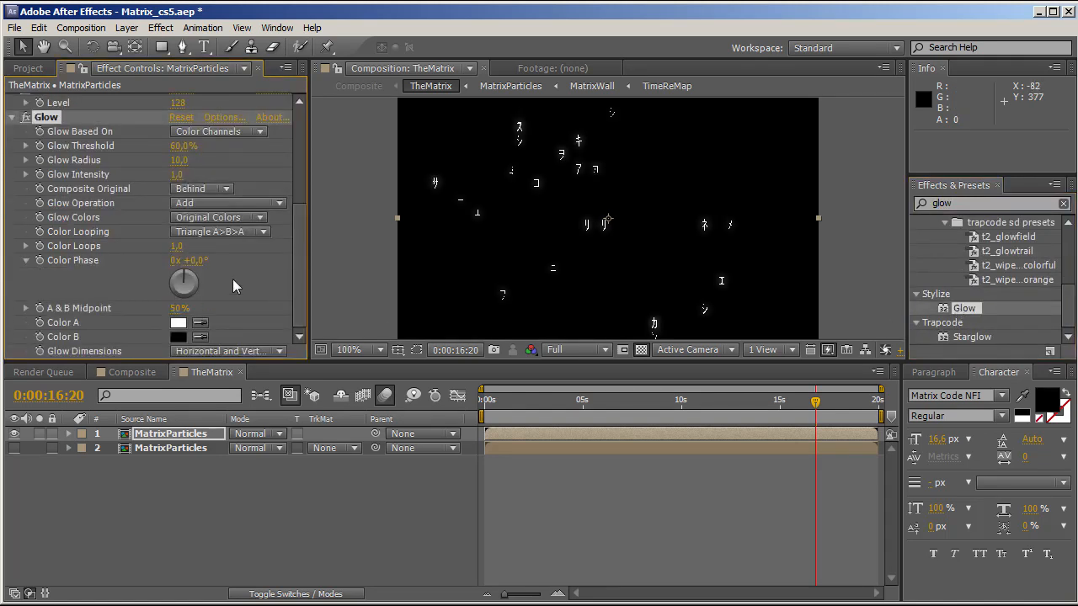
{"action": "left_click_drag", "start_coordinate": [177, 179], "coordinate": [269, 175]}
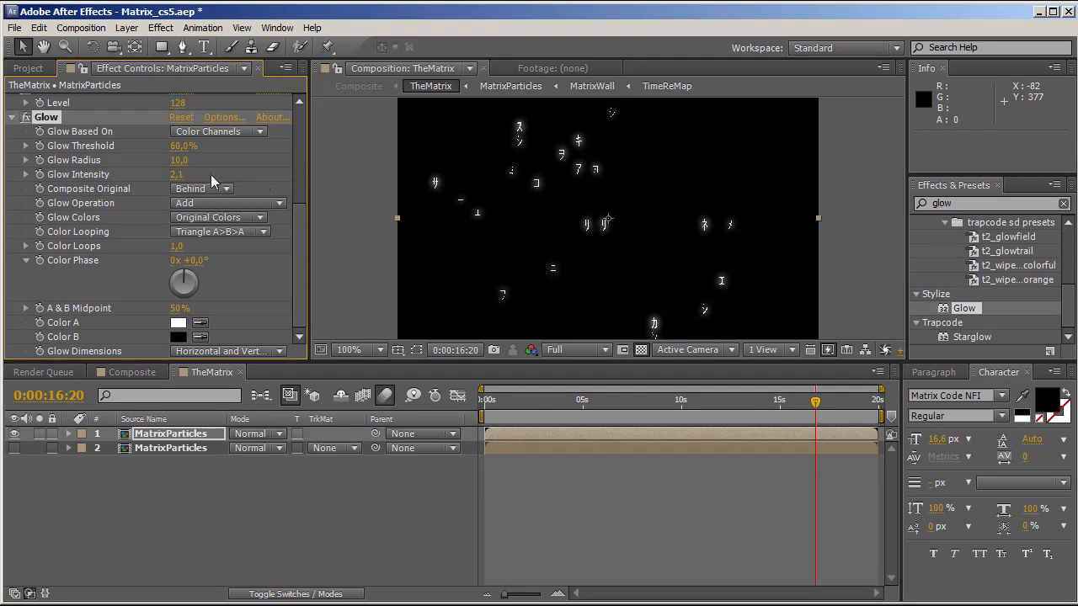
{"action": "scroll", "coordinate": [300, 192], "scroll_direction": "up", "scroll_amount": 5}
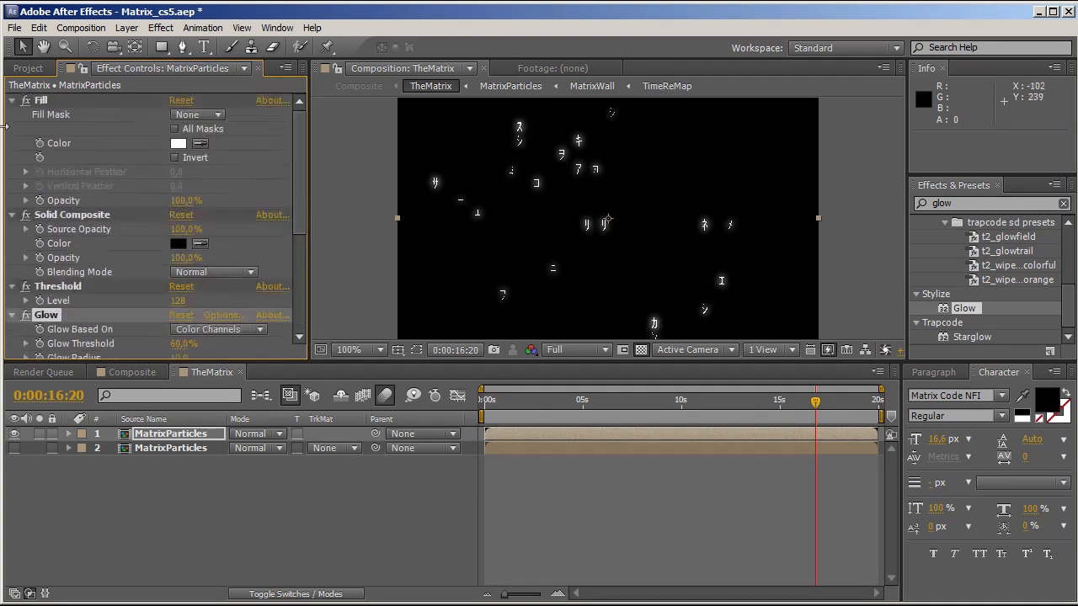
- Make the lower MatrixParticles layer visible and set the top MatrixParticles layer's blending mode to Add
{"action": "left_click", "coordinate": [15, 448]}
{"action": "left_click", "coordinate": [178, 448]}
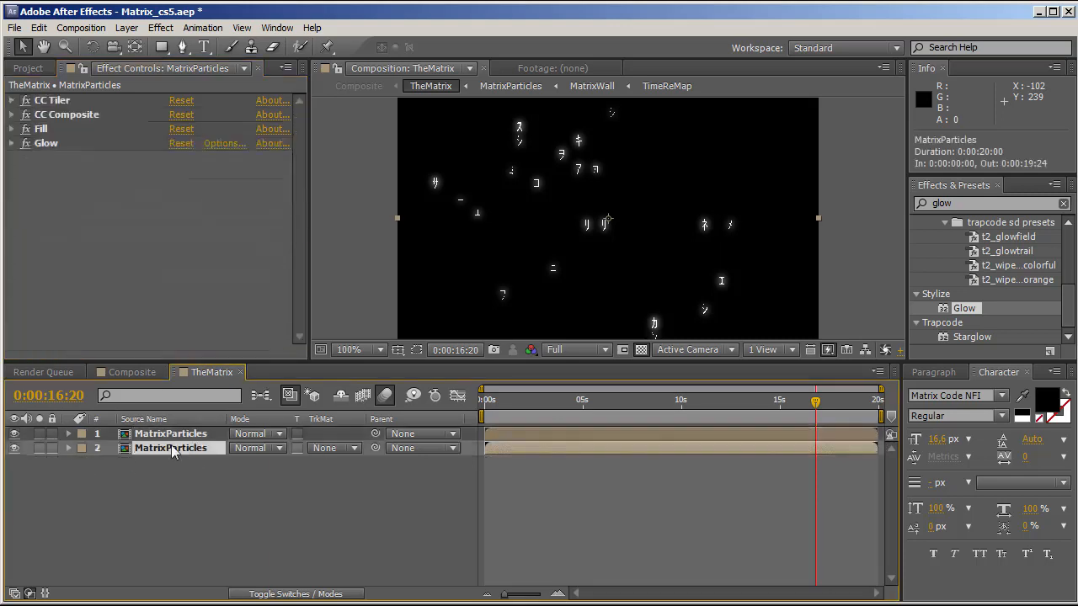
{"action": "left_click", "coordinate": [14, 433]}
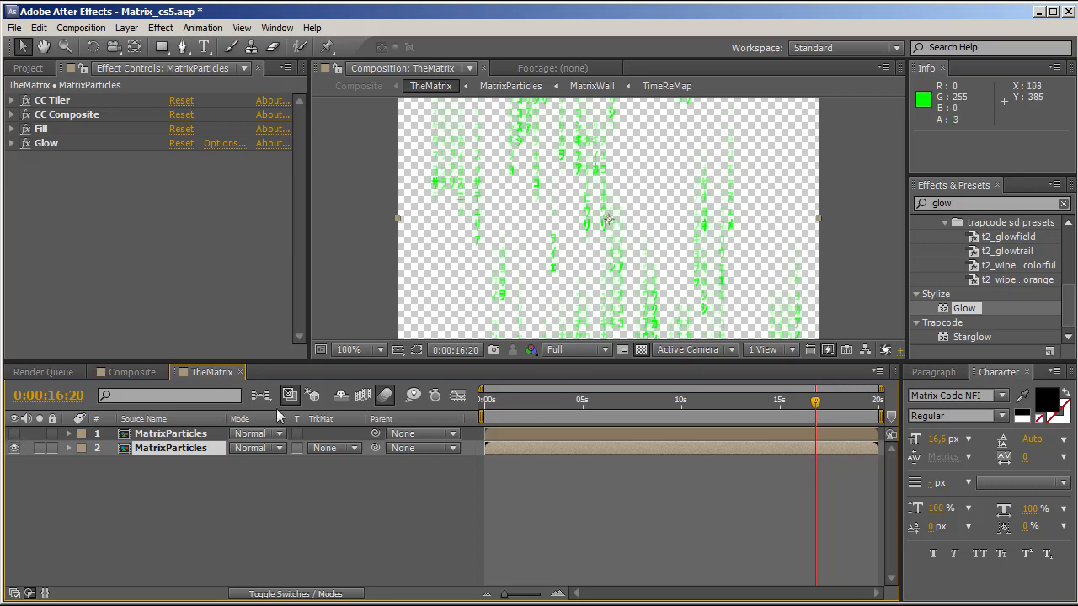
{"action": "left_click", "coordinate": [15, 434]}
{"action": "left_click", "coordinate": [271, 434]}
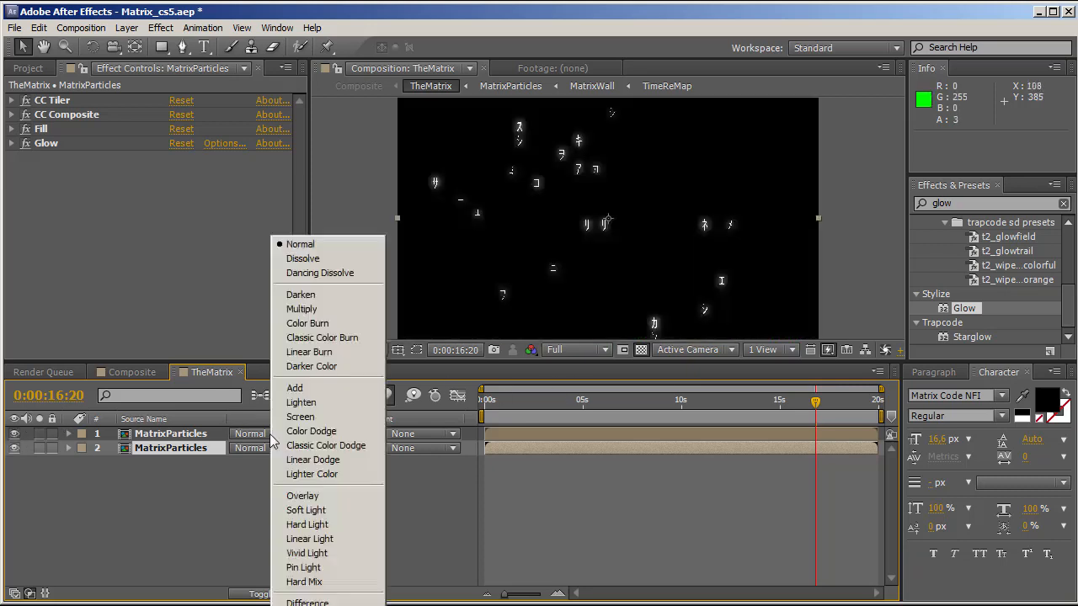
{"action": "left_click", "coordinate": [291, 385]}
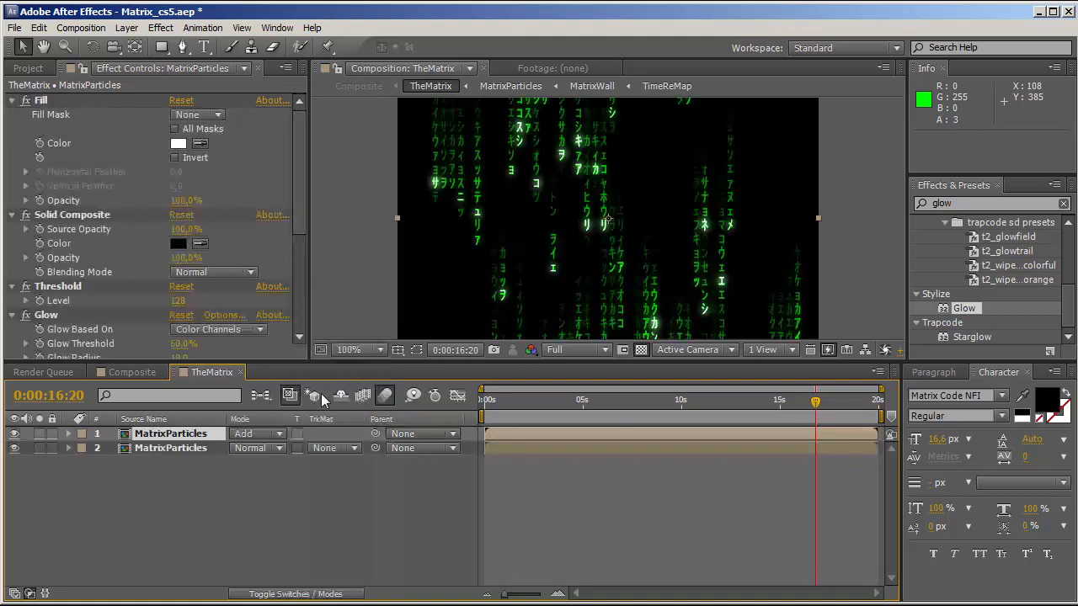
- Review TheMatrix at 0:00:05:05 and 0:00:08:05, and start a RAM preview of the Composite composition from 0:00:00:00
{"action": "mouse_move", "coordinate": [585, 404]}
{"action": "left_mouse_down"}
{"action": "mouse_move", "coordinate": [565, 403]}
{"action": "mouse_move", "coordinate": [588, 408]}
{"action": "left_mouse_up"}
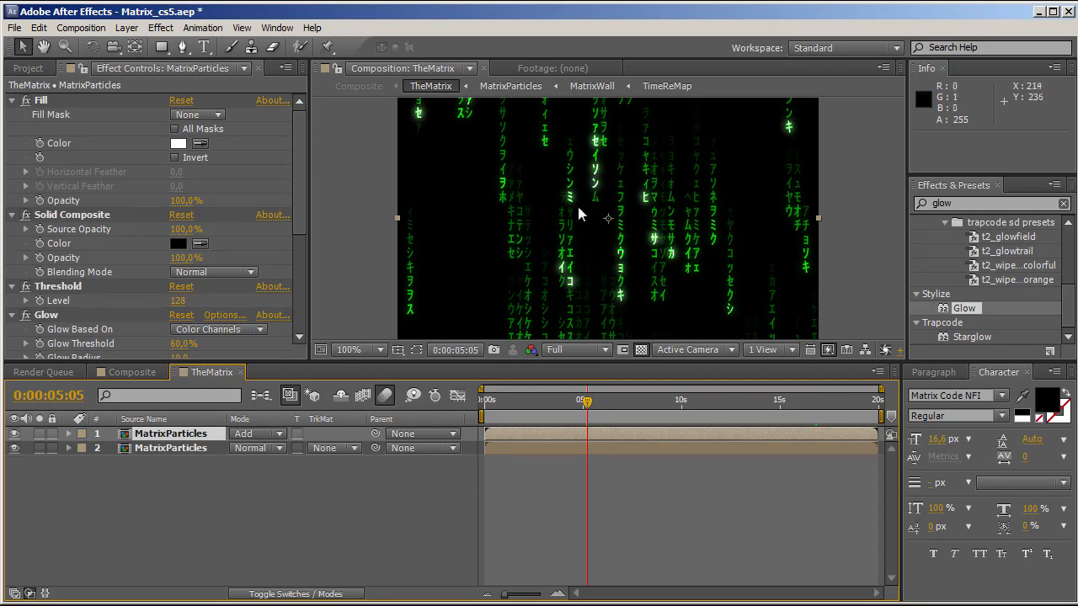
{"action": "left_click_drag", "start_coordinate": [604, 392], "coordinate": [645, 402]}
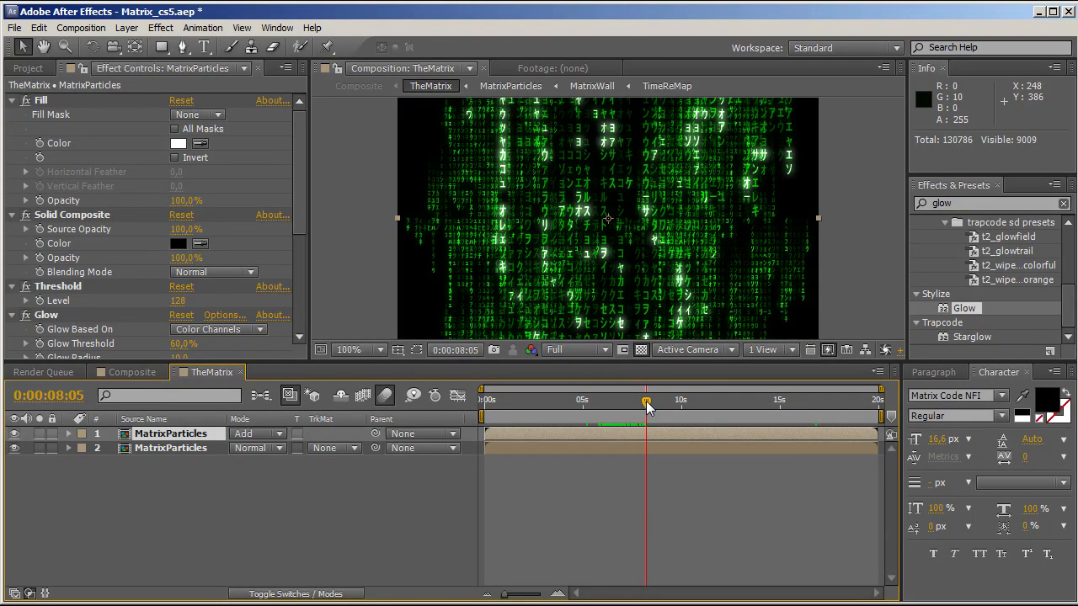
{"action": "left_click", "coordinate": [126, 379]}
{"action": "left_click", "coordinate": [461, 411]}
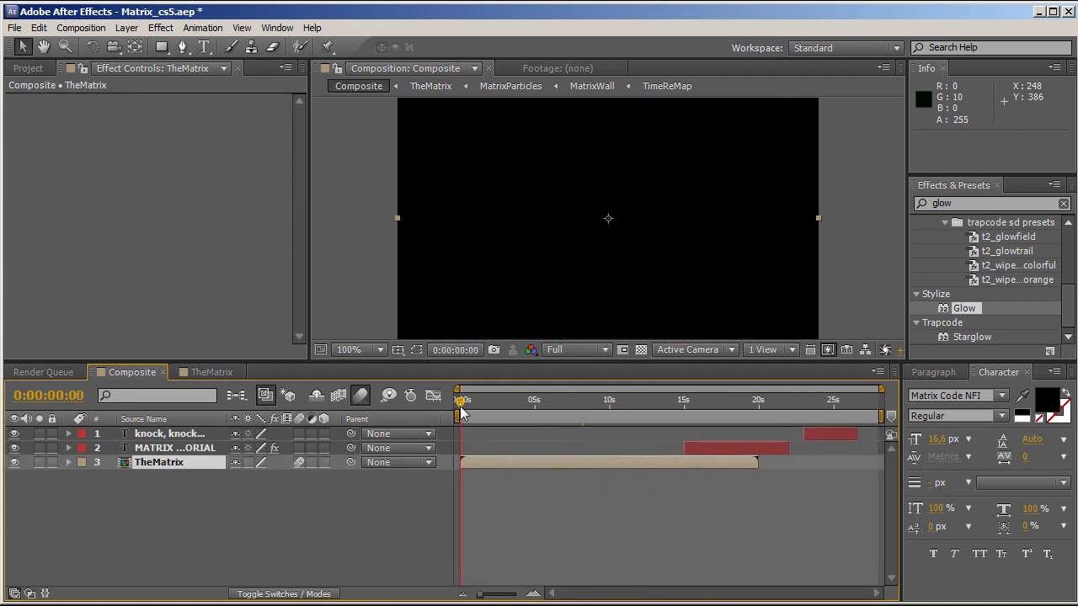
{"action": "key", "text": "KP_0"}
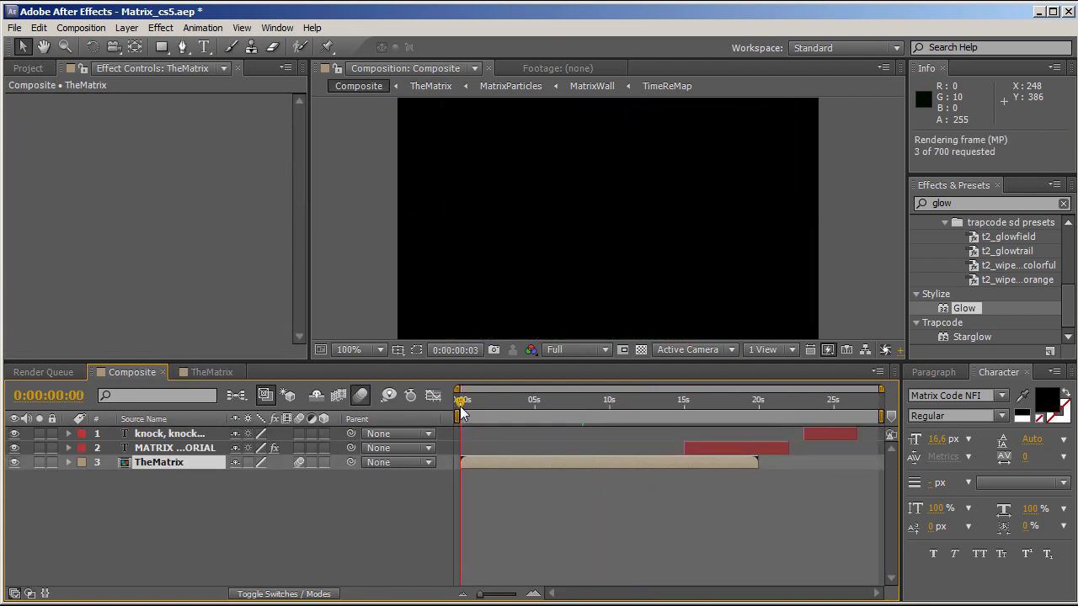